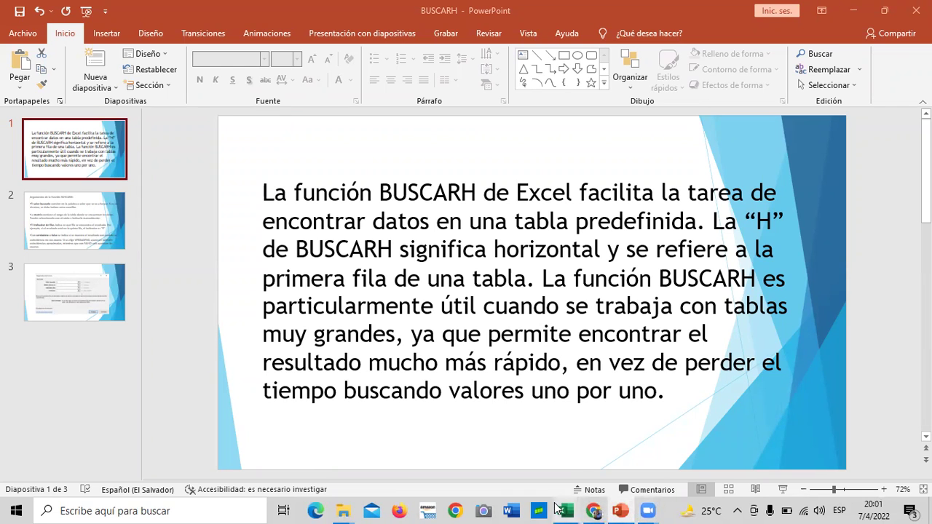
Step: In Chrome, go through lessons 2.0 and 2.3 to reach lesson 2.6 Objetivo de la lección
{"action": "left_click", "coordinate": [595, 510]}
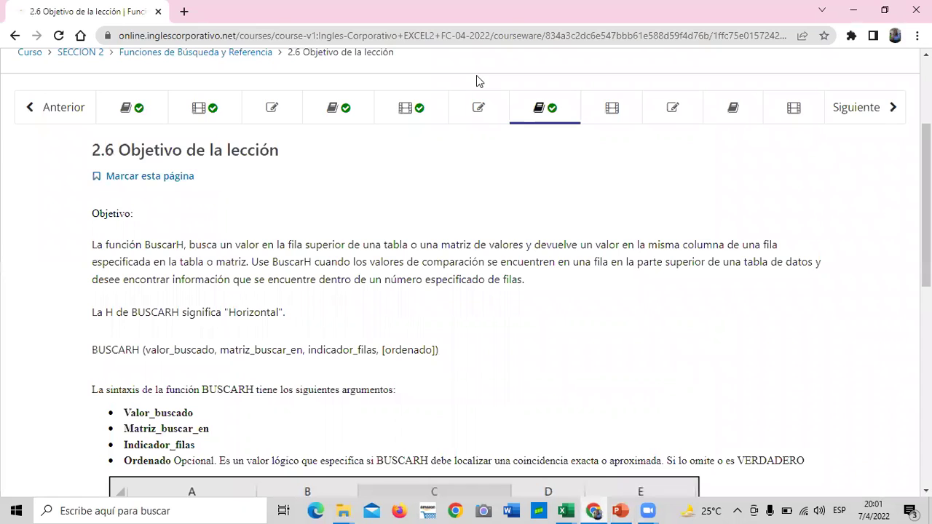
{"action": "left_click", "coordinate": [148, 110]}
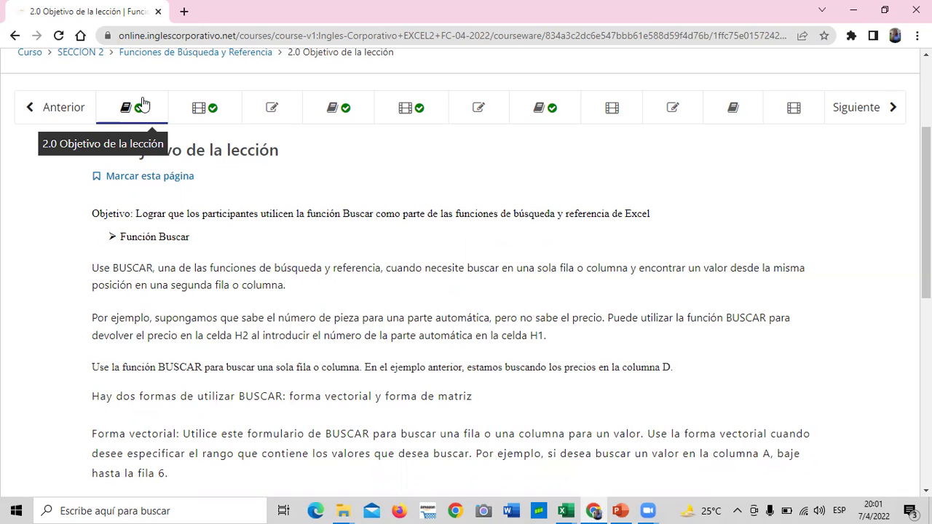
{"action": "left_click", "coordinate": [358, 107]}
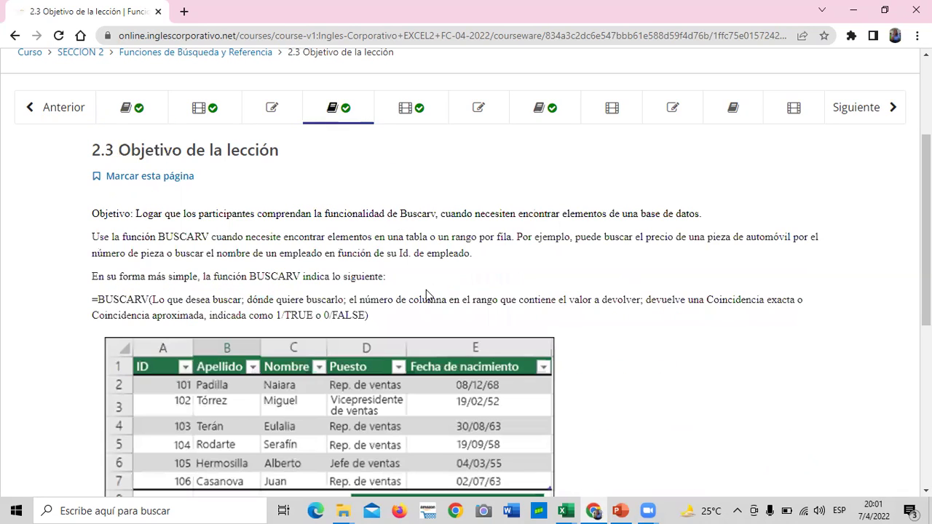
{"action": "scroll", "coordinate": [426, 292], "scroll_direction": "down", "scroll_amount": 2}
{"action": "scroll", "coordinate": [422, 300], "scroll_direction": "down", "scroll_amount": 3}
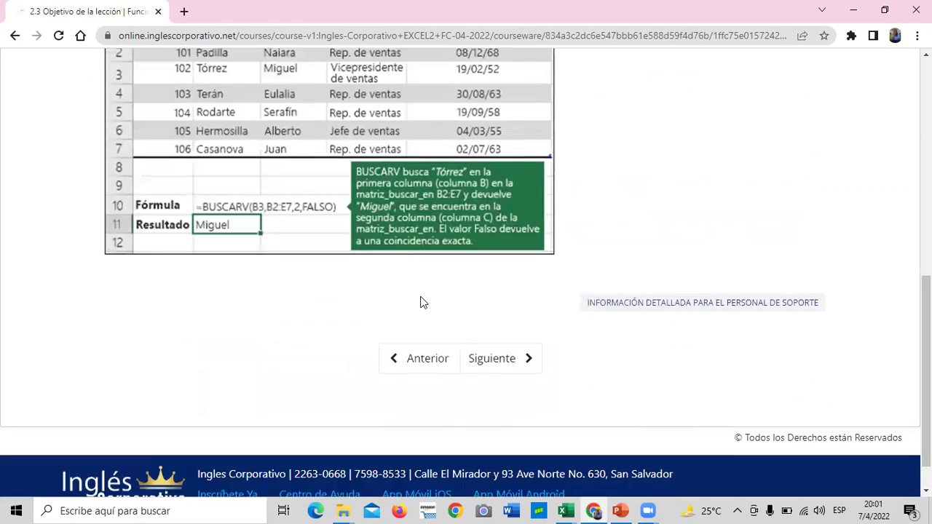
{"action": "scroll", "coordinate": [422, 300], "scroll_direction": "up", "scroll_amount": 6}
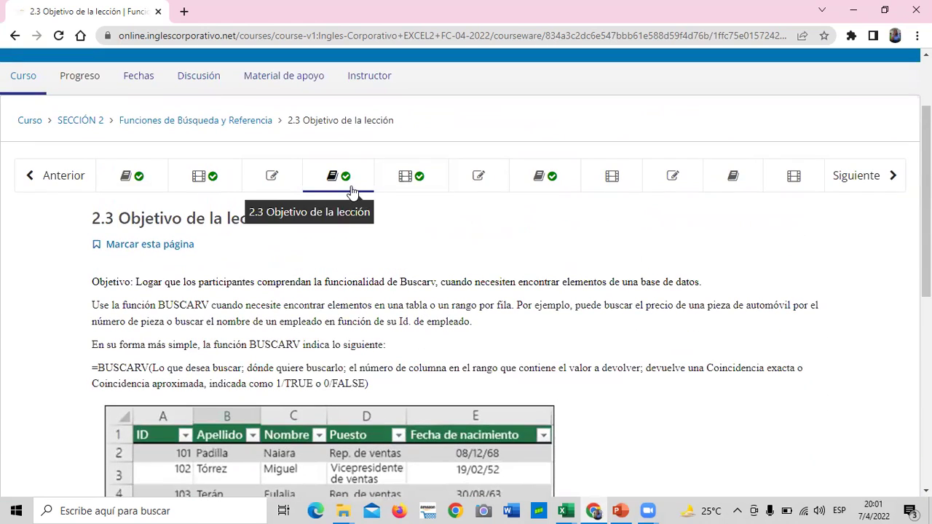
{"action": "left_click", "coordinate": [534, 177]}
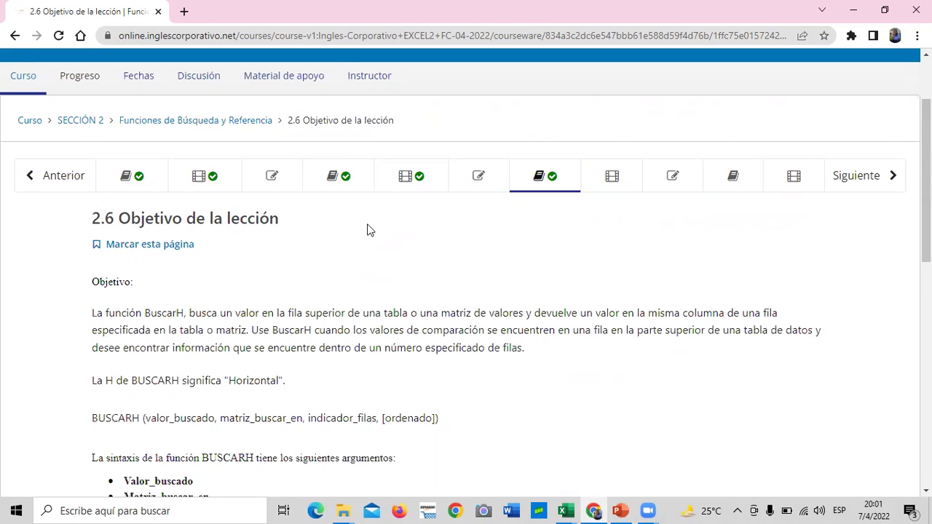
Step: Read the rest of the 2.6 BuscarH lesson, then return to the BUSCARH PowerPoint presentation
{"action": "scroll", "coordinate": [473, 265], "scroll_direction": "down", "scroll_amount": 1}
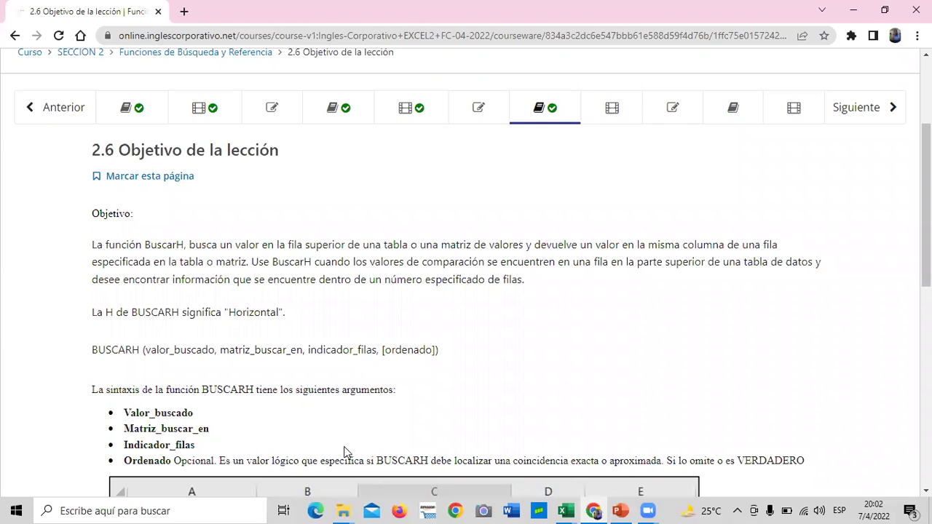
{"action": "scroll", "coordinate": [345, 451], "scroll_direction": "down", "scroll_amount": 1}
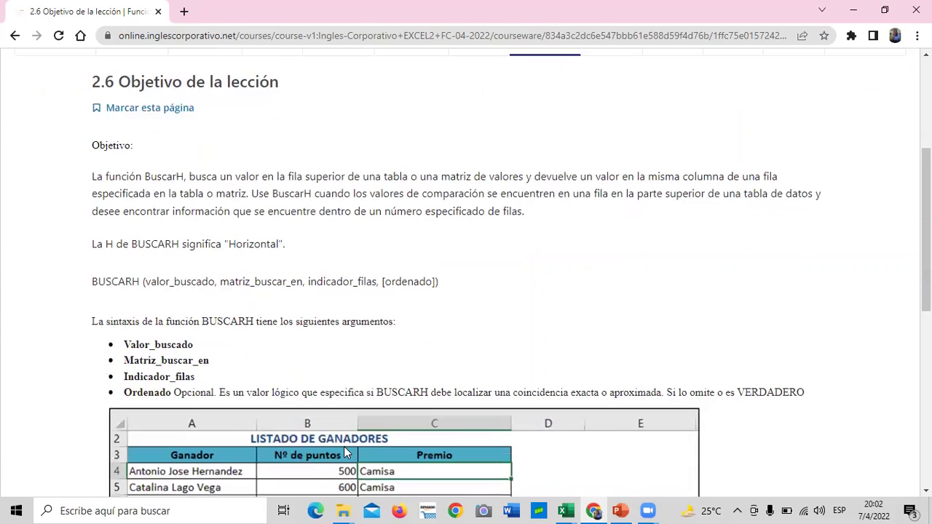
{"action": "left_click", "coordinate": [620, 511]}
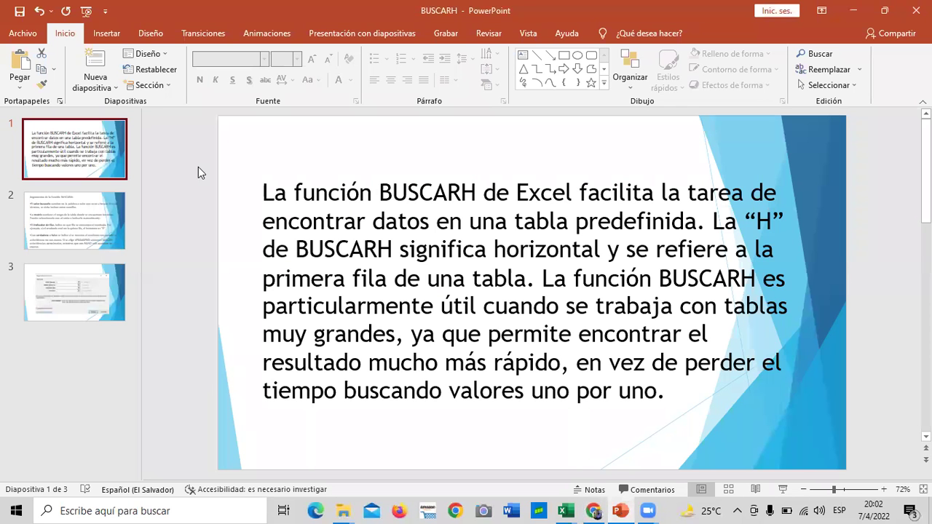
Step: Show slide 2 listing valor buscado, matriz, indicador de filas and verdadero/falso
{"action": "left_click", "coordinate": [101, 220]}
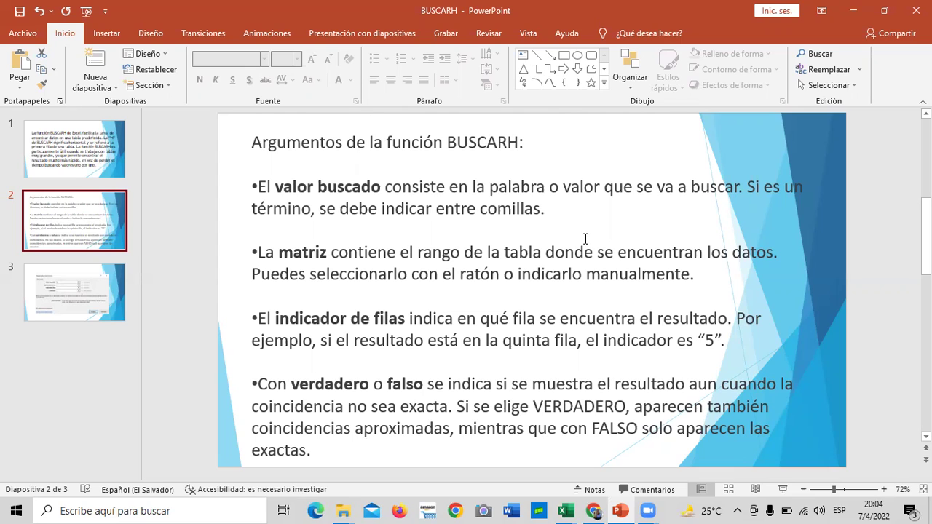
Step: Show slide 3 with the BUSCARH Argumentos de función dialog screenshot
{"action": "left_click", "coordinate": [75, 294]}
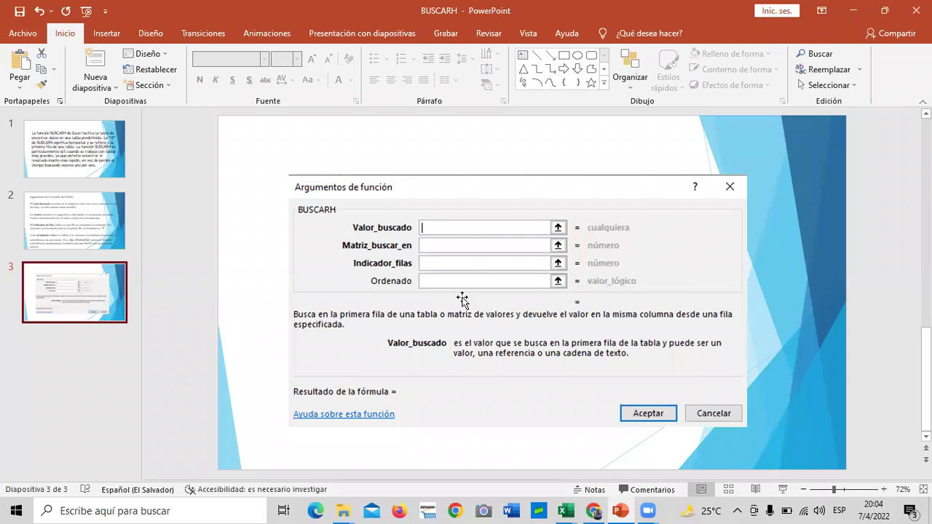
{"action": "left_click", "coordinate": [596, 511]}
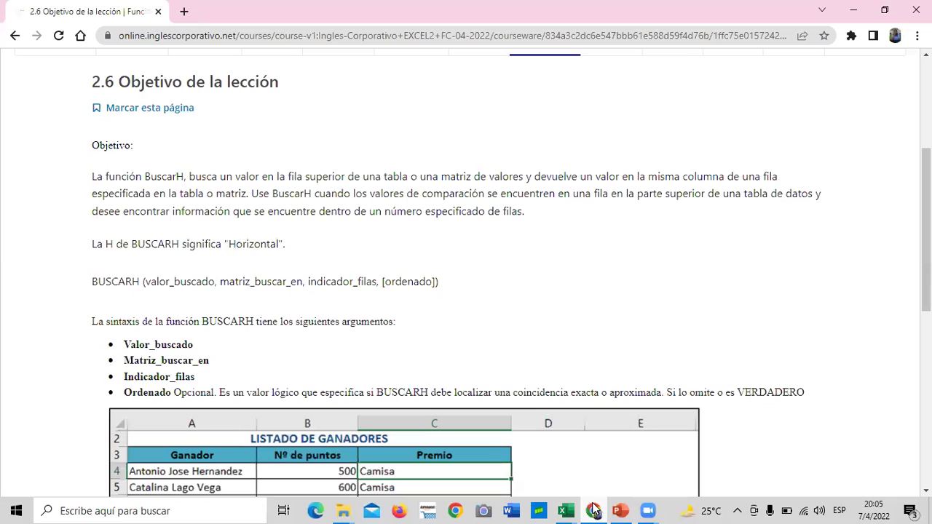
{"action": "scroll", "coordinate": [445, 296], "scroll_direction": "down", "scroll_amount": 2}
{"action": "scroll", "coordinate": [429, 355], "scroll_direction": "down", "scroll_amount": 3}
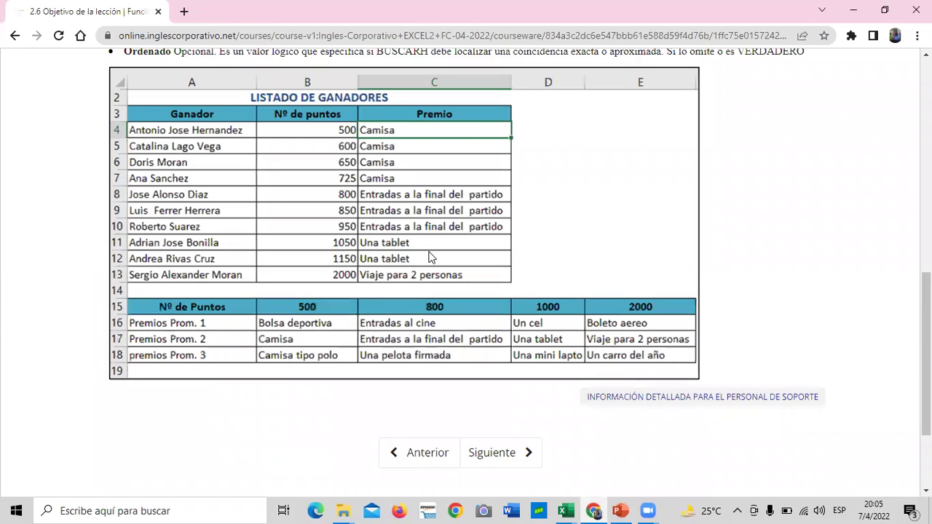
{"action": "scroll", "coordinate": [432, 259], "scroll_direction": "up", "scroll_amount": 2}
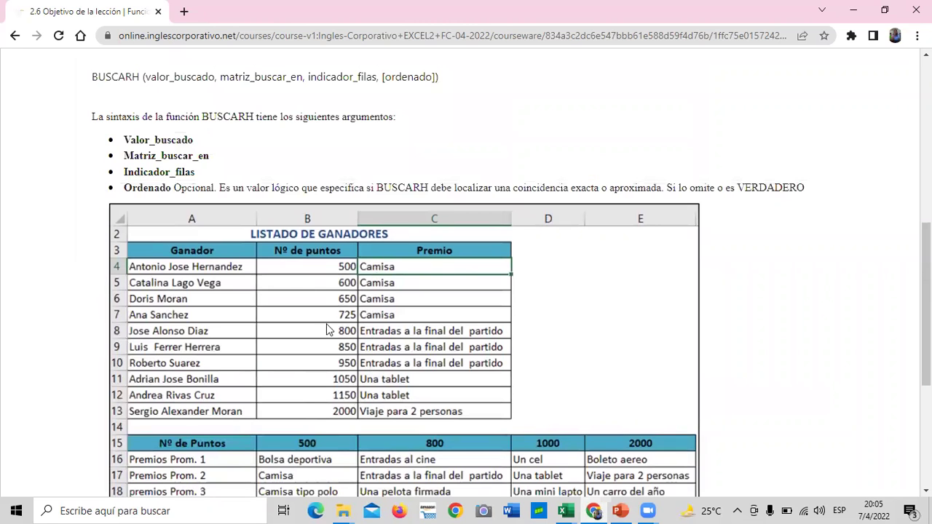
{"action": "scroll", "coordinate": [293, 281], "scroll_direction": "down", "scroll_amount": 2}
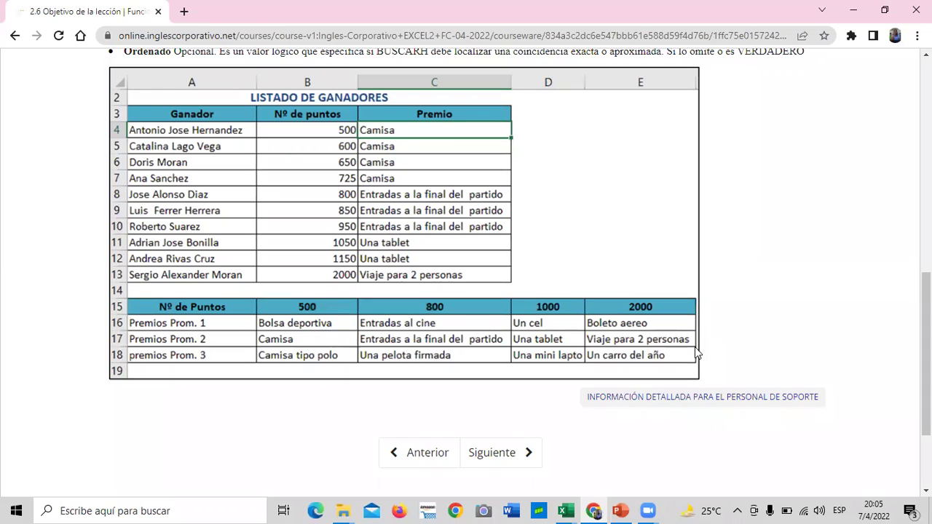
{"action": "scroll", "coordinate": [635, 348], "scroll_direction": "up", "scroll_amount": 1}
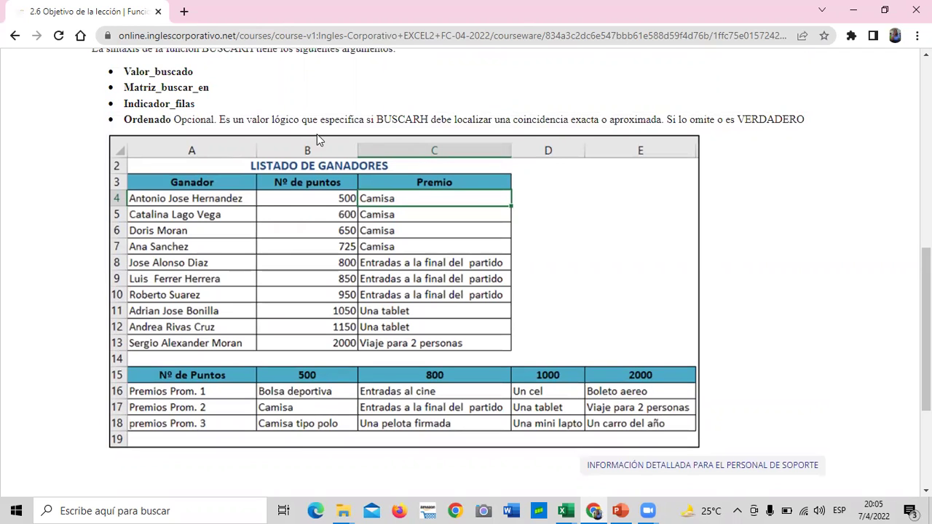
{"action": "scroll", "coordinate": [453, 390], "scroll_direction": "down", "scroll_amount": 1}
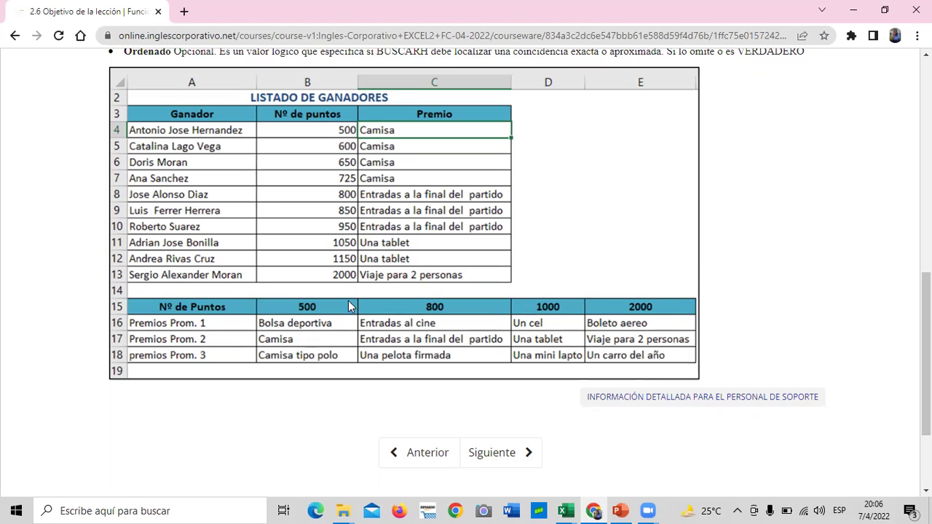
{"action": "scroll", "coordinate": [346, 300], "scroll_direction": "up", "scroll_amount": 2}
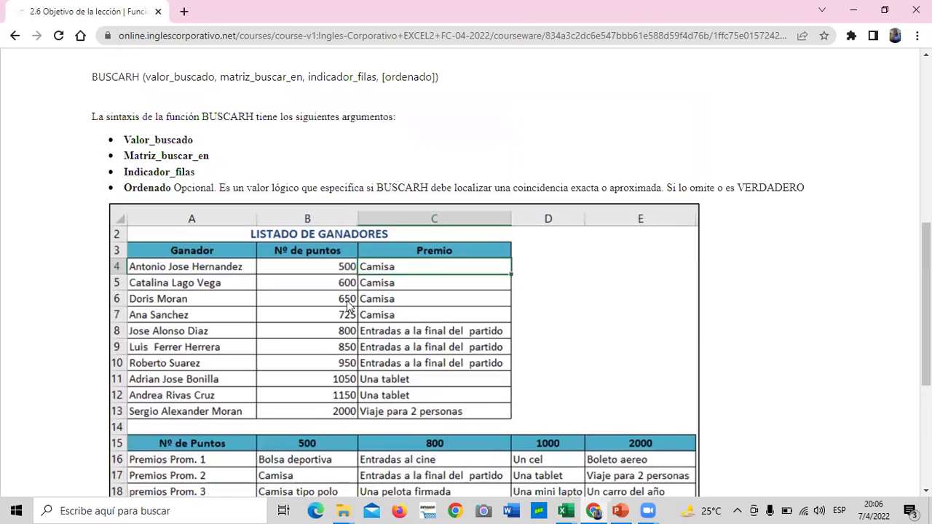
{"action": "scroll", "coordinate": [362, 301], "scroll_direction": "up", "scroll_amount": 1}
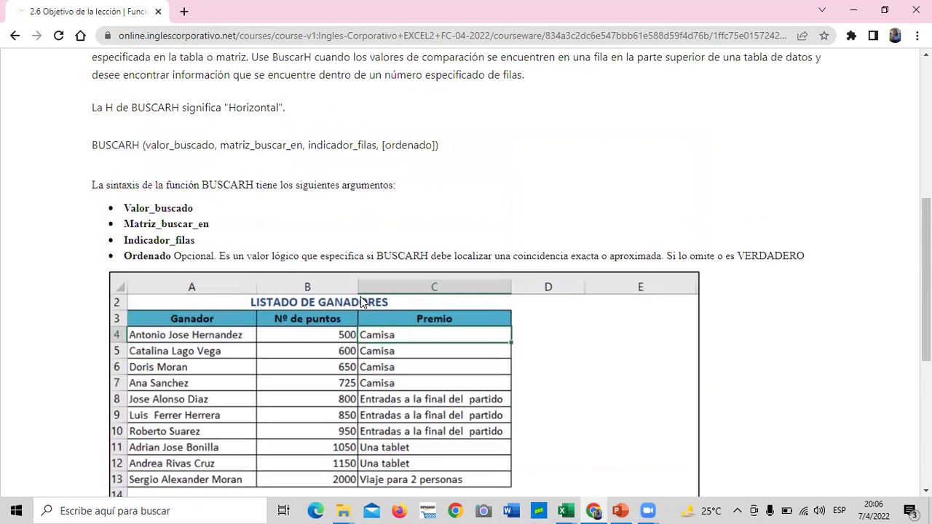
{"action": "scroll", "coordinate": [362, 301], "scroll_direction": "up", "scroll_amount": 2}
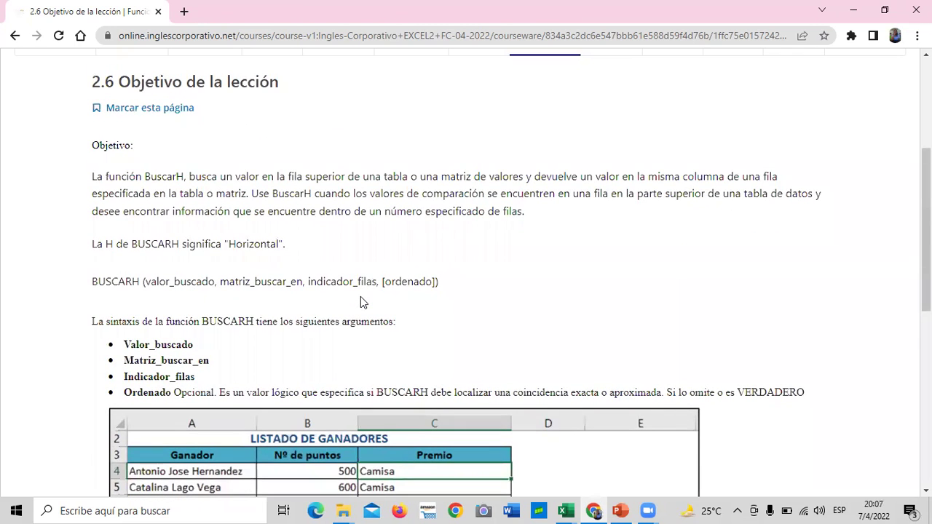
{"action": "scroll", "coordinate": [361, 296], "scroll_direction": "down", "scroll_amount": 1}
{"action": "scroll", "coordinate": [361, 297], "scroll_direction": "down", "scroll_amount": 1}
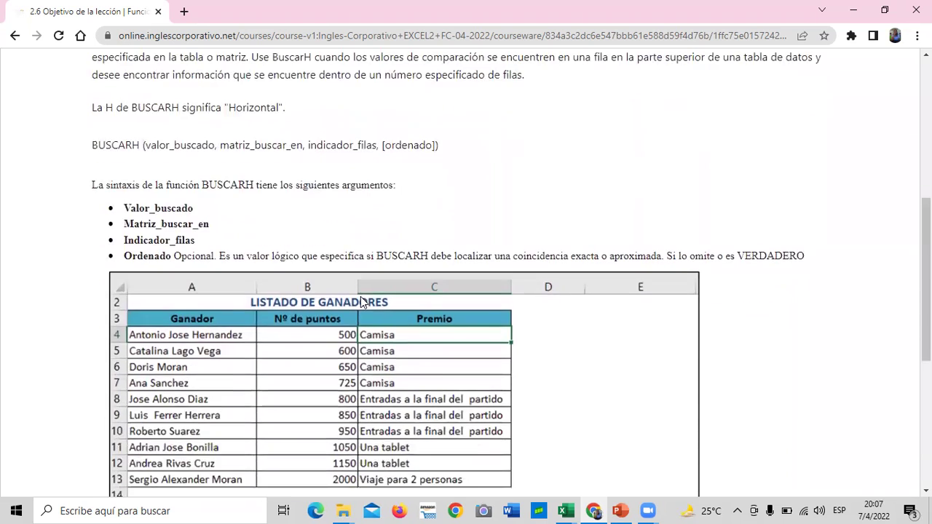
{"action": "scroll", "coordinate": [361, 297], "scroll_direction": "down", "scroll_amount": 4}
{"action": "scroll", "coordinate": [360, 297], "scroll_direction": "down", "scroll_amount": 1}
{"action": "left_click", "coordinate": [507, 320]}
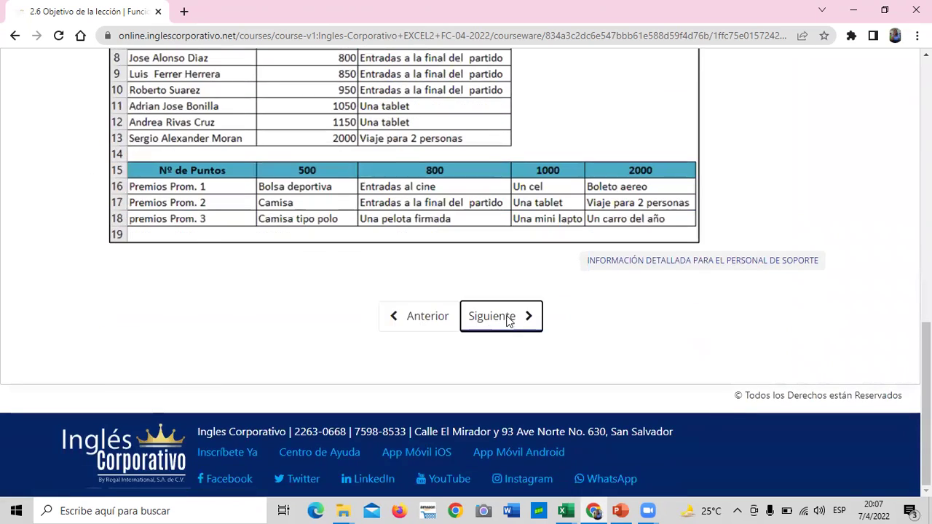
{"action": "scroll", "coordinate": [503, 321], "scroll_direction": "down", "scroll_amount": 2}
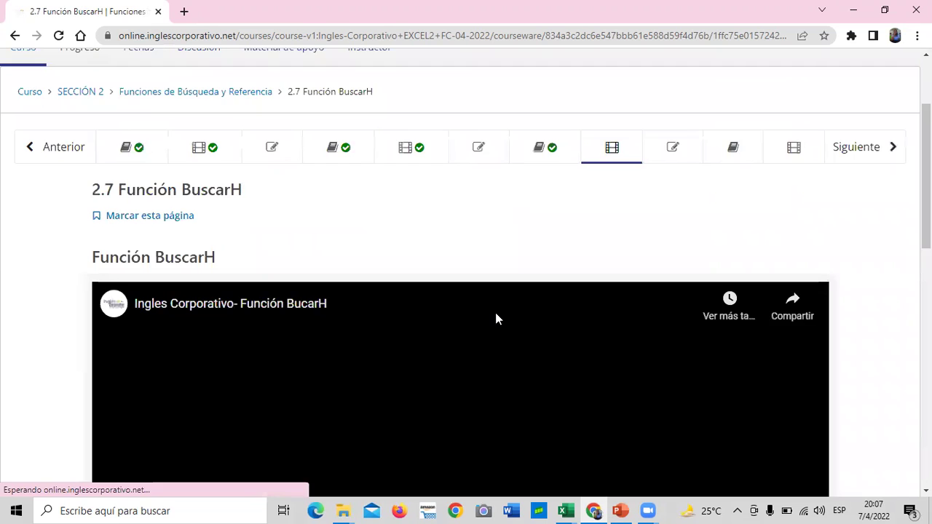
{"action": "scroll", "coordinate": [497, 319], "scroll_direction": "down", "scroll_amount": 2}
{"action": "scroll", "coordinate": [396, 358], "scroll_direction": "down", "scroll_amount": 2}
{"action": "scroll", "coordinate": [381, 365], "scroll_direction": "down", "scroll_amount": 1}
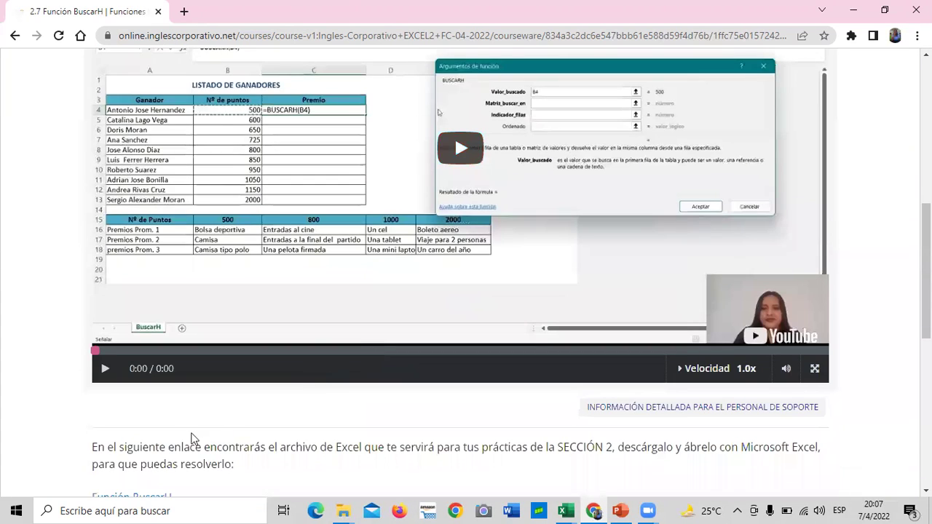
{"action": "scroll", "coordinate": [182, 424], "scroll_direction": "down", "scroll_amount": 2}
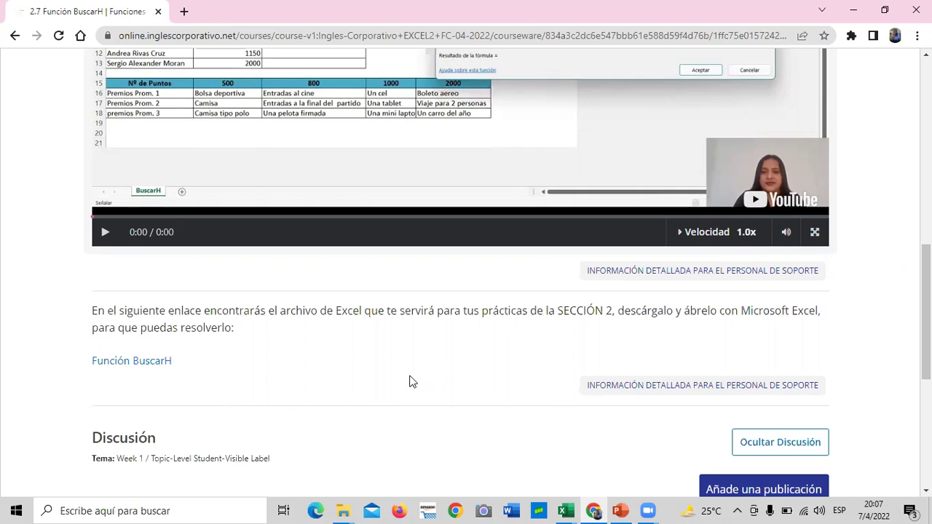
{"action": "scroll", "coordinate": [410, 385], "scroll_direction": "up", "scroll_amount": 3}
{"action": "scroll", "coordinate": [492, 275], "scroll_direction": "up", "scroll_amount": 2}
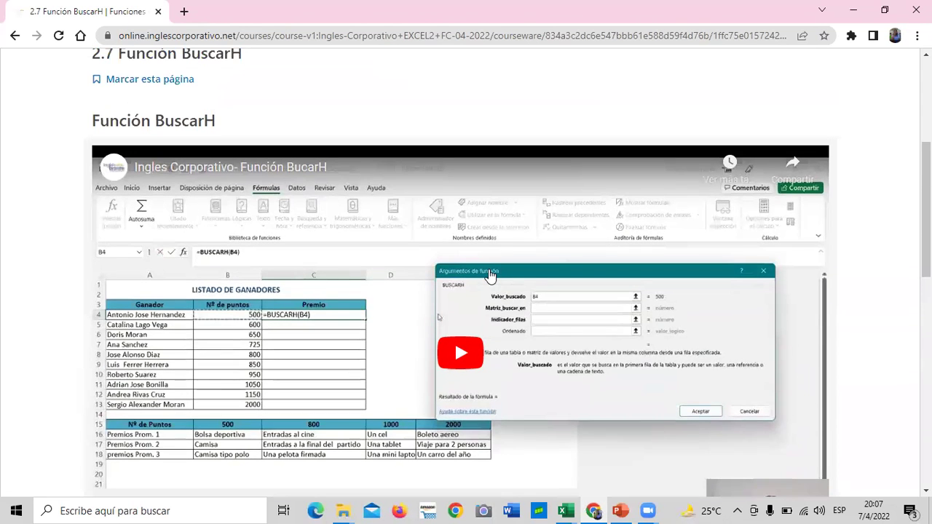
{"action": "scroll", "coordinate": [337, 350], "scroll_direction": "down", "scroll_amount": 1}
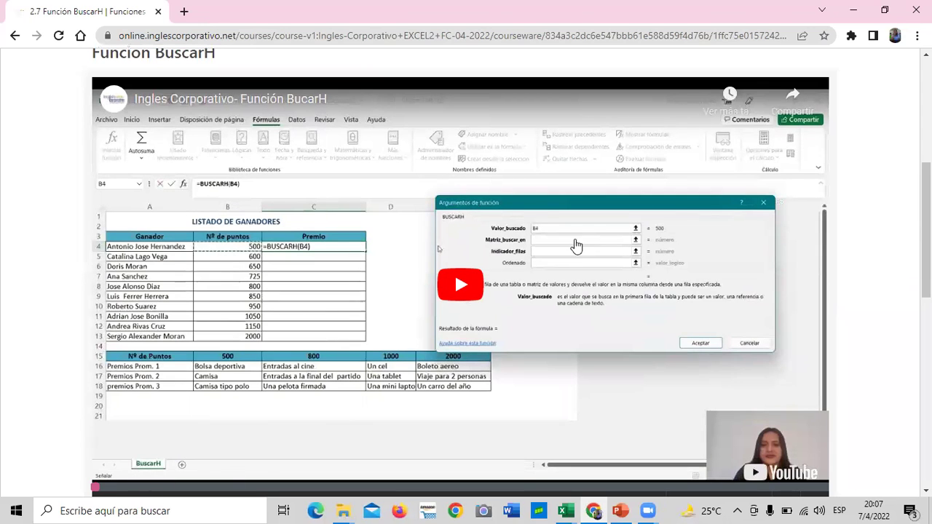
Step: Resume the BuscarH tutorial video and raise the audio volume
{"action": "left_click", "coordinate": [461, 287]}
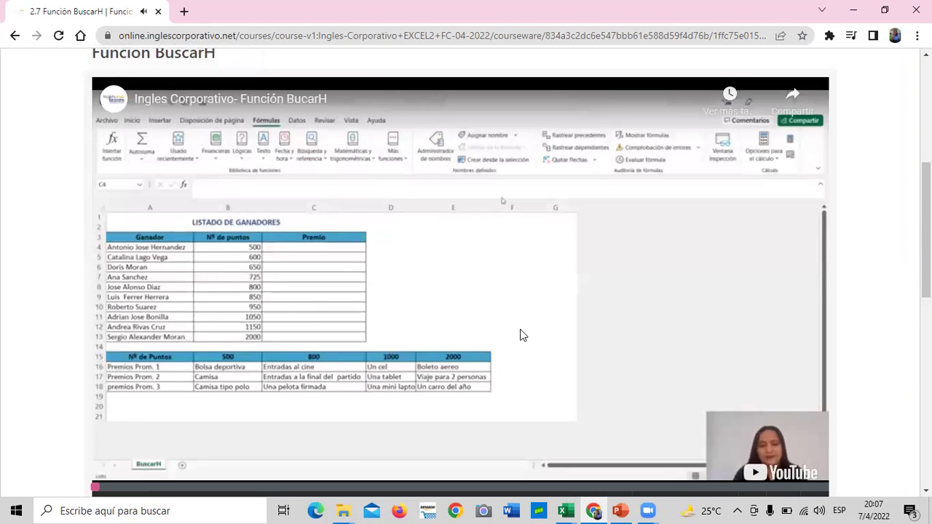
{"action": "key", "text": "XF86AudioRaiseVolume"}
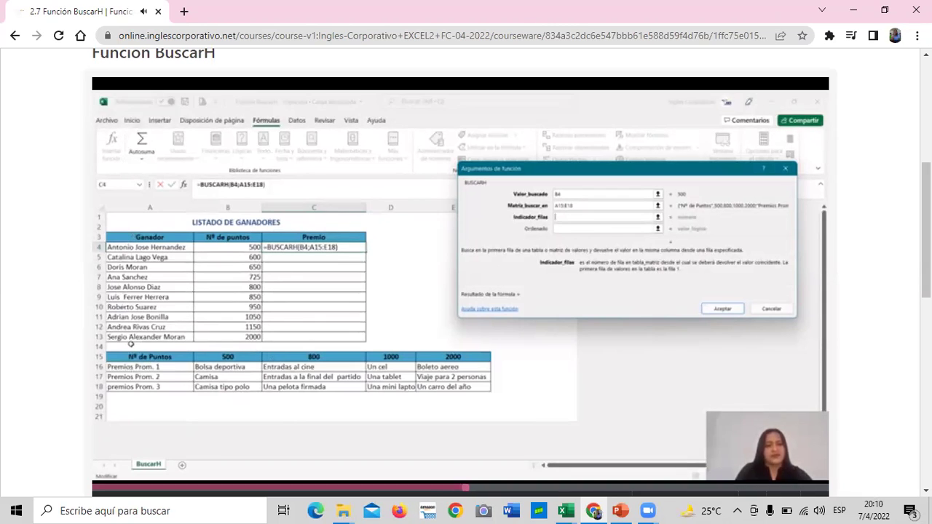
Step: Let the BuscarH tutorial video play through to its 5:07 end
{"action": "scroll", "coordinate": [466, 277], "scroll_direction": "down", "scroll_amount": 1}
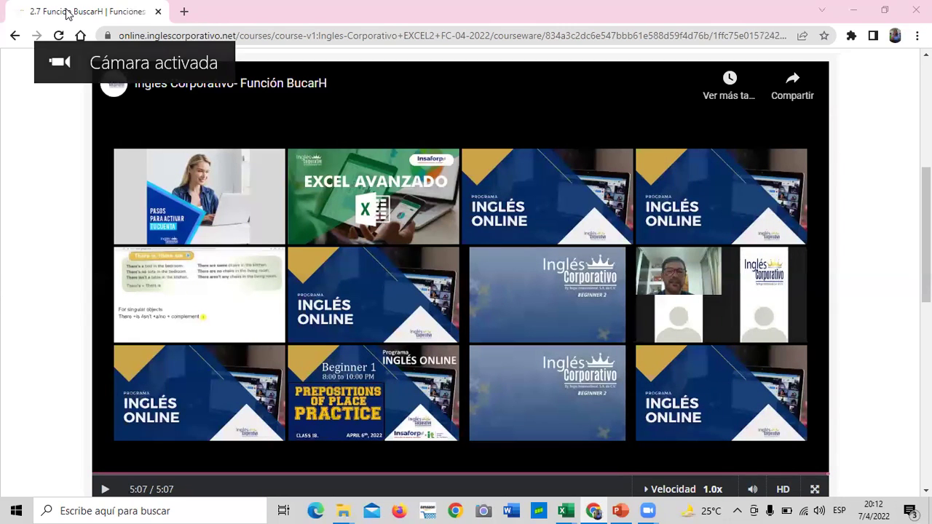
Step: Scroll below the finished video to the Función BuscarH Excel practice file link
{"action": "scroll", "coordinate": [237, 390], "scroll_direction": "down", "scroll_amount": 2}
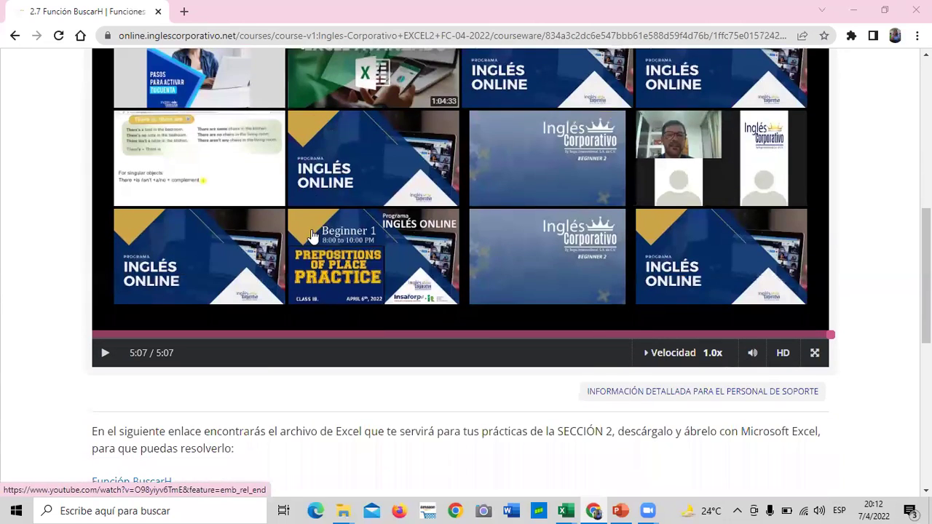
{"action": "scroll", "coordinate": [237, 390], "scroll_direction": "down", "scroll_amount": 2}
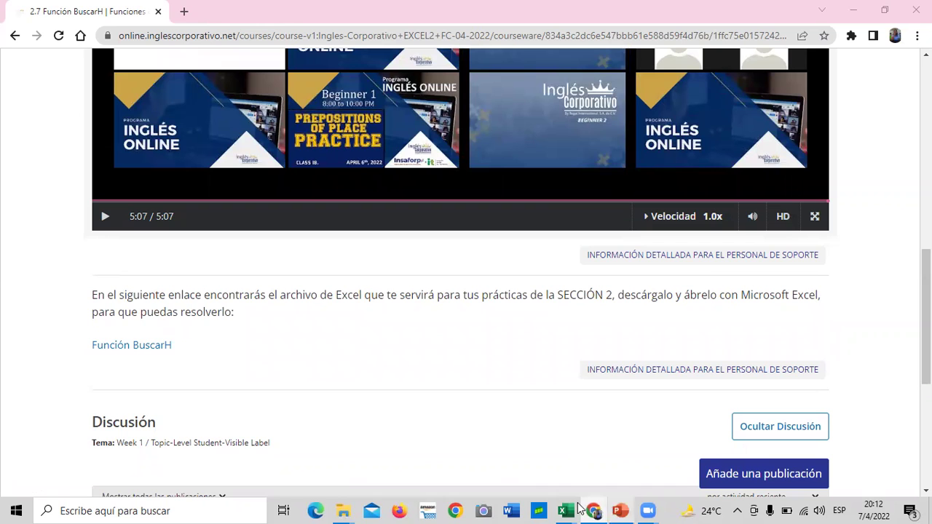
Step: Switch to the Función BuscarH workbook in Excel
{"action": "mouse_move", "coordinate": [566, 510]}
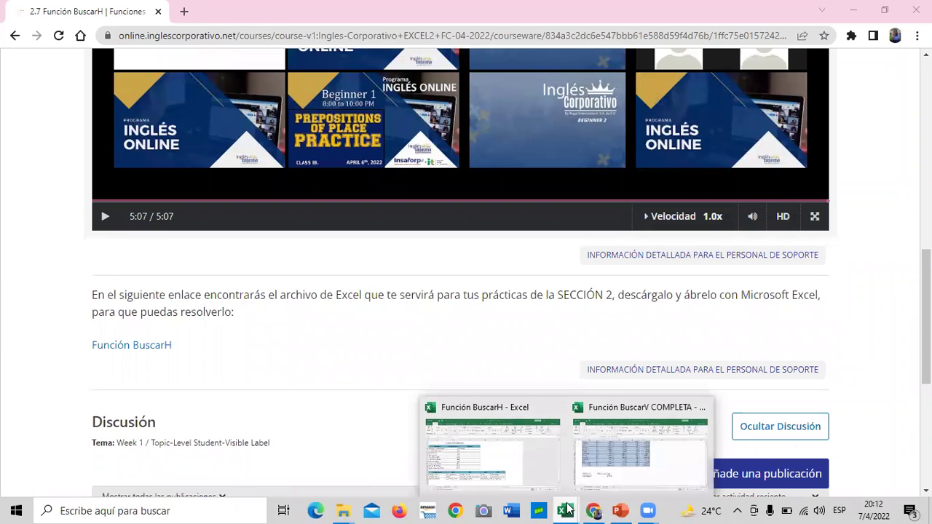
{"action": "left_click", "coordinate": [530, 461]}
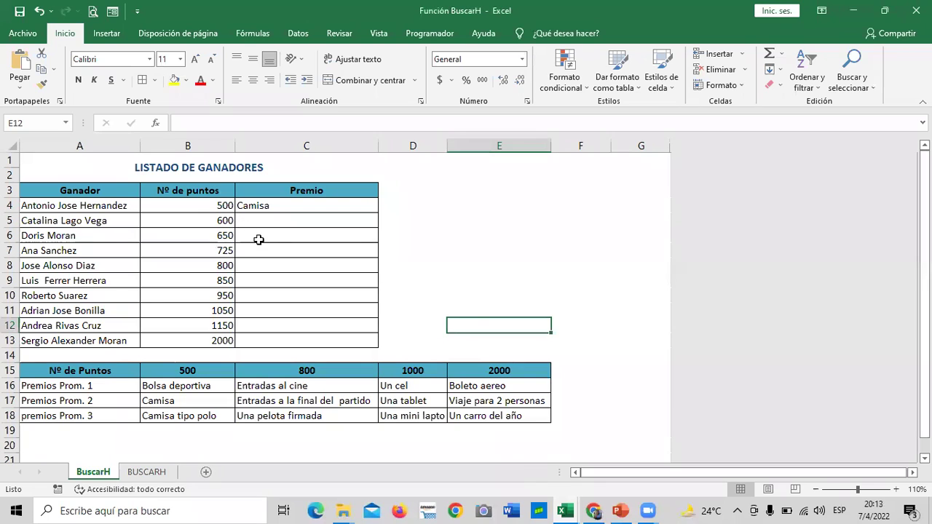
{"action": "scroll", "coordinate": [96, 456], "scroll_direction": "down", "scroll_amount": 1}
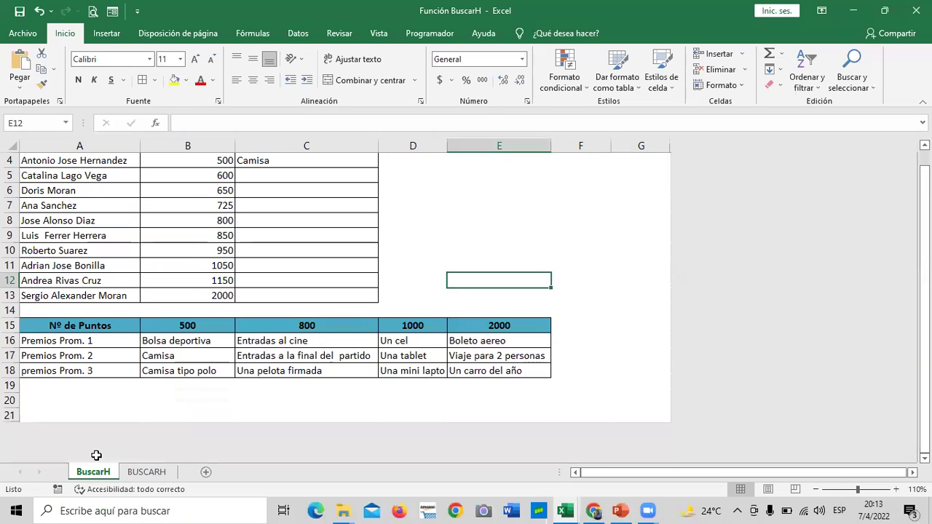
Step: Compare the BUSCARH product price sheet with the BuscarH winners sheet, ending on cell E5
{"action": "left_click", "coordinate": [158, 475]}
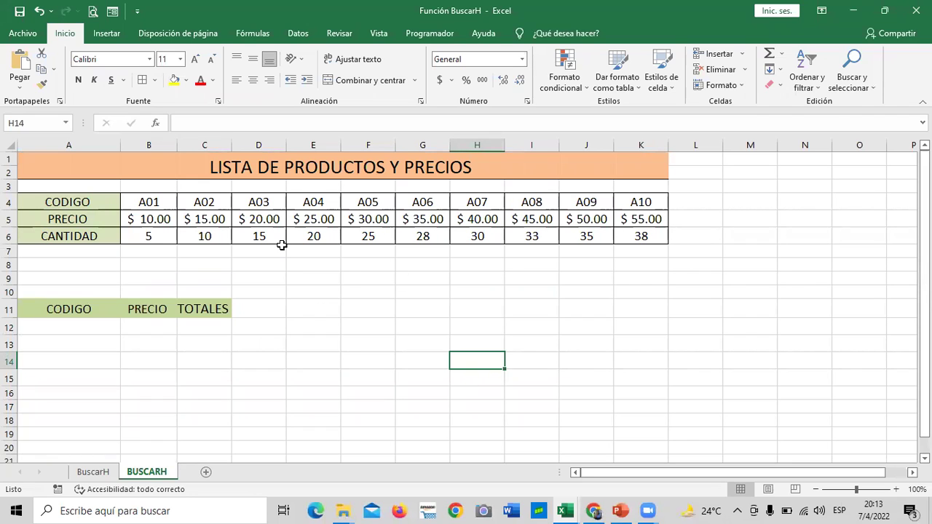
{"action": "left_click", "coordinate": [344, 296]}
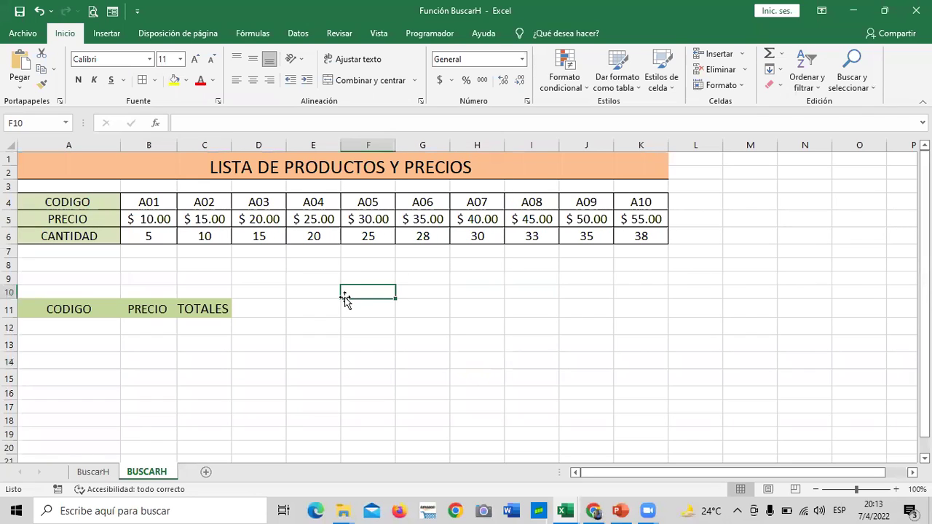
{"action": "left_click", "coordinate": [100, 473]}
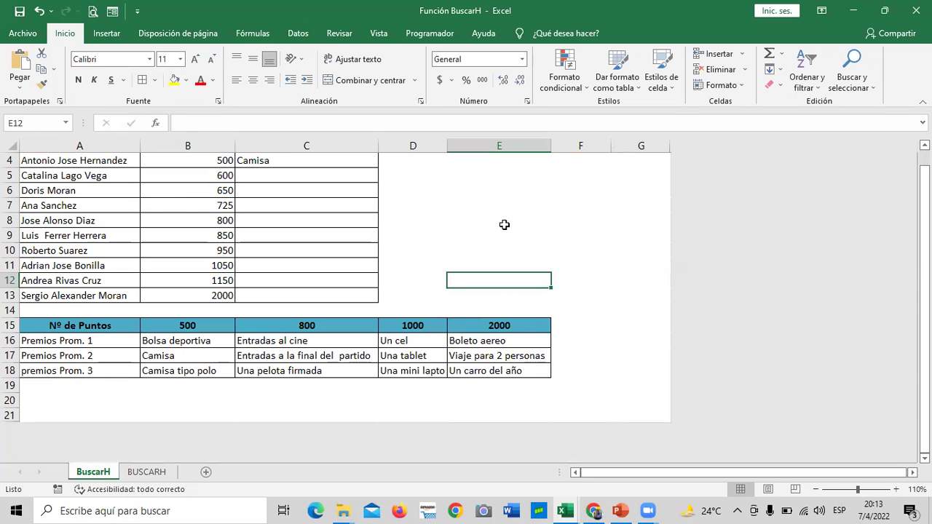
{"action": "scroll", "coordinate": [469, 275], "scroll_direction": "up", "scroll_amount": 1}
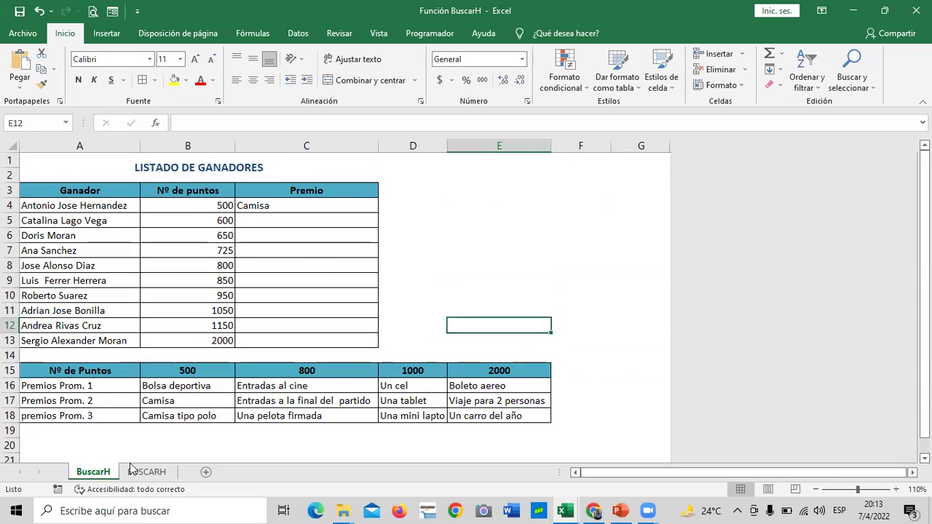
{"action": "left_click", "coordinate": [144, 472]}
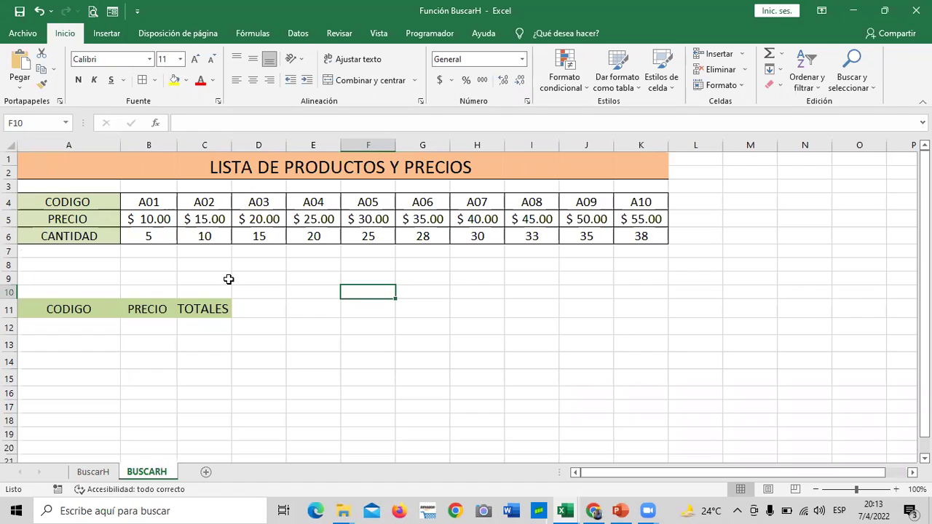
{"action": "left_click", "coordinate": [103, 473]}
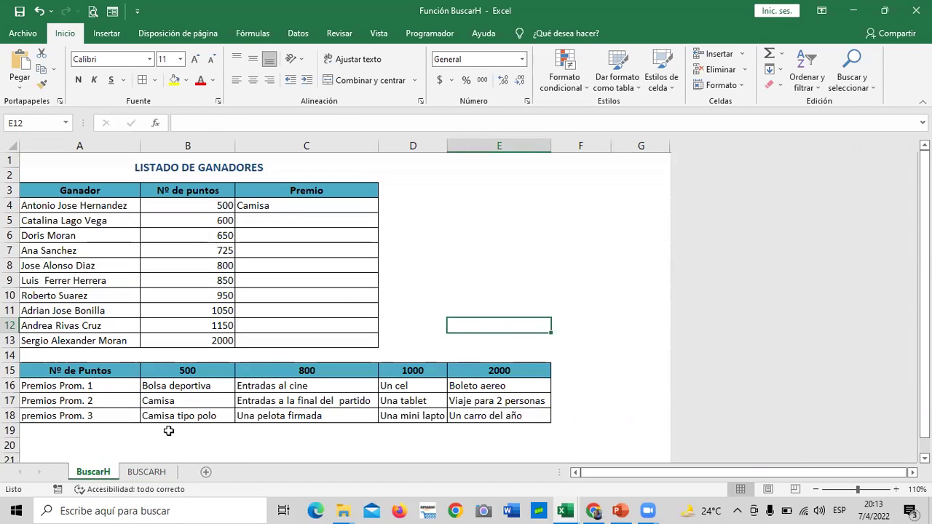
{"action": "left_click", "coordinate": [463, 217]}
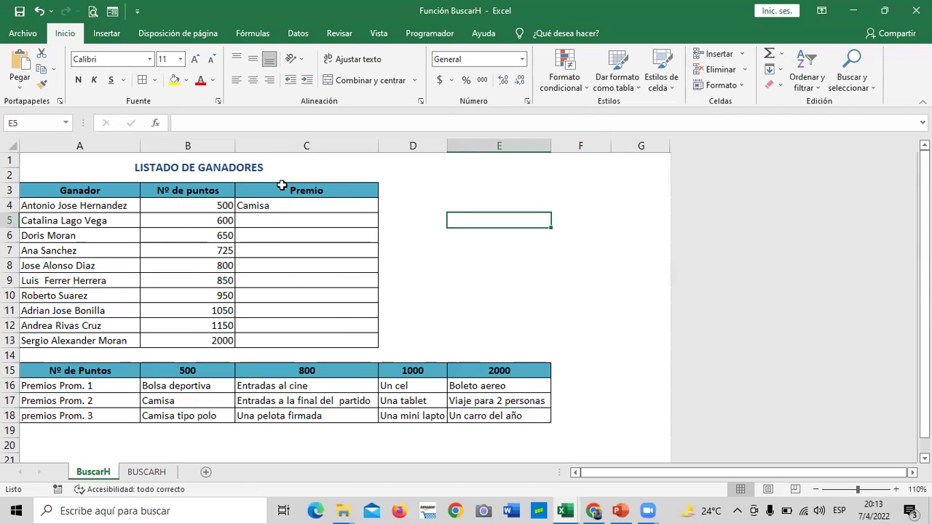
Step: Clear the =BUSCARH(B4;A15:E18;3;FALSO) formula and its Camisa result from cell C4
{"action": "left_click", "coordinate": [283, 210]}
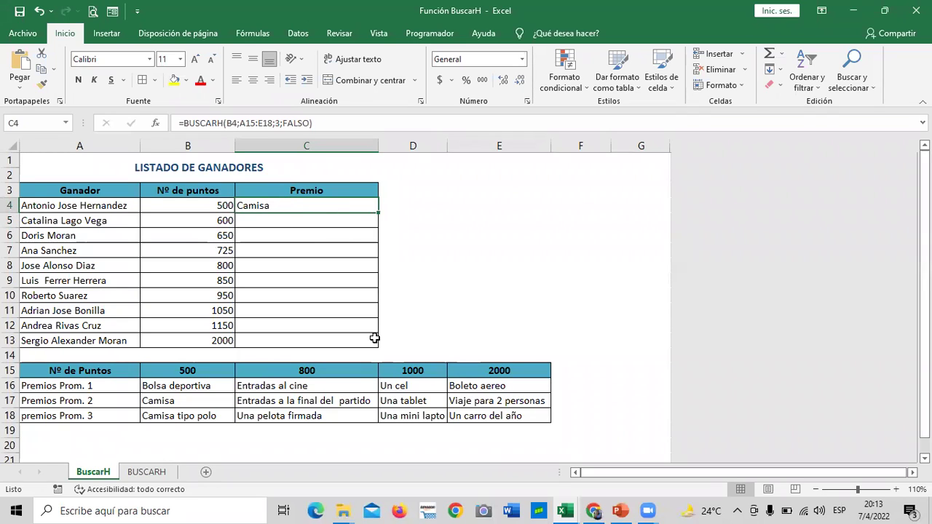
{"action": "left_click", "coordinate": [533, 244]}
{"action": "left_click", "coordinate": [322, 204]}
{"action": "key", "text": "Delete"}
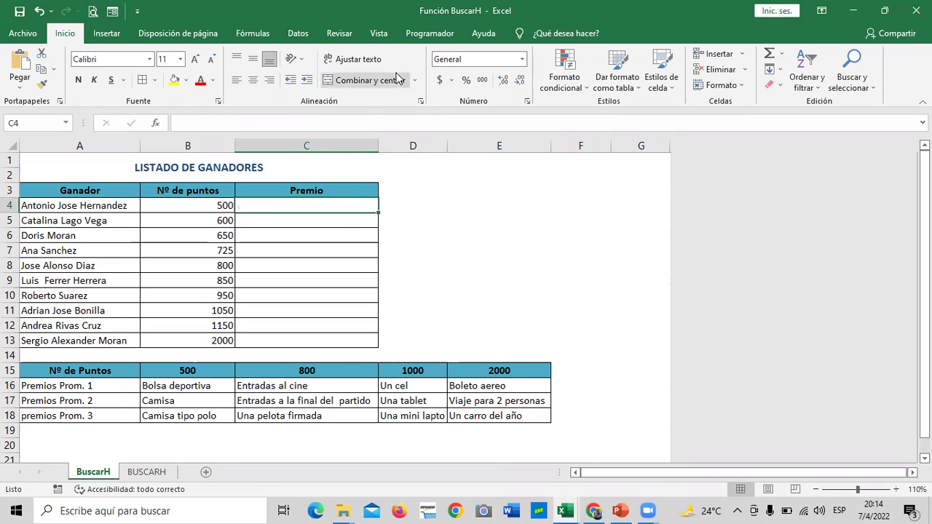
{"action": "left_click", "coordinate": [449, 230]}
{"action": "left_click", "coordinate": [360, 204]}
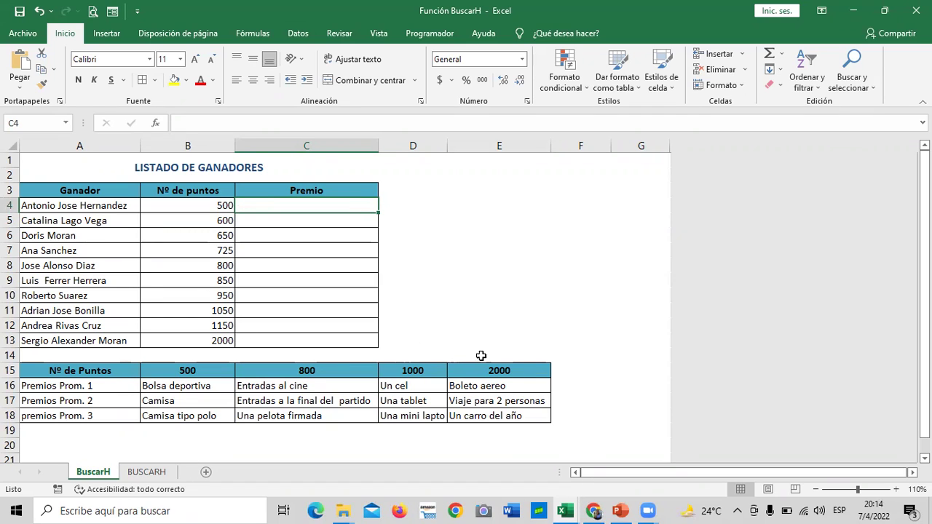
{"action": "scroll", "coordinate": [522, 369], "scroll_direction": "down", "scroll_amount": 1}
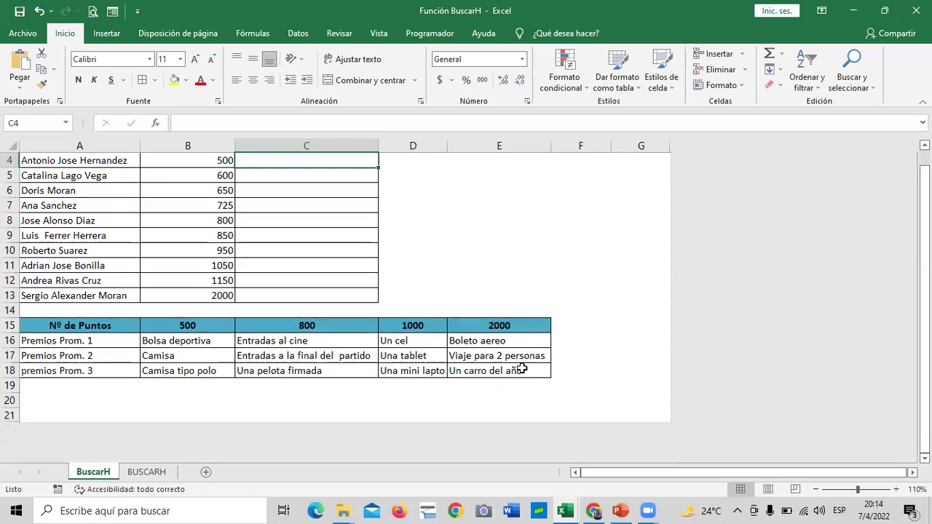
{"action": "scroll", "coordinate": [494, 352], "scroll_direction": "up", "scroll_amount": 1}
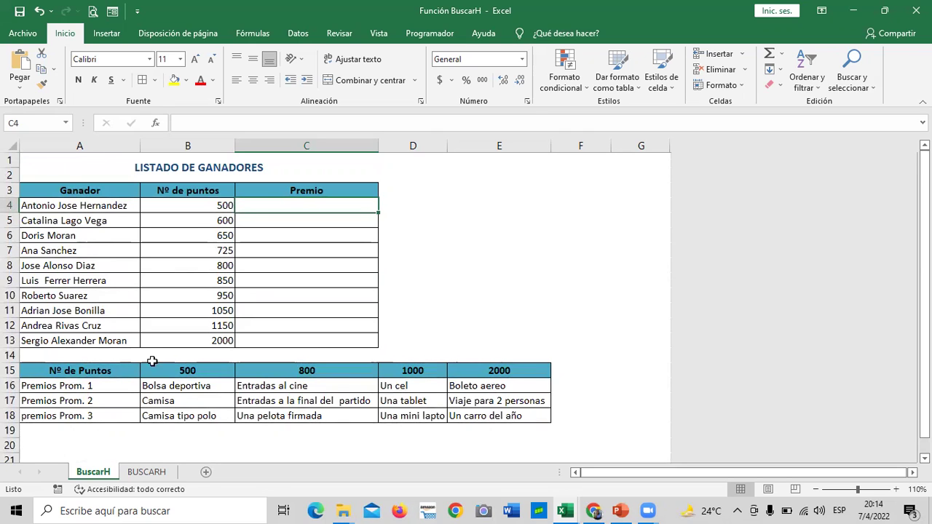
{"action": "left_click", "coordinate": [30, 386]}
{"action": "left_click", "coordinate": [31, 399]}
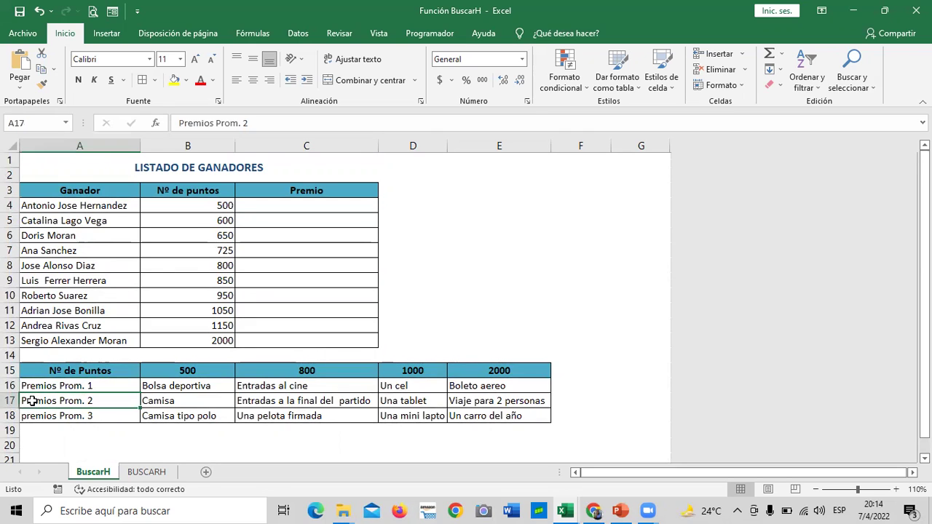
{"action": "left_click", "coordinate": [31, 413]}
{"action": "left_click", "coordinate": [31, 386]}
{"action": "left_click", "coordinate": [29, 399]}
{"action": "left_click", "coordinate": [30, 416]}
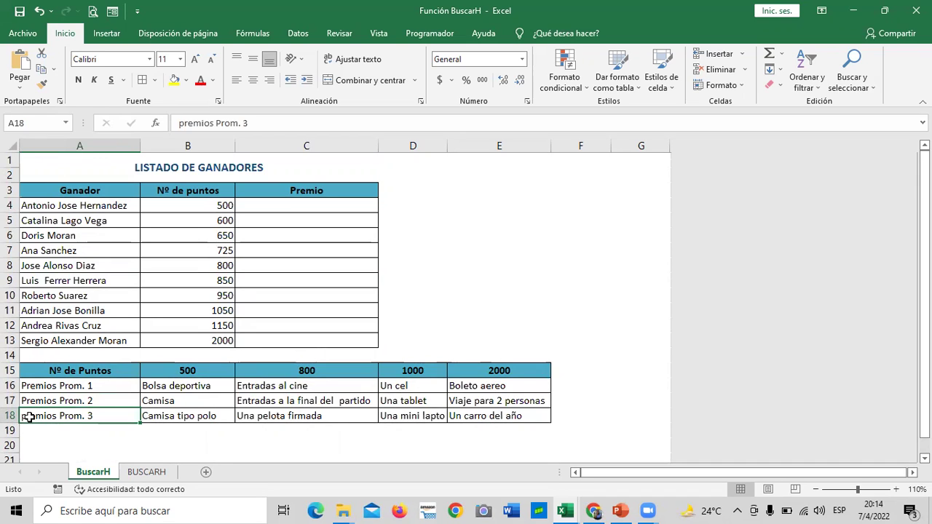
{"action": "left_click", "coordinate": [29, 388]}
{"action": "left_click_drag", "start_coordinate": [29, 387], "coordinate": [510, 416]}
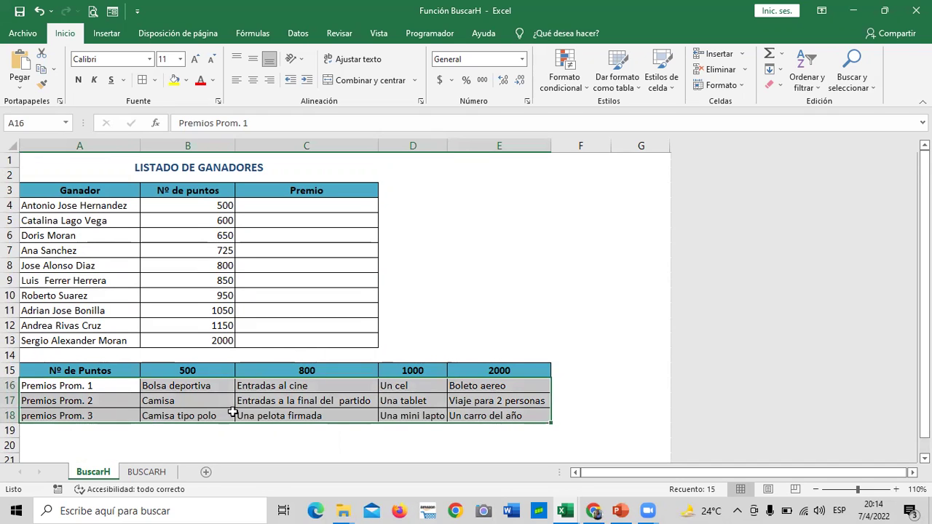
{"action": "left_click", "coordinate": [562, 321]}
{"action": "mouse_move", "coordinate": [76, 372]}
{"action": "left_mouse_down"}
{"action": "mouse_move", "coordinate": [423, 385]}
{"action": "mouse_move", "coordinate": [522, 417]}
{"action": "left_mouse_up"}
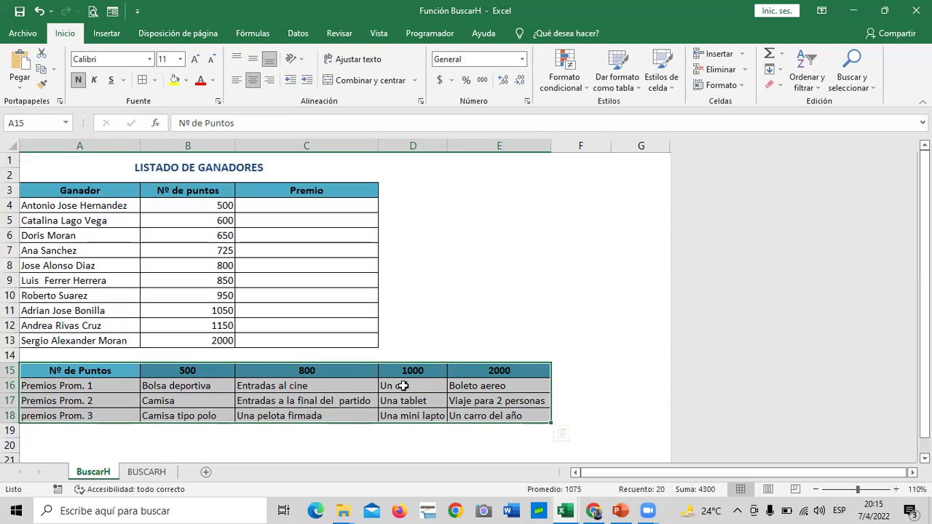
{"action": "left_click", "coordinate": [430, 247]}
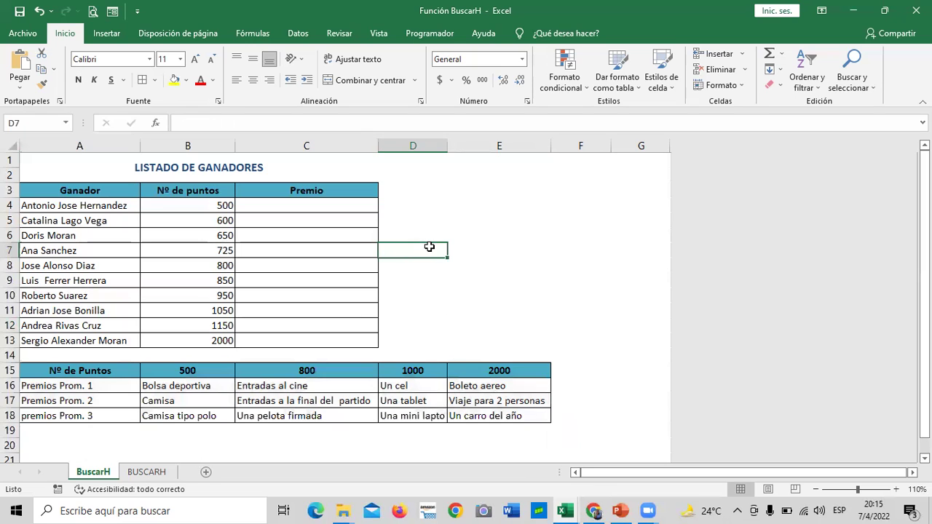
{"action": "left_click", "coordinate": [524, 225]}
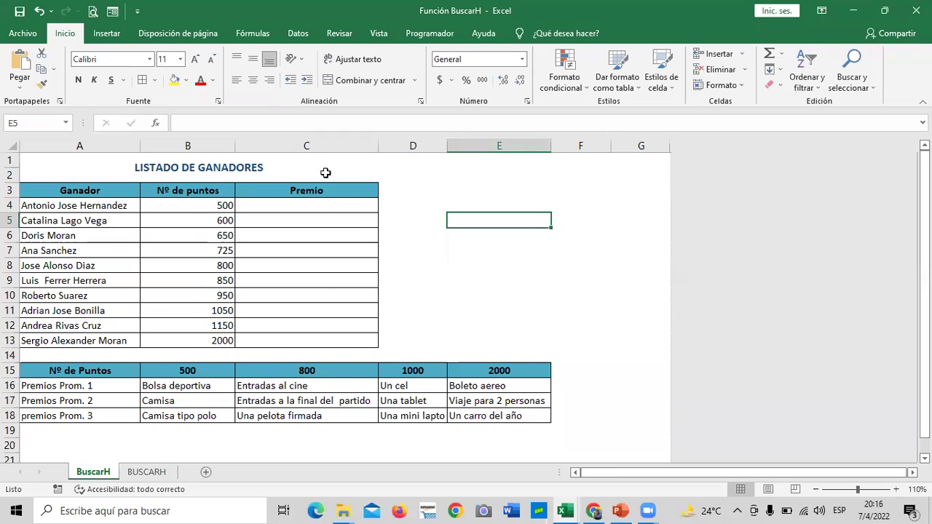
Step: Point out cells beside the winners list, then select the whole prizes-by-points table A15:E18
{"action": "left_click", "coordinate": [452, 187]}
{"action": "left_click_drag", "start_coordinate": [468, 221], "coordinate": [524, 250]}
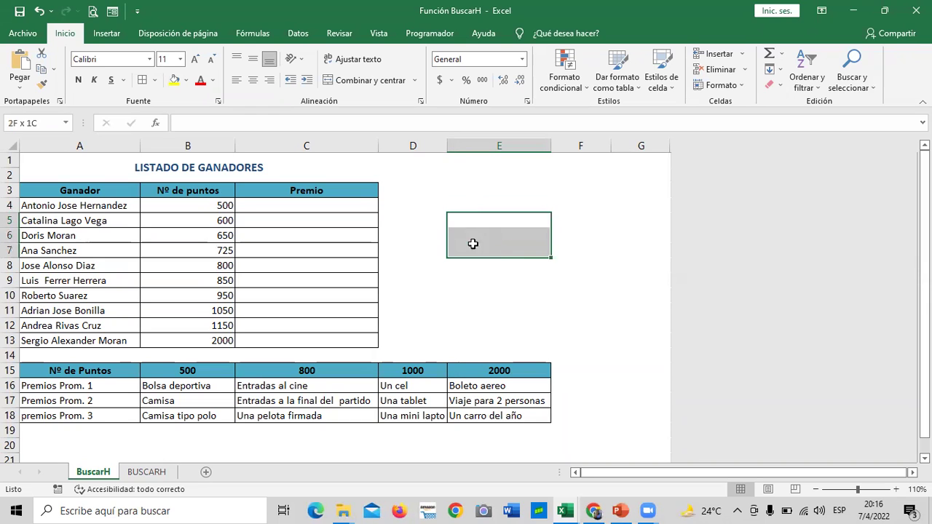
{"action": "left_click", "coordinate": [446, 326]}
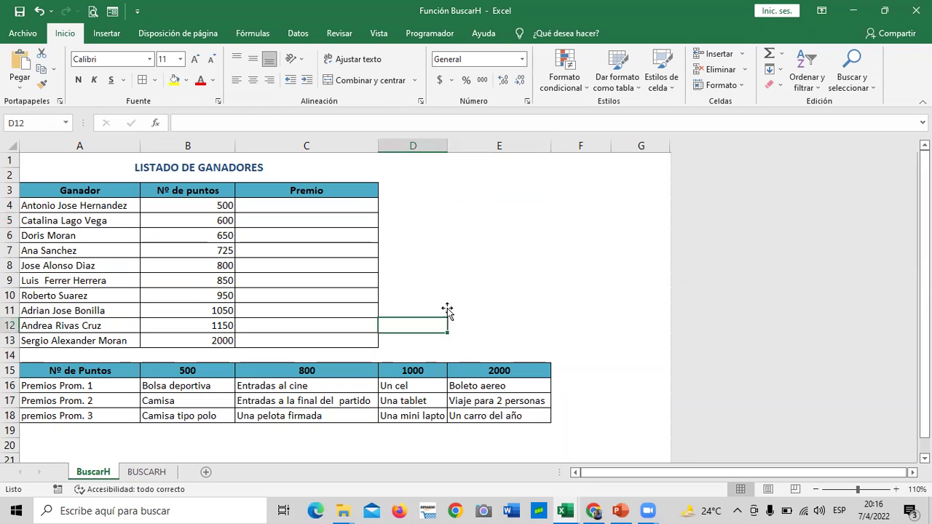
{"action": "left_click", "coordinate": [456, 195]}
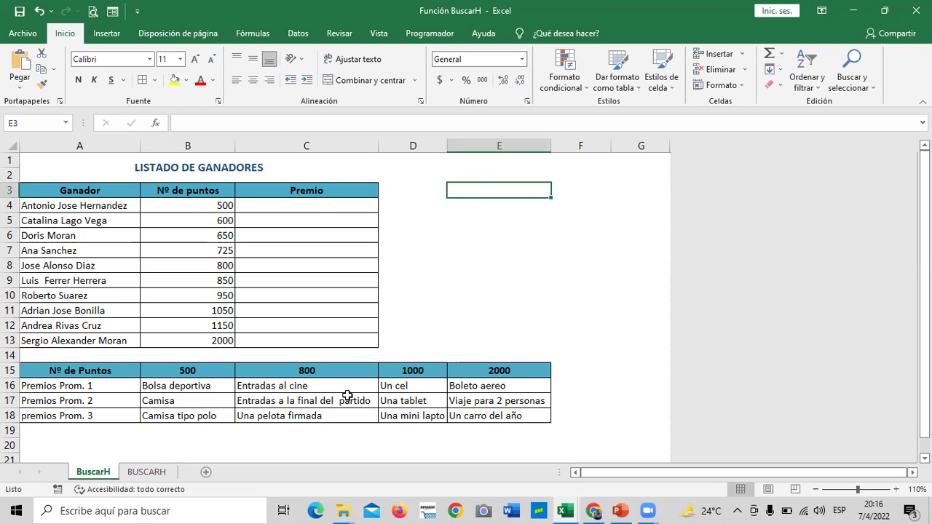
{"action": "left_click", "coordinate": [424, 297]}
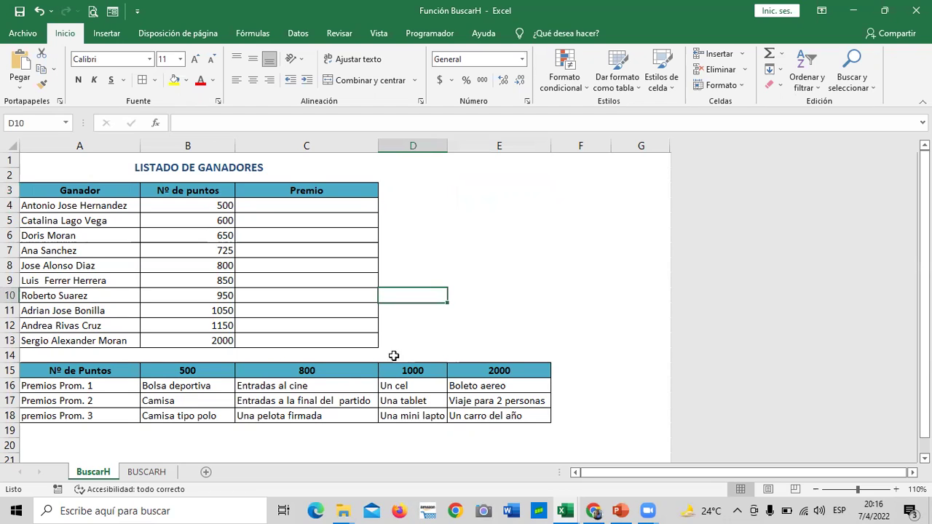
{"action": "left_click_drag", "start_coordinate": [47, 373], "coordinate": [508, 417]}
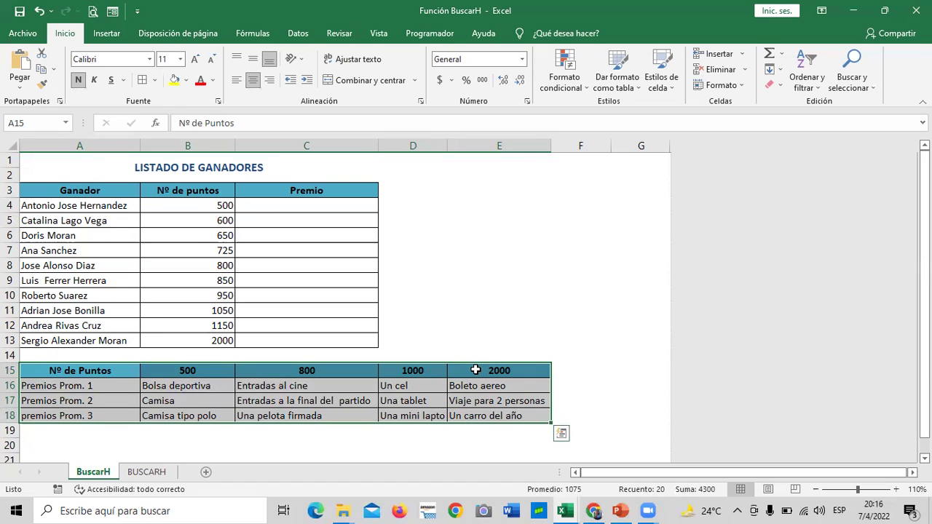
{"action": "left_click", "coordinate": [513, 281]}
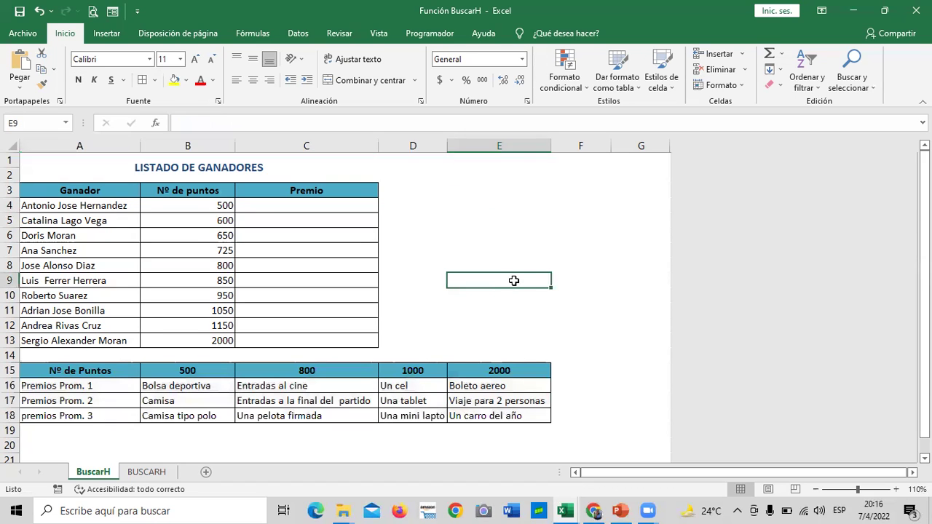
{"action": "left_click", "coordinate": [502, 219]}
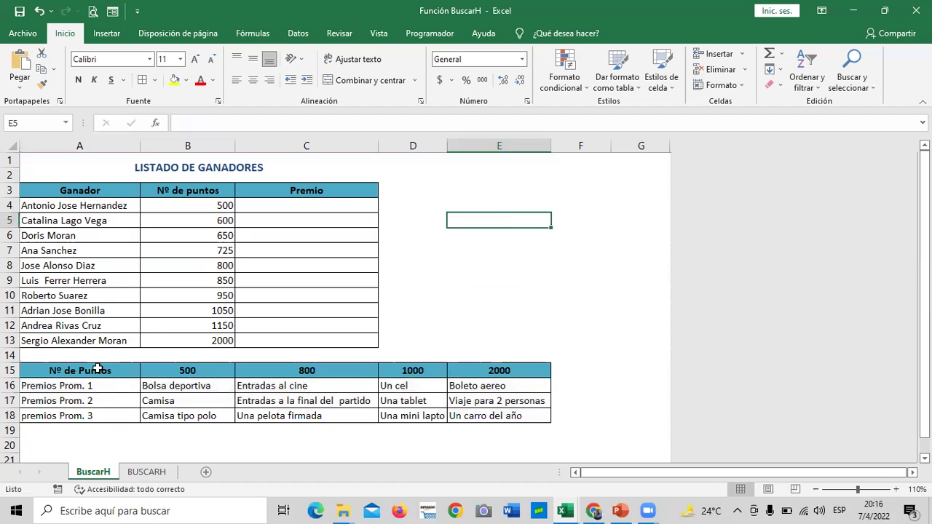
Step: Reselect the prizes-by-points table starting from the Nº de Puntos header to review it
{"action": "left_click", "coordinate": [122, 373]}
{"action": "left_click", "coordinate": [202, 358]}
{"action": "left_click_drag", "start_coordinate": [135, 372], "coordinate": [526, 415]}
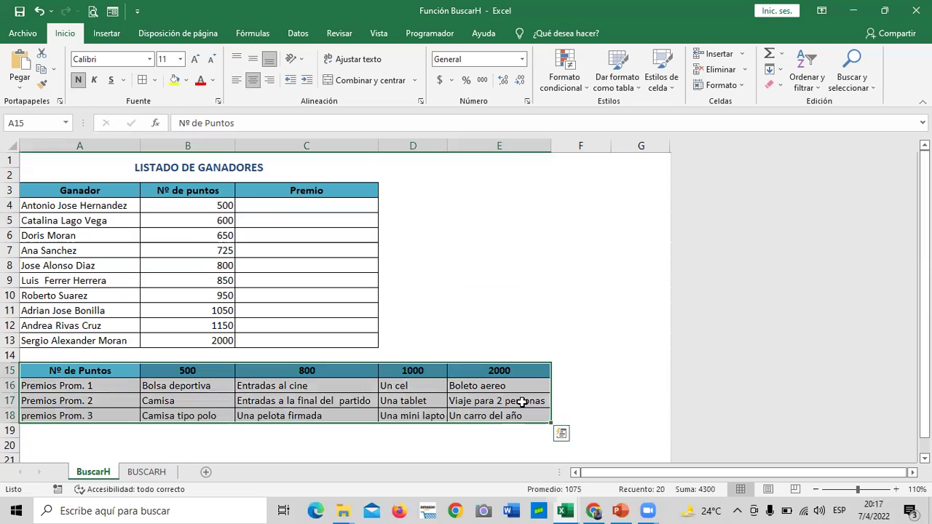
{"action": "left_click", "coordinate": [477, 312]}
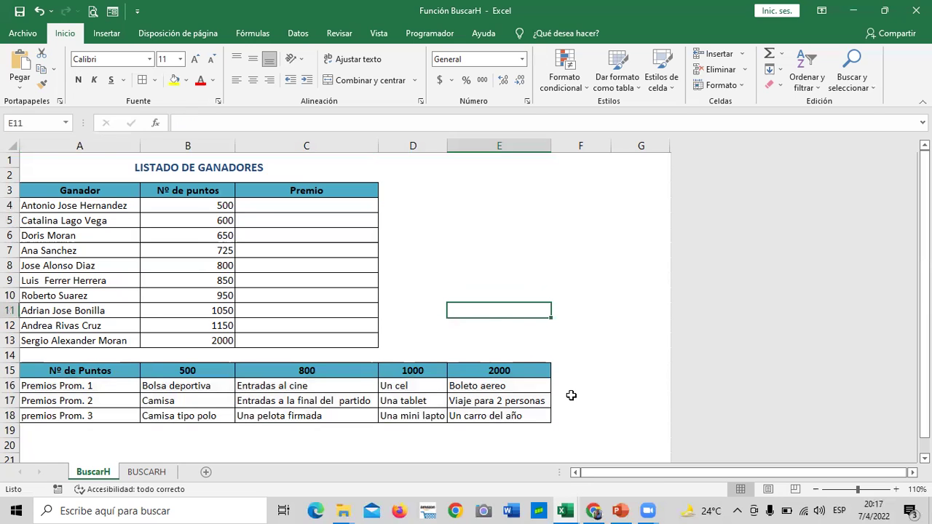
{"action": "left_click", "coordinate": [95, 433]}
{"action": "left_click", "coordinate": [94, 371]}
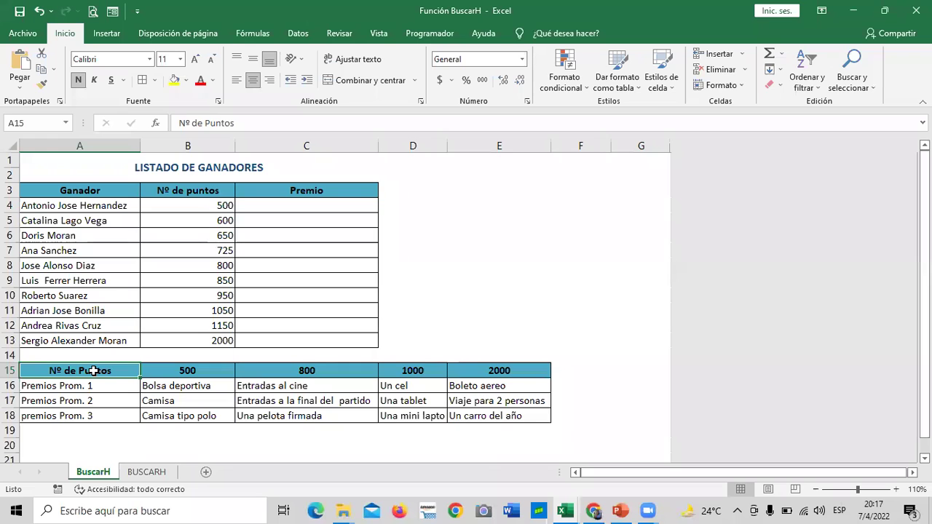
{"action": "left_click", "coordinate": [146, 472]}
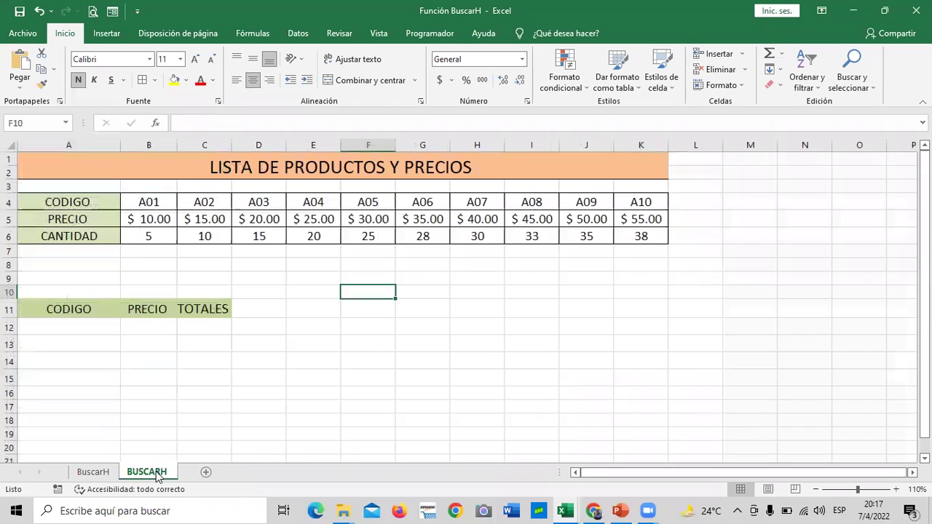
{"action": "left_click", "coordinate": [356, 354]}
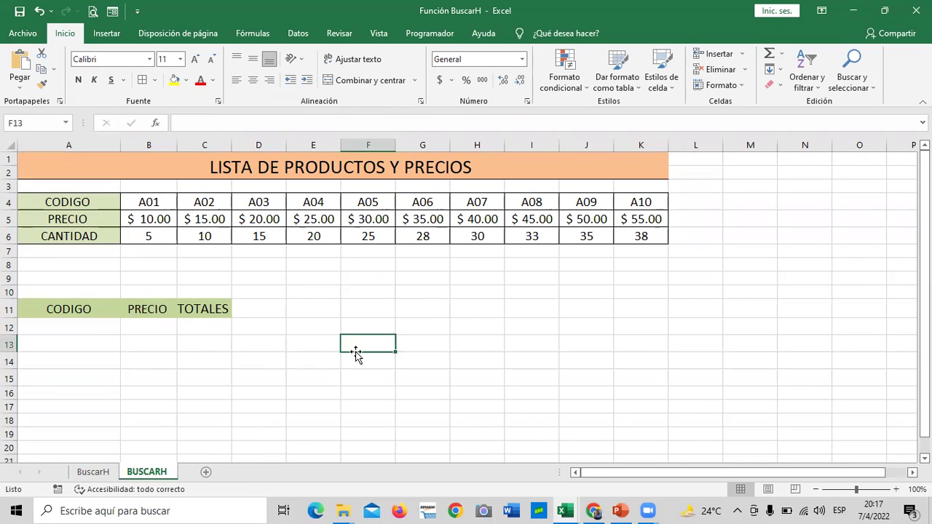
{"action": "left_click", "coordinate": [104, 202]}
{"action": "left_click", "coordinate": [97, 219]}
{"action": "left_click", "coordinate": [105, 238]}
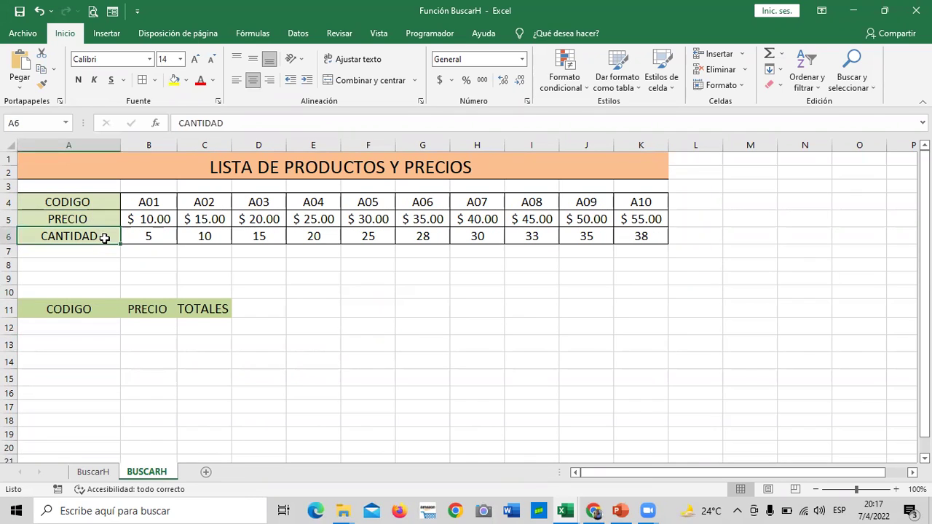
{"action": "left_click", "coordinate": [73, 326]}
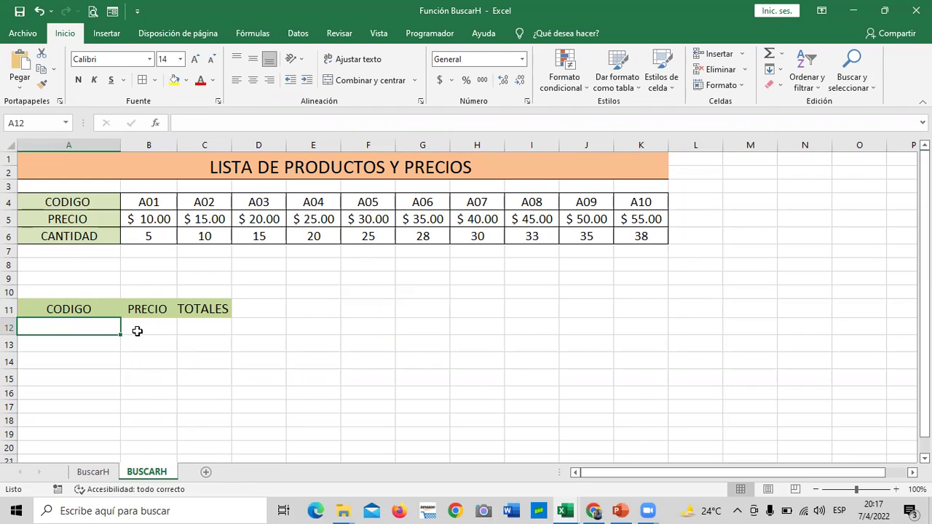
{"action": "left_click", "coordinate": [146, 329]}
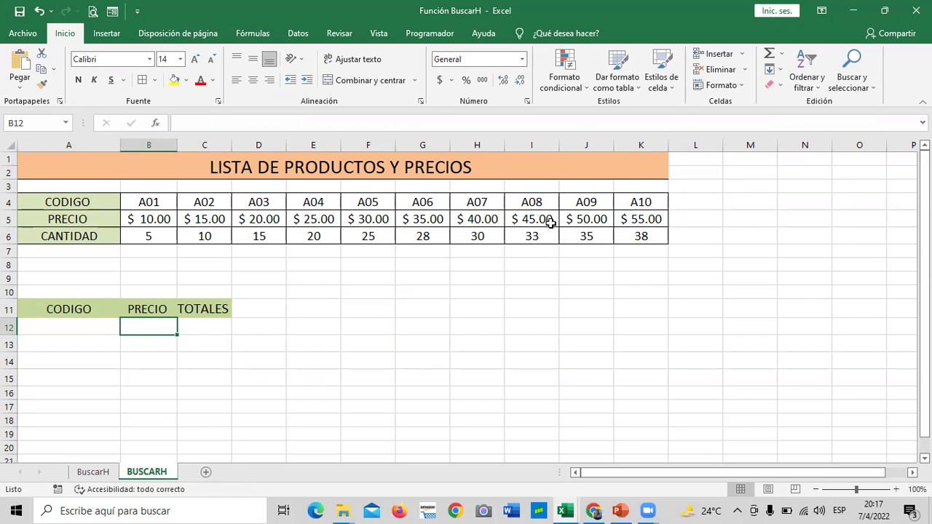
{"action": "left_click", "coordinate": [146, 203]}
{"action": "left_click", "coordinate": [150, 234]}
{"action": "left_click", "coordinate": [146, 220]}
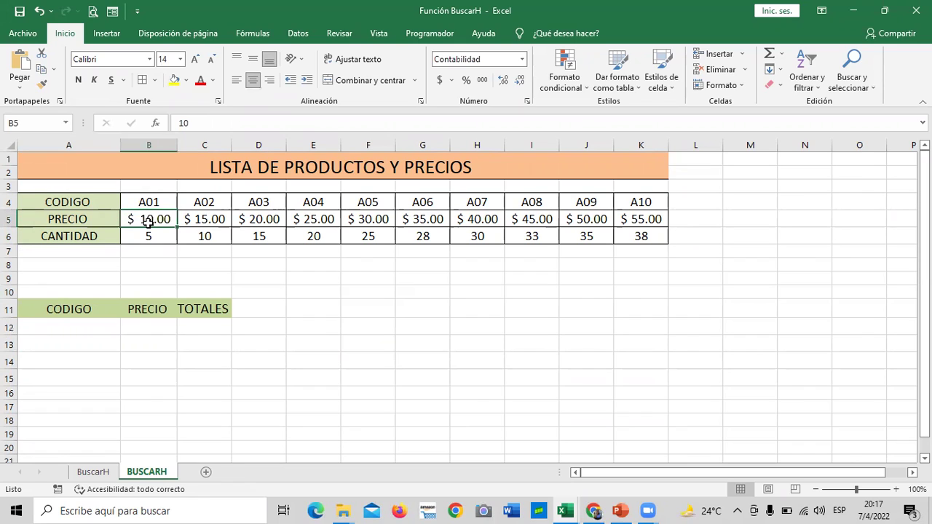
{"action": "left_click", "coordinate": [321, 296]}
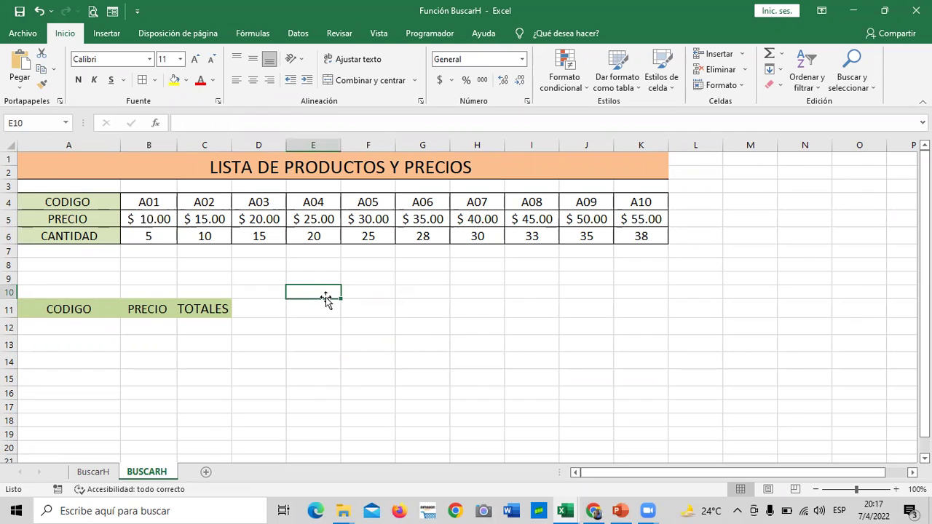
Step: Back on the BuscarH sheet, select C4 and list the Búsqueda y referencia functions
{"action": "left_click", "coordinate": [98, 475]}
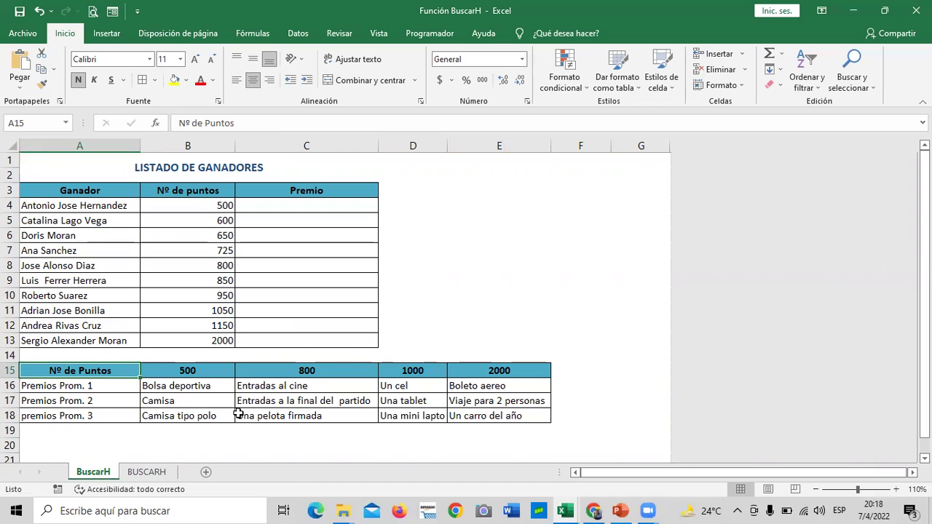
{"action": "left_click", "coordinate": [454, 263]}
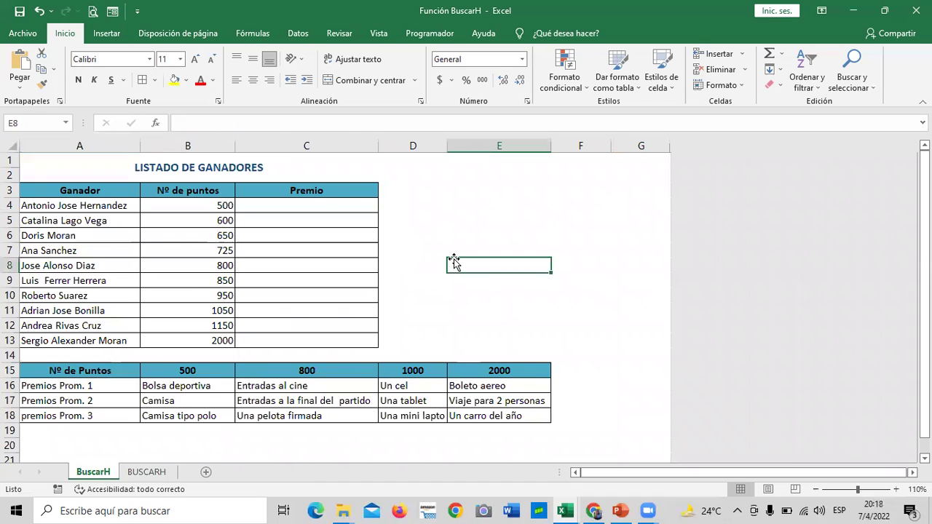
{"action": "left_click", "coordinate": [313, 204]}
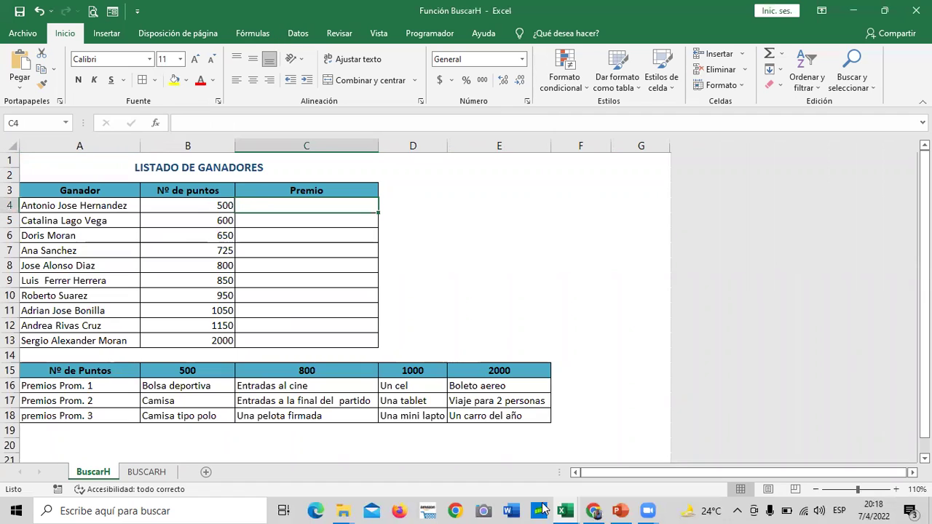
{"action": "left_click", "coordinate": [255, 35]}
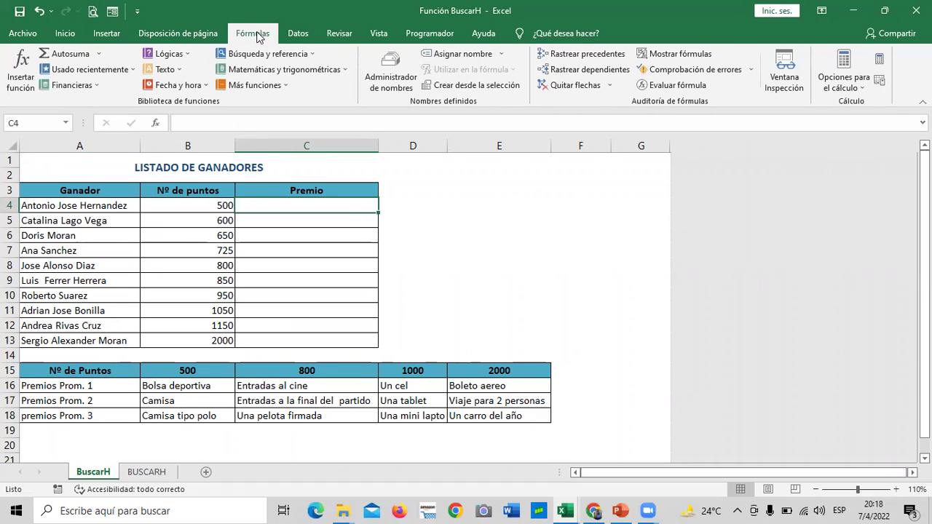
{"action": "left_click", "coordinate": [313, 56]}
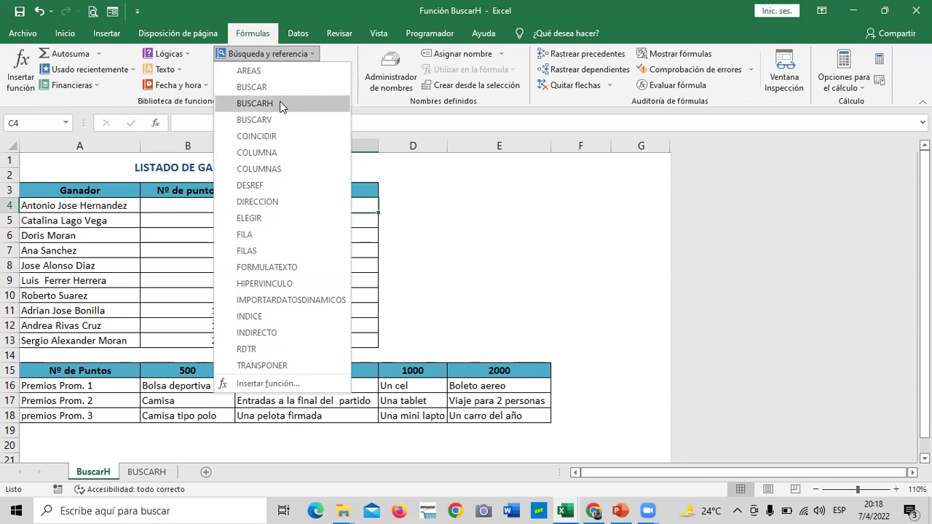
Step: Insert BUSCARH in C4 with B4 as lookup value and A15:E18 as the prize table
{"action": "left_click", "coordinate": [283, 106]}
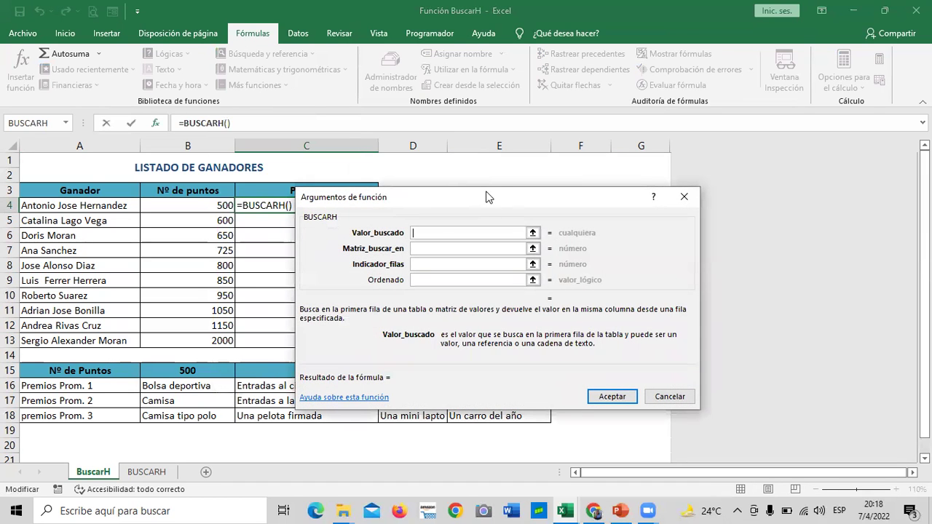
{"action": "left_click_drag", "start_coordinate": [486, 192], "coordinate": [482, 156]}
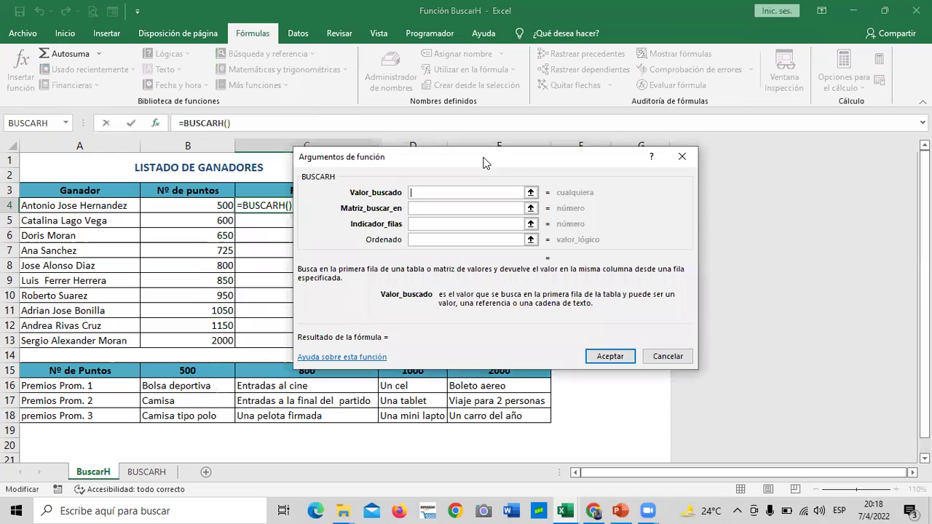
{"action": "left_click_drag", "start_coordinate": [616, 156], "coordinate": [754, 151]}
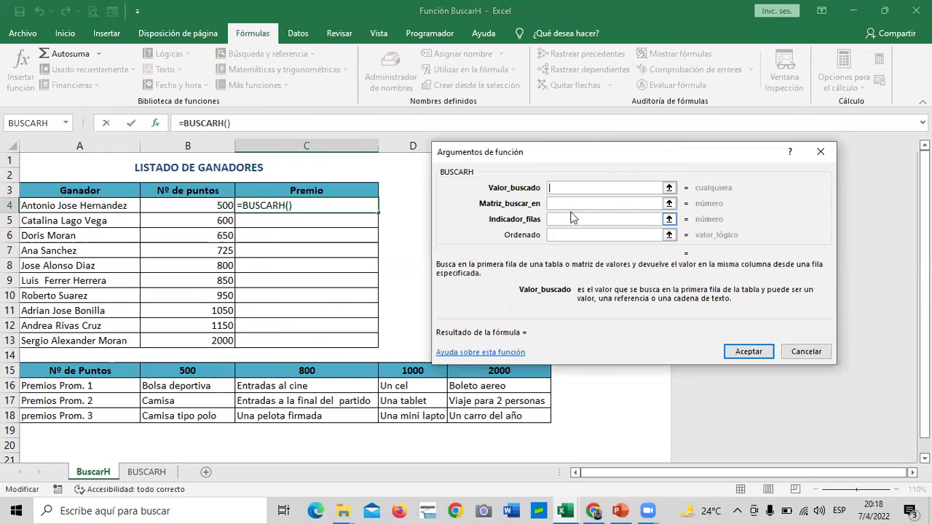
{"action": "left_click", "coordinate": [186, 205]}
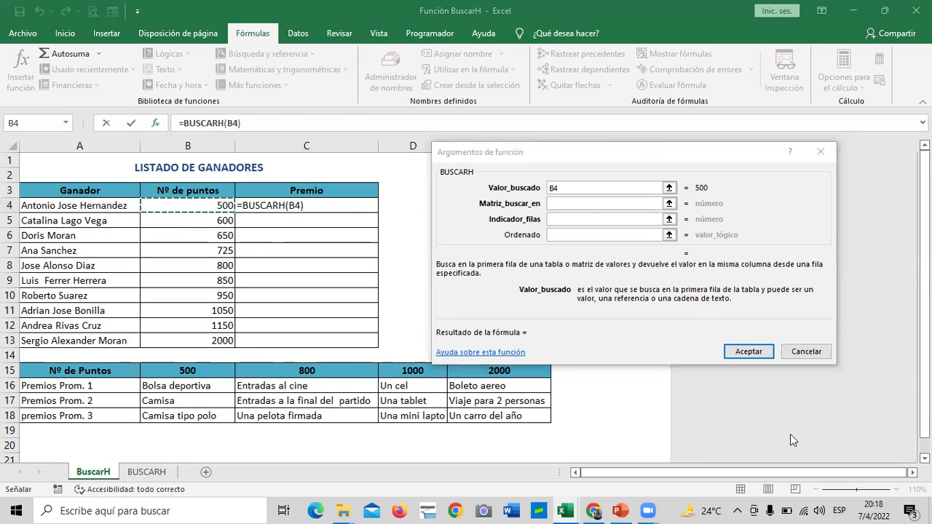
{"action": "left_click_drag", "start_coordinate": [625, 152], "coordinate": [625, 145]}
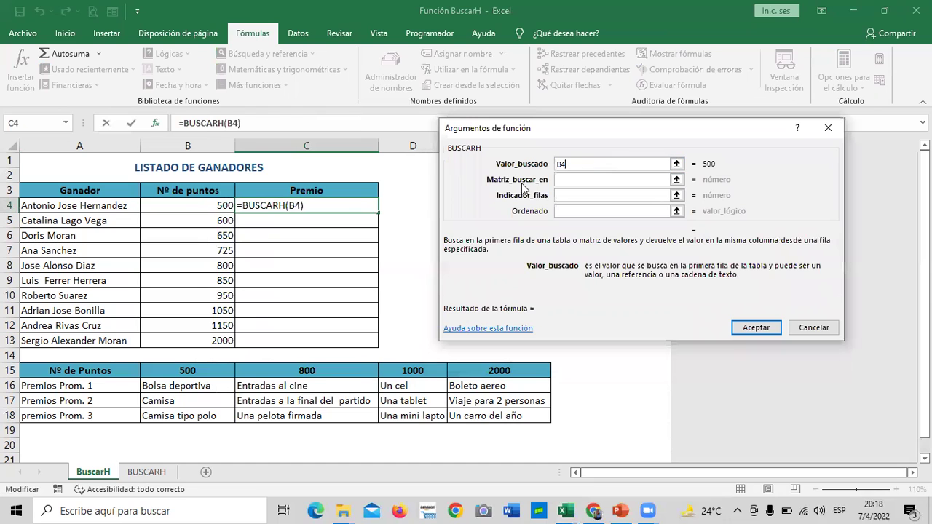
{"action": "left_click_drag", "start_coordinate": [57, 372], "coordinate": [543, 419]}
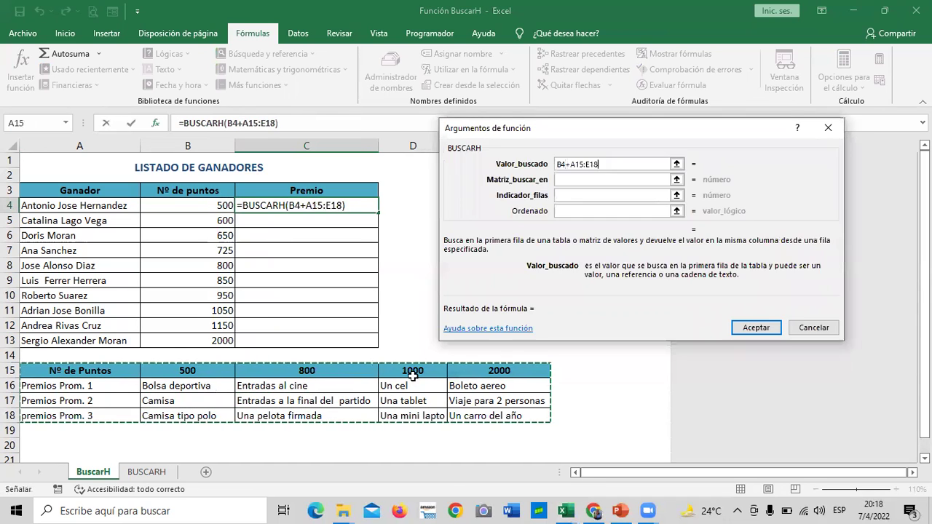
{"action": "key", "text": "BackSpace"}
{"action": "key", "text": "BackSpace"}
{"action": "key", "text": "BackSpace"}
{"action": "key", "text": "BackSpace"}
{"action": "key", "text": "BackSpace"}
{"action": "key", "text": "BackSpace"}
{"action": "key", "text": "BackSpace"}
{"action": "key", "text": "BackSpace"}
{"action": "key", "text": "BackSpace"}
{"action": "key", "text": "BackSpace"}
{"action": "left_click", "coordinate": [187, 208]}
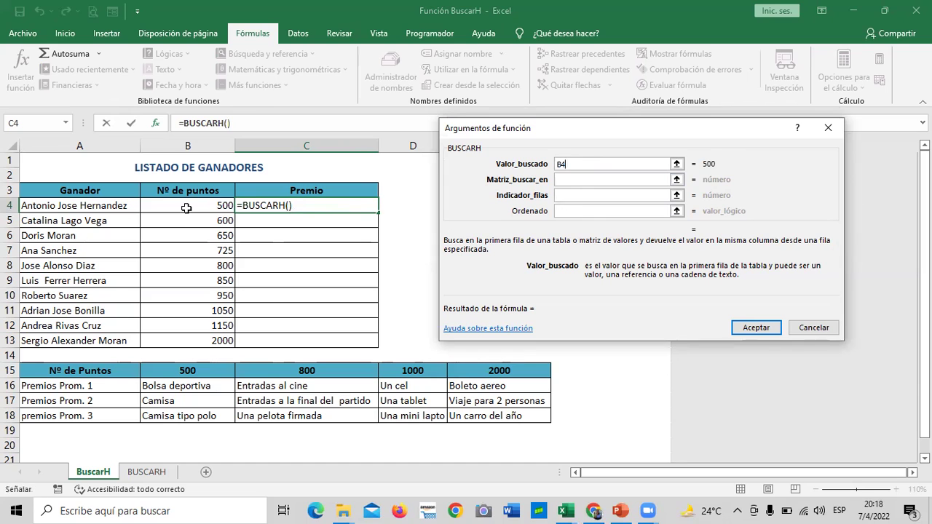
{"action": "left_click", "coordinate": [624, 179]}
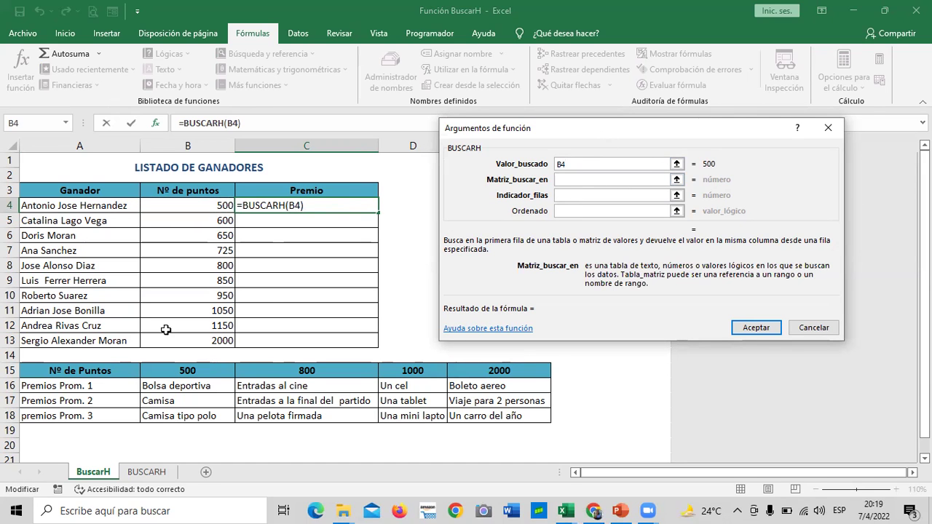
{"action": "left_click_drag", "start_coordinate": [114, 375], "coordinate": [543, 419]}
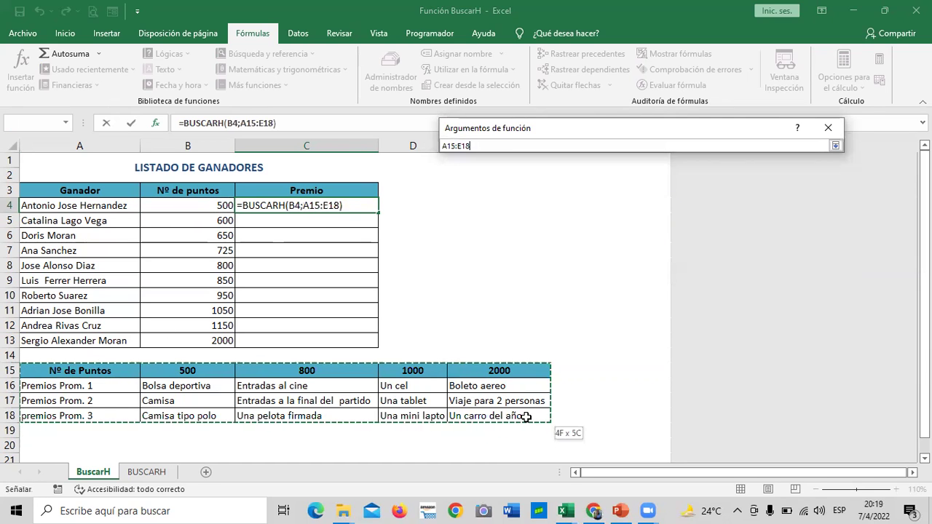
Step: Finish C4's BUSCARH with row index 3 and FALSO so it returns Camisa
{"action": "left_click", "coordinate": [602, 195]}
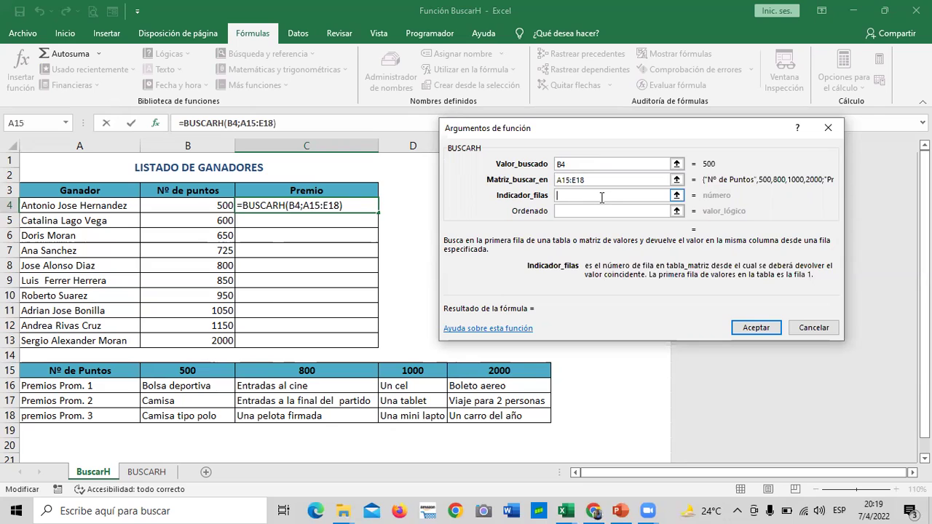
{"action": "type", "text": "3"}
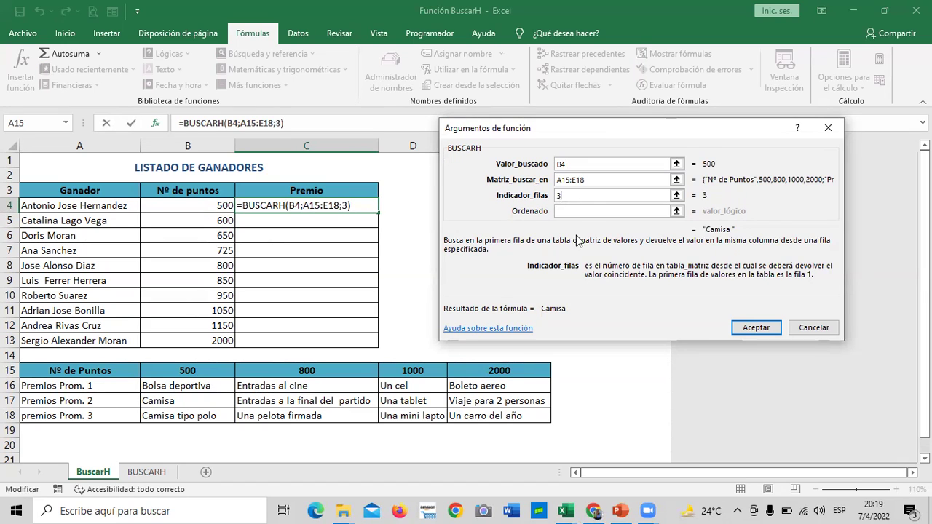
{"action": "left_click", "coordinate": [590, 211]}
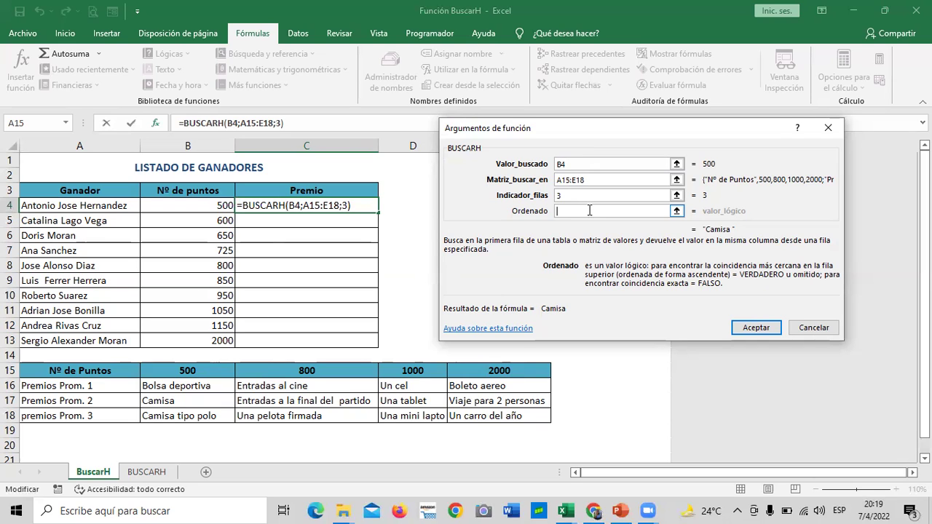
{"action": "type", "text": "FALS"}
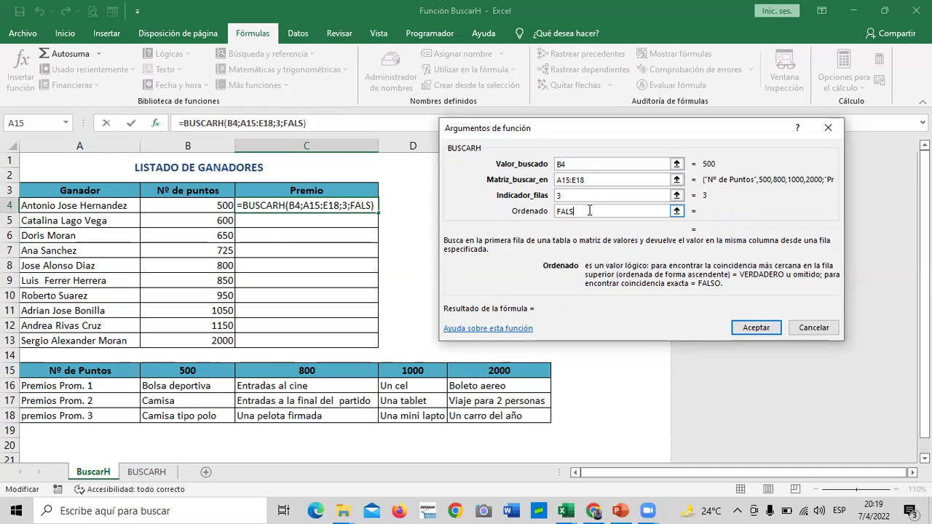
{"action": "type", "text": "O"}
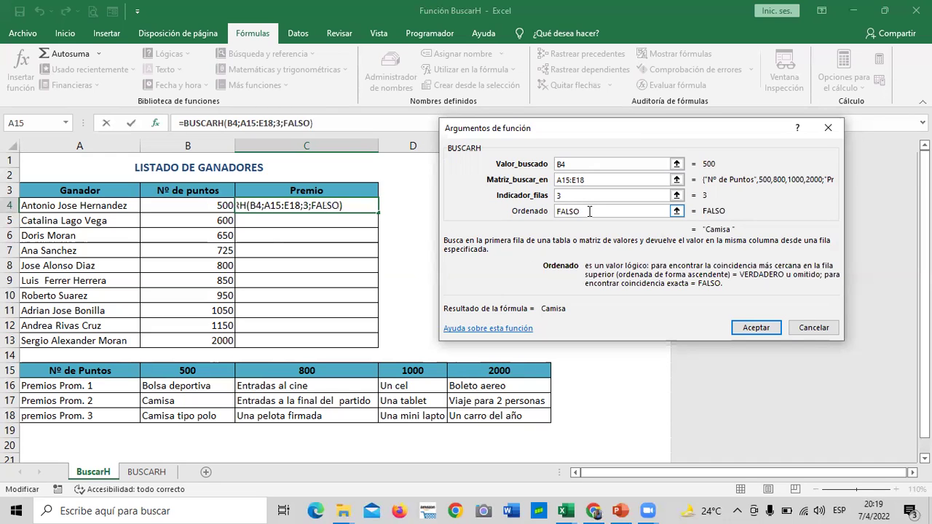
{"action": "left_click", "coordinate": [757, 328]}
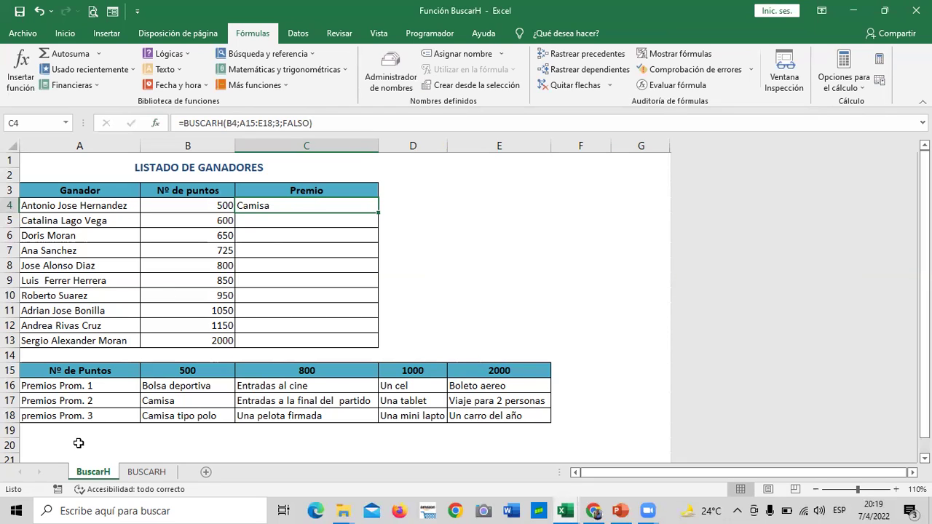
{"action": "left_click", "coordinate": [173, 401]}
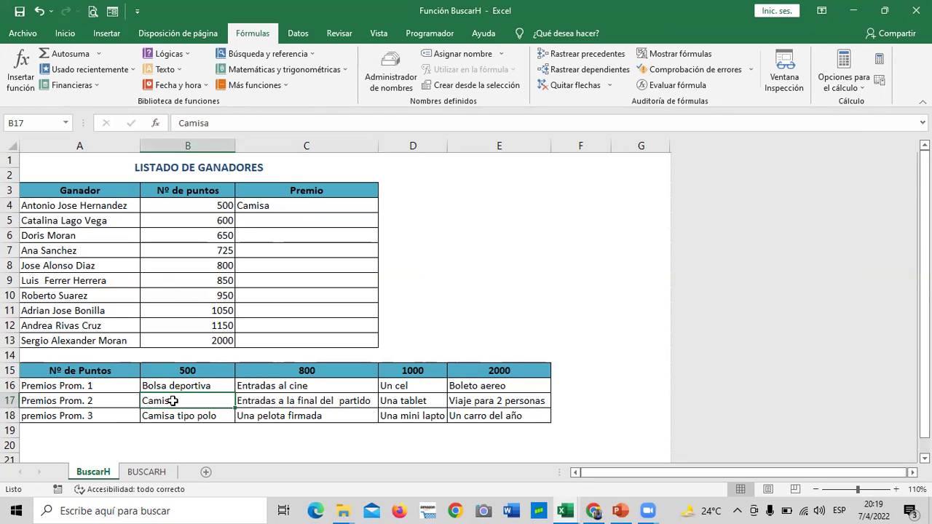
{"action": "left_click", "coordinate": [295, 205]}
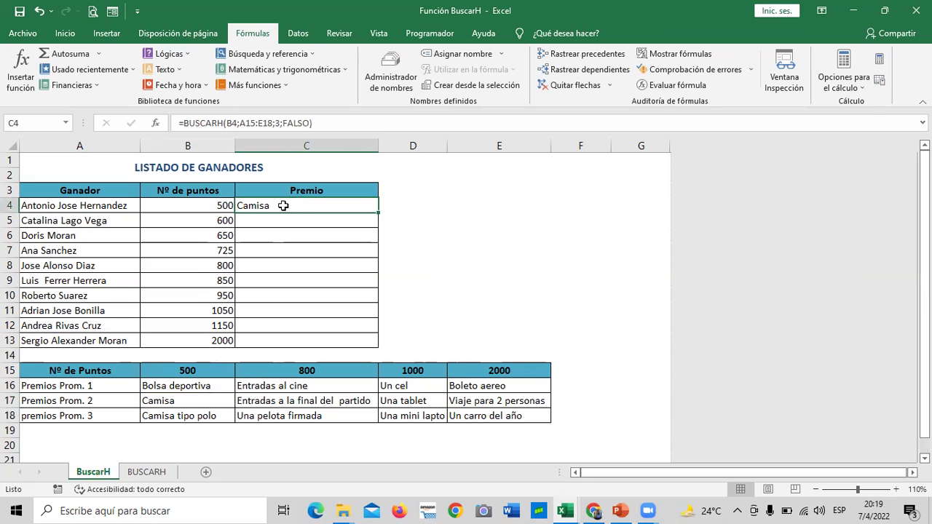
{"action": "left_click", "coordinate": [279, 124]}
{"action": "key", "text": "BackSpace"}
{"action": "type", "text": "4"}
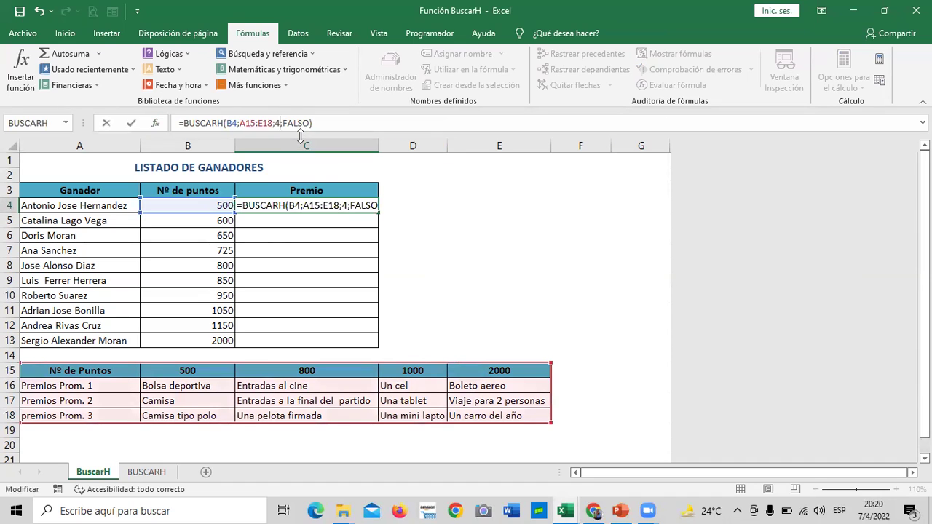
{"action": "key", "text": "Return"}
{"action": "left_click", "coordinate": [441, 221]}
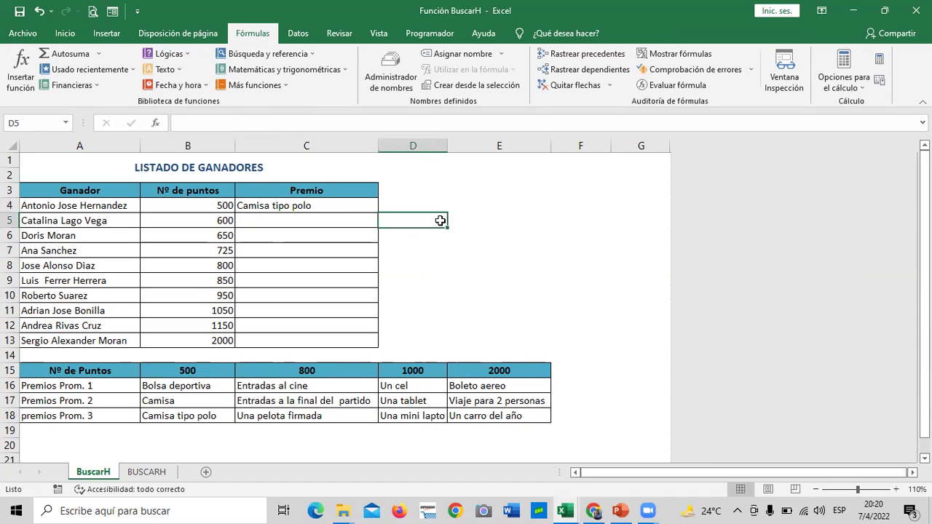
{"action": "left_click", "coordinate": [353, 202]}
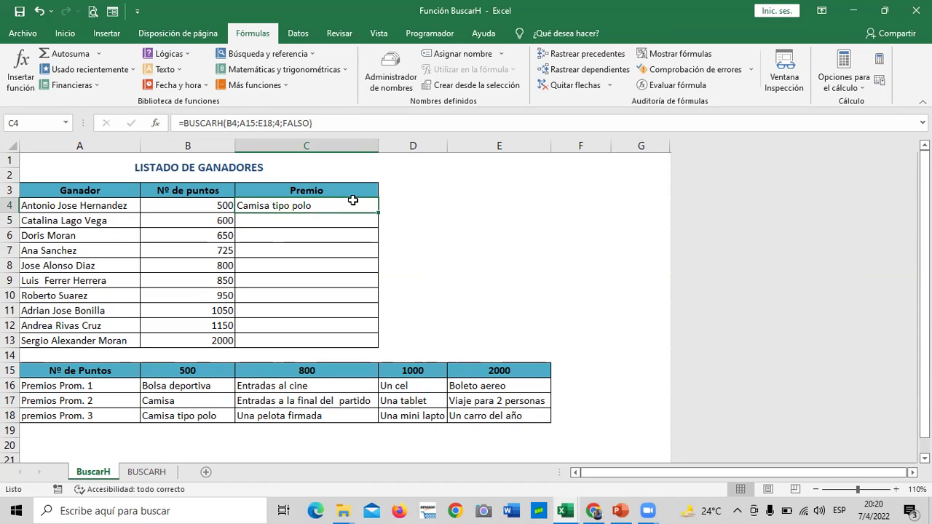
{"action": "left_click", "coordinate": [279, 122]}
{"action": "key", "text": "BackSpace"}
{"action": "type", "text": "2"}
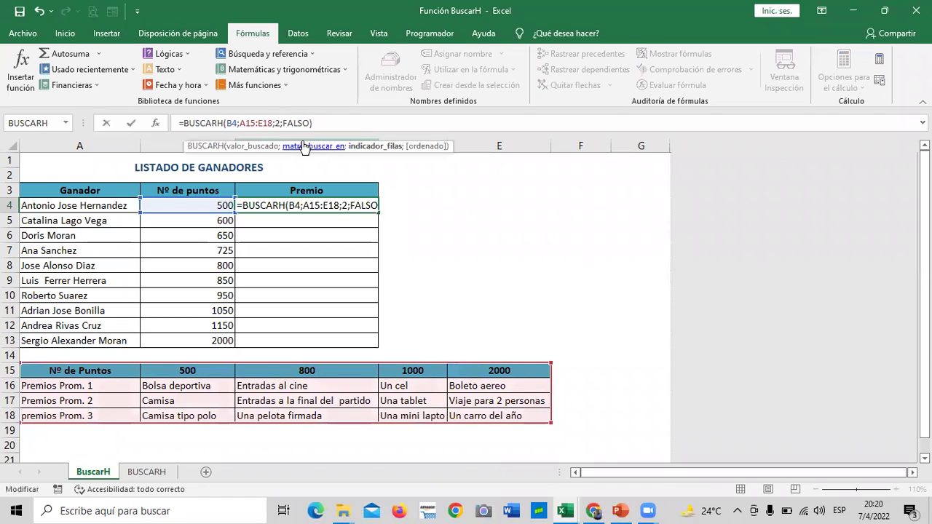
{"action": "key", "text": "Return"}
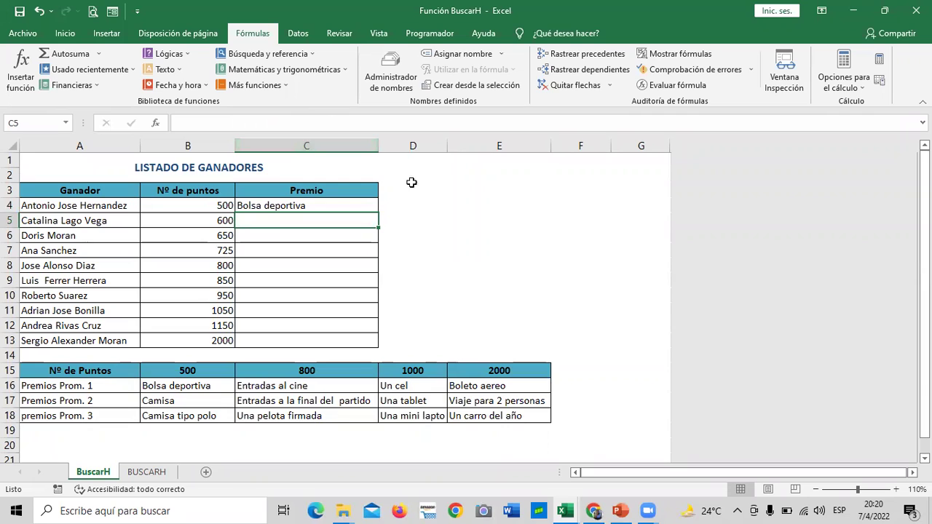
{"action": "left_click", "coordinate": [438, 236]}
{"action": "left_click", "coordinate": [342, 202]}
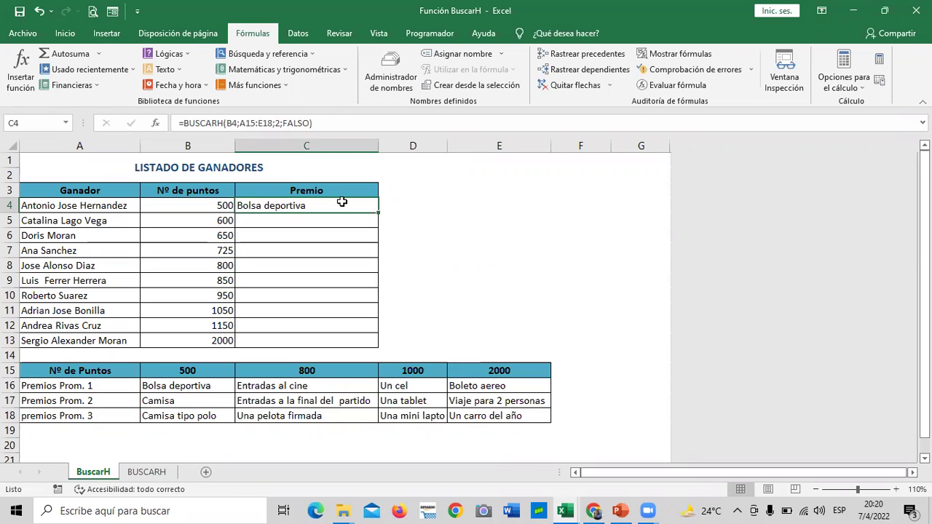
{"action": "left_click", "coordinate": [281, 123]}
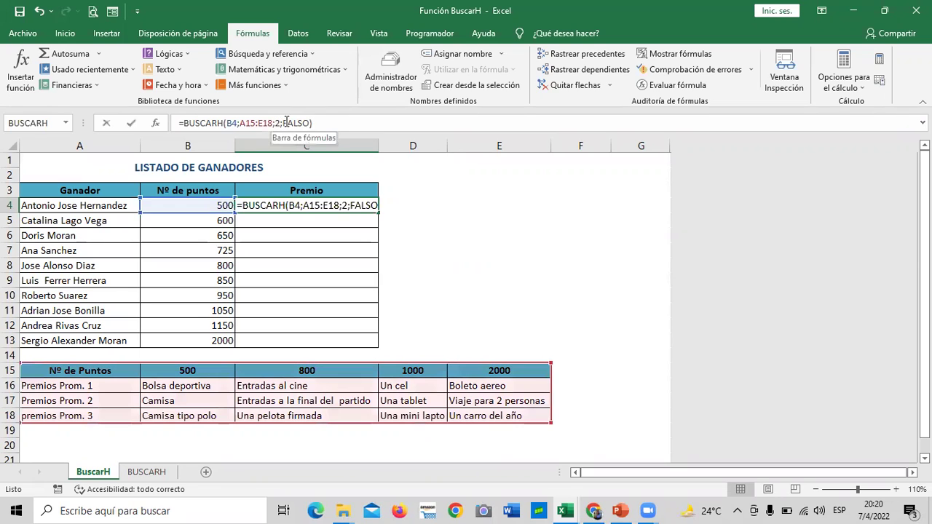
{"action": "key", "text": "BackSpace"}
{"action": "type", "text": "3"}
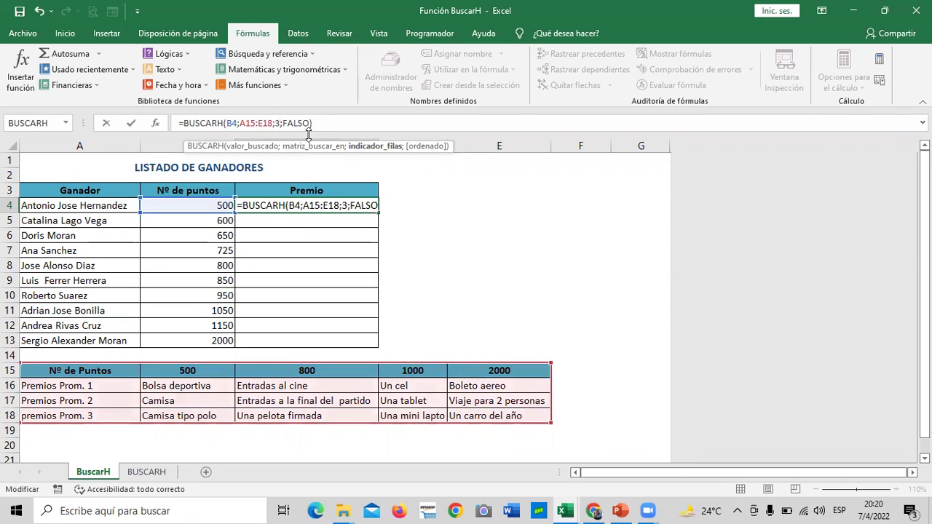
{"action": "key", "text": "Return"}
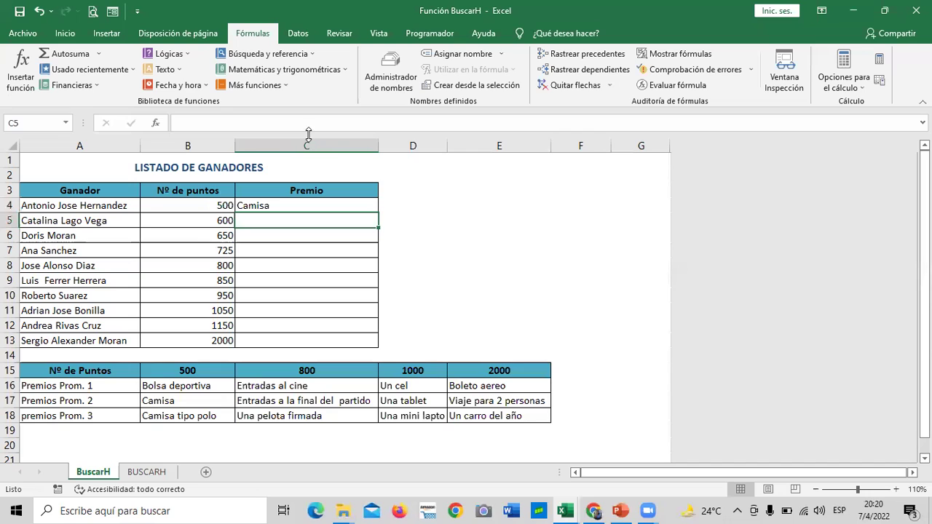
{"action": "left_click", "coordinate": [467, 205]}
{"action": "left_click", "coordinate": [305, 287]}
Step: Enter =BUSCARH(B5;A15:E18;3;FALSO) in C5, which returns #N/D
{"action": "left_click", "coordinate": [299, 221]}
{"action": "type", "text": "="}
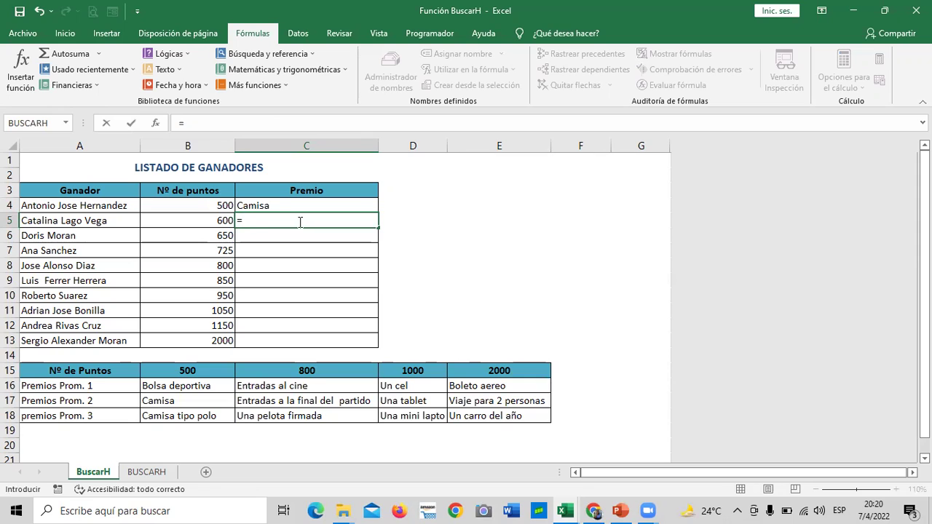
{"action": "type", "text": "BUSCAR"}
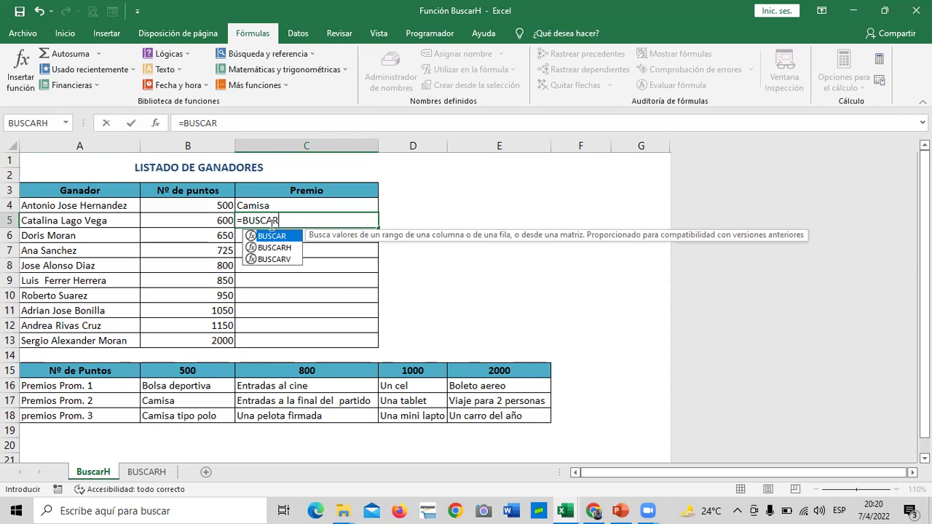
{"action": "double_click", "coordinate": [273, 248]}
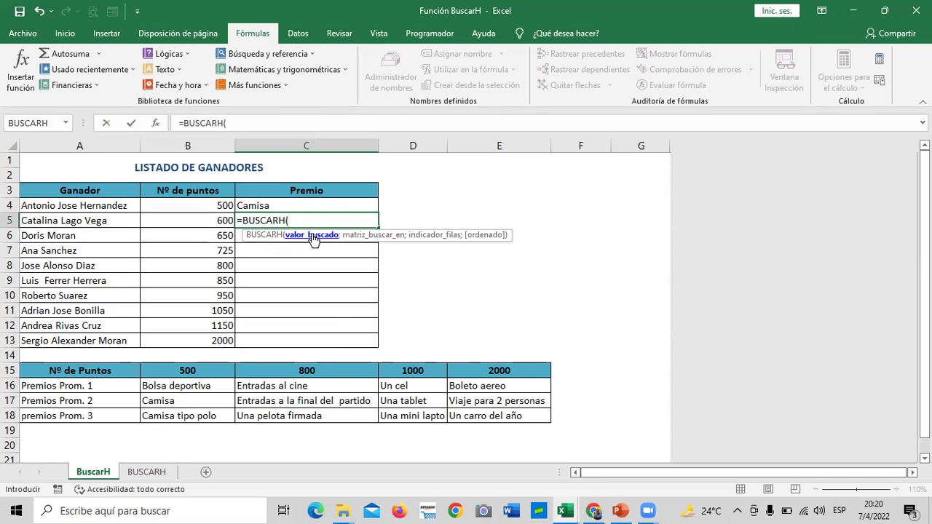
{"action": "left_click", "coordinate": [197, 220]}
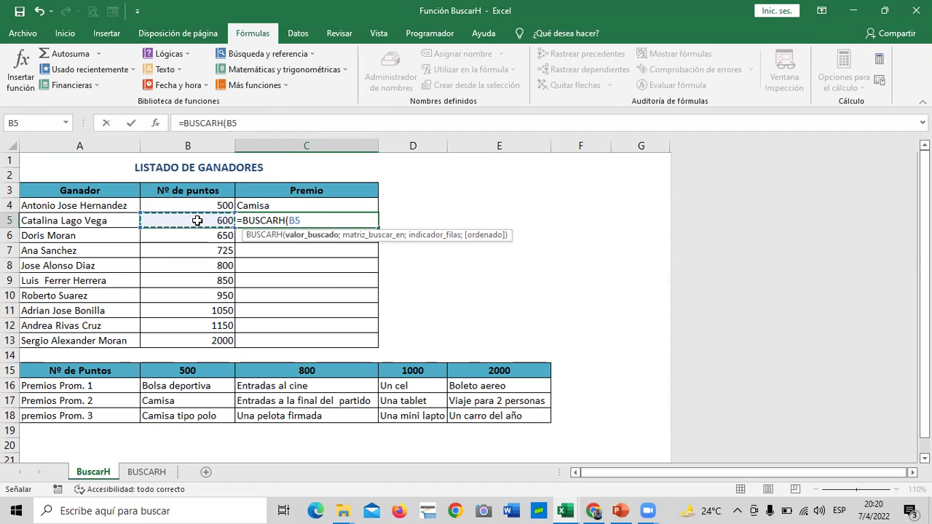
{"action": "type", "text": ";"}
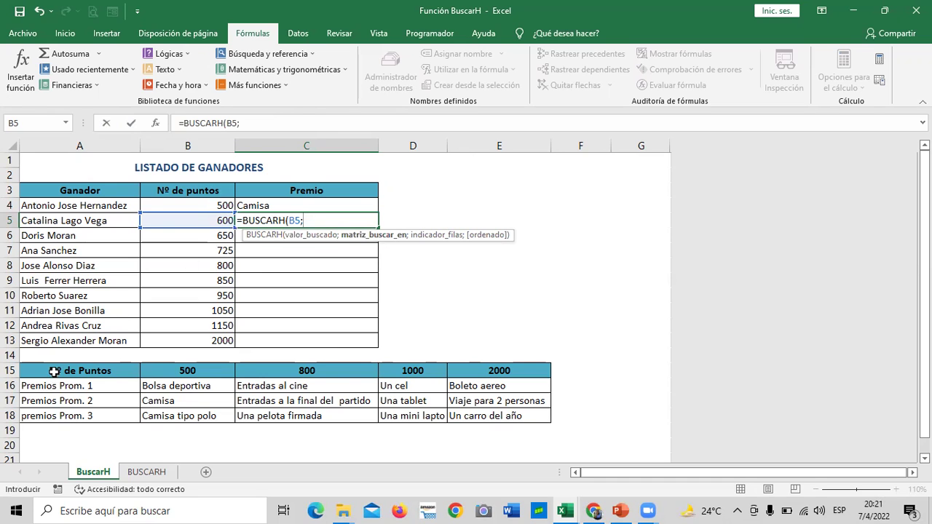
{"action": "left_click_drag", "start_coordinate": [53, 373], "coordinate": [502, 411]}
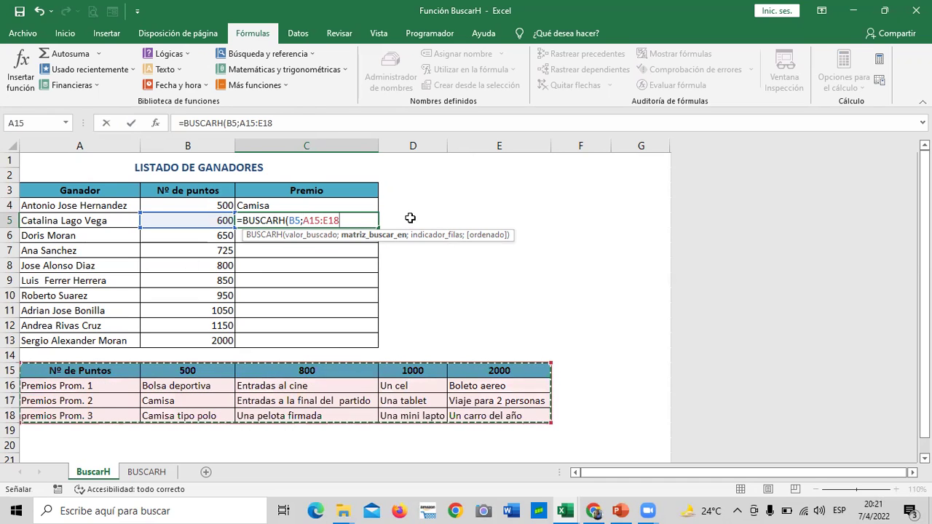
{"action": "type", "text": ";"}
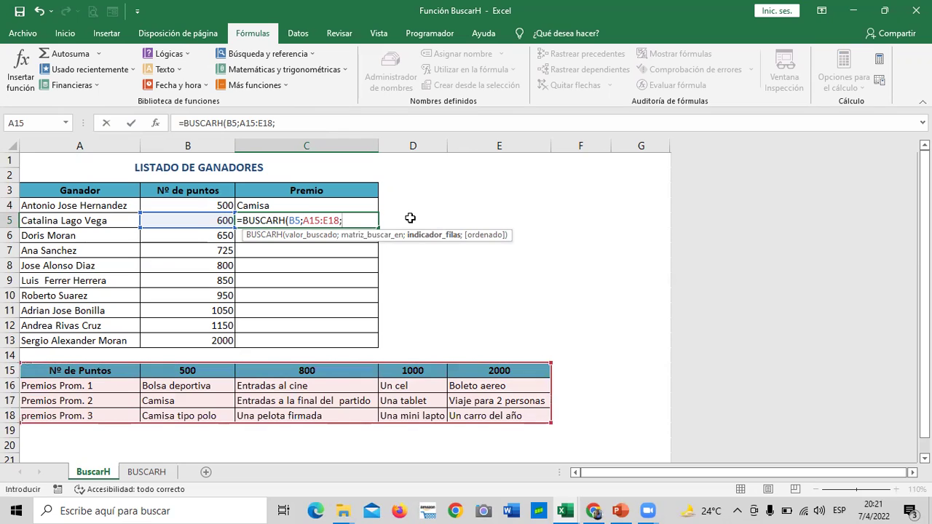
{"action": "type", "text": "3"}
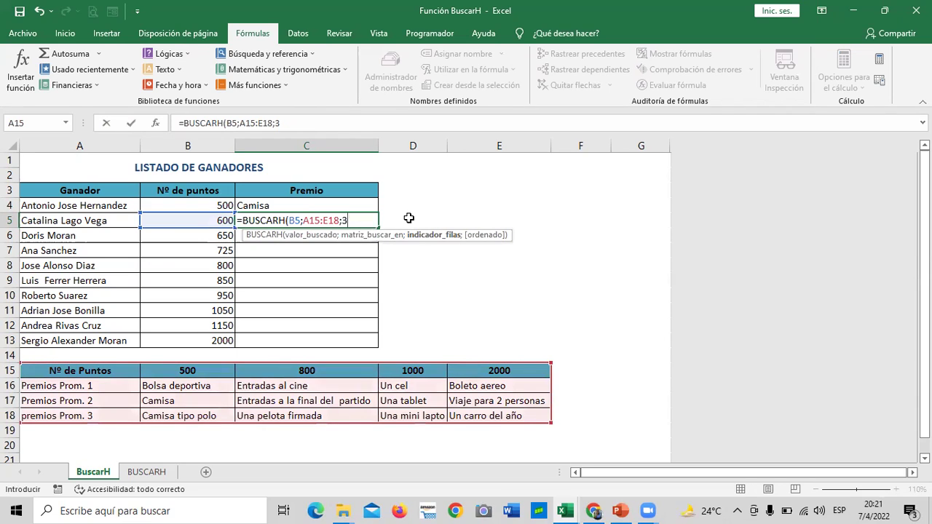
{"action": "type", "text": ";"}
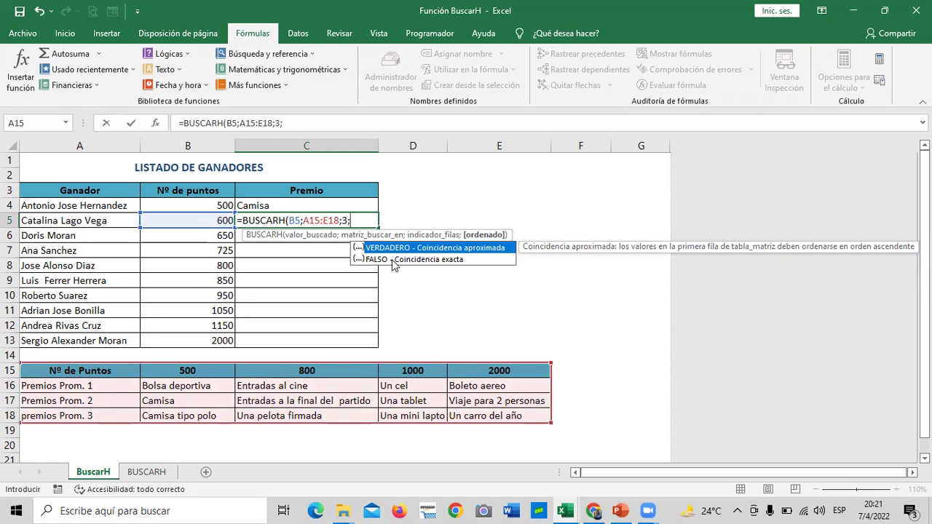
{"action": "double_click", "coordinate": [393, 260]}
{"action": "type", "text": ")"}
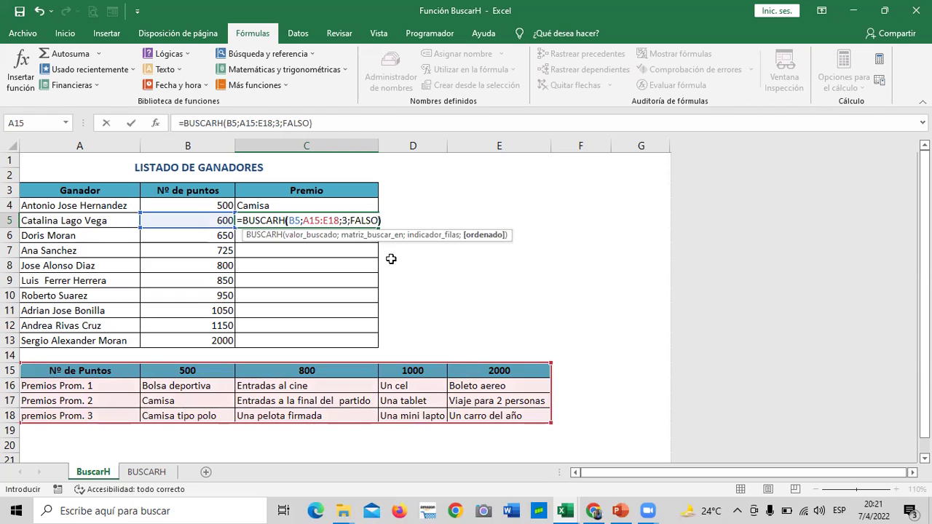
{"action": "key", "text": "Return"}
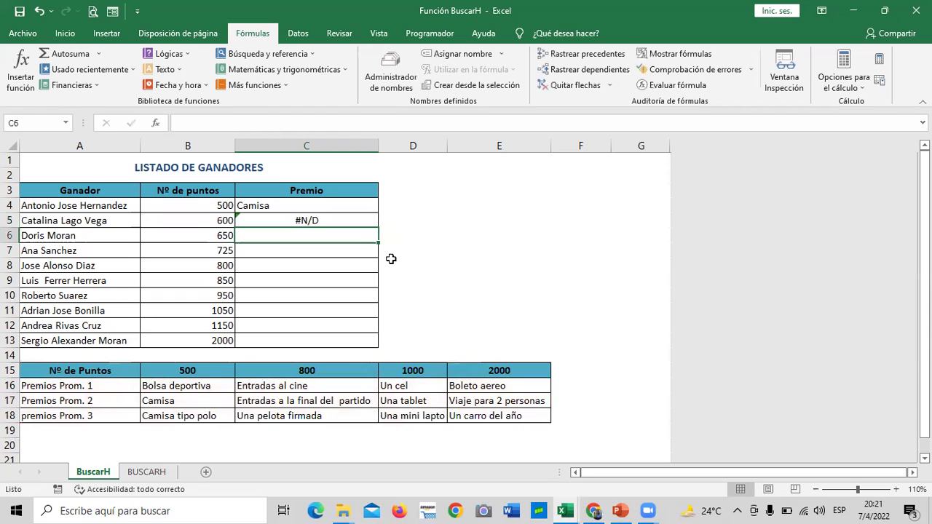
Step: Inspect C5's formula, its #N/D error options and the formula evaluation
{"action": "left_click", "coordinate": [334, 219]}
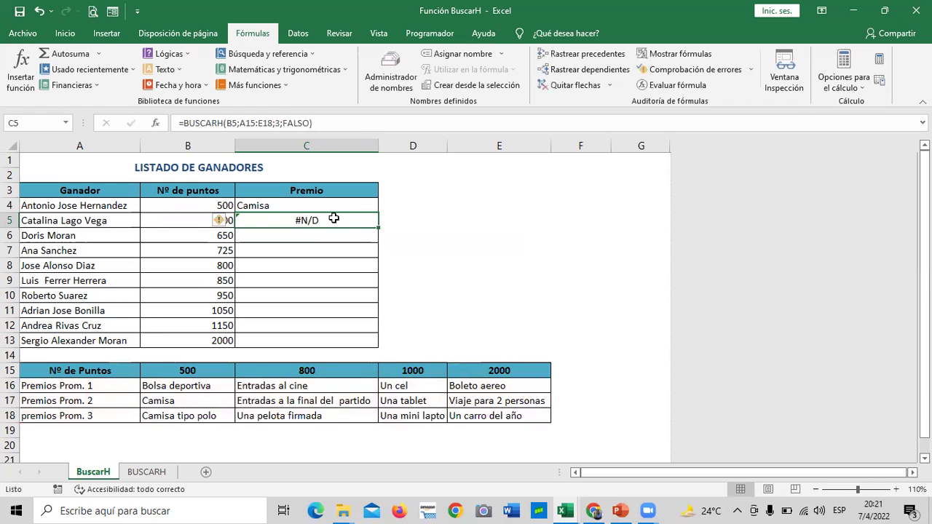
{"action": "left_click", "coordinate": [359, 129]}
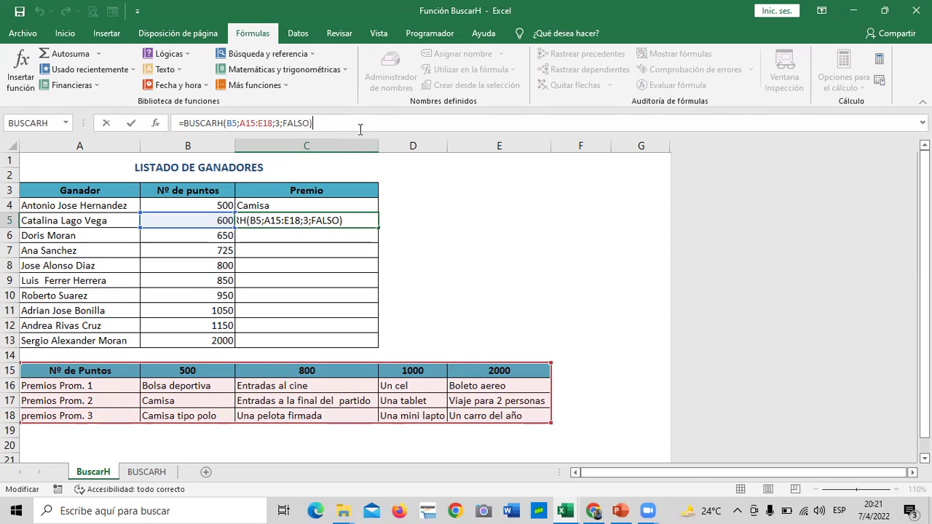
{"action": "key", "text": "Return"}
{"action": "left_click", "coordinate": [320, 220]}
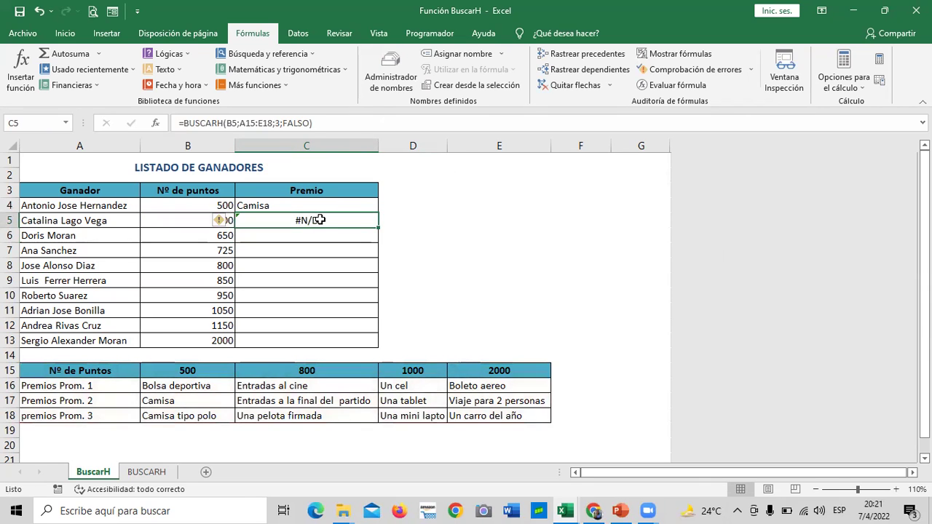
{"action": "left_click", "coordinate": [221, 220]}
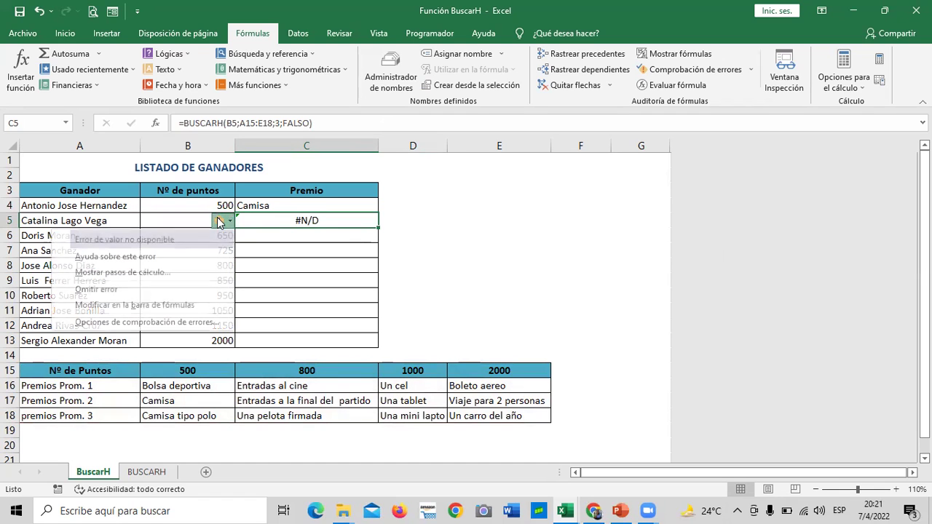
{"action": "key", "text": "Escape"}
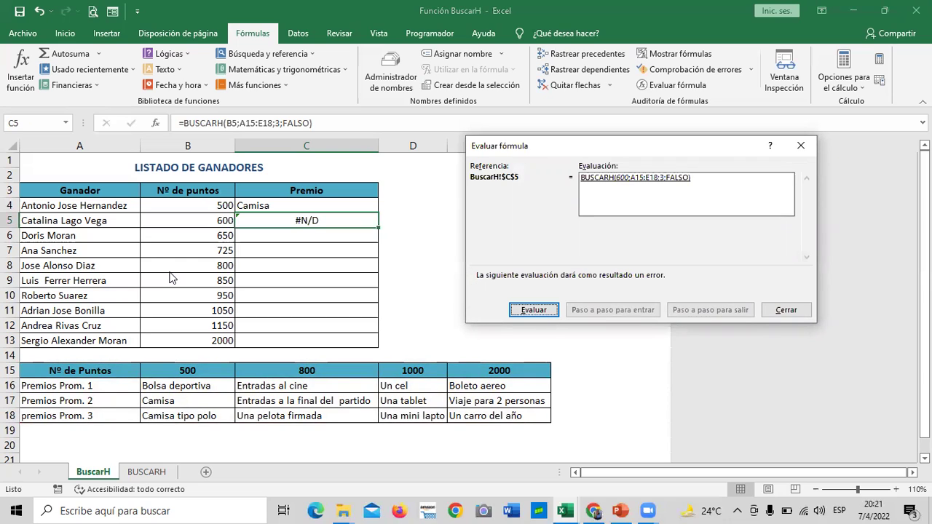
{"action": "left_click", "coordinate": [799, 314]}
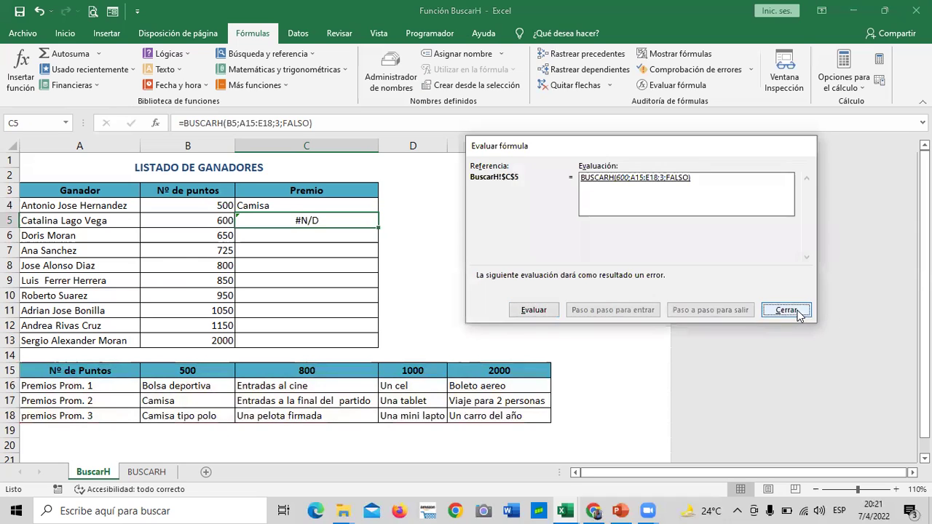
{"action": "left_click", "coordinate": [291, 270]}
Step: Delete the #N/D formula from C5 and reselect the empty cell
{"action": "left_click", "coordinate": [290, 217]}
{"action": "key", "text": "Delete"}
{"action": "left_click", "coordinate": [295, 311]}
{"action": "left_click", "coordinate": [284, 219]}
Step: Retype =BUSCARH(B5;A15:E18;3;FALSO) in C5; it still shows #N/D for 600 points
{"action": "type", "text": "=BUSCAR"}
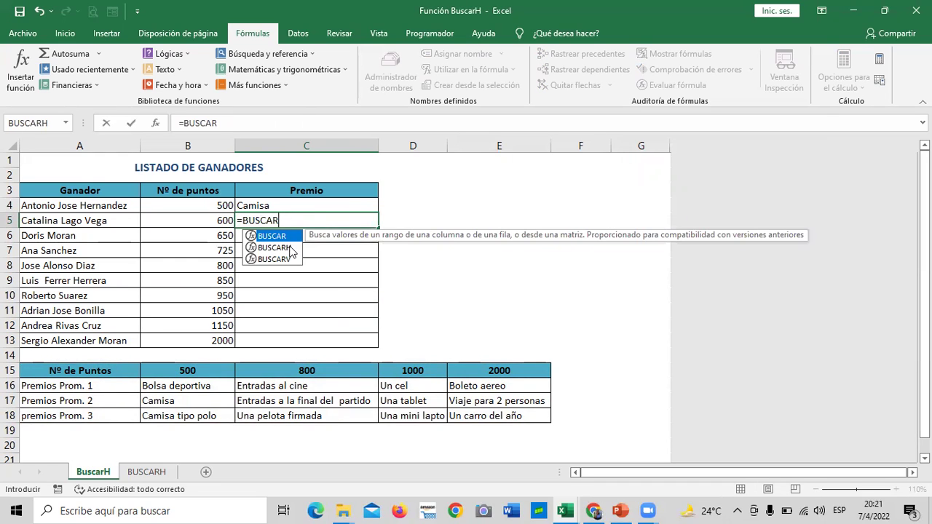
{"action": "double_click", "coordinate": [289, 248]}
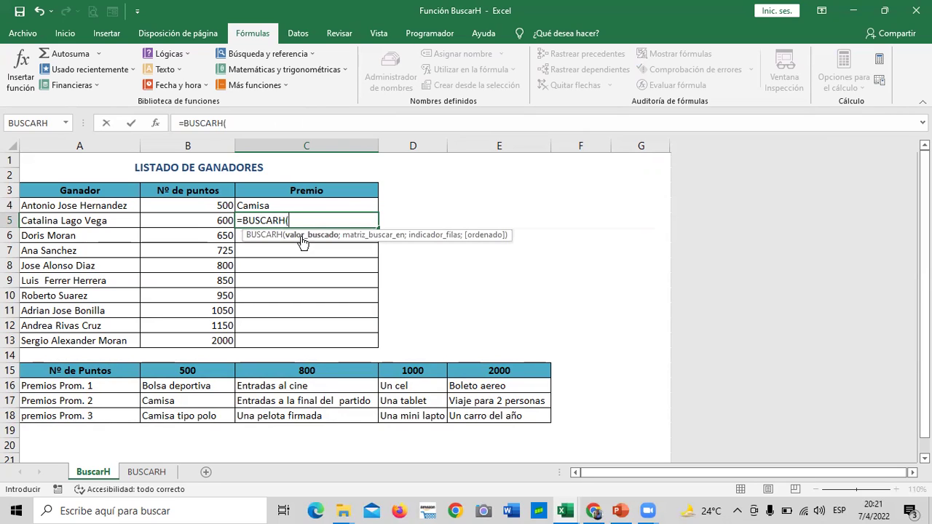
{"action": "left_click", "coordinate": [209, 220]}
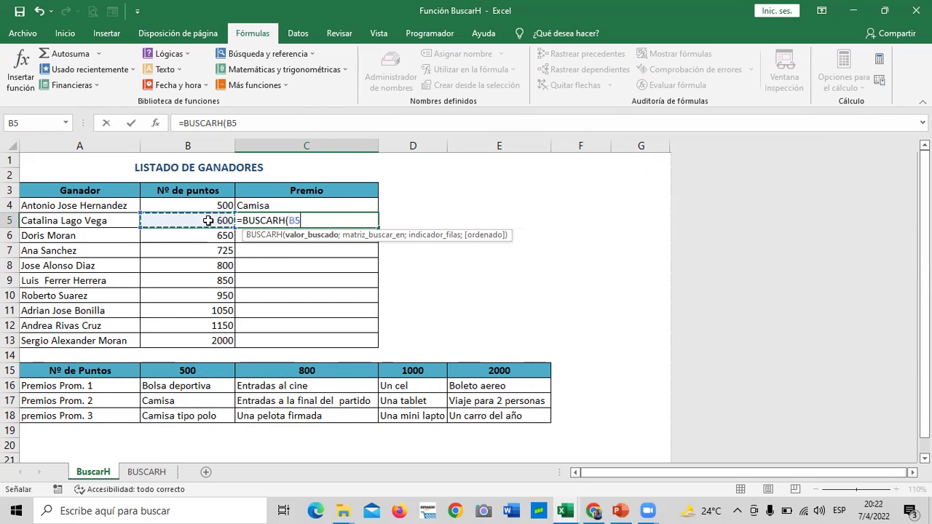
{"action": "type", "text": ";"}
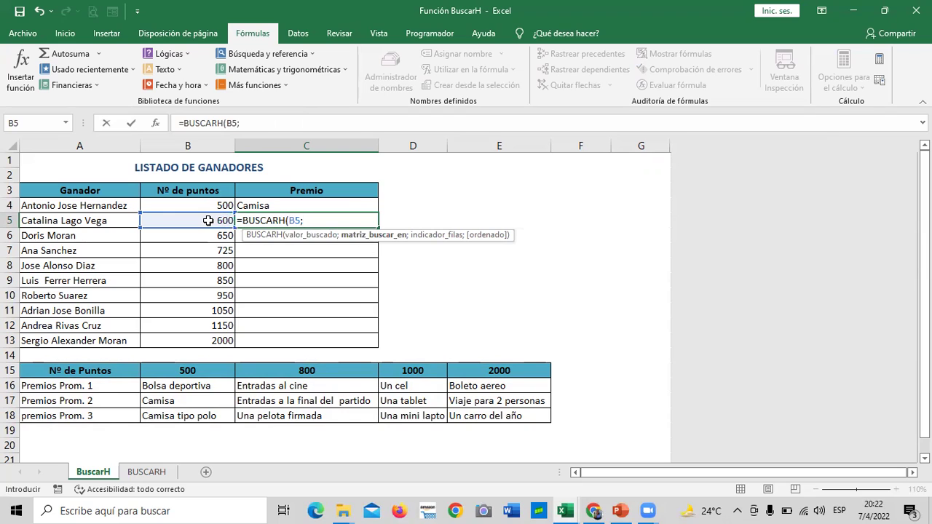
{"action": "left_click", "coordinate": [295, 236]}
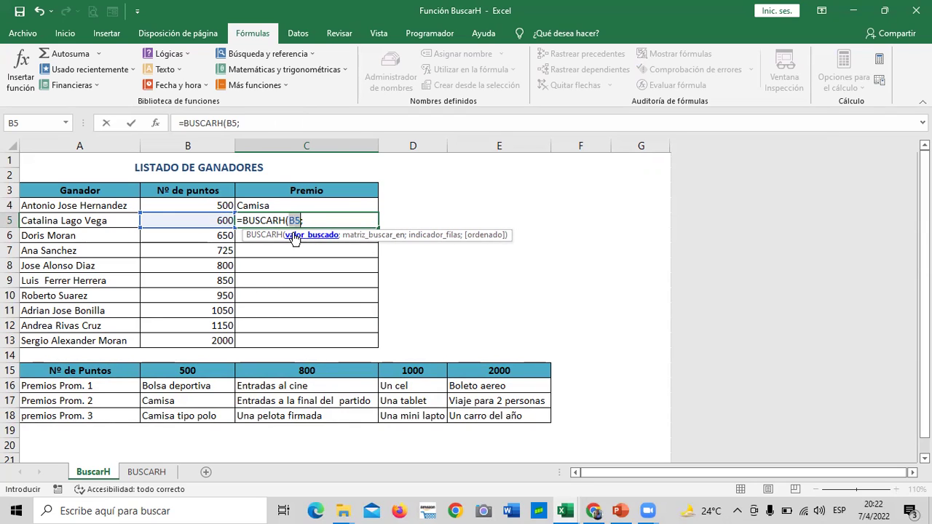
{"action": "left_click", "coordinate": [353, 235]}
{"action": "left_click_drag", "start_coordinate": [113, 370], "coordinate": [499, 416]}
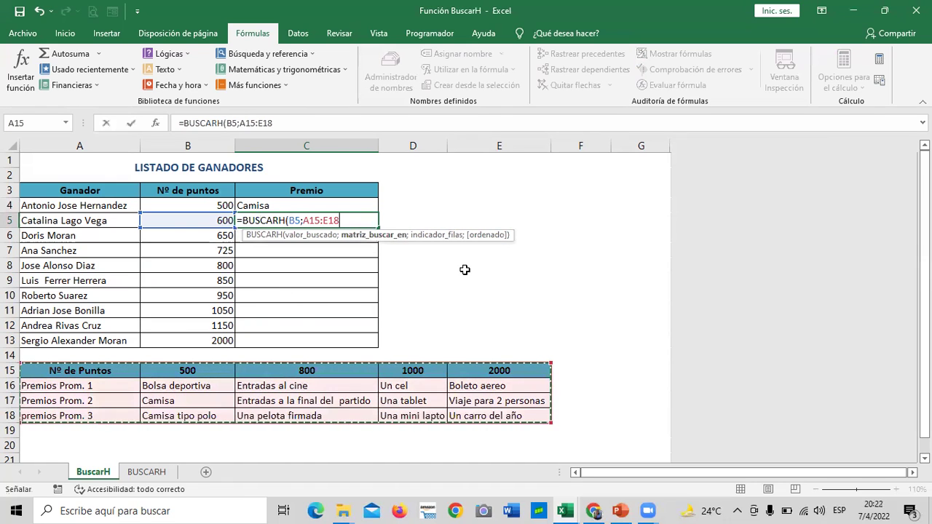
{"action": "type", "text": ";"}
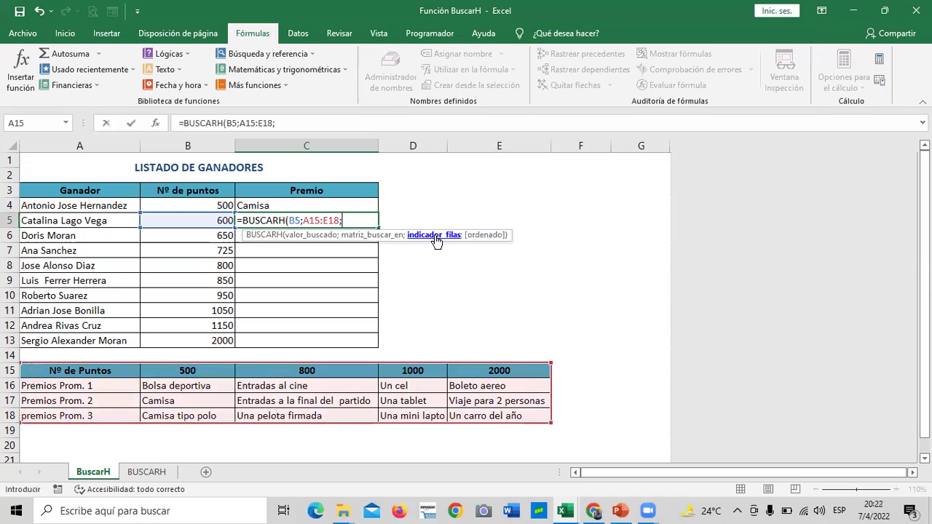
{"action": "type", "text": "3"}
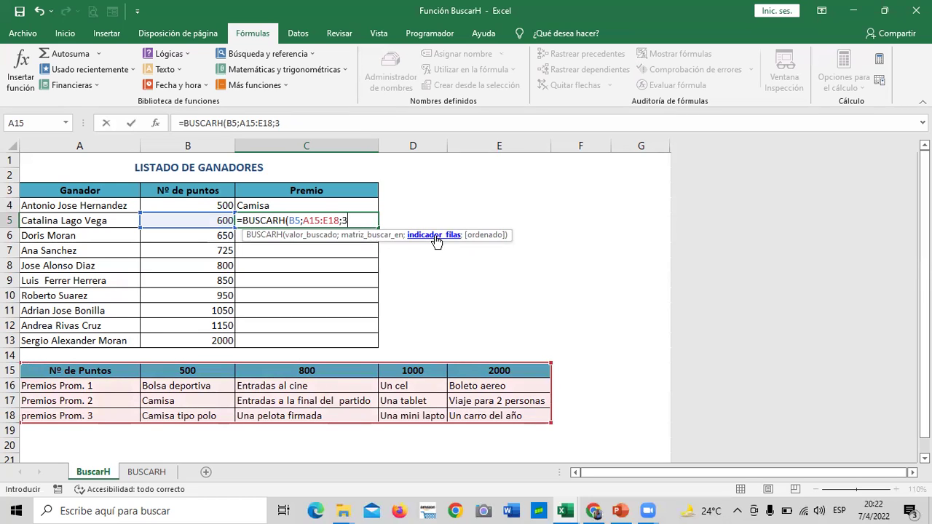
{"action": "type", "text": ";"}
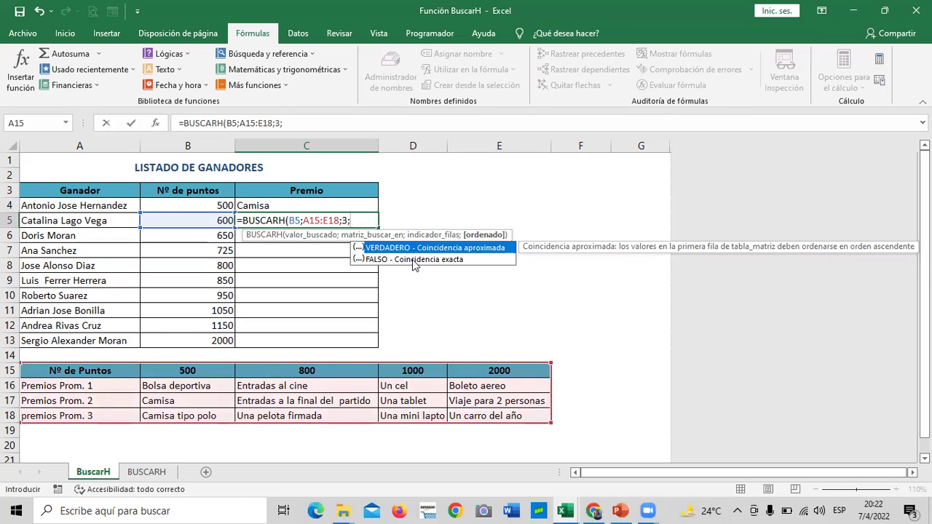
{"action": "double_click", "coordinate": [412, 260]}
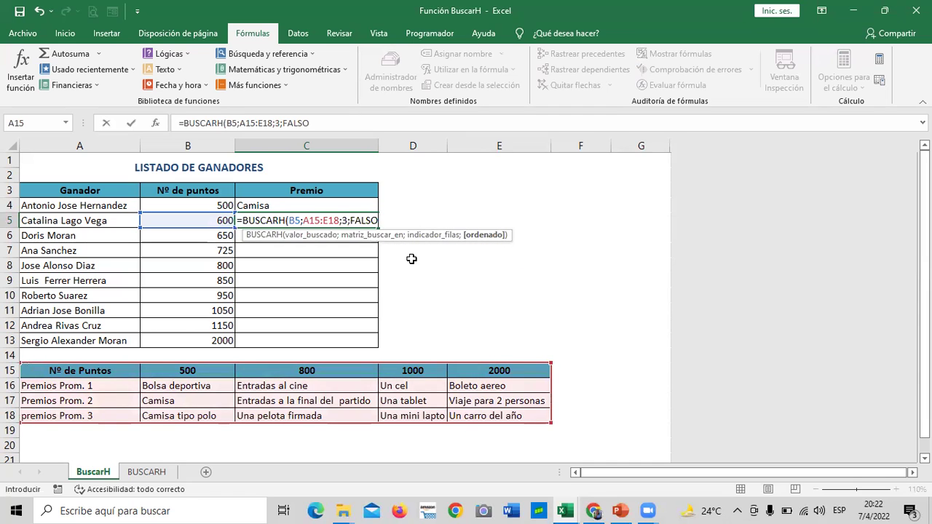
{"action": "type", "text": ")"}
{"action": "key", "text": "Return"}
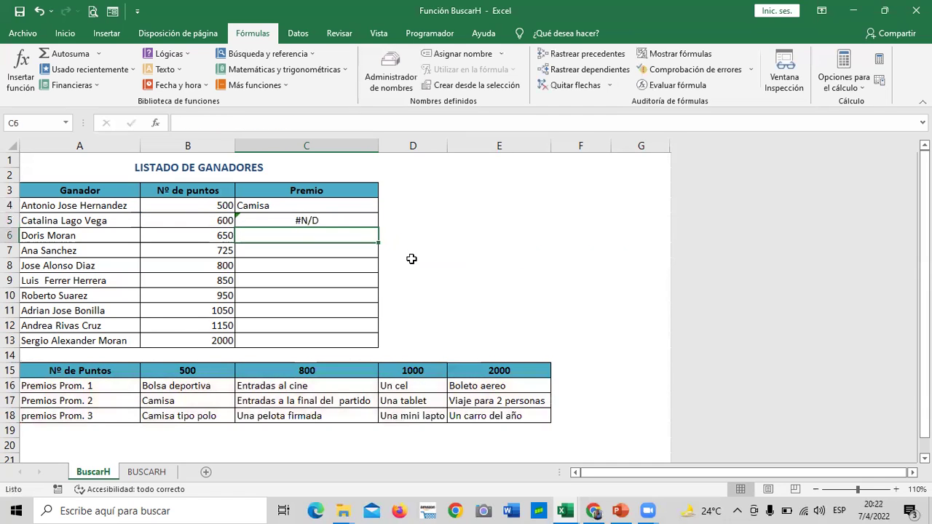
{"action": "left_click", "coordinate": [305, 223]}
{"action": "left_click", "coordinate": [186, 221]}
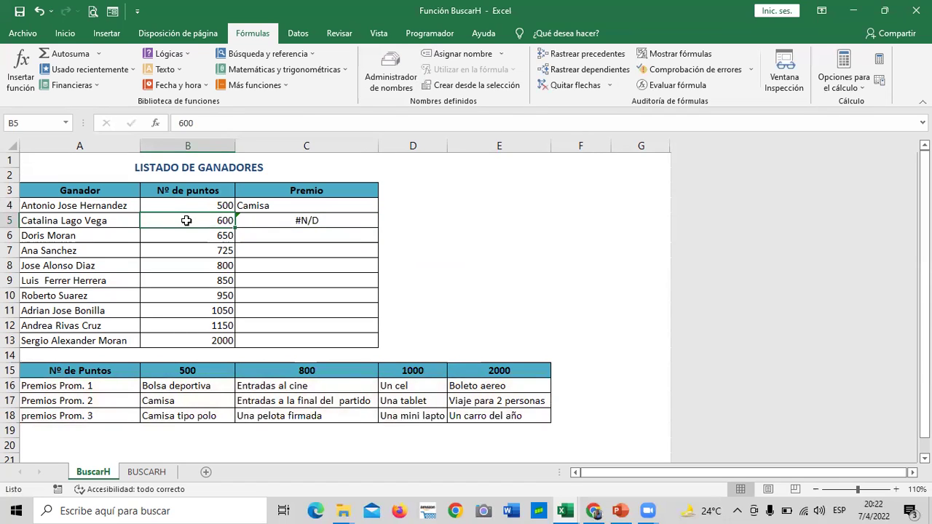
{"action": "type", "text": "500"}
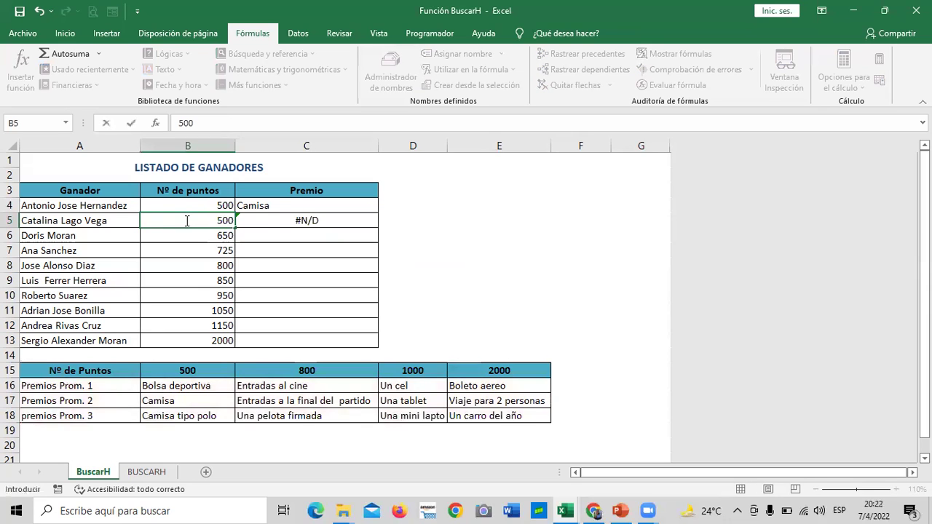
{"action": "key", "text": "Return"}
{"action": "left_click", "coordinate": [187, 221]}
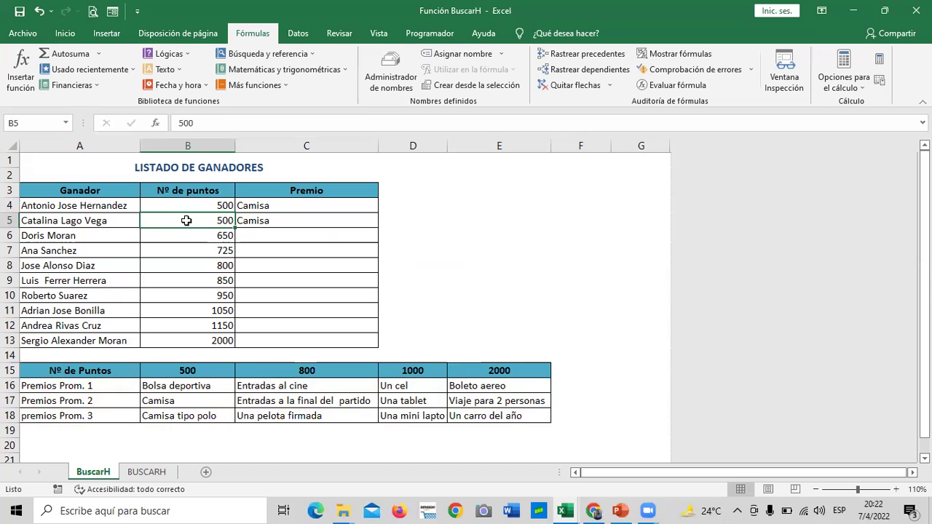
{"action": "type", "text": "600"}
{"action": "key", "text": "Return"}
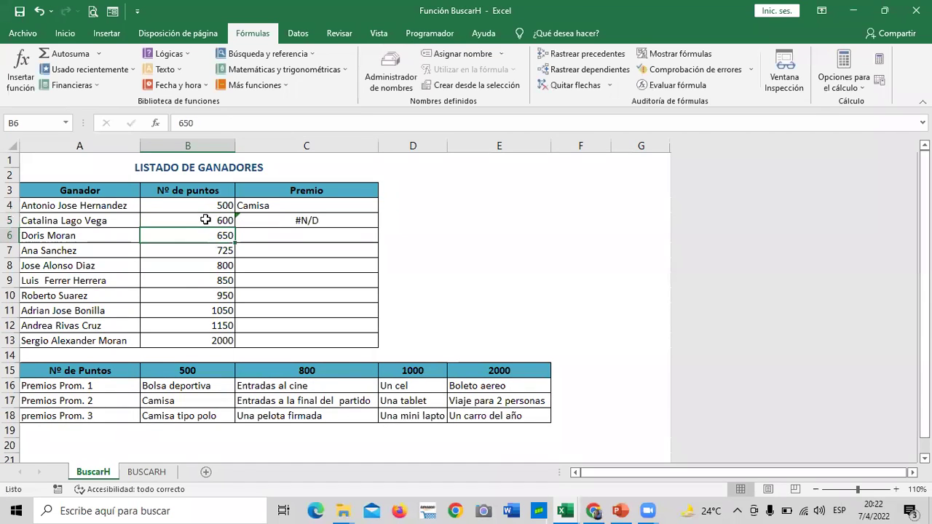
{"action": "left_click", "coordinate": [257, 222]}
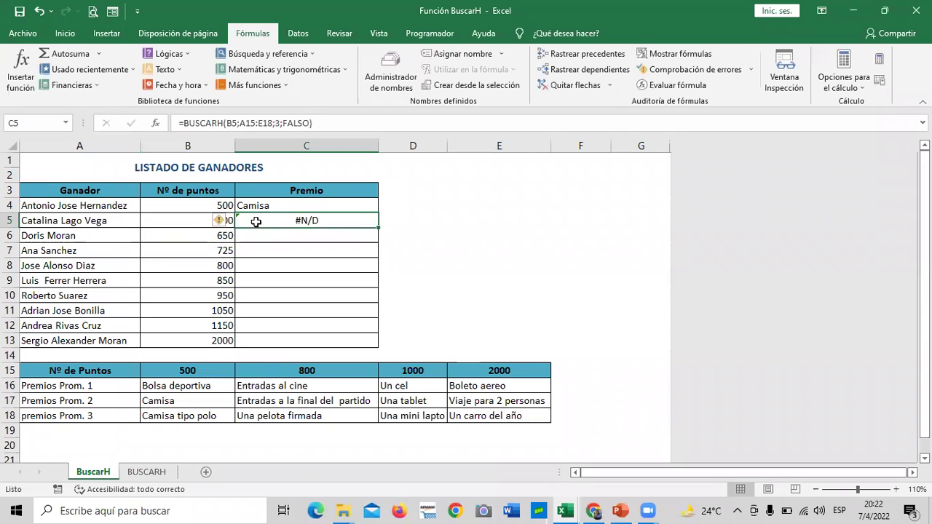
Step: Remove FALSO from C5's formula, leaving =BUSCARH(B5;A15:E18;3) to return Camisa
{"action": "left_click", "coordinate": [327, 125]}
{"action": "key", "text": "Left"}
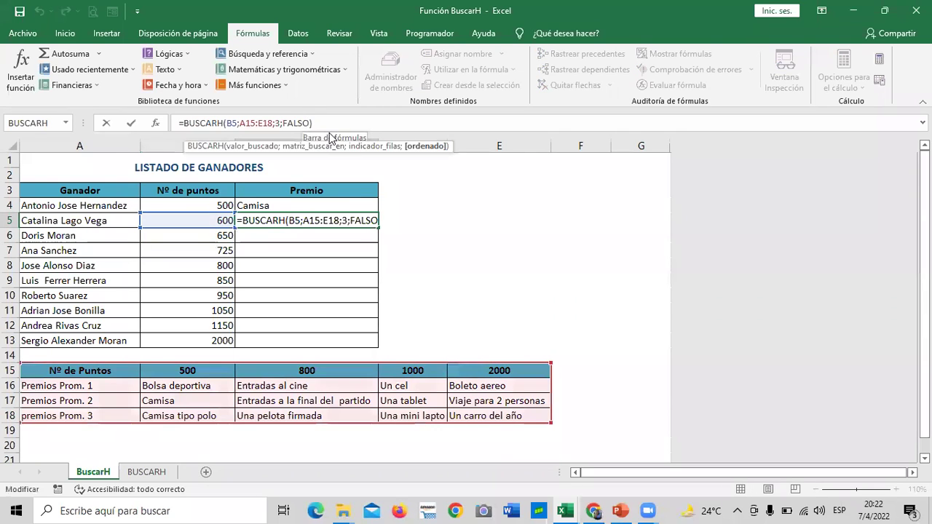
{"action": "key", "text": "BackSpace"}
{"action": "key", "text": "BackSpace"}
{"action": "key", "text": "BackSpace"}
{"action": "key", "text": "BackSpace"}
{"action": "key", "text": "BackSpace"}
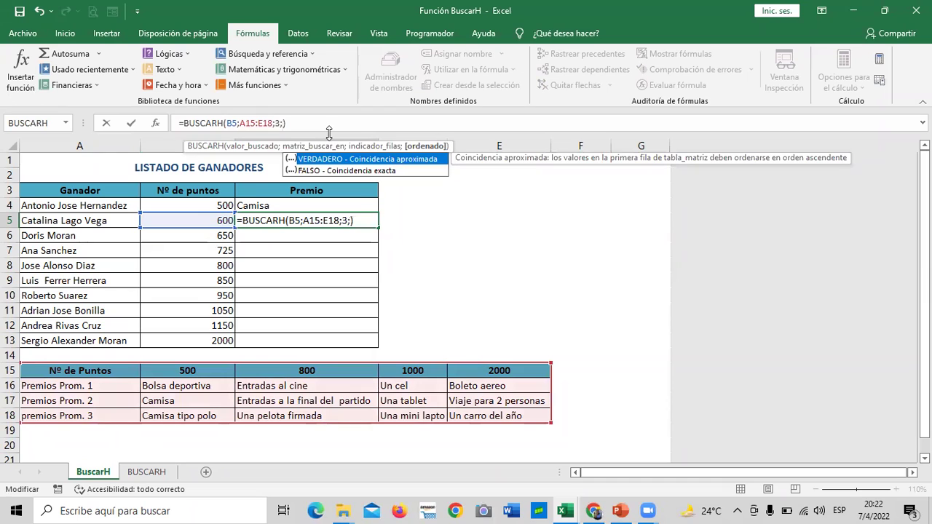
{"action": "key", "text": "Return"}
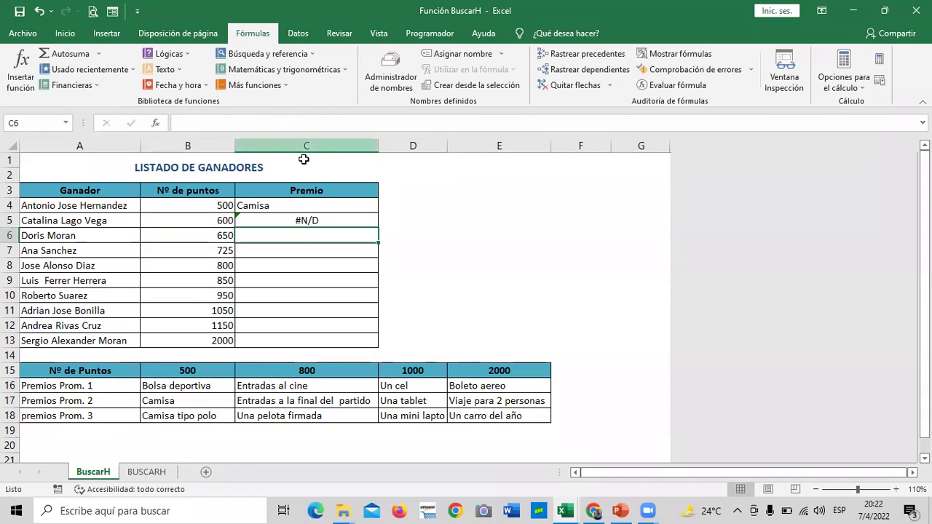
{"action": "left_click", "coordinate": [286, 219]}
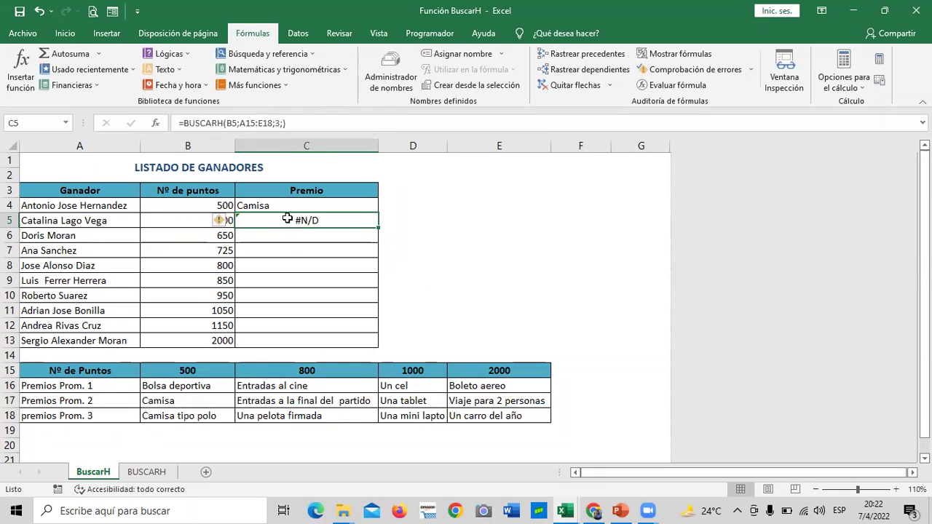
{"action": "left_click", "coordinate": [285, 124]}
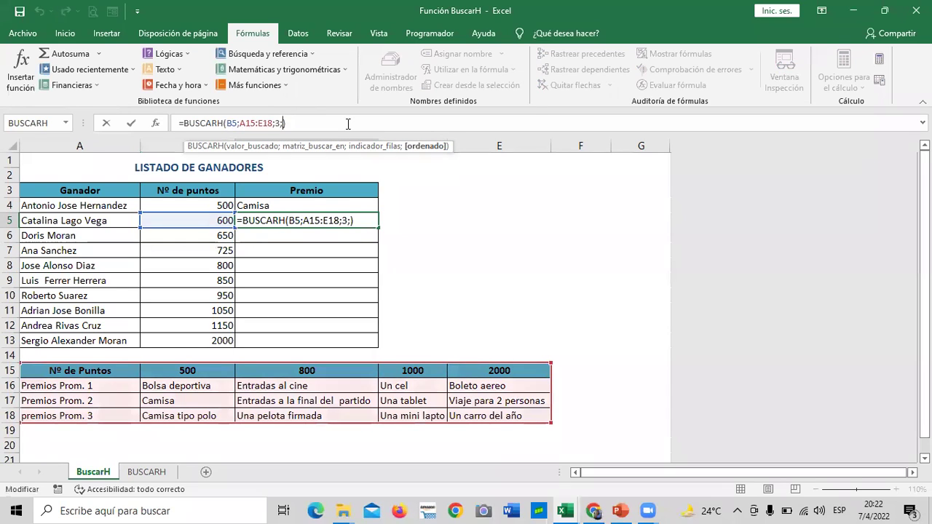
{"action": "key", "text": "Return"}
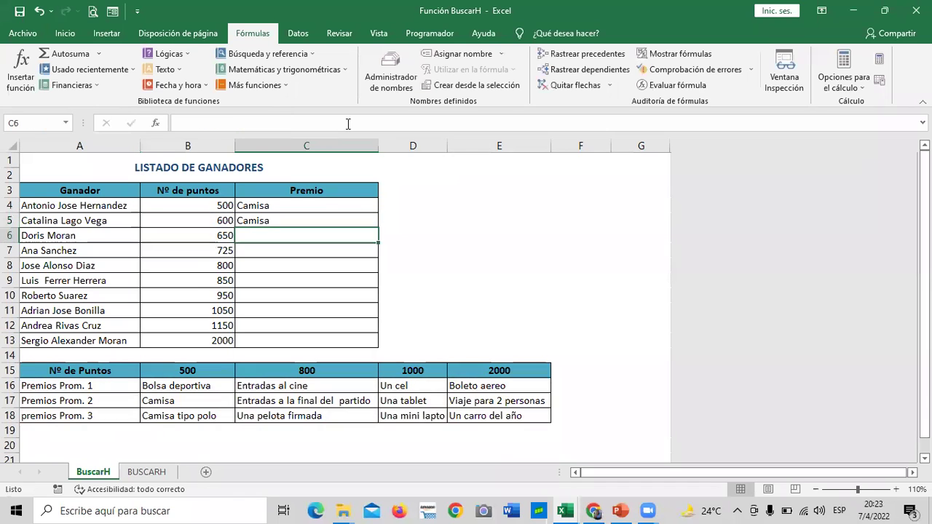
Step: Compare C5's approximate-match formula with C4's exact-match formula and B5's points
{"action": "left_click", "coordinate": [284, 218]}
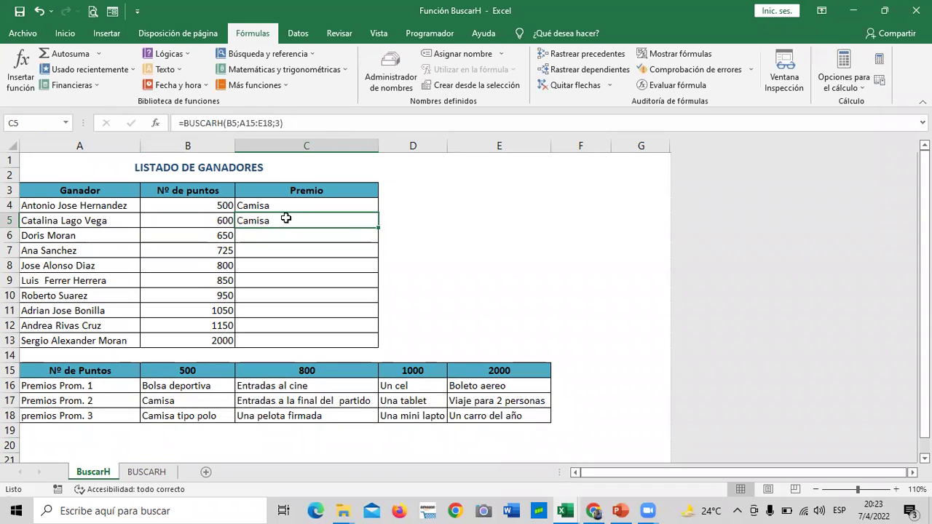
{"action": "left_click", "coordinate": [297, 124]}
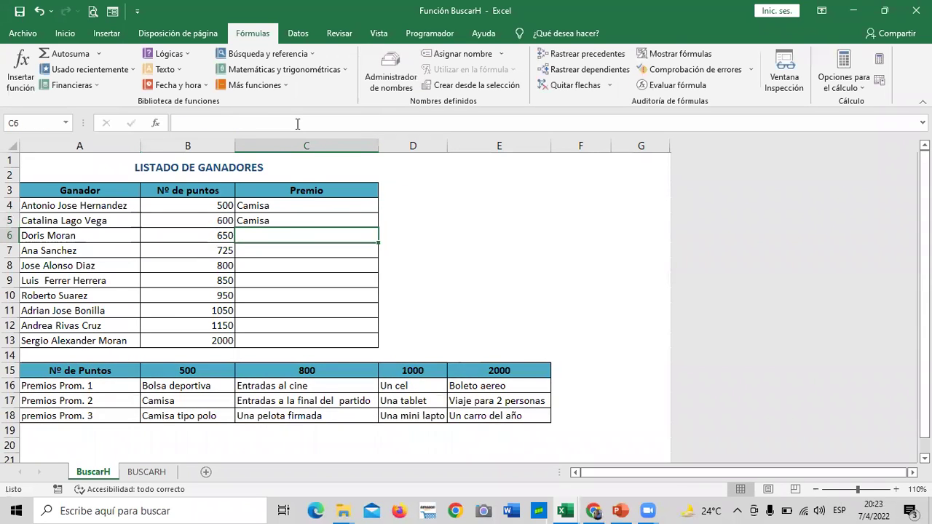
{"action": "left_click", "coordinate": [199, 220]}
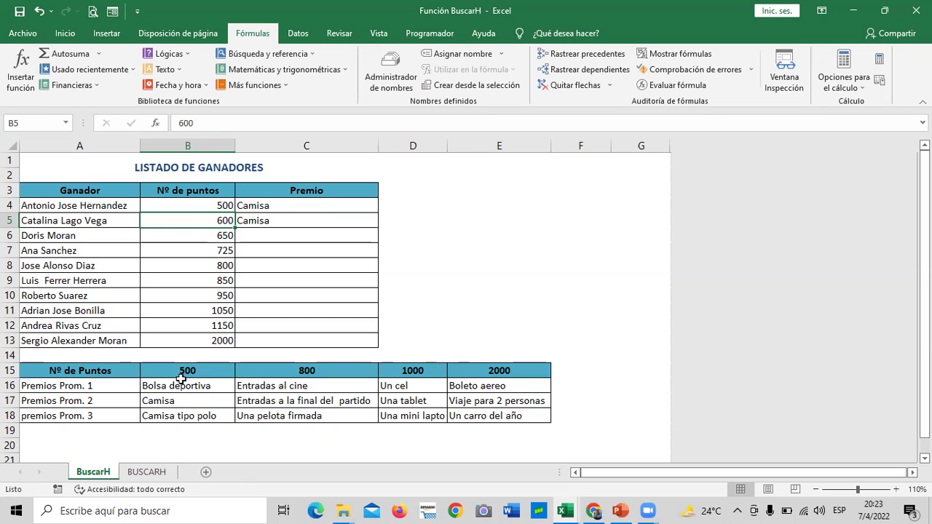
{"action": "left_click", "coordinate": [277, 210]}
{"action": "left_click", "coordinate": [272, 221]}
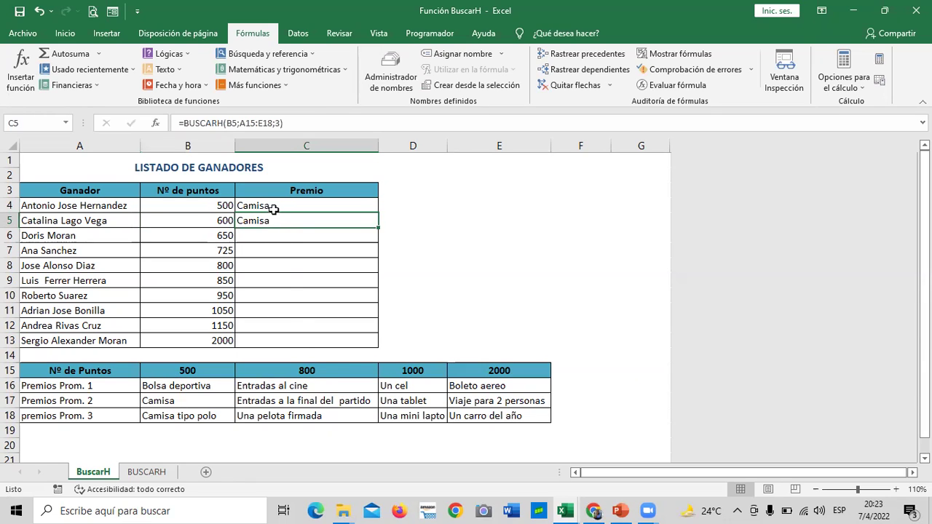
{"action": "left_click", "coordinate": [274, 206]}
{"action": "left_click", "coordinate": [269, 224]}
{"action": "left_click", "coordinate": [199, 222]}
{"action": "left_click", "coordinate": [273, 235]}
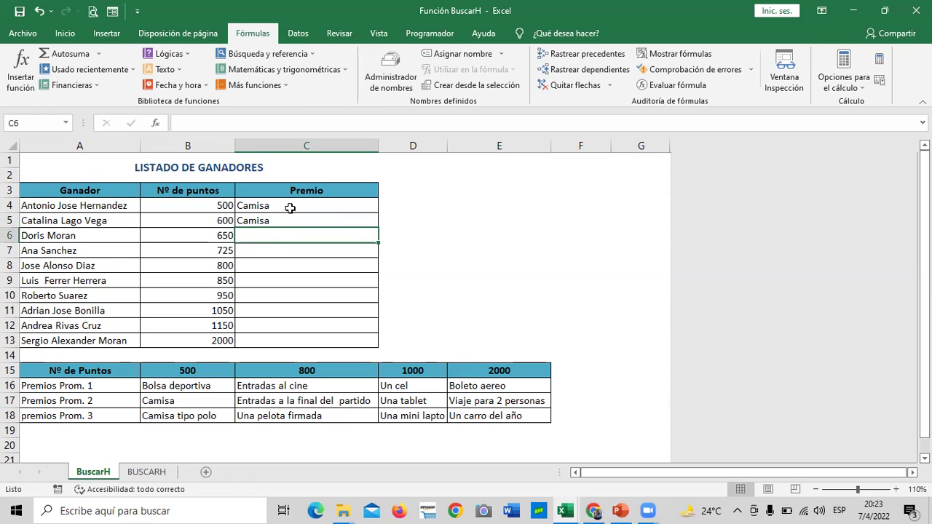
{"action": "left_click", "coordinate": [290, 206]}
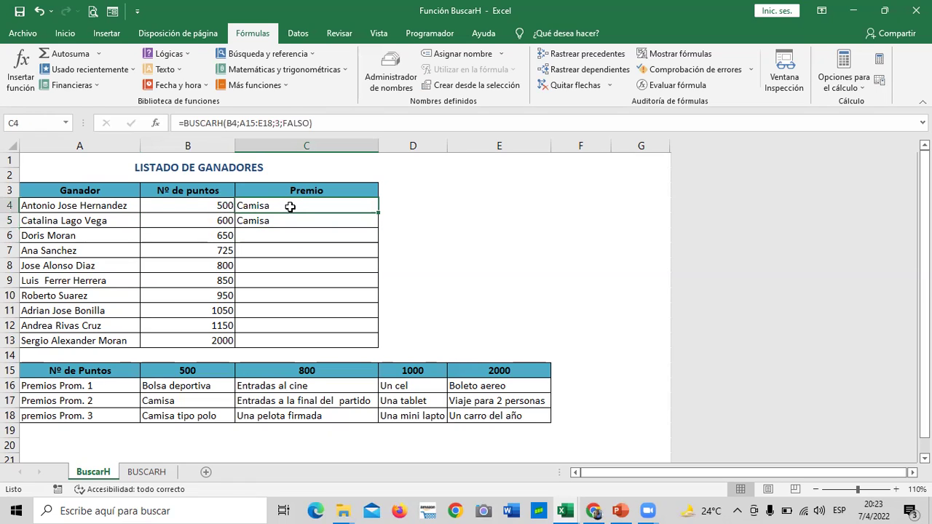
{"action": "left_click", "coordinate": [309, 124]}
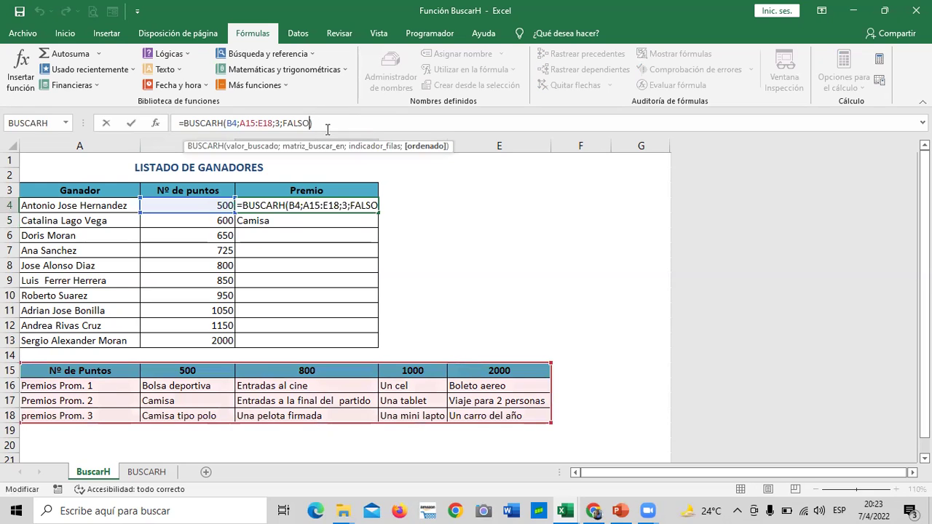
{"action": "key", "text": "Return"}
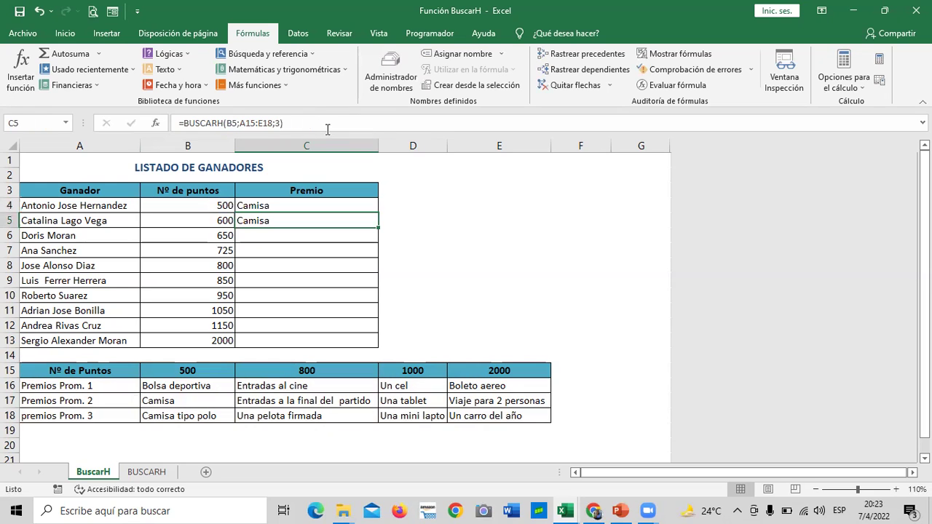
Step: Enter =BUSCARH(B6;A15:E18;3;VERDADERO) in C6 for the 650-point winner
{"action": "left_click", "coordinate": [193, 235]}
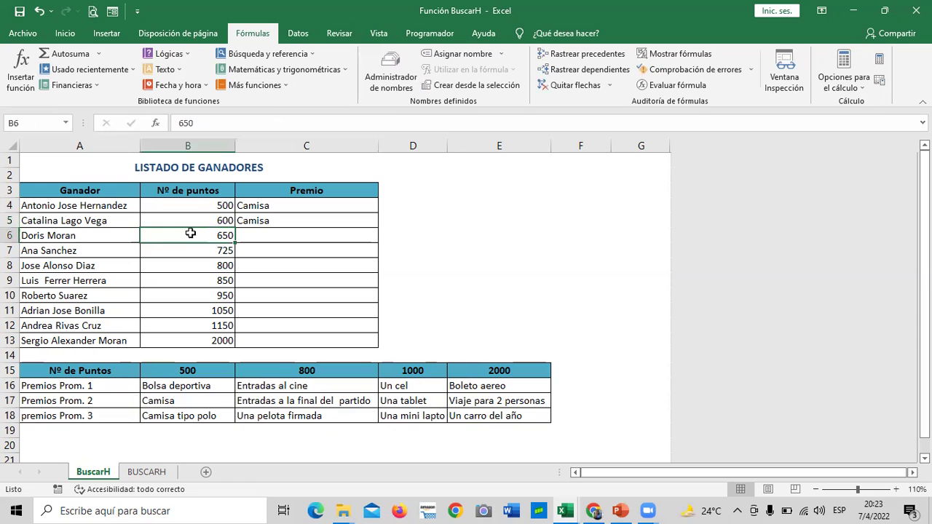
{"action": "left_click", "coordinate": [262, 237]}
{"action": "type", "text": "="}
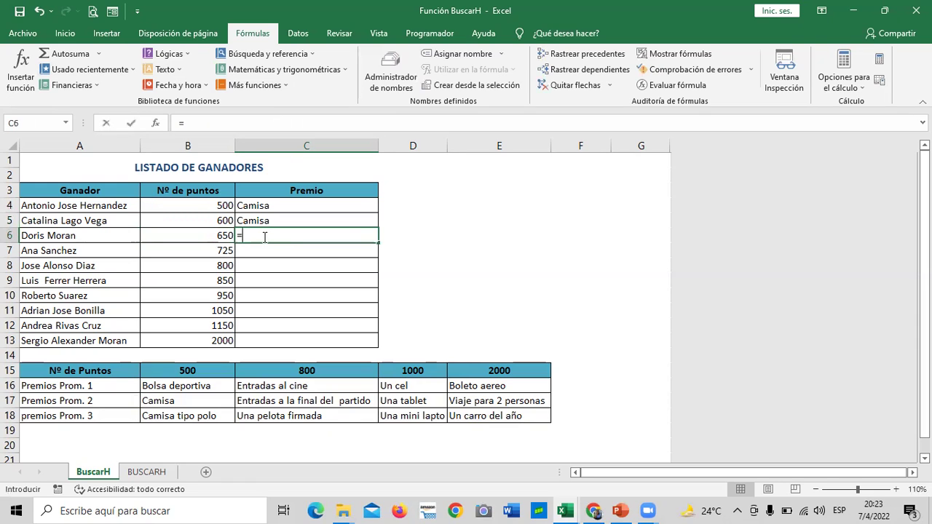
{"action": "type", "text": "BUSCARH("}
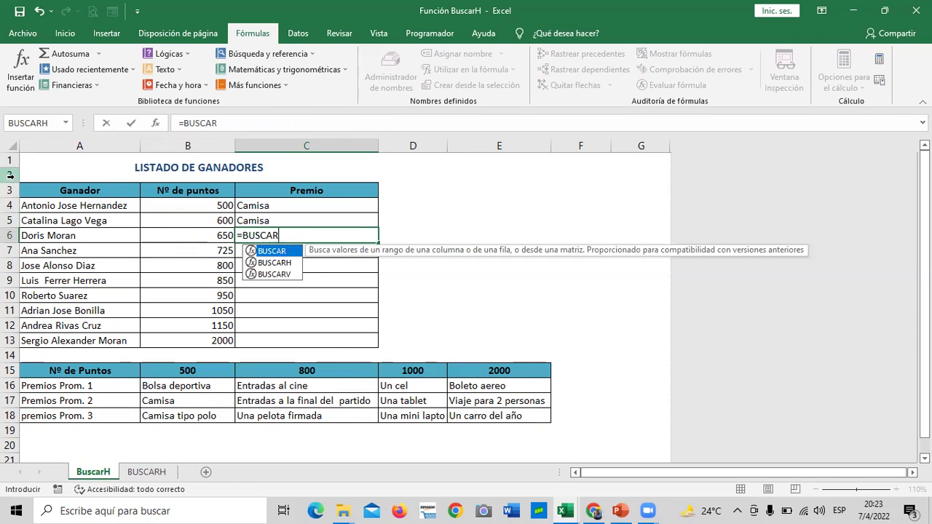
{"action": "double_click", "coordinate": [269, 263]}
{"action": "left_click", "coordinate": [205, 235]}
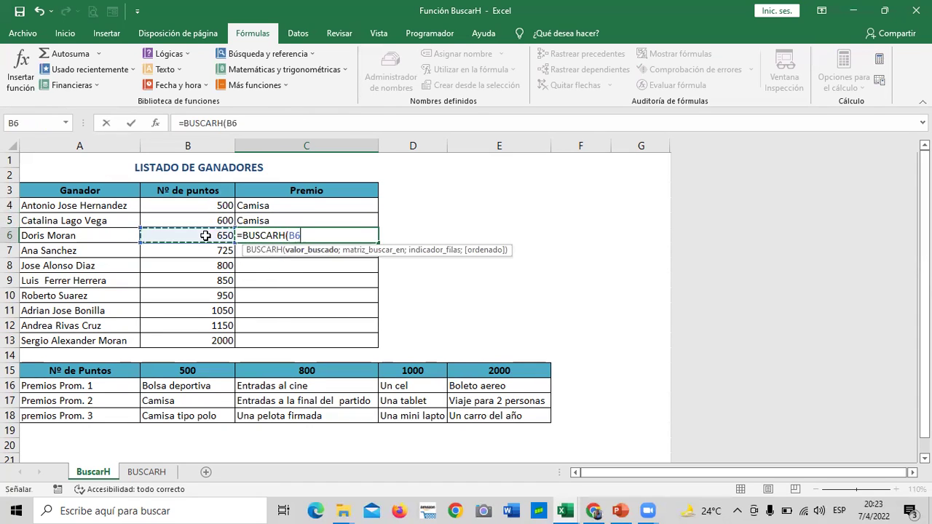
{"action": "type", "text": ";"}
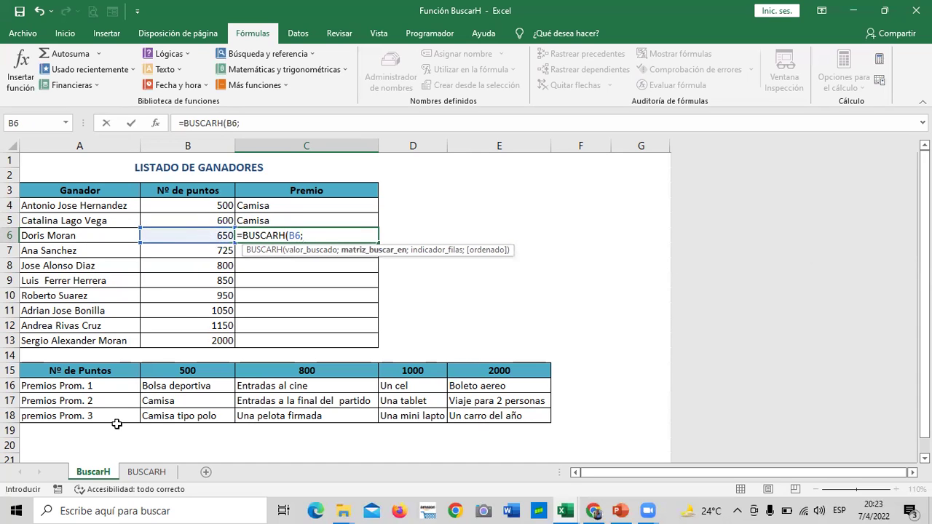
{"action": "left_click_drag", "start_coordinate": [116, 370], "coordinate": [503, 416]}
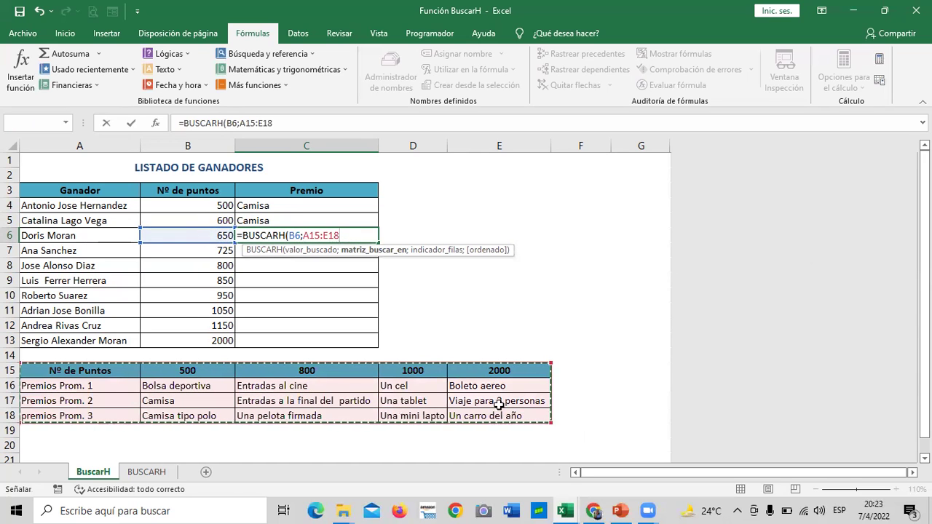
{"action": "type", "text": ";"}
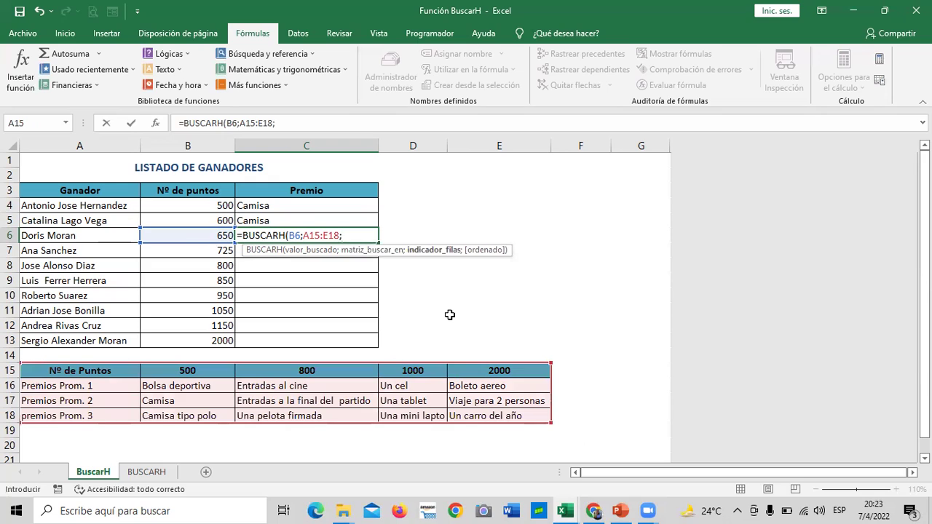
{"action": "type", "text": "3"}
{"action": "type", "text": ";"}
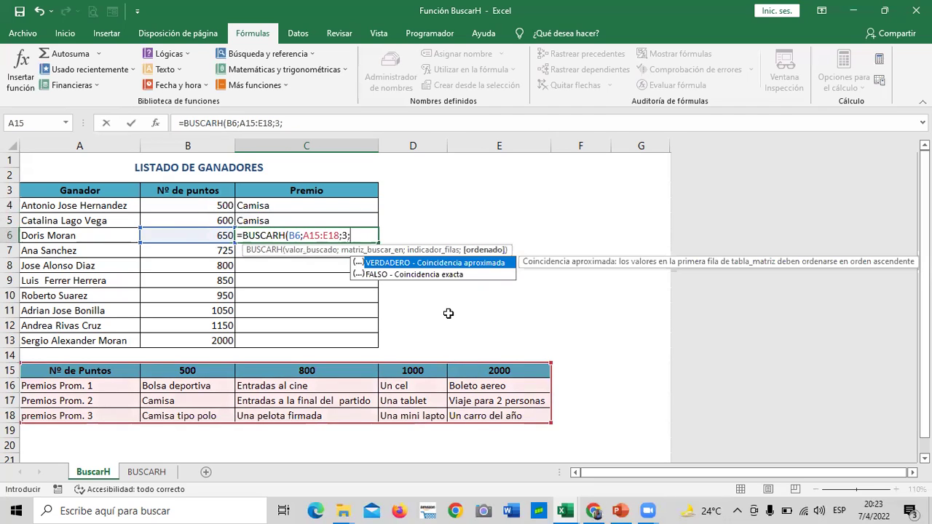
{"action": "type", "text": "F"}
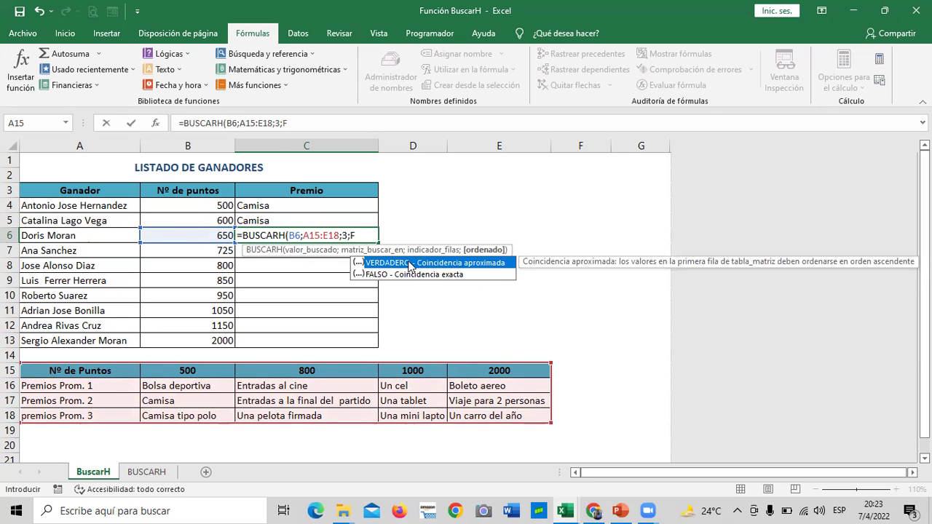
{"action": "double_click", "coordinate": [406, 261]}
{"action": "type", "text": ")"}
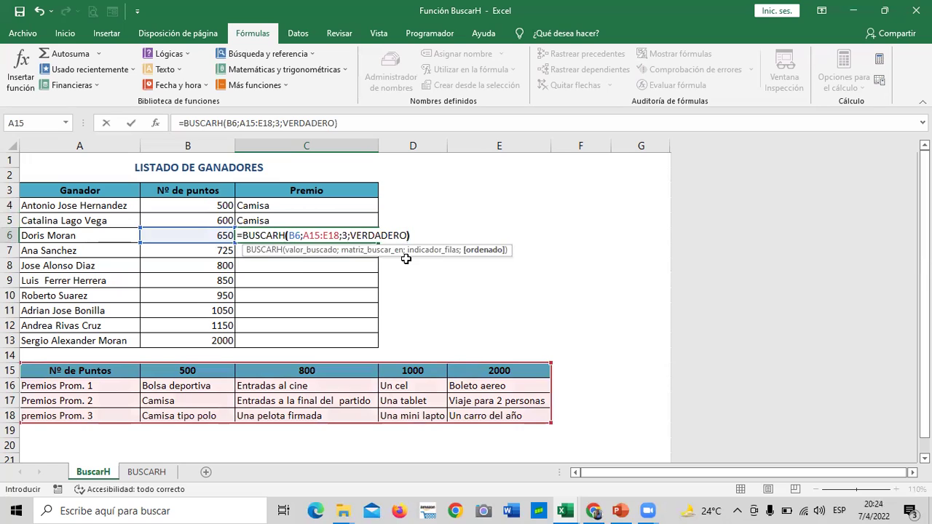
{"action": "key", "text": "Return"}
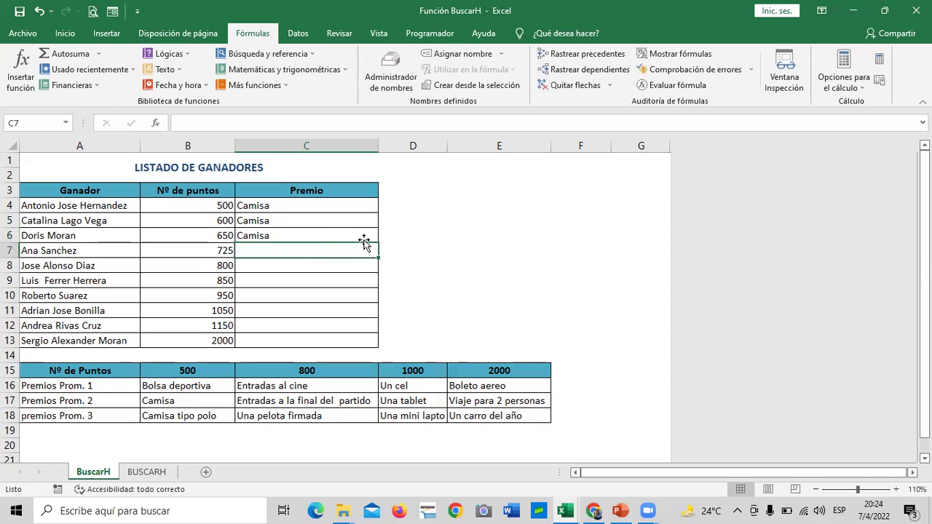
Step: Compare the C6 and C5 formulas against the Camisa entry in the prize table
{"action": "left_click", "coordinate": [354, 231]}
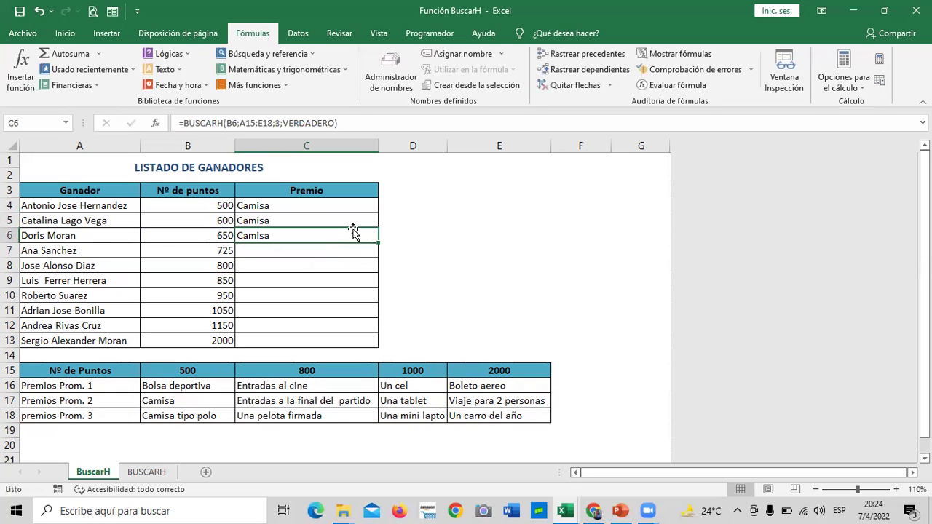
{"action": "left_click", "coordinate": [343, 218]}
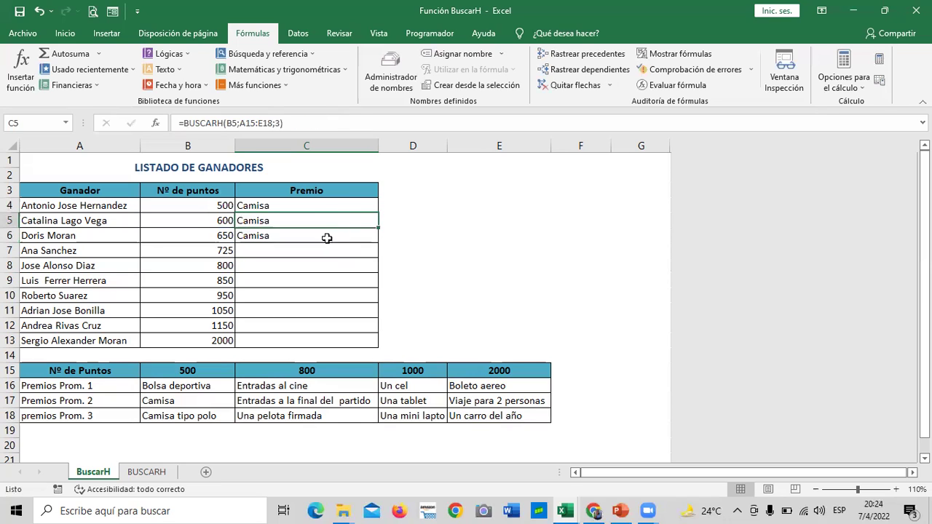
{"action": "left_click", "coordinate": [326, 242]}
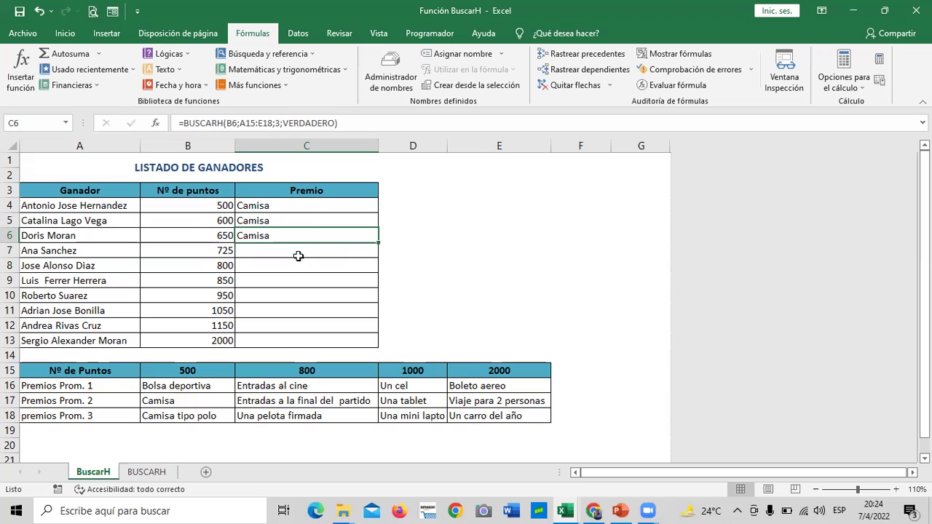
{"action": "left_click", "coordinate": [198, 400]}
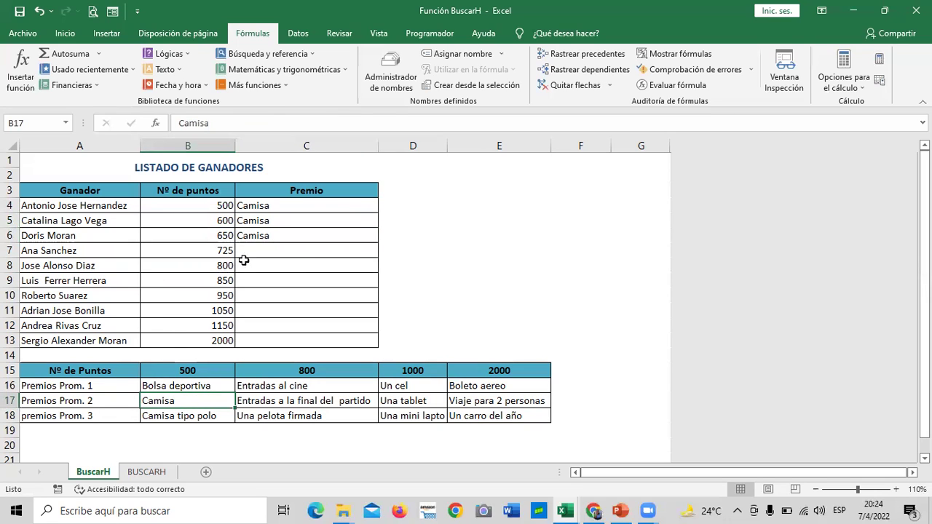
Step: Enter =BUSCARH(B7;A15:E18;3;VERDADERO) in C7, returning Camisa for 725 points
{"action": "left_click", "coordinate": [249, 250]}
{"action": "type", "text": "="}
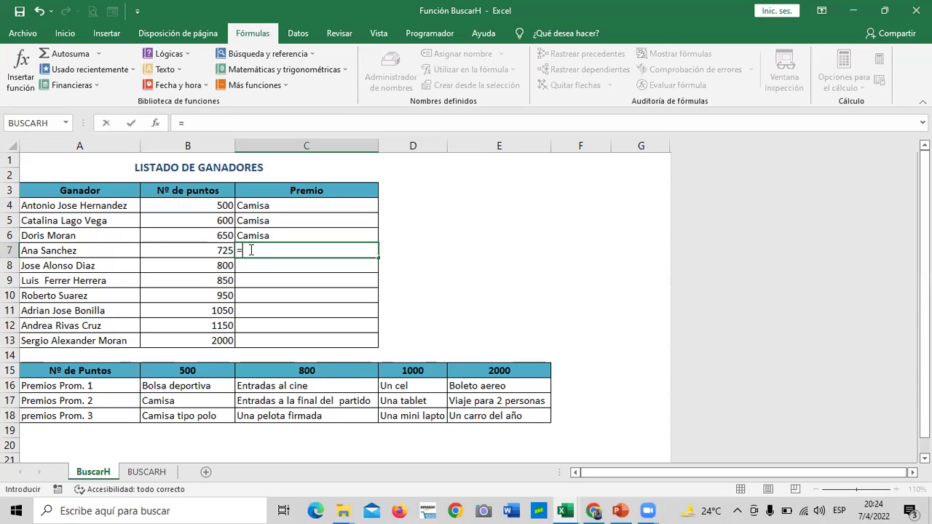
{"action": "type", "text": "BUSCA"}
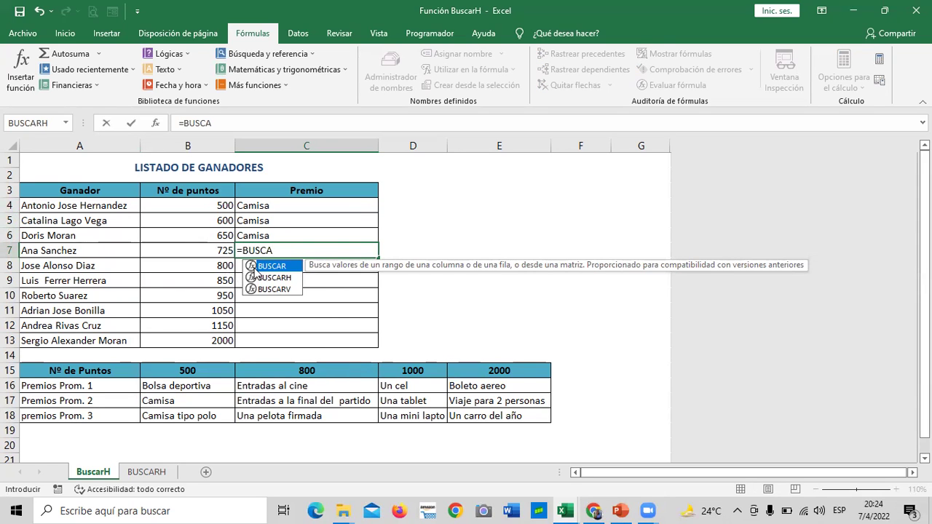
{"action": "double_click", "coordinate": [267, 278]}
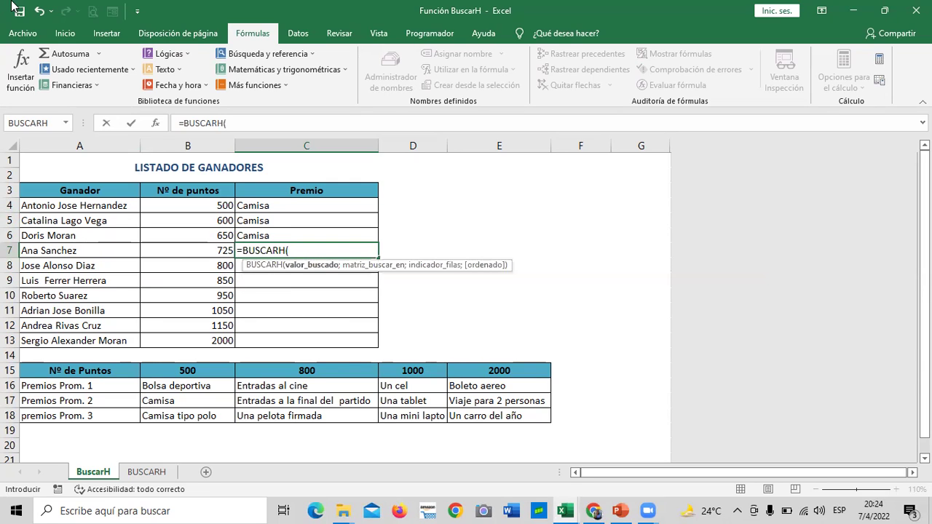
{"action": "left_click", "coordinate": [198, 251]}
{"action": "type", "text": ";"}
{"action": "left_click_drag", "start_coordinate": [106, 371], "coordinate": [540, 416]}
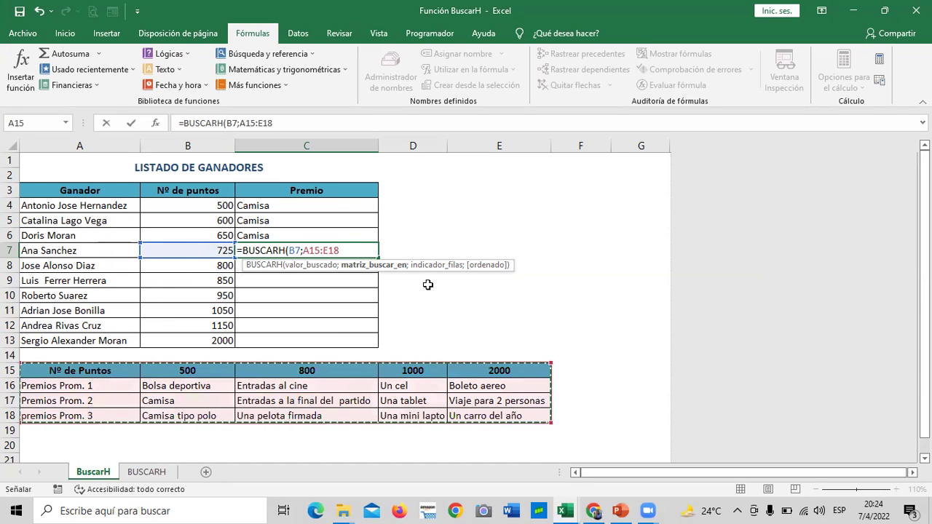
{"action": "type", "text": ";"}
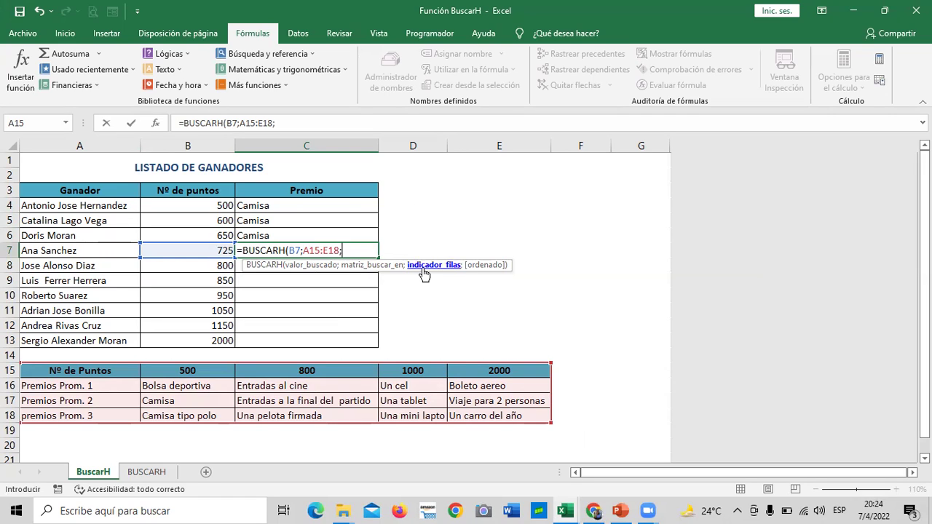
{"action": "type", "text": "3"}
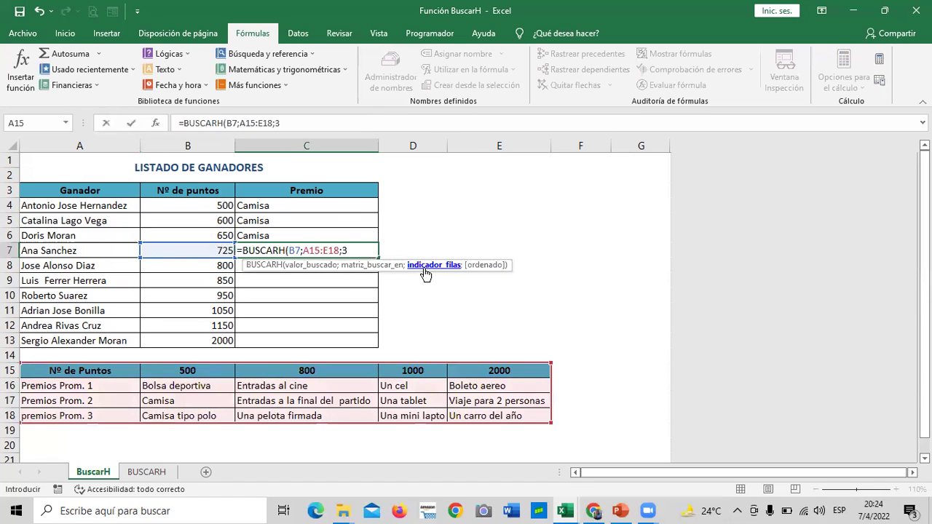
{"action": "type", "text": ";"}
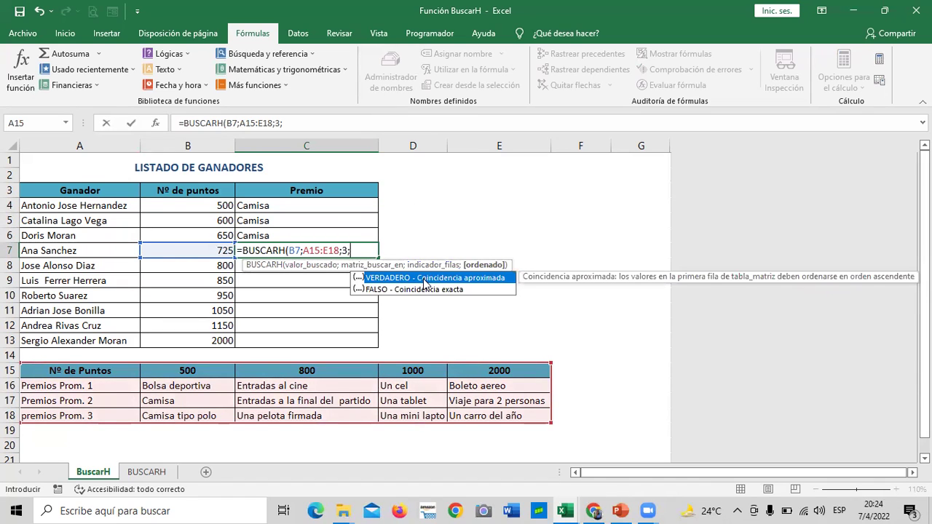
{"action": "double_click", "coordinate": [424, 278]}
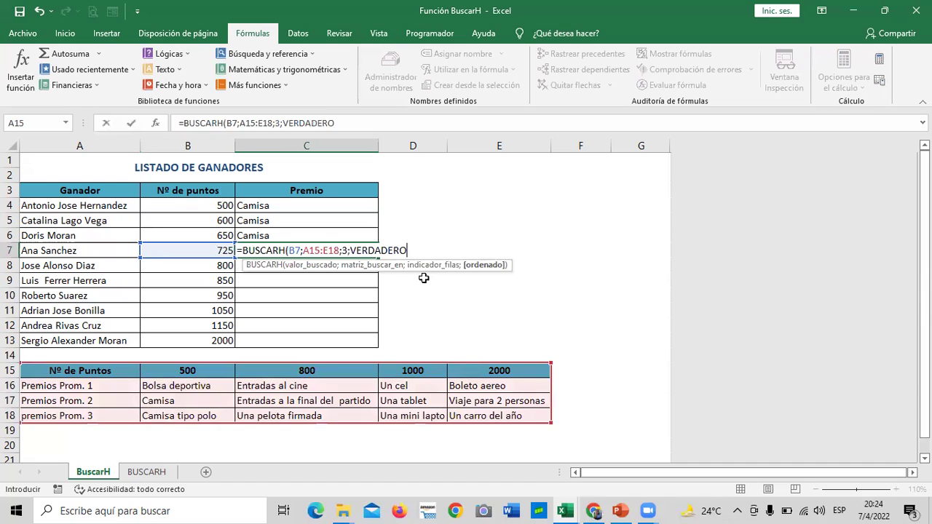
{"action": "type", "text": ")"}
{"action": "key", "text": "Return"}
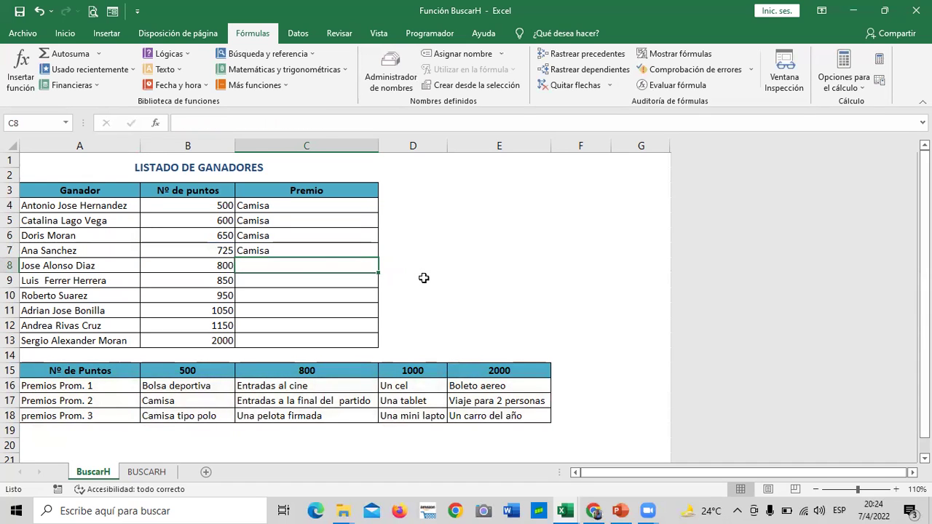
Step: Change C7's row index from 3 to 4 so it returns Camisa tipo polo
{"action": "left_click", "coordinate": [318, 250]}
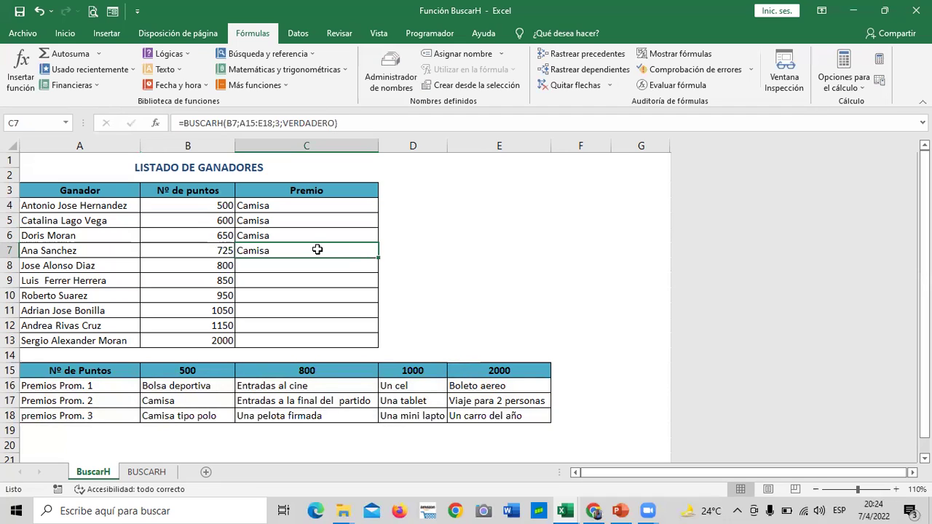
{"action": "left_click", "coordinate": [371, 123]}
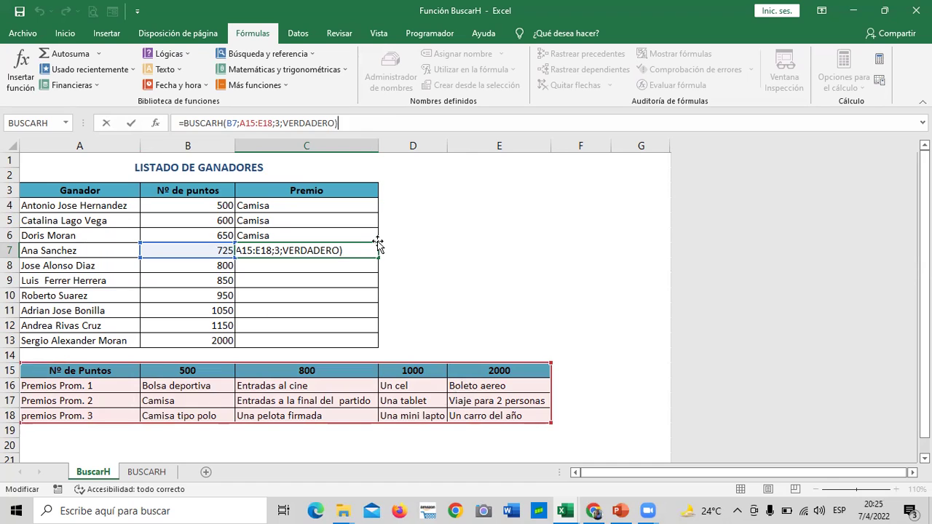
{"action": "key", "text": "Return"}
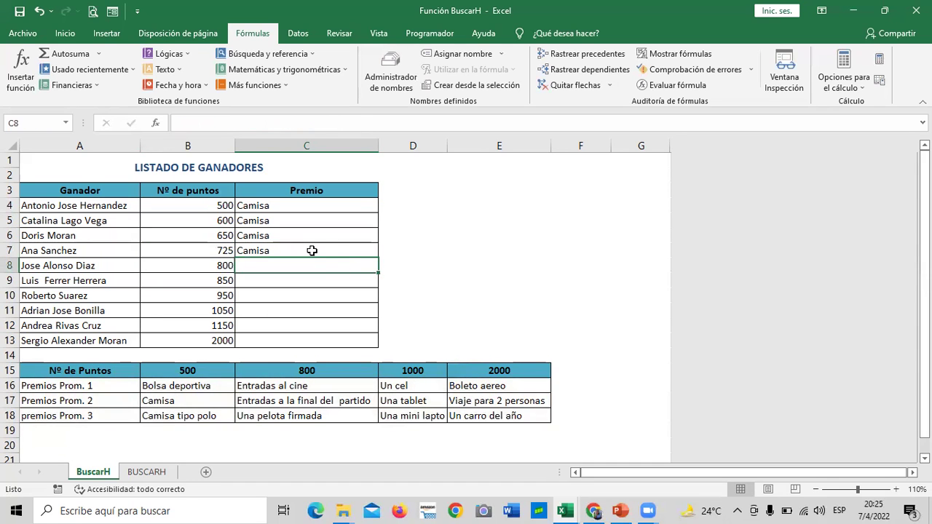
{"action": "left_click", "coordinate": [310, 251]}
{"action": "left_click", "coordinate": [376, 123]}
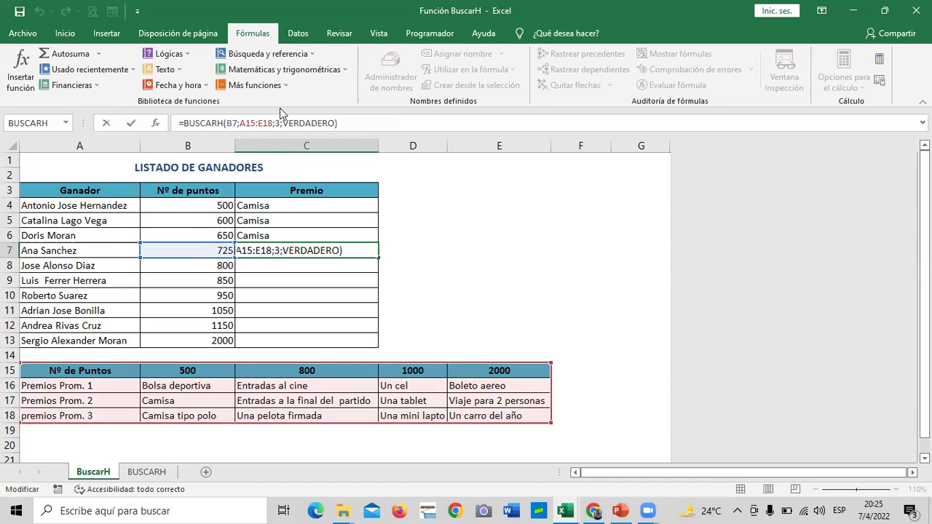
{"action": "key", "text": "BackSpace"}
{"action": "type", "text": "4"}
{"action": "key", "text": "Return"}
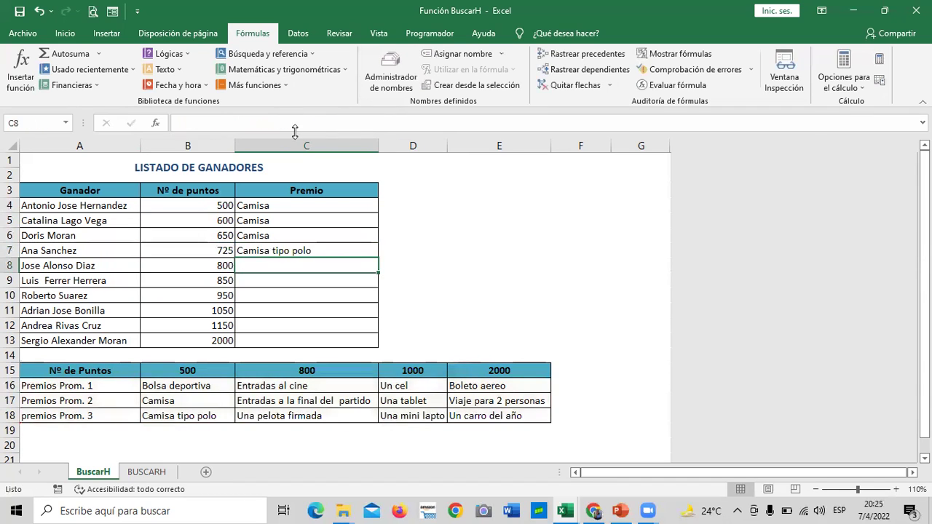
{"action": "left_click", "coordinate": [289, 251]}
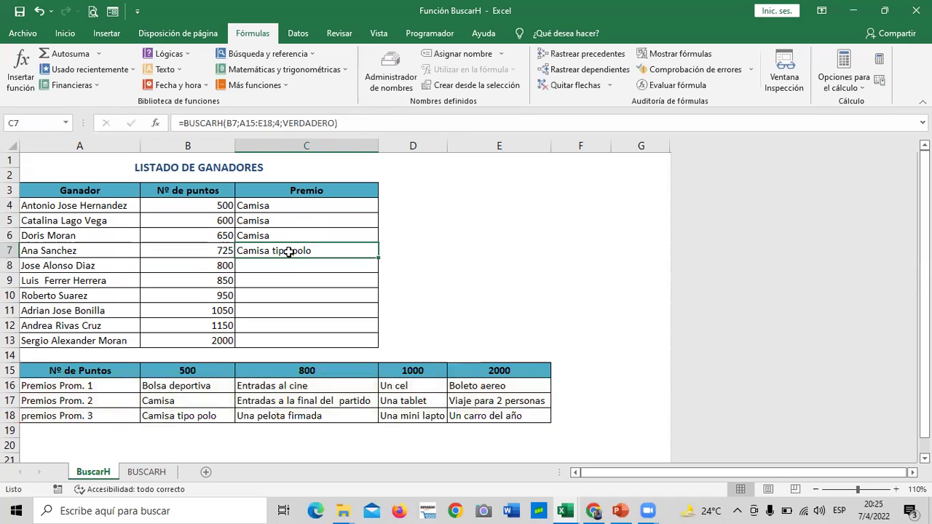
{"action": "left_click", "coordinate": [174, 414]}
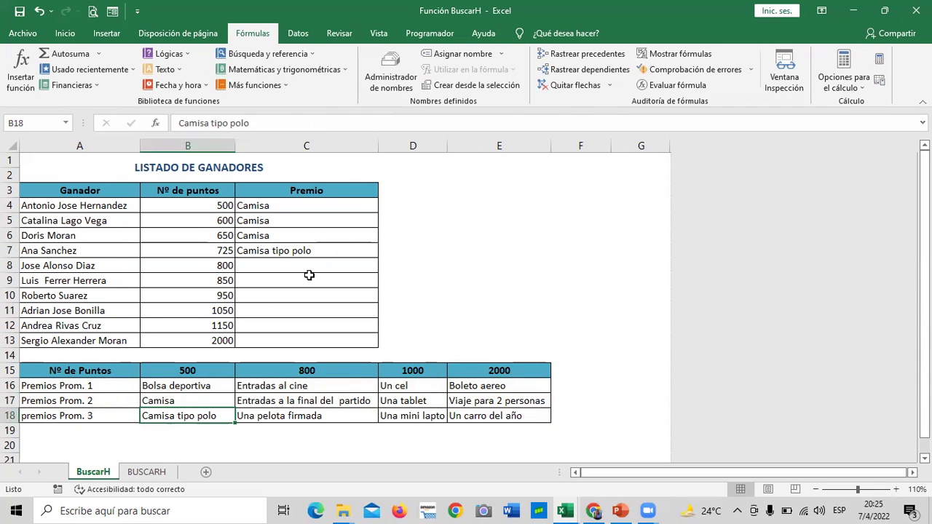
{"action": "left_click", "coordinate": [221, 250]}
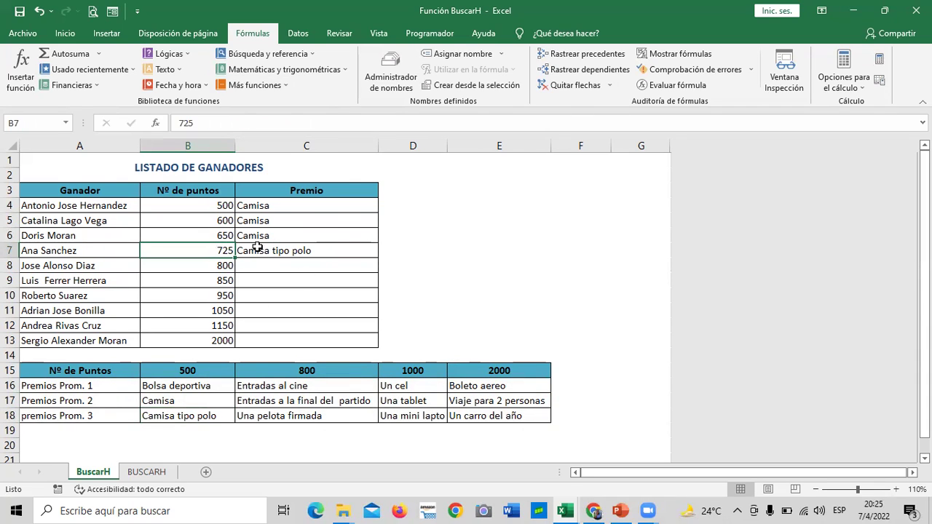
{"action": "left_click", "coordinate": [255, 251]}
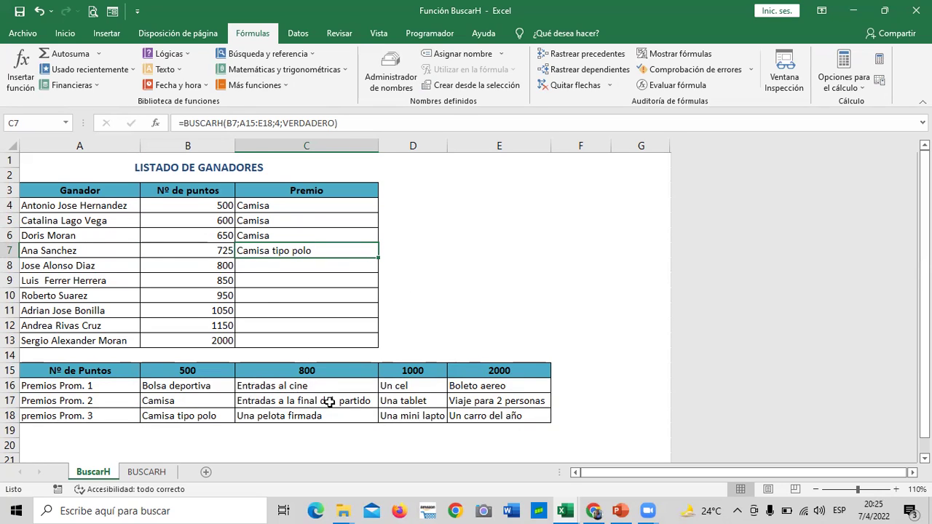
Step: Start and cancel a formula in C8, leaving that Premio cell blank
{"action": "left_click", "coordinate": [450, 264]}
{"action": "left_click", "coordinate": [330, 264]}
{"action": "type", "text": "="}
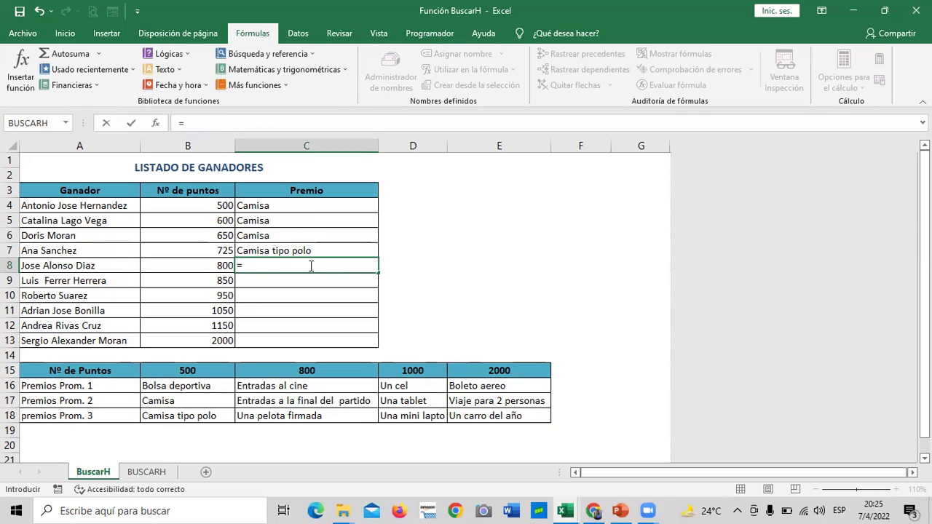
{"action": "key", "text": "BackSpace"}
{"action": "key", "text": "Return"}
{"action": "key", "text": "Return"}
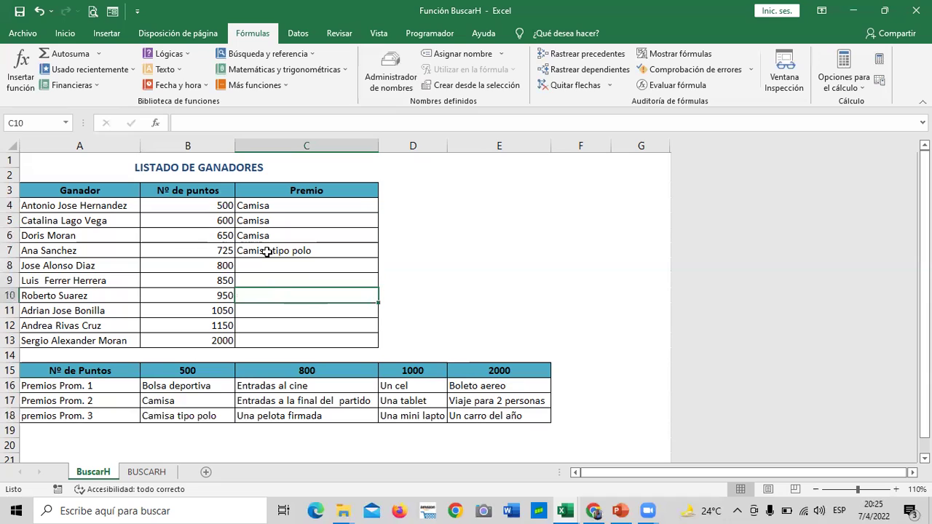
{"action": "left_click", "coordinate": [262, 265]}
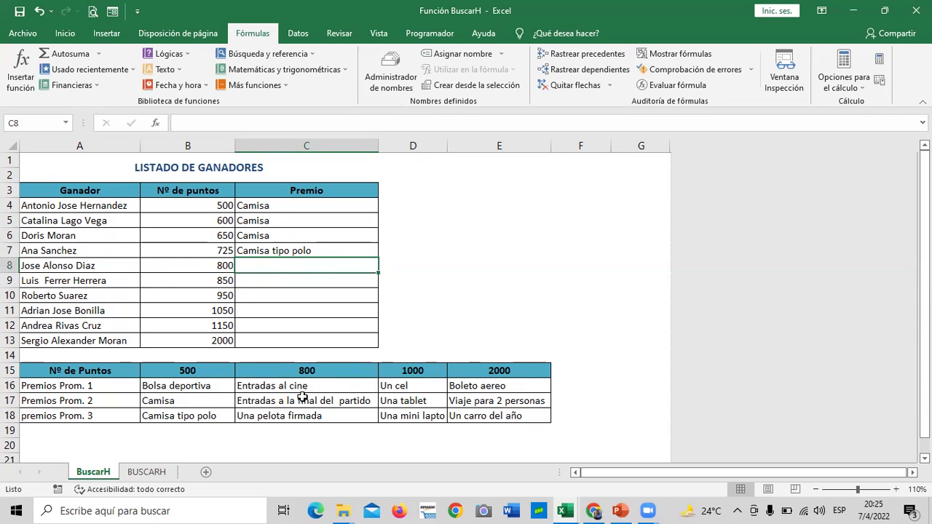
{"action": "left_click", "coordinate": [299, 326]}
Step: Change B4 to 800 and B5 to 900 so both rows win Entradas a la final del partido
{"action": "left_click", "coordinate": [202, 206]}
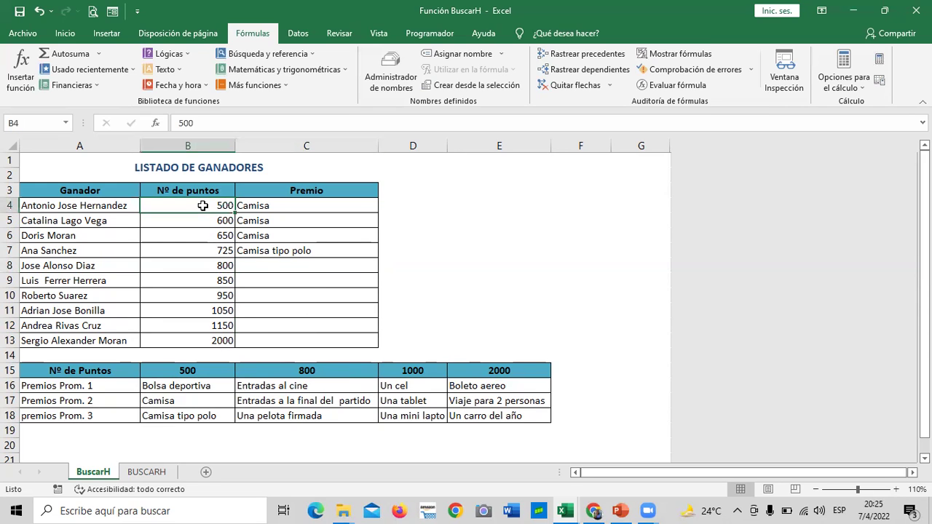
{"action": "type", "text": "800"}
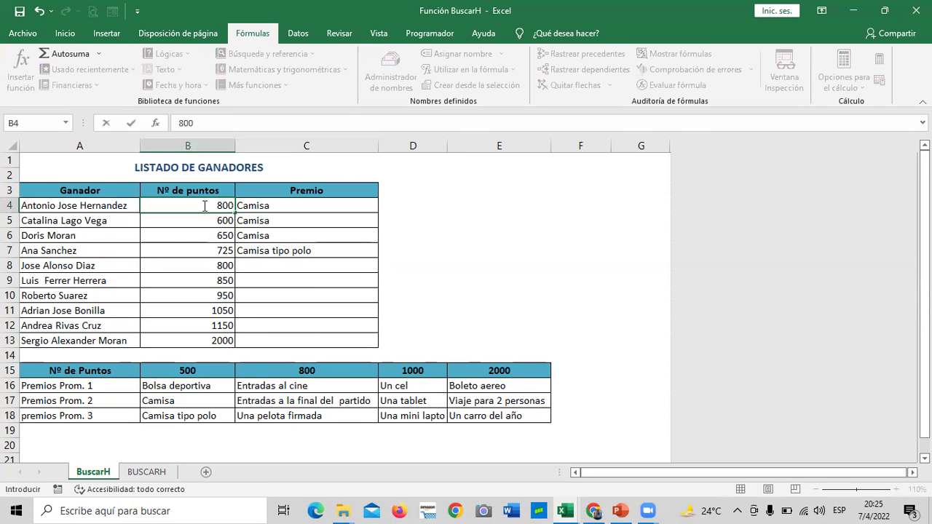
{"action": "key", "text": "Return"}
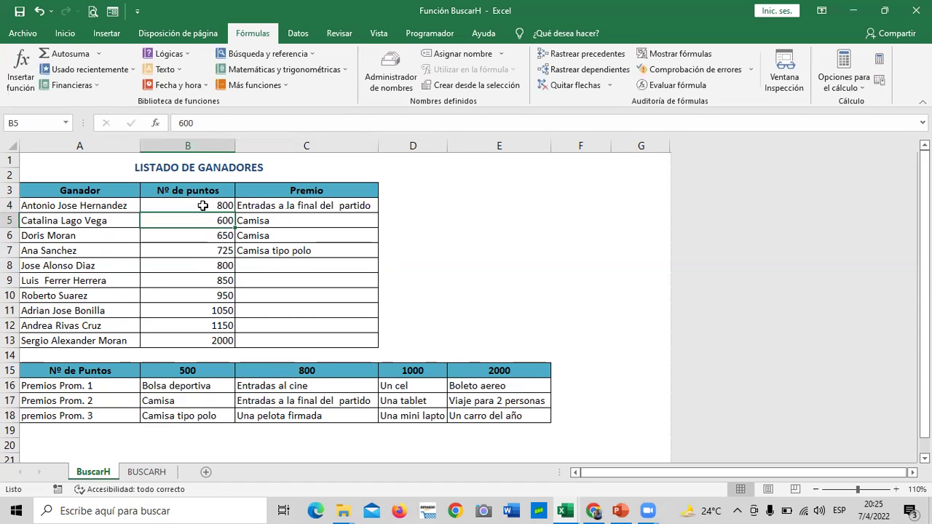
{"action": "type", "text": "900"}
{"action": "key", "text": "Return"}
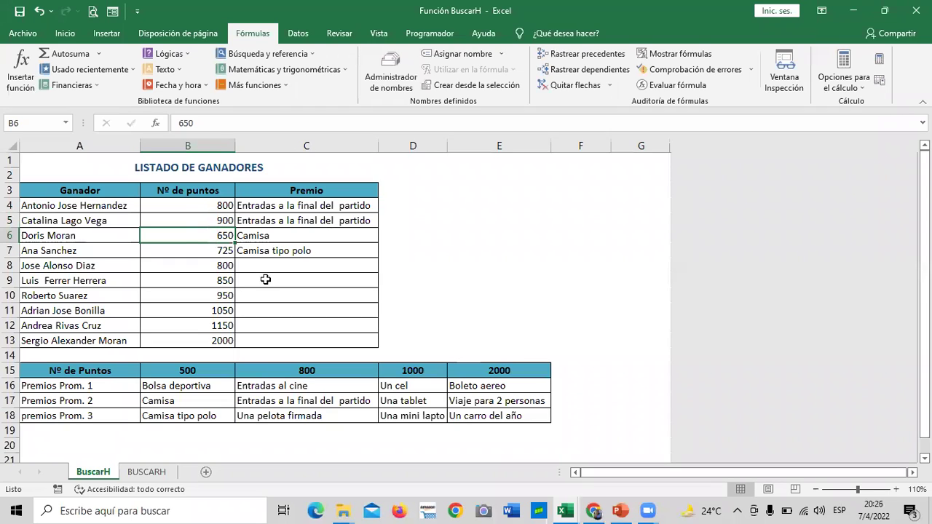
{"action": "left_click", "coordinate": [308, 248]}
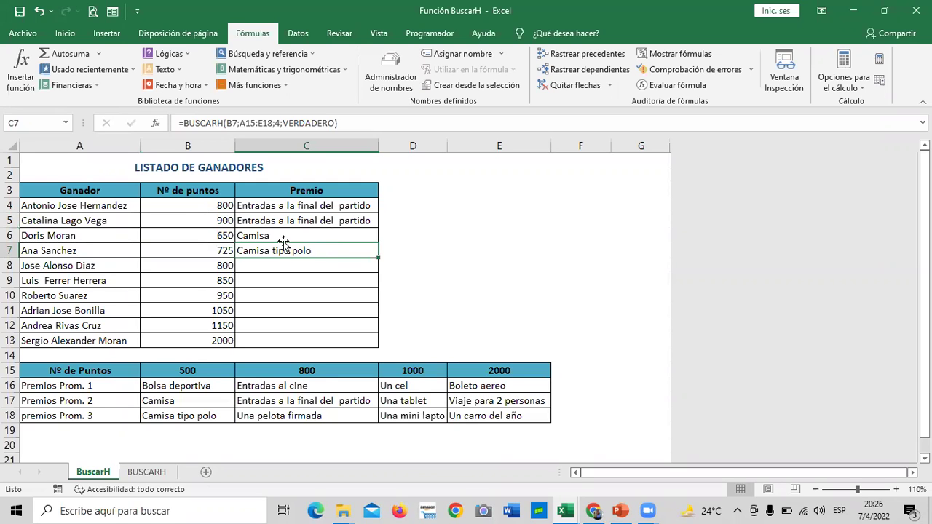
Step: Adjust row 21's height, enlarging it and then shrinking it back to a small height
{"action": "scroll", "coordinate": [339, 248], "scroll_direction": "down", "scroll_amount": 1}
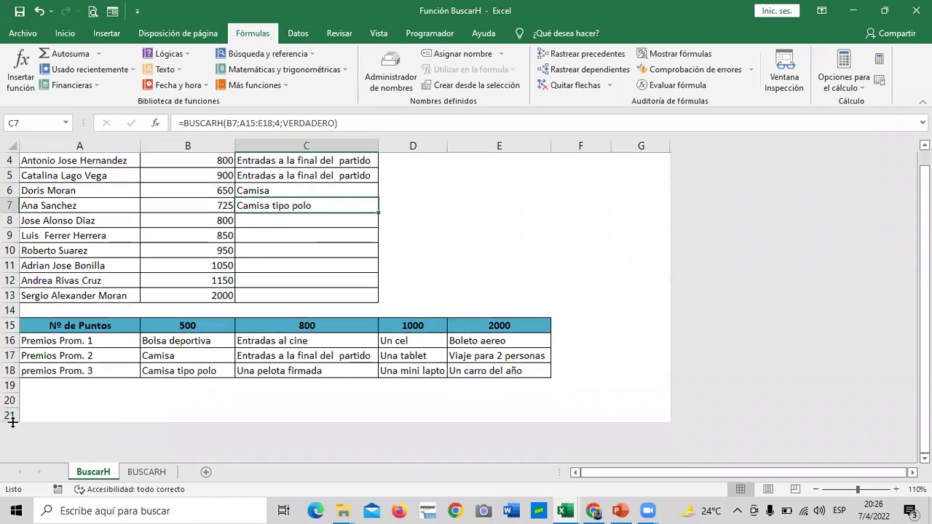
{"action": "left_click_drag", "start_coordinate": [10, 424], "coordinate": [9, 440]}
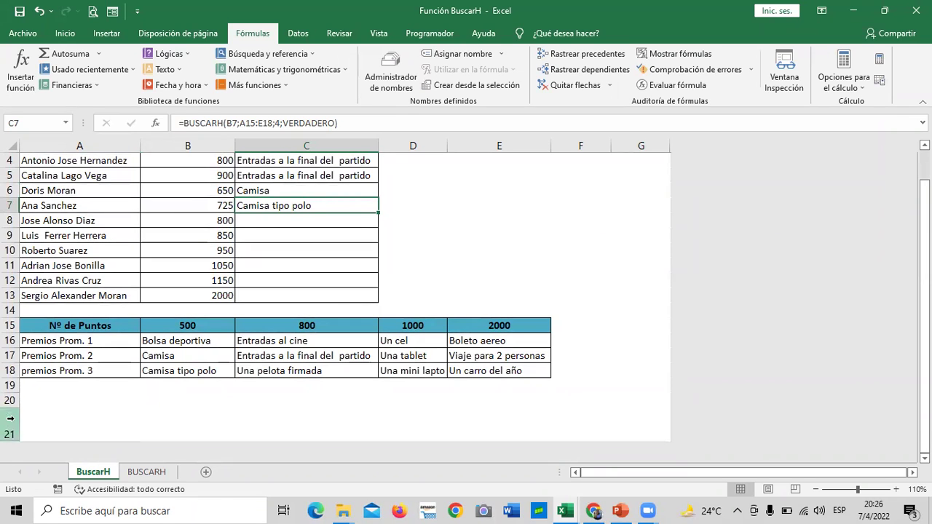
{"action": "left_click", "coordinate": [10, 421]}
{"action": "right_click", "coordinate": [10, 421]}
{"action": "left_click", "coordinate": [33, 410]}
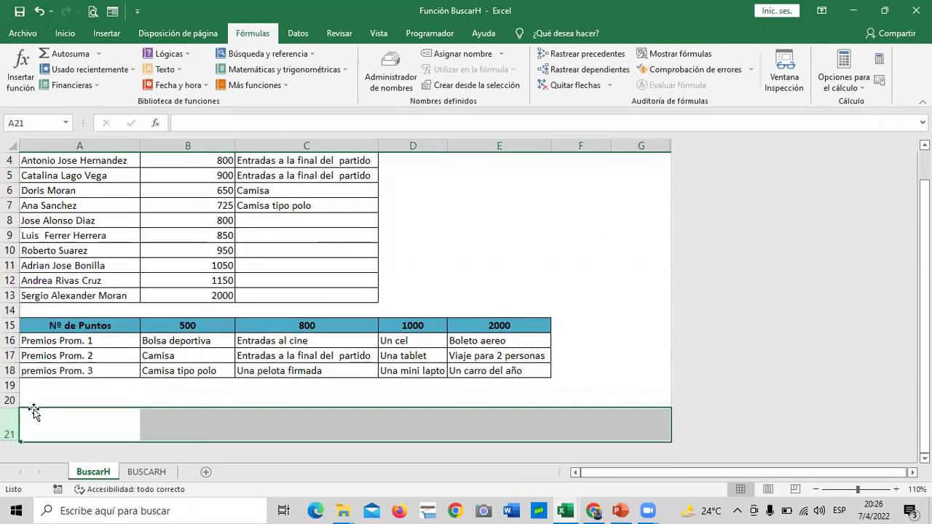
{"action": "mouse_move", "coordinate": [10, 441]}
{"action": "left_mouse_down"}
{"action": "mouse_move", "coordinate": [10, 414]}
{"action": "mouse_move", "coordinate": [9, 423]}
{"action": "left_mouse_up"}
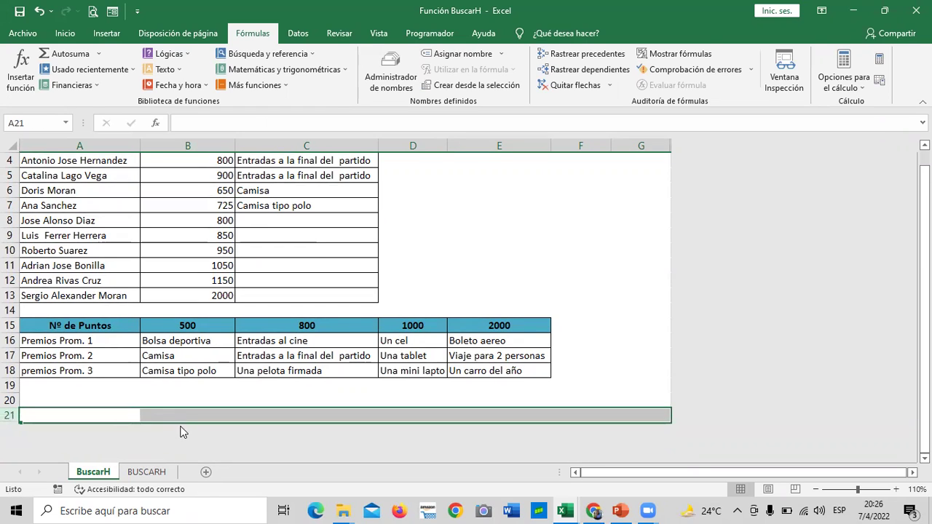
{"action": "left_click_drag", "start_coordinate": [11, 422], "coordinate": [12, 424]}
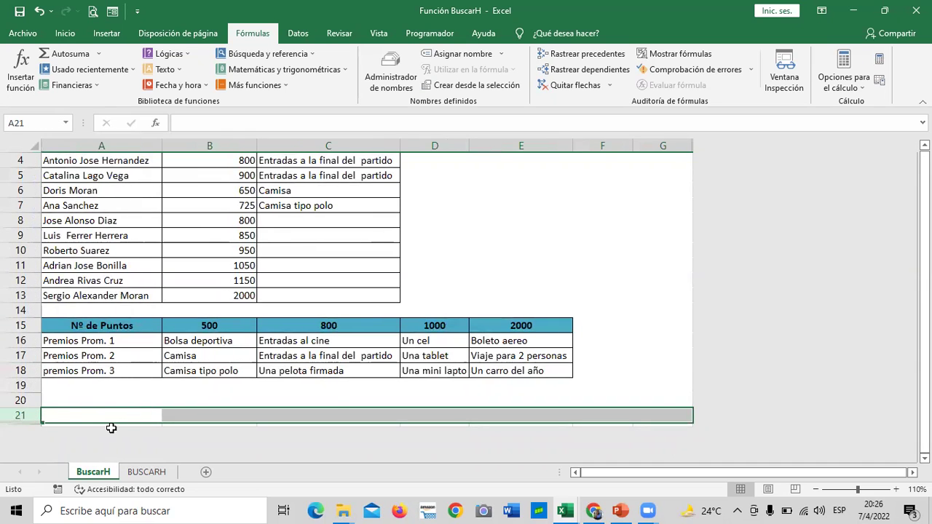
{"action": "scroll", "coordinate": [112, 428], "scroll_direction": "down", "scroll_amount": 2}
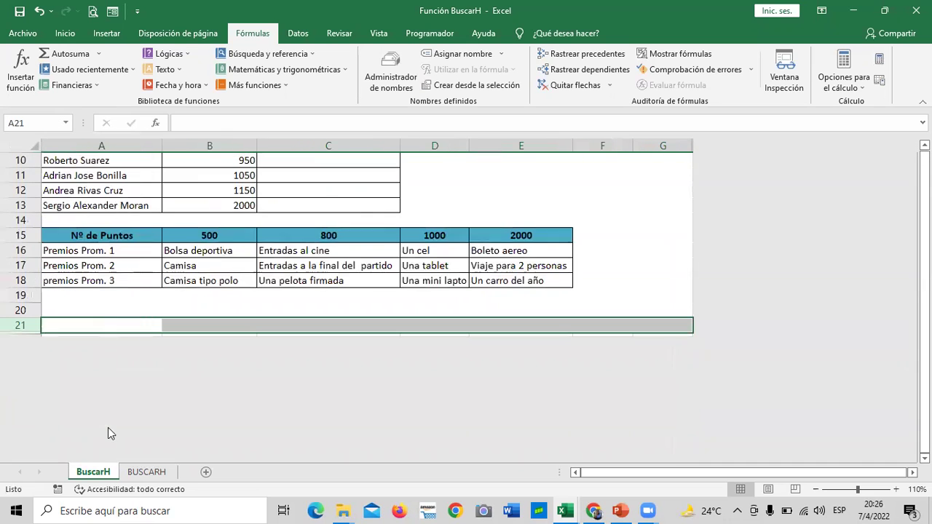
Step: Unhide the hidden rows below row 21 using Mostrar
{"action": "left_click", "coordinate": [20, 335]}
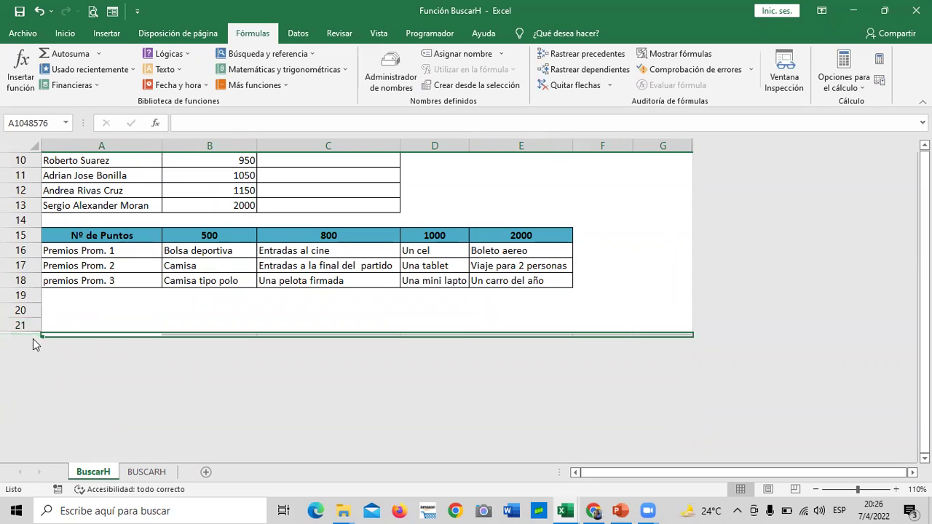
{"action": "mouse_move", "coordinate": [26, 335]}
{"action": "left_mouse_down"}
{"action": "mouse_move", "coordinate": [26, 350]}
{"action": "mouse_move", "coordinate": [16, 347]}
{"action": "left_mouse_up"}
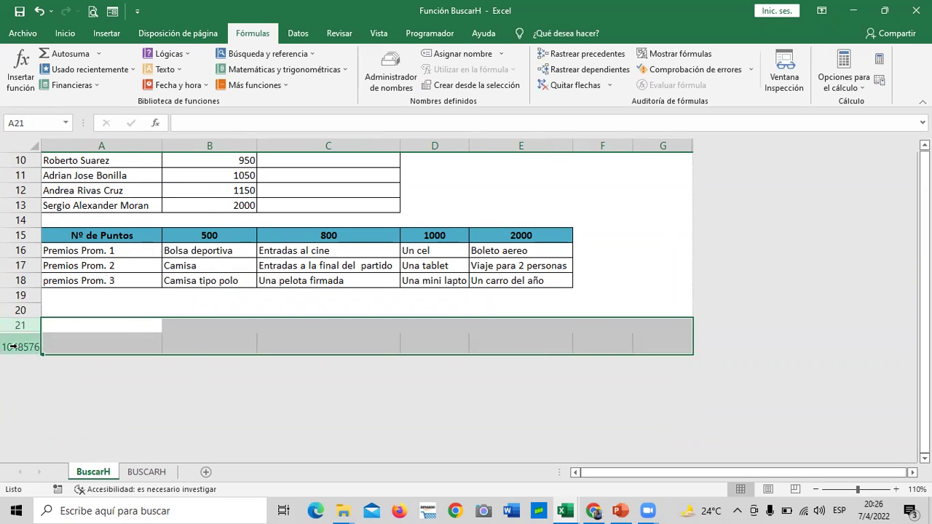
{"action": "right_click", "coordinate": [17, 346]}
{"action": "left_click", "coordinate": [47, 339]}
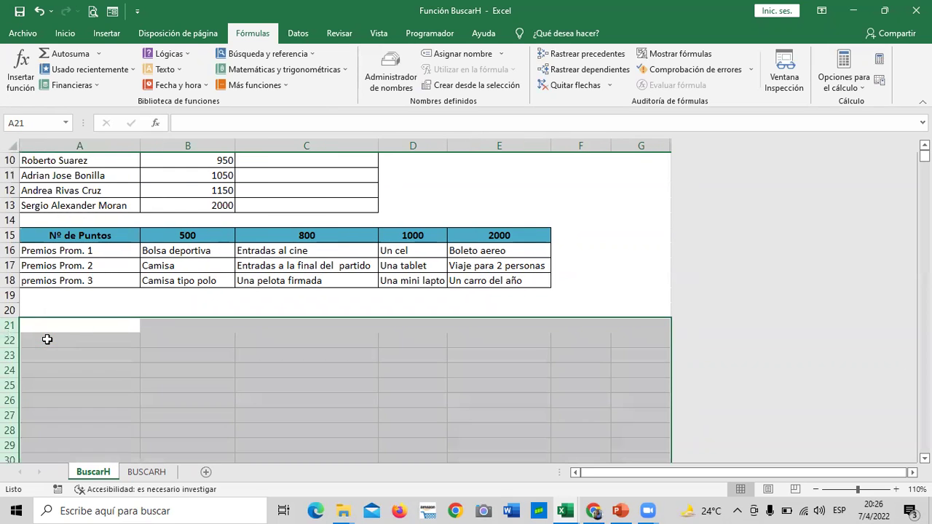
Step: Browse the restored rows below the prize table, then select the C7 formula cell
{"action": "left_click", "coordinate": [181, 354]}
{"action": "scroll", "coordinate": [139, 348], "scroll_direction": "up", "scroll_amount": 1}
{"action": "scroll", "coordinate": [152, 403], "scroll_direction": "down", "scroll_amount": 1}
{"action": "scroll", "coordinate": [275, 364], "scroll_direction": "down", "scroll_amount": 1}
{"action": "scroll", "coordinate": [301, 396], "scroll_direction": "up", "scroll_amount": 2}
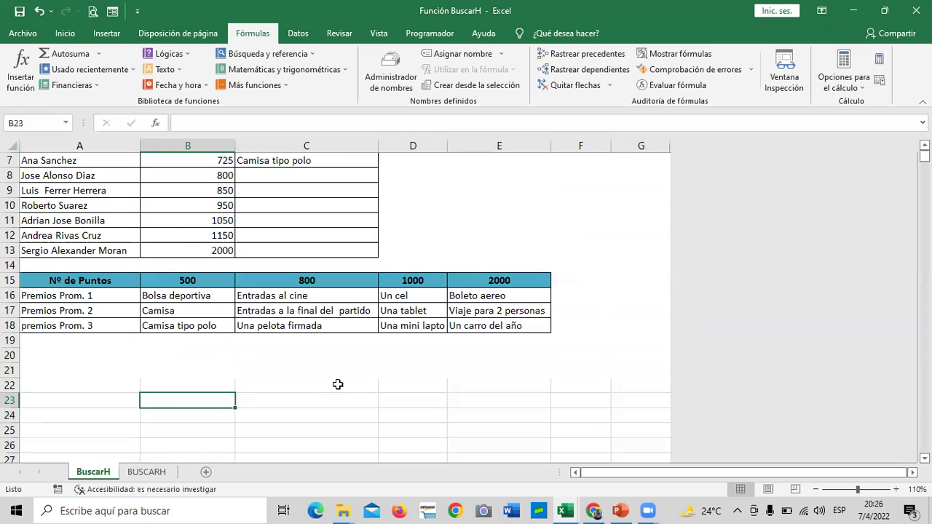
{"action": "left_click", "coordinate": [351, 358]}
{"action": "left_click", "coordinate": [98, 385]}
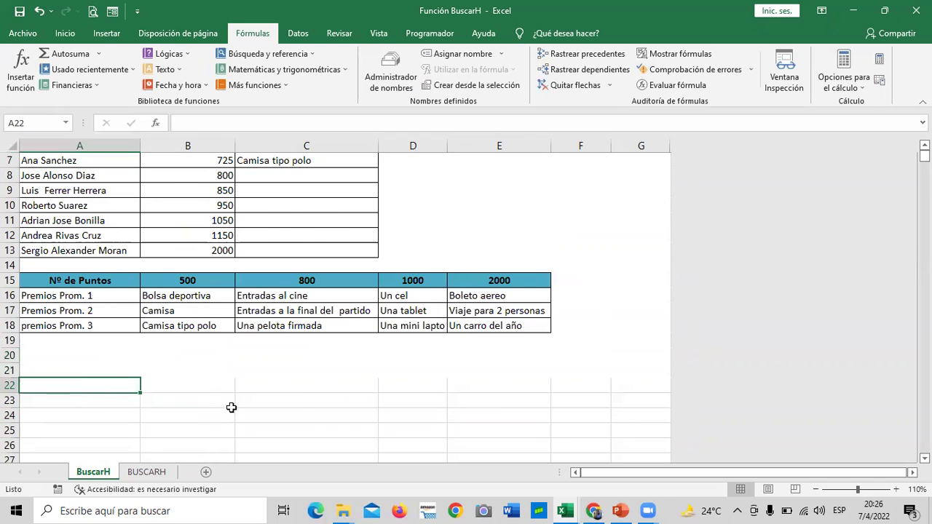
{"action": "scroll", "coordinate": [231, 407], "scroll_direction": "up", "scroll_amount": 2}
{"action": "left_click", "coordinate": [302, 250]}
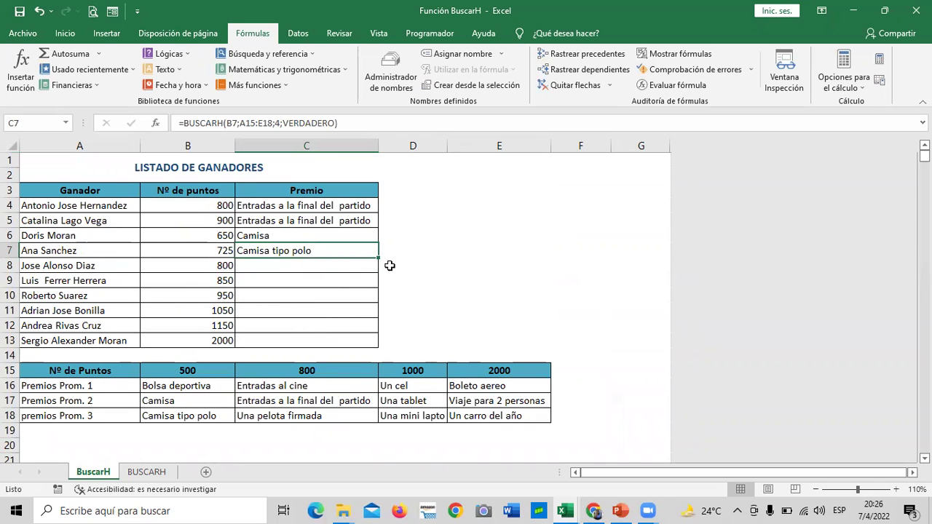
Step: Fill the C7 BUSCARH formula down to C13 and inspect C13's shifted ranges
{"action": "left_click_drag", "start_coordinate": [378, 257], "coordinate": [380, 346]}
{"action": "scroll", "coordinate": [418, 332], "scroll_direction": "down", "scroll_amount": 1}
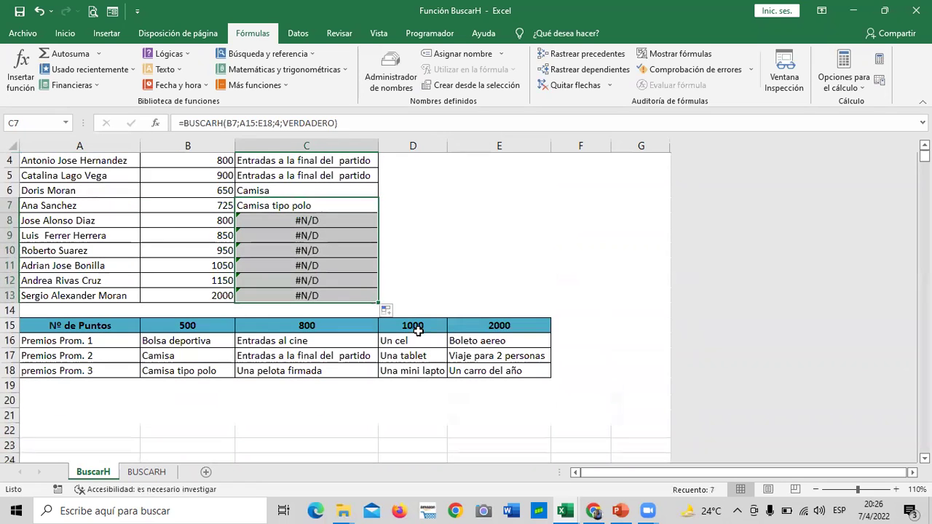
{"action": "left_click", "coordinate": [354, 297]}
{"action": "left_click", "coordinate": [381, 119]}
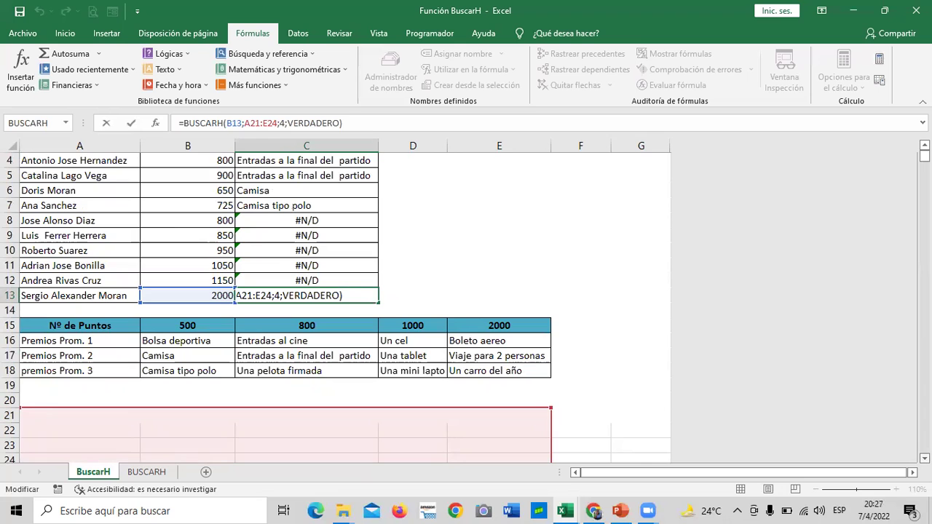
{"action": "scroll", "coordinate": [641, 306], "scroll_direction": "down", "scroll_amount": 1}
{"action": "scroll", "coordinate": [641, 307], "scroll_direction": "down", "scroll_amount": 1}
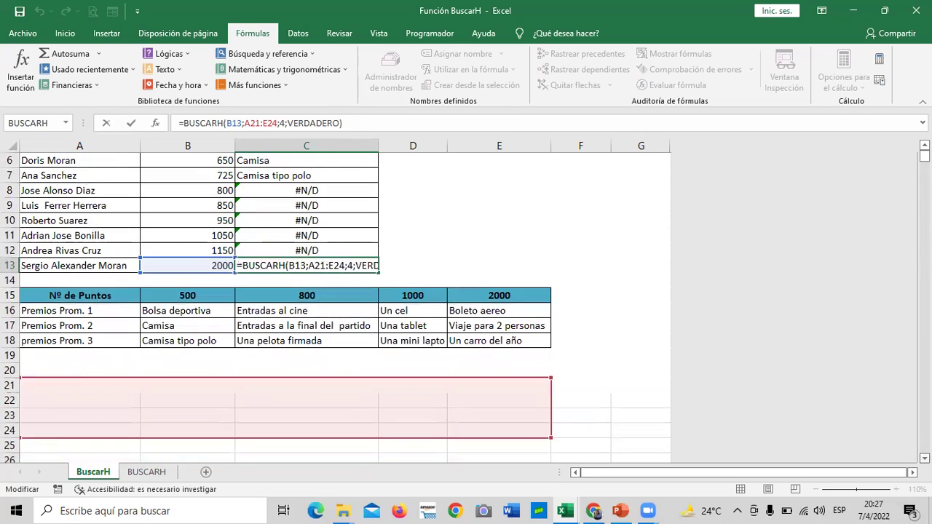
{"action": "scroll", "coordinate": [641, 307], "scroll_direction": "down", "scroll_amount": 1}
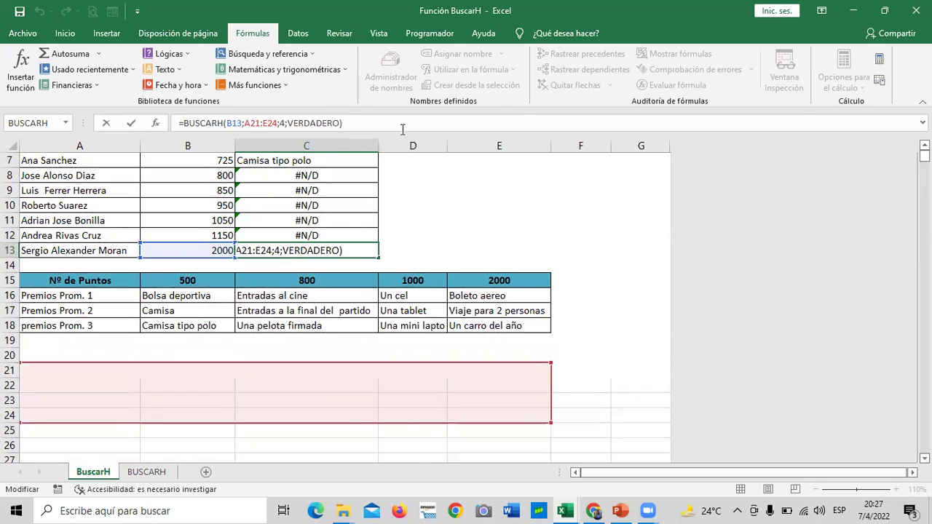
{"action": "key", "text": "Return"}
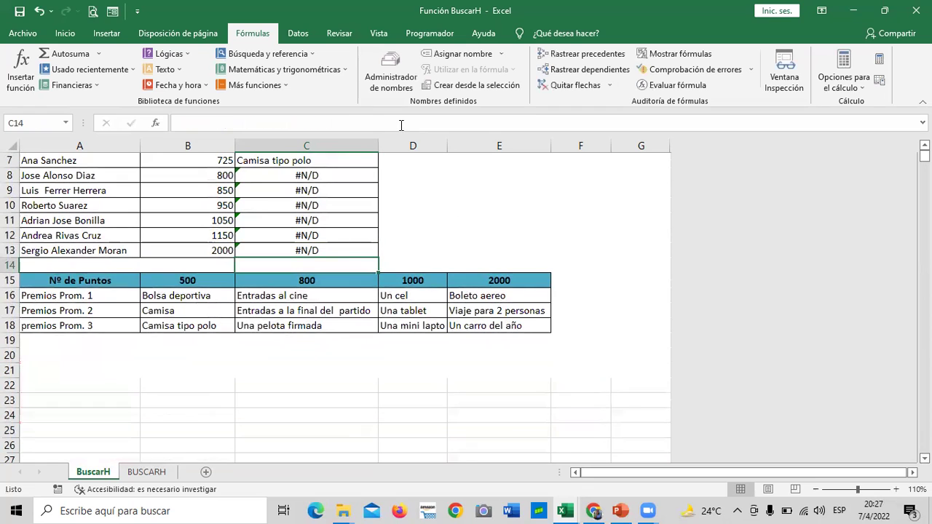
Step: Inspect the formulas in C9, C10, C11 and C13, showing the shifted range A21:E24
{"action": "left_click", "coordinate": [249, 192]}
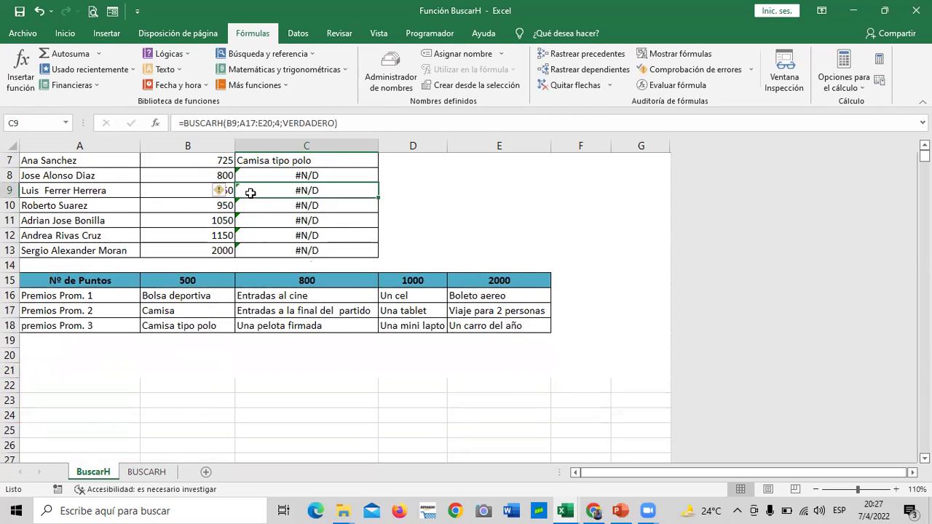
{"action": "left_click", "coordinate": [368, 123]}
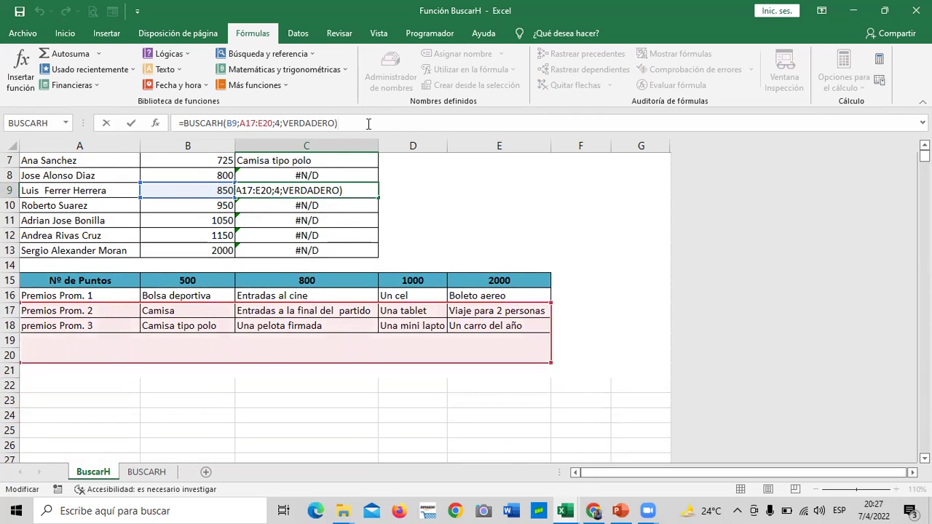
{"action": "key", "text": "Return"}
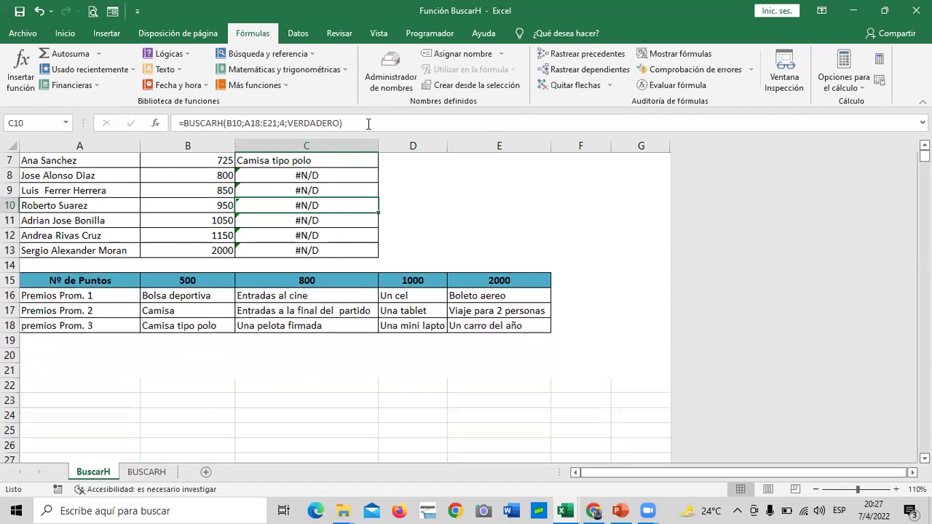
{"action": "left_click", "coordinate": [353, 123]}
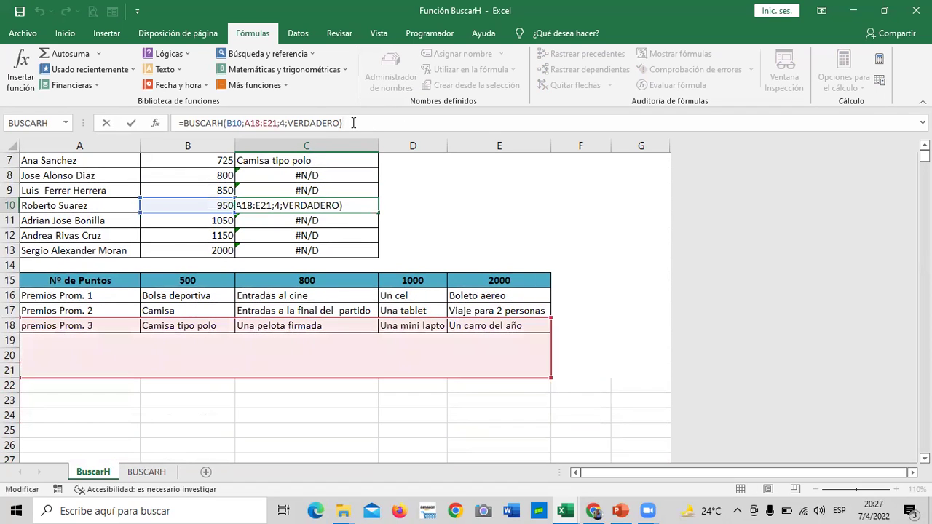
{"action": "key", "text": "Return"}
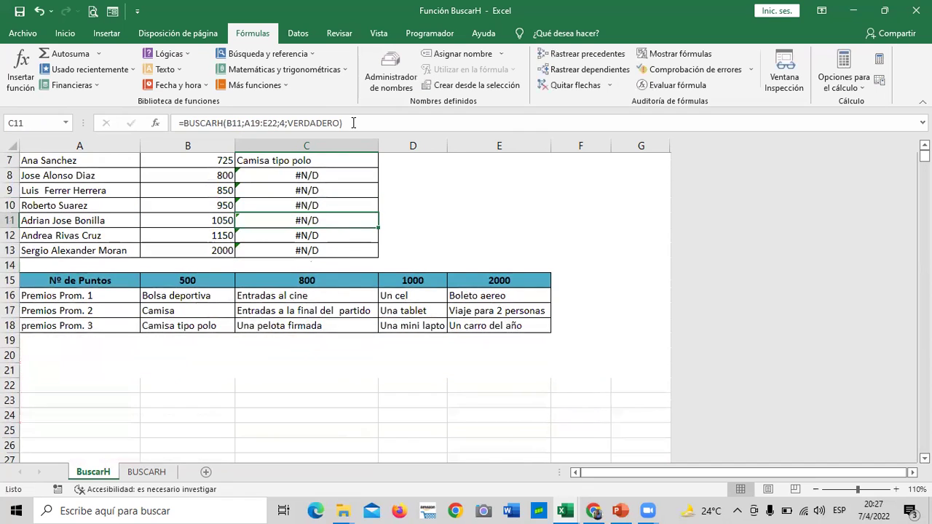
{"action": "left_click", "coordinate": [355, 124]}
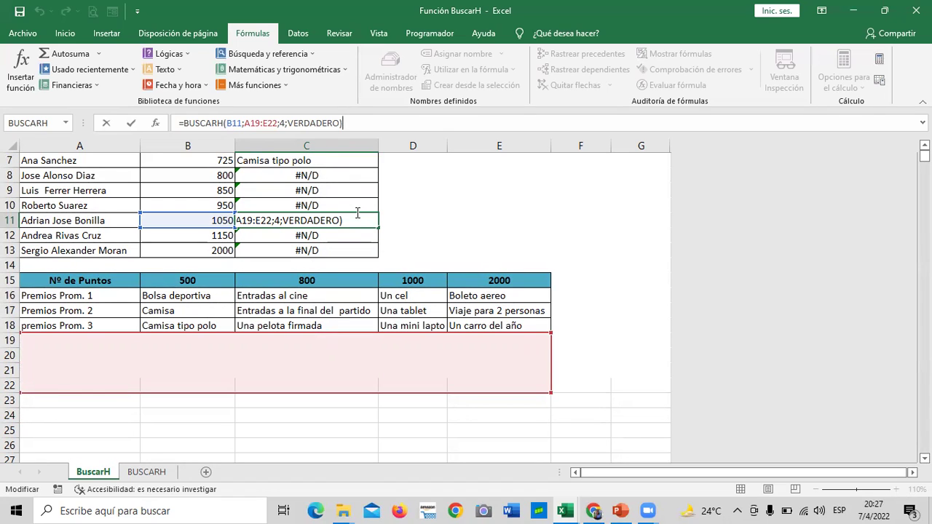
{"action": "key", "text": "Return"}
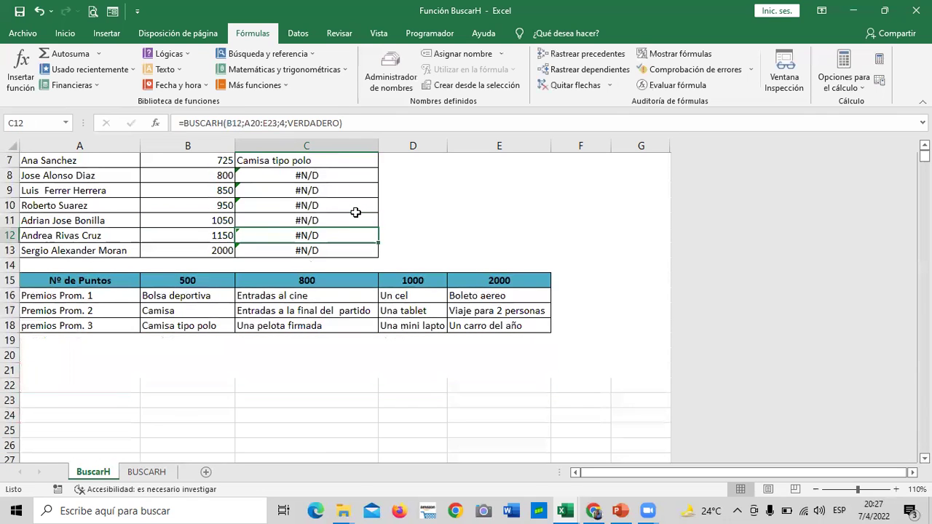
{"action": "left_click", "coordinate": [332, 251]}
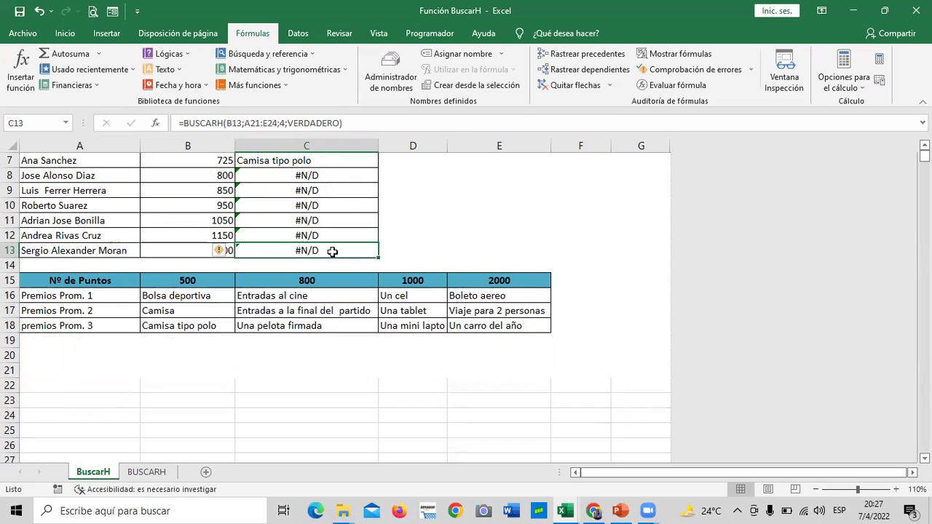
{"action": "left_click", "coordinate": [404, 126]}
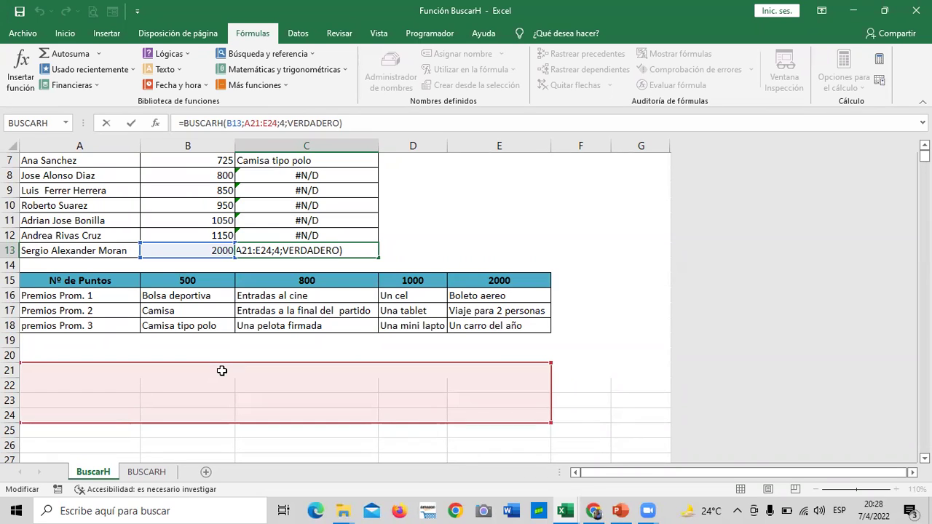
Step: Commit the C13 lookup formula and review it in the formula bar
{"action": "key", "text": "Return"}
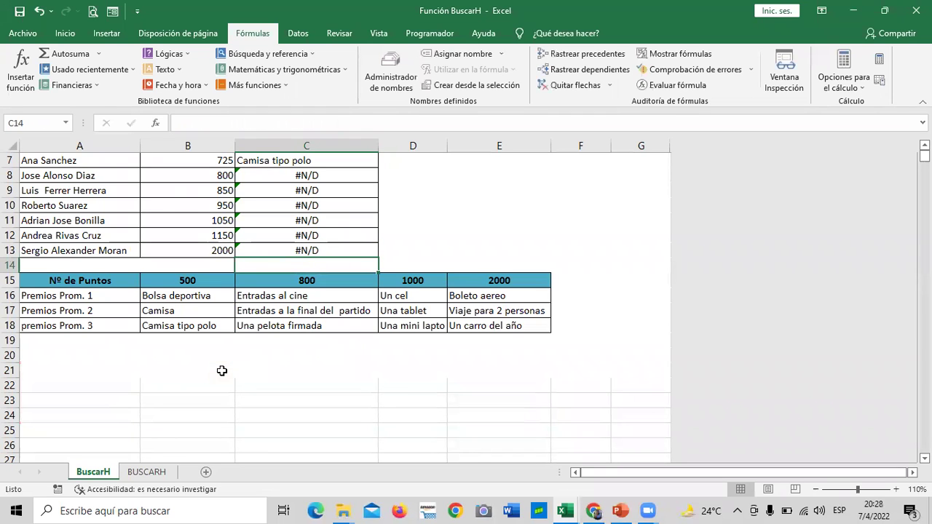
{"action": "left_click_drag", "start_coordinate": [412, 235], "coordinate": [410, 225]}
{"action": "scroll", "coordinate": [323, 243], "scroll_direction": "up", "scroll_amount": 1}
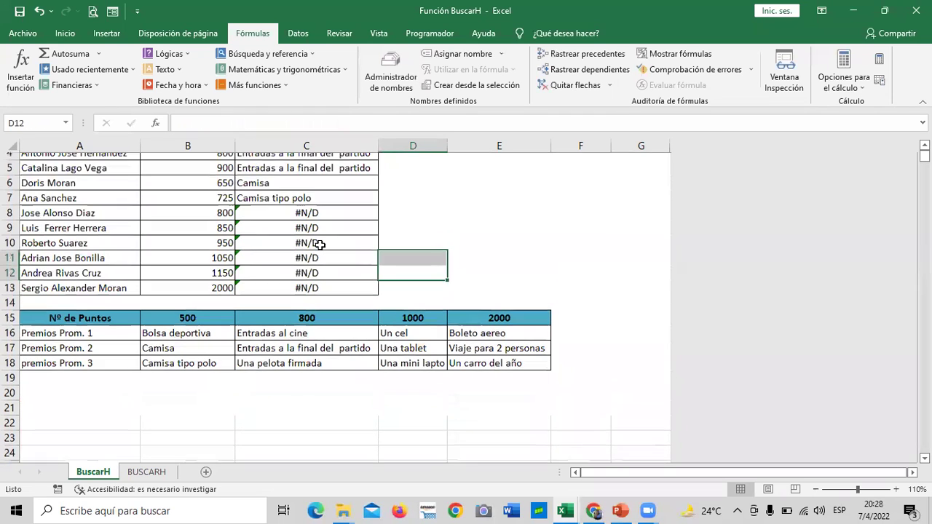
{"action": "left_click", "coordinate": [340, 294]}
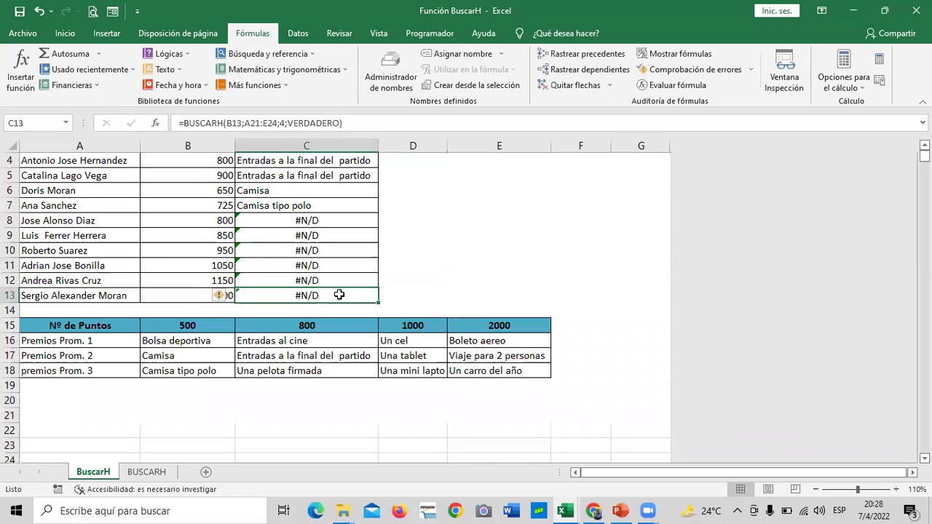
{"action": "left_click", "coordinate": [364, 126]}
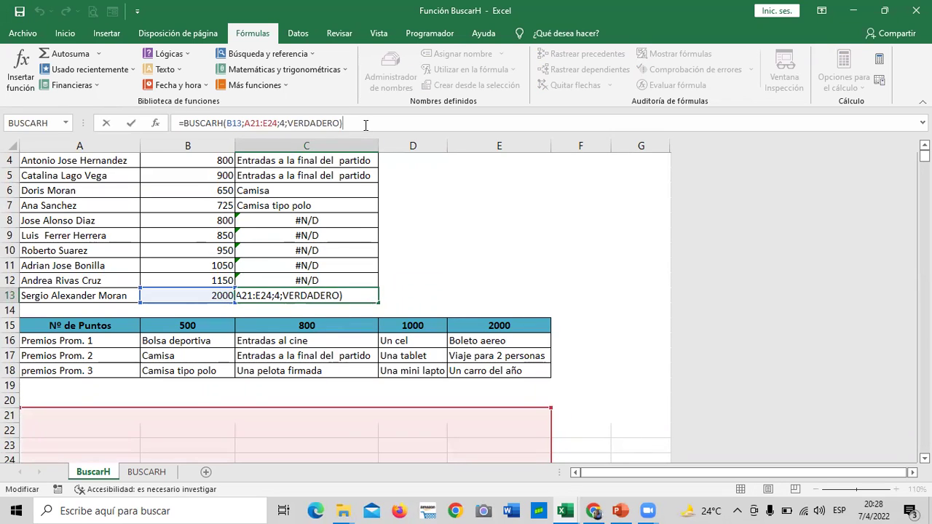
{"action": "left_click", "coordinate": [327, 217]}
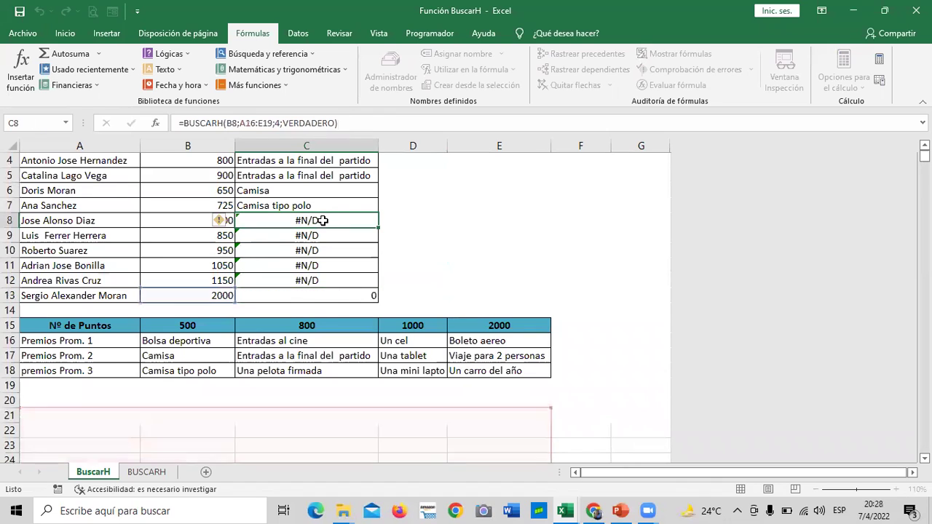
Step: Delete the #N/D results from C8:C13, then select C7
{"action": "left_click_drag", "start_coordinate": [327, 217], "coordinate": [320, 289]}
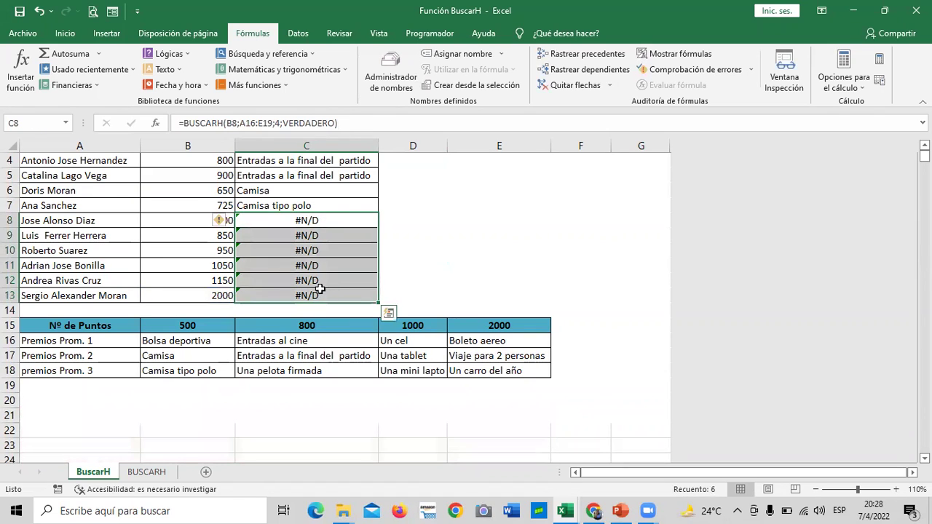
{"action": "key", "text": "Delete"}
{"action": "left_click", "coordinate": [508, 225]}
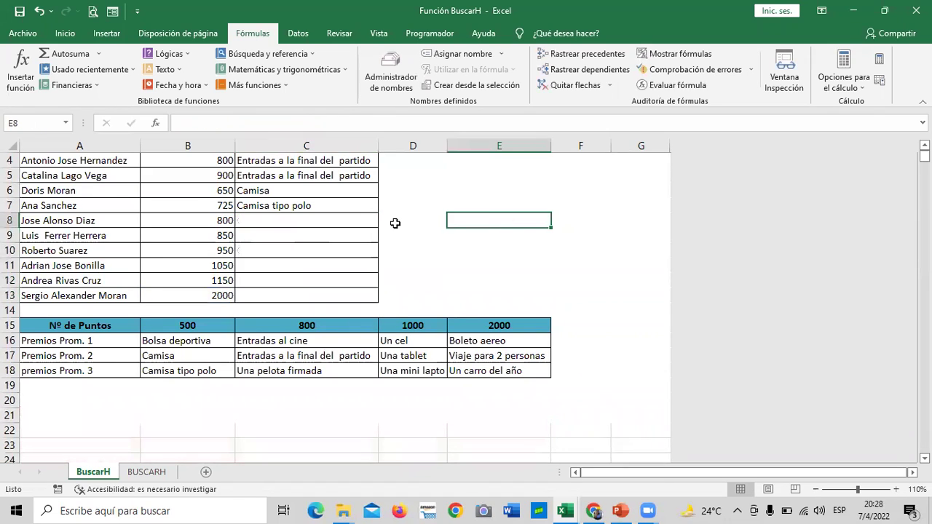
{"action": "left_click", "coordinate": [337, 202]}
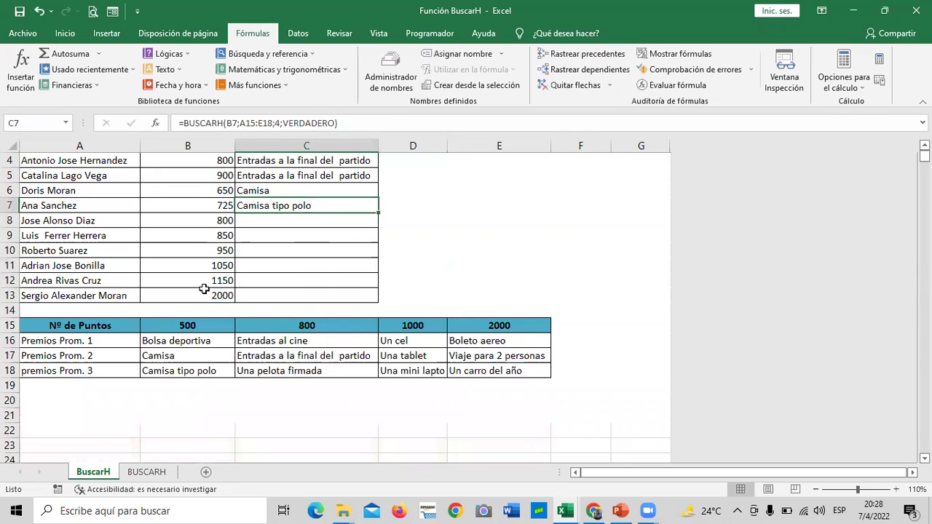
Step: Change C7's BUSCARH table reference from A15:E18 to absolute $A$15:$E$18
{"action": "left_click", "coordinate": [242, 123]}
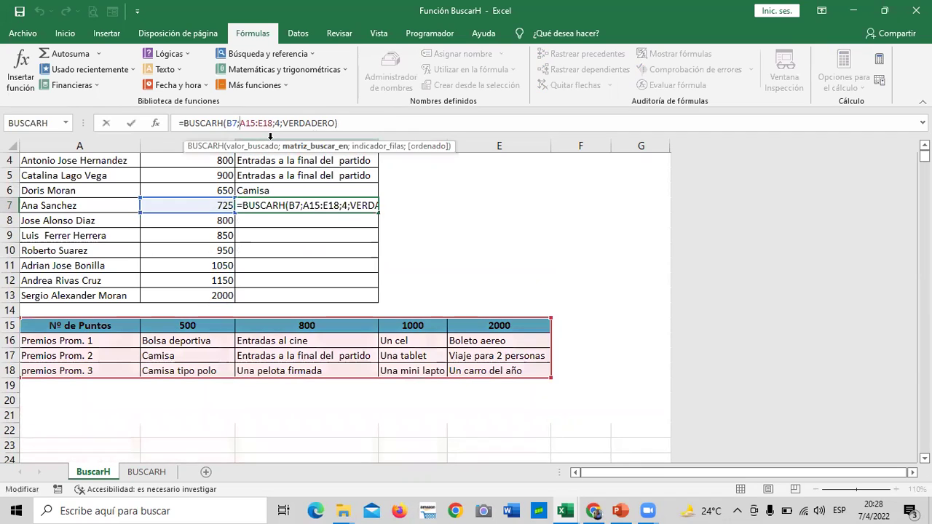
{"action": "type", "text": "$A"}
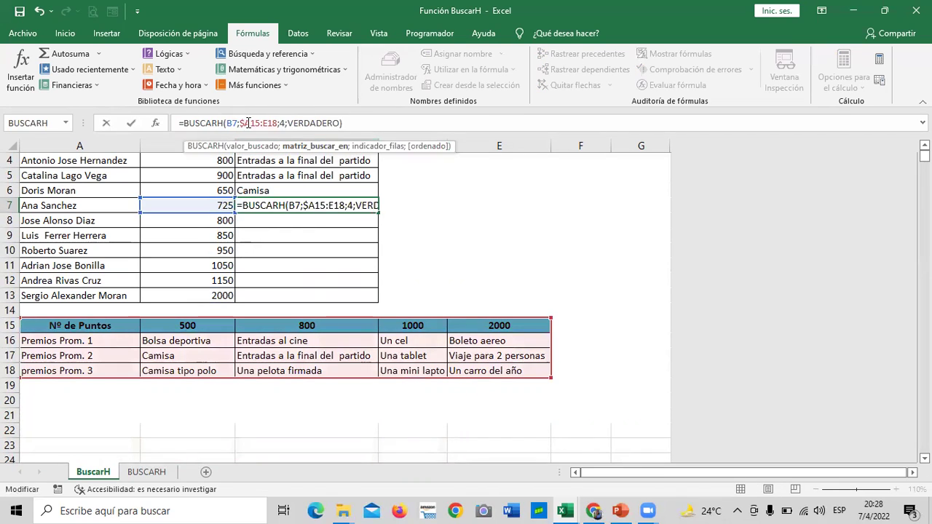
{"action": "type", "text": "$"}
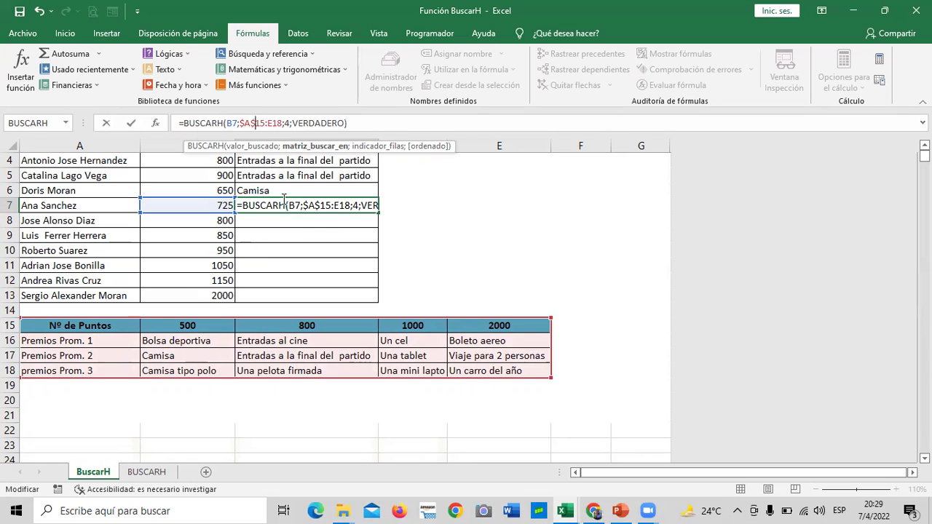
{"action": "left_click", "coordinate": [268, 123]}
{"action": "type", "text": "$"}
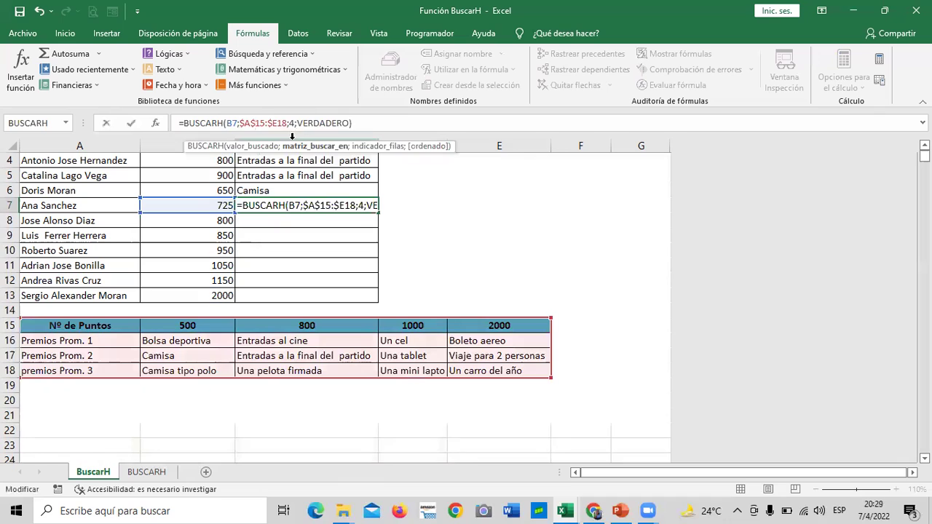
{"action": "left_click", "coordinate": [281, 123]}
{"action": "type", "text": "$"}
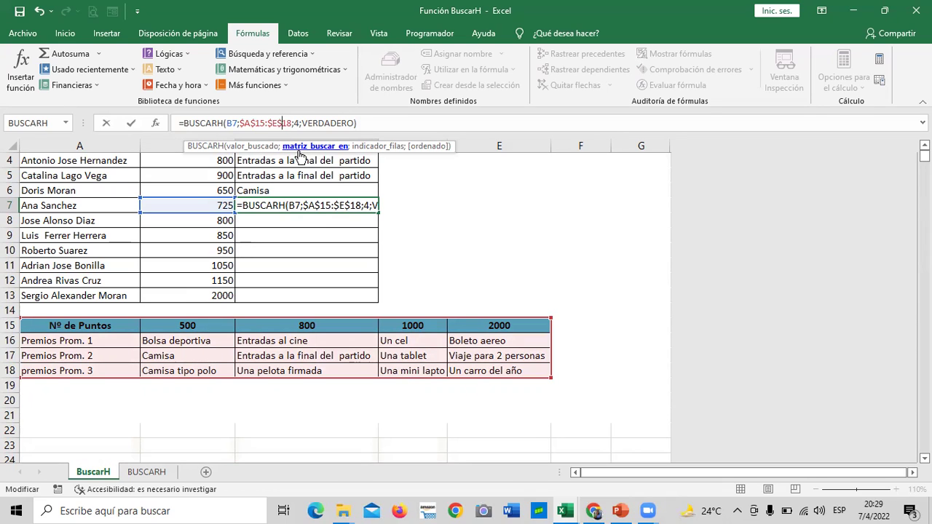
{"action": "key", "text": "Return"}
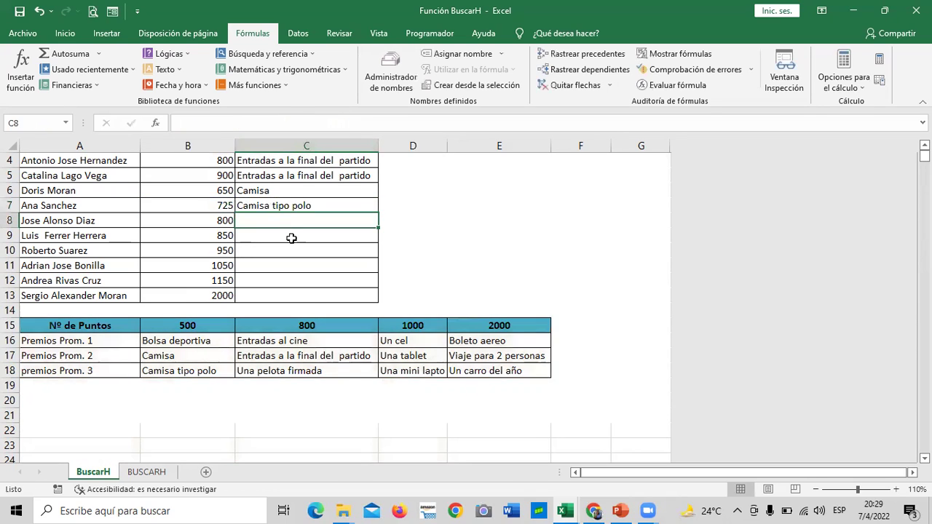
{"action": "left_click", "coordinate": [306, 206]}
Step: Fill C7's prize formula down through C13 and check the C13 formula
{"action": "left_click_drag", "start_coordinate": [374, 217], "coordinate": [380, 299]}
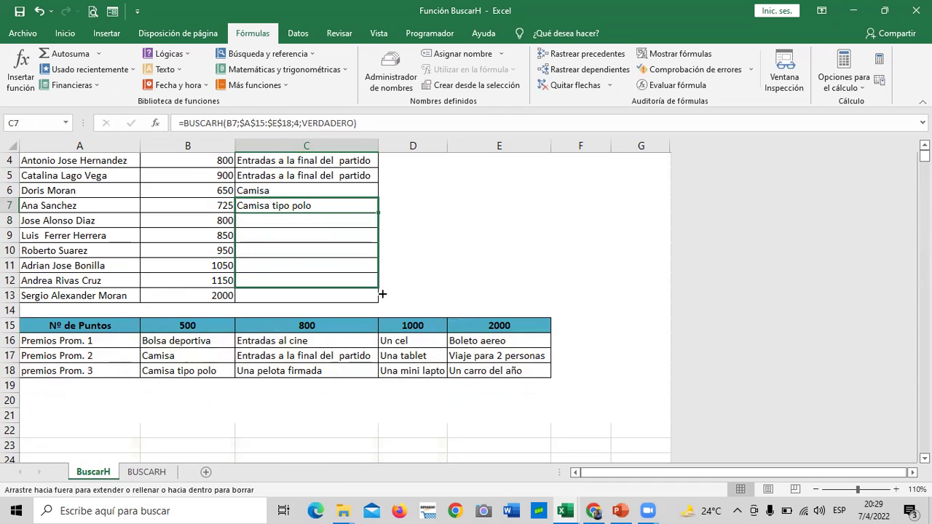
{"action": "left_click", "coordinate": [420, 280]}
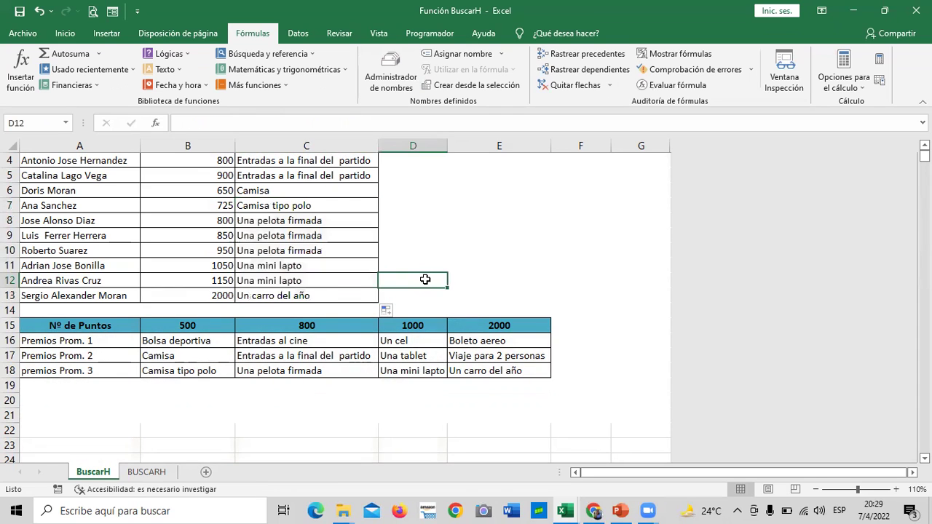
{"action": "left_click", "coordinate": [333, 294]}
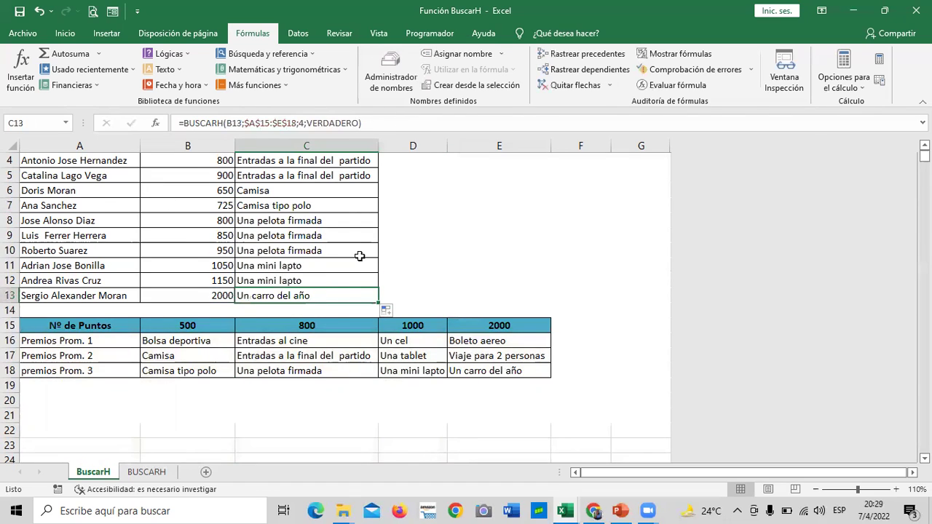
{"action": "left_click", "coordinate": [385, 123]}
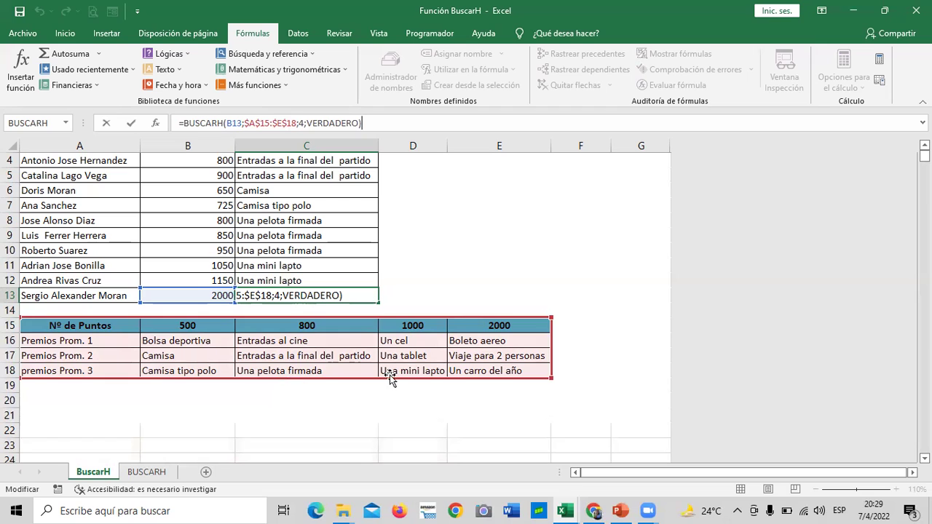
{"action": "key", "text": "Return"}
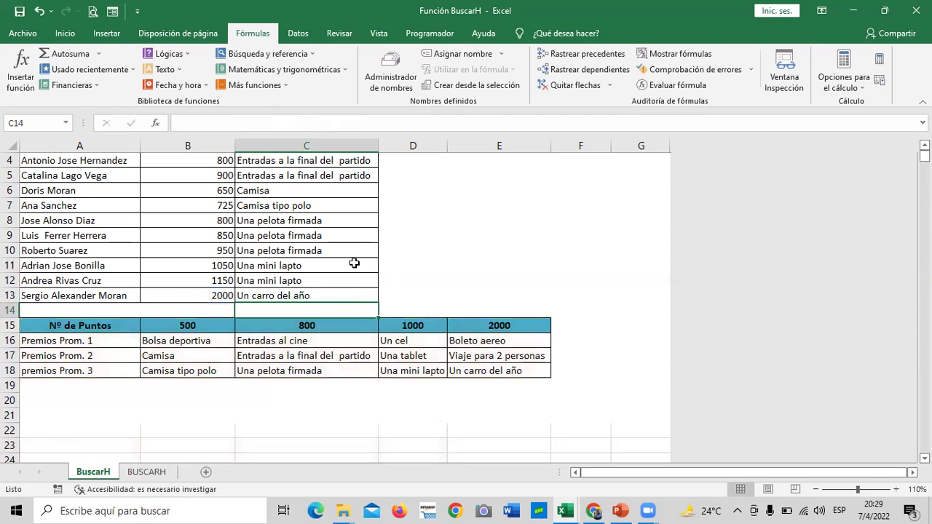
Step: Verify the copied formulas in C11, C9 and C8 keep the fixed table range
{"action": "left_click", "coordinate": [354, 263]}
{"action": "left_click", "coordinate": [394, 123]}
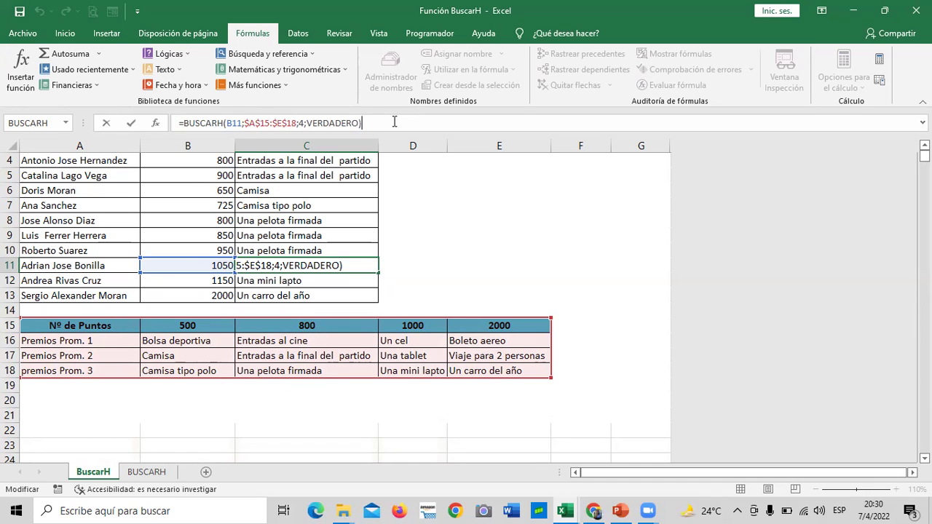
{"action": "key", "text": "Return"}
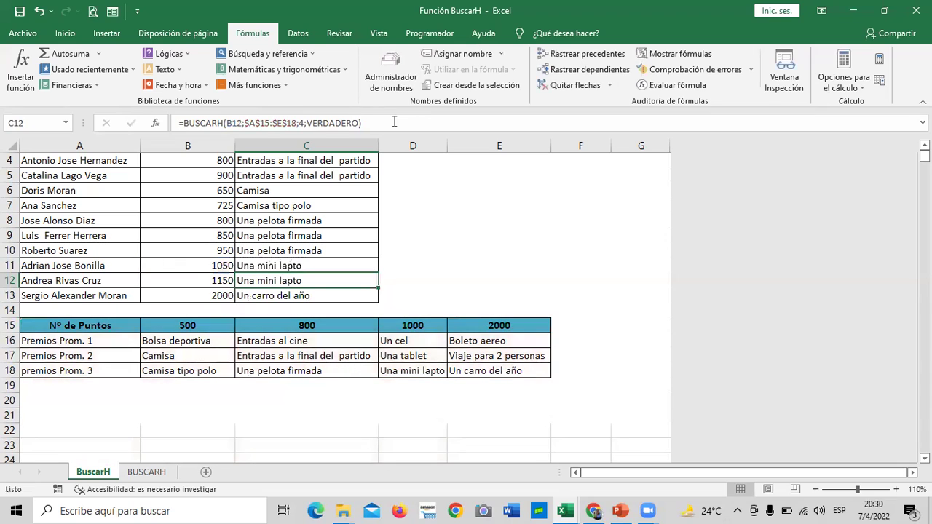
{"action": "left_click", "coordinate": [322, 233]}
{"action": "left_click", "coordinate": [372, 121]}
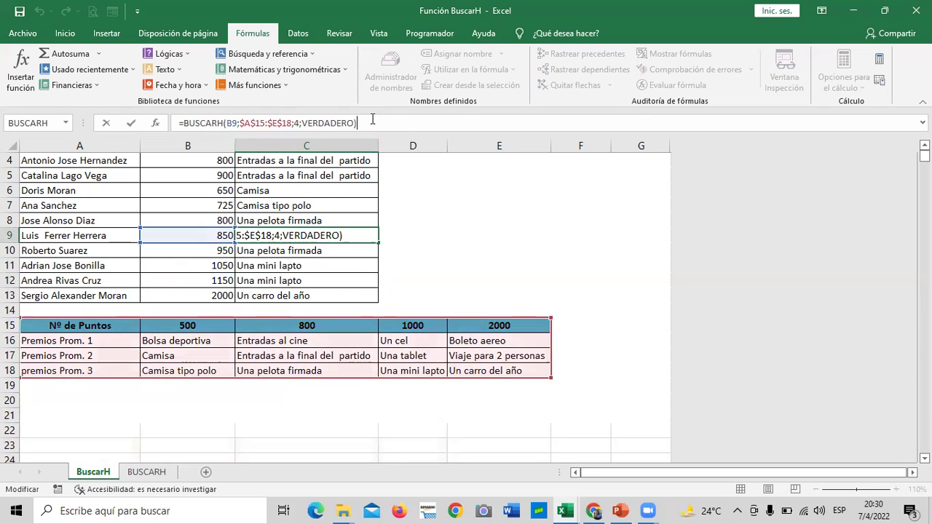
{"action": "key", "text": "Return"}
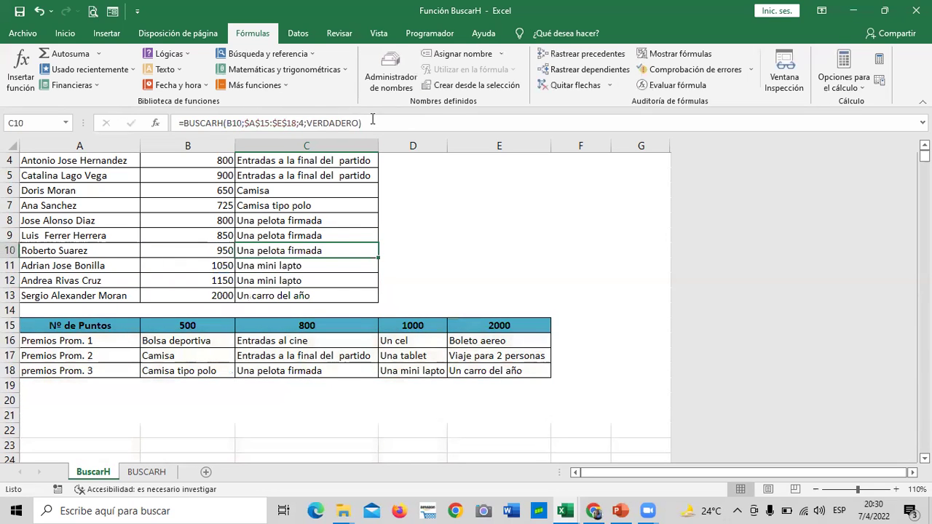
{"action": "left_click", "coordinate": [337, 220]}
{"action": "left_click", "coordinate": [385, 120]}
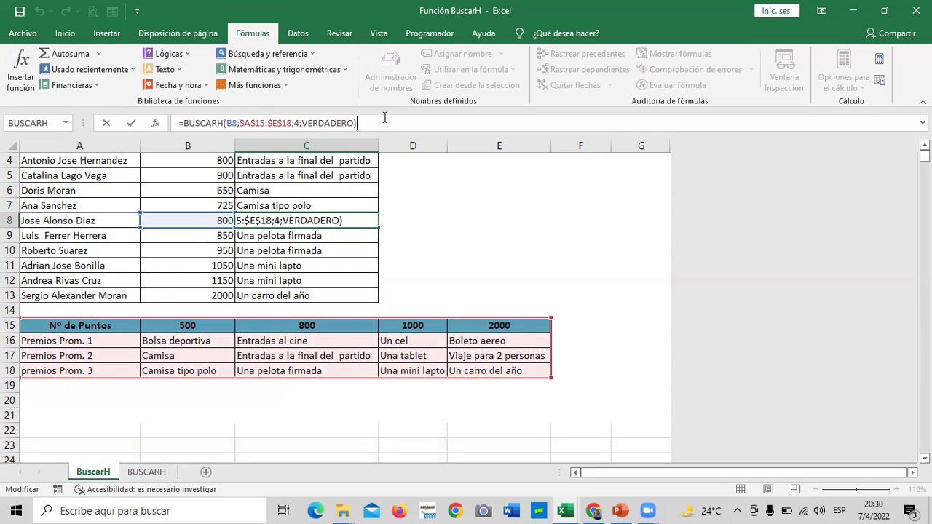
{"action": "key", "text": "Return"}
{"action": "left_click", "coordinate": [430, 195]}
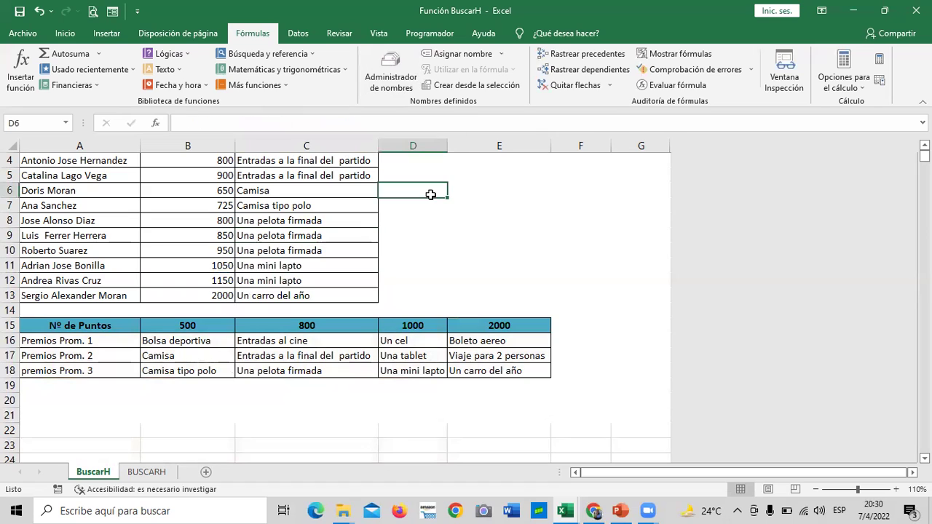
{"action": "left_click", "coordinate": [474, 251]}
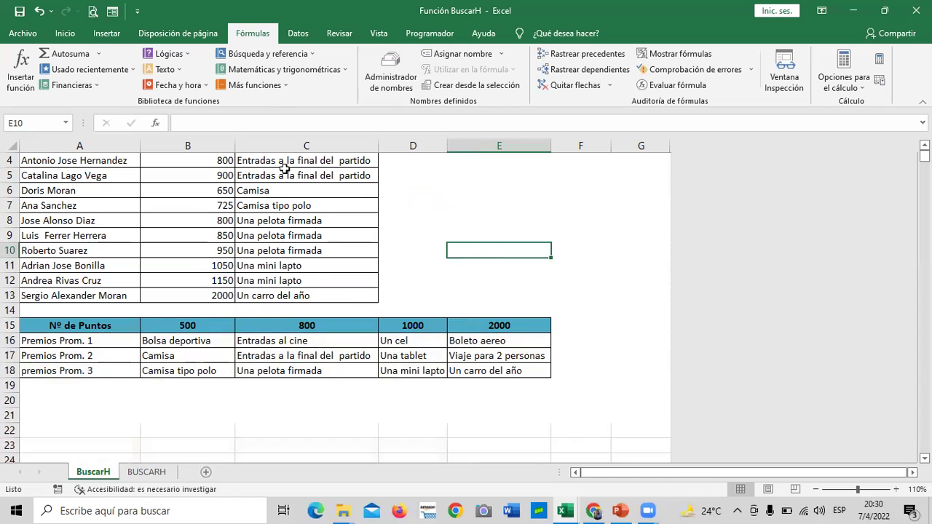
{"action": "scroll", "coordinate": [308, 239], "scroll_direction": "up", "scroll_amount": 1}
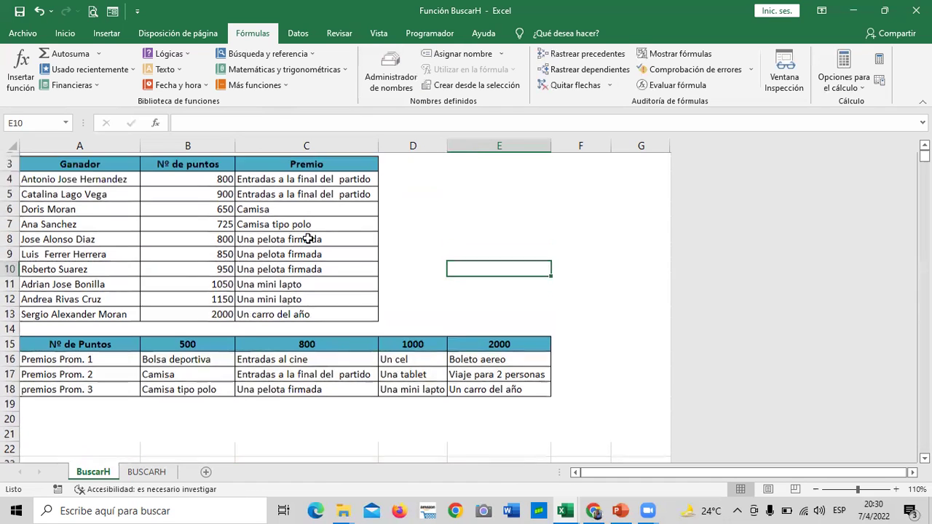
{"action": "scroll", "coordinate": [309, 239], "scroll_direction": "up", "scroll_amount": 1}
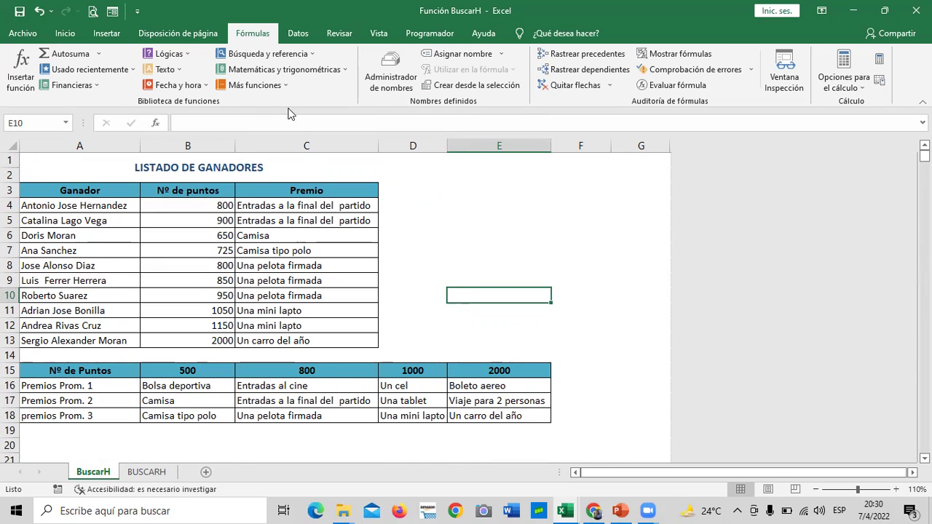
{"action": "left_click", "coordinate": [327, 223]}
{"action": "type", "text": "=BUSCARH(B5;A15:E18;3)"}
{"action": "left_click", "coordinate": [321, 122]}
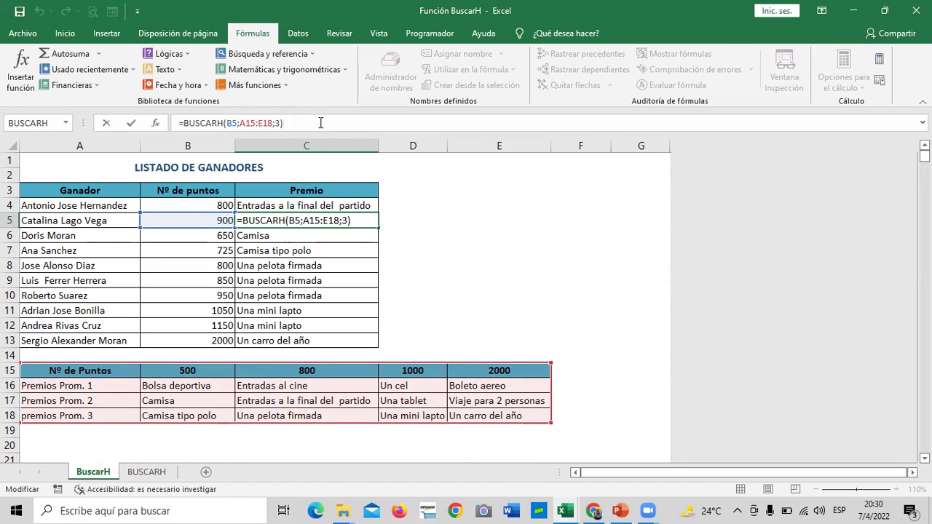
{"action": "key", "text": "Return"}
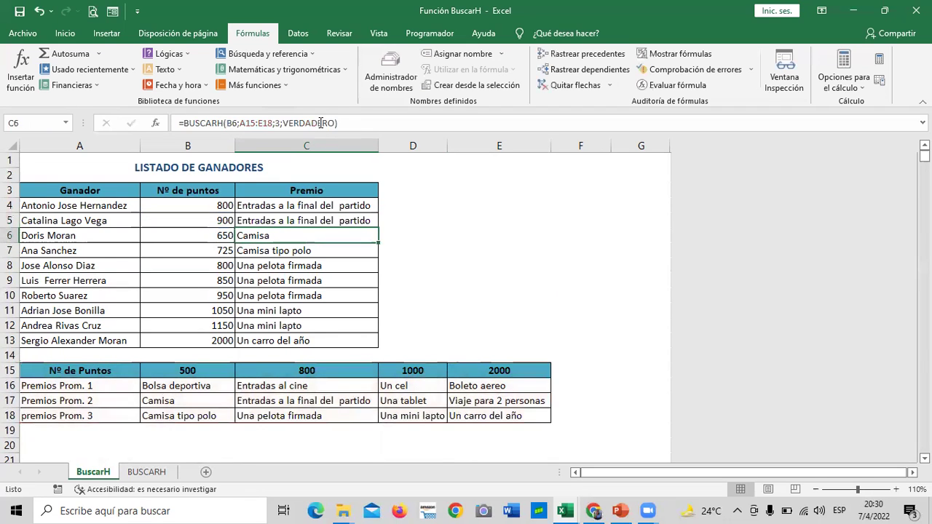
{"action": "left_click", "coordinate": [472, 252]}
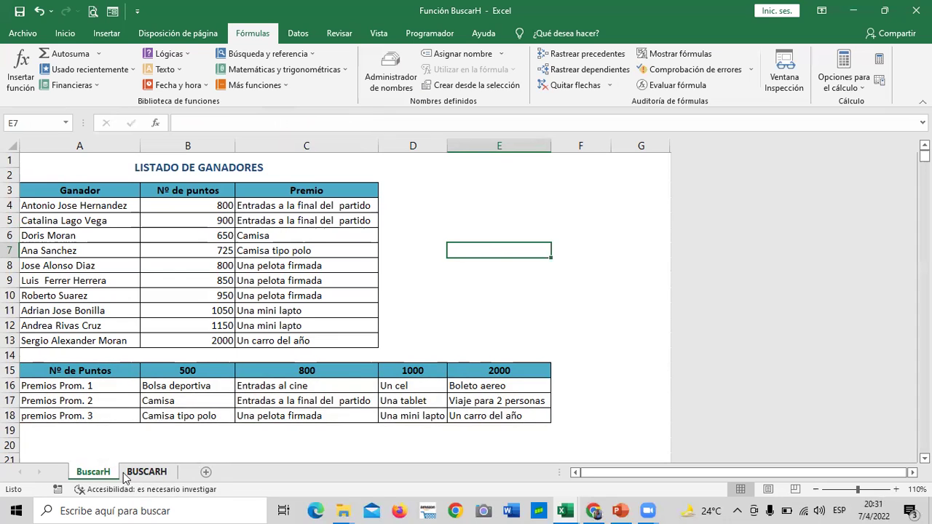
Step: On the BUSCARH sheet, enter product code A05 in cell A12
{"action": "left_click", "coordinate": [156, 475]}
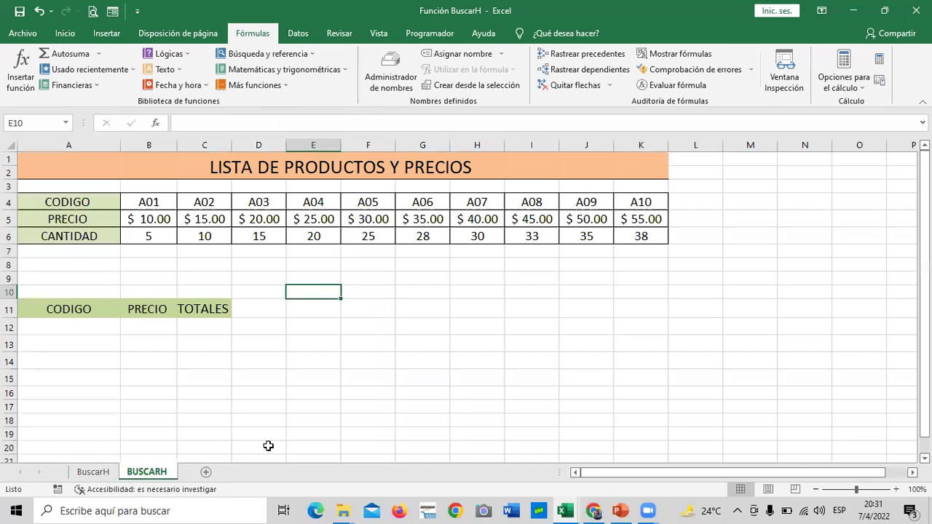
{"action": "left_click", "coordinate": [584, 355]}
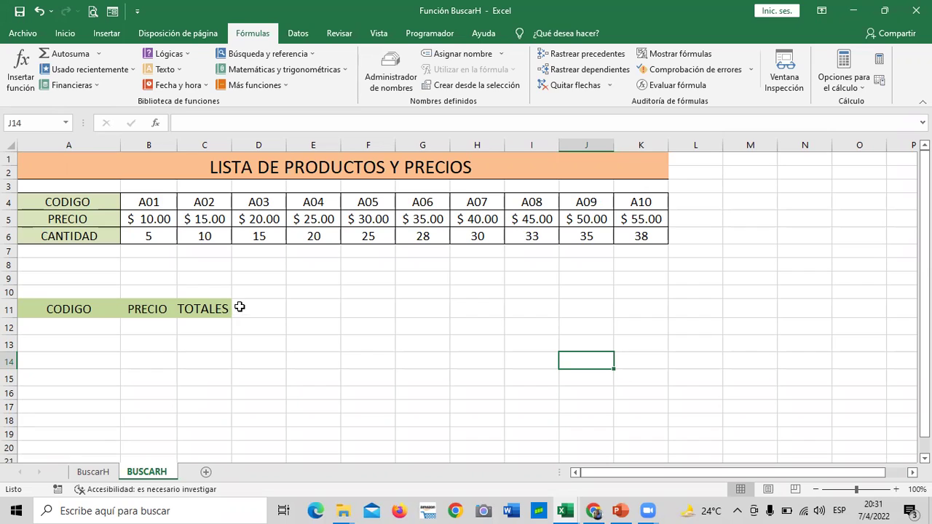
{"action": "left_click", "coordinate": [299, 303]}
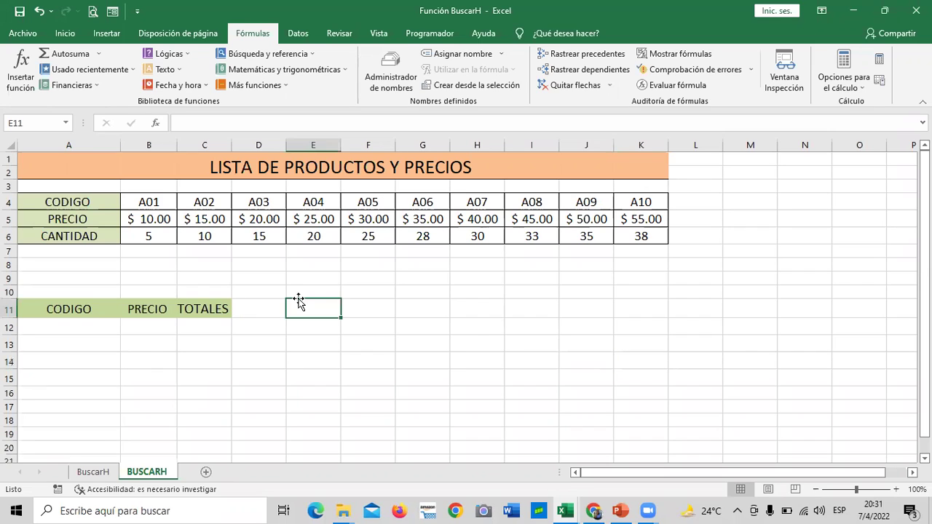
{"action": "left_click", "coordinate": [77, 331]}
{"action": "left_click", "coordinate": [339, 359]}
{"action": "left_click", "coordinate": [77, 331]}
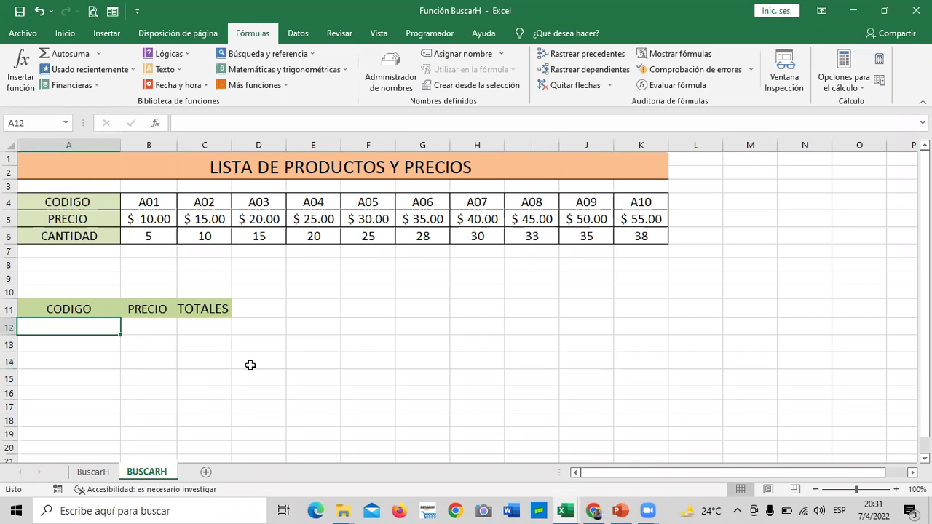
{"action": "type", "text": "A"}
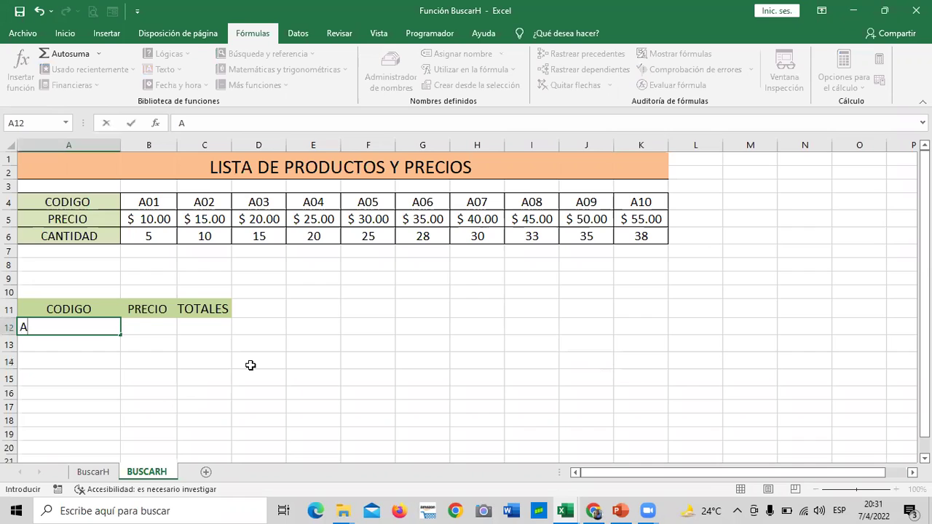
{"action": "type", "text": "0"}
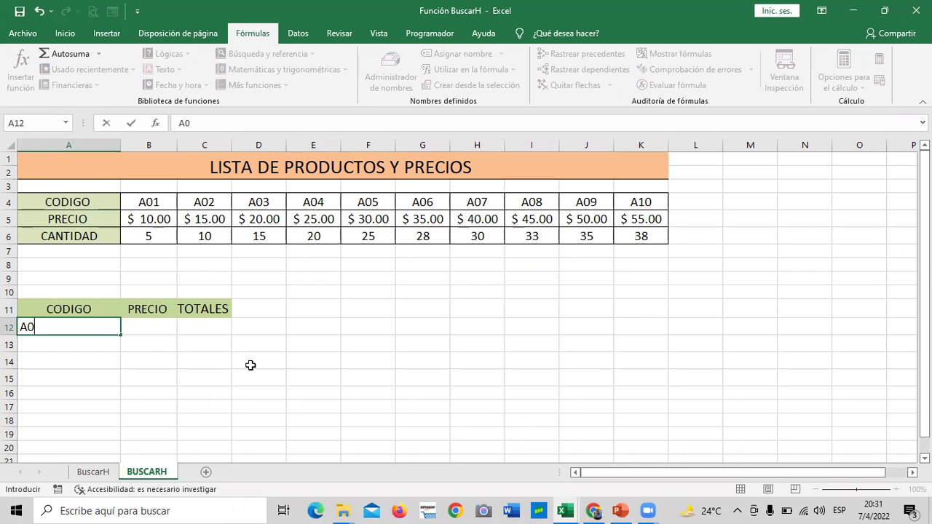
{"action": "type", "text": "5"}
{"action": "key", "text": "Return"}
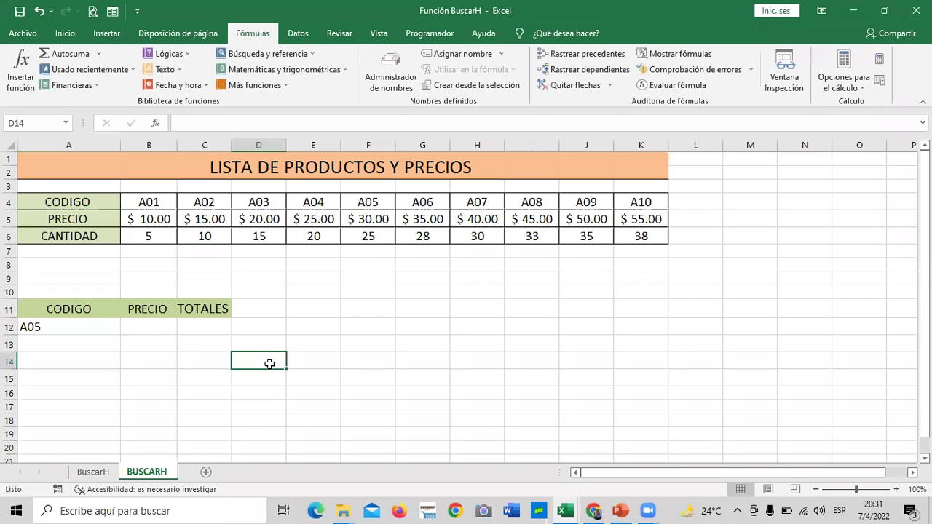
Step: Start B12's formula as =BUSCARH(A12;B4:K6; using the autocomplete
{"action": "left_click", "coordinate": [147, 326]}
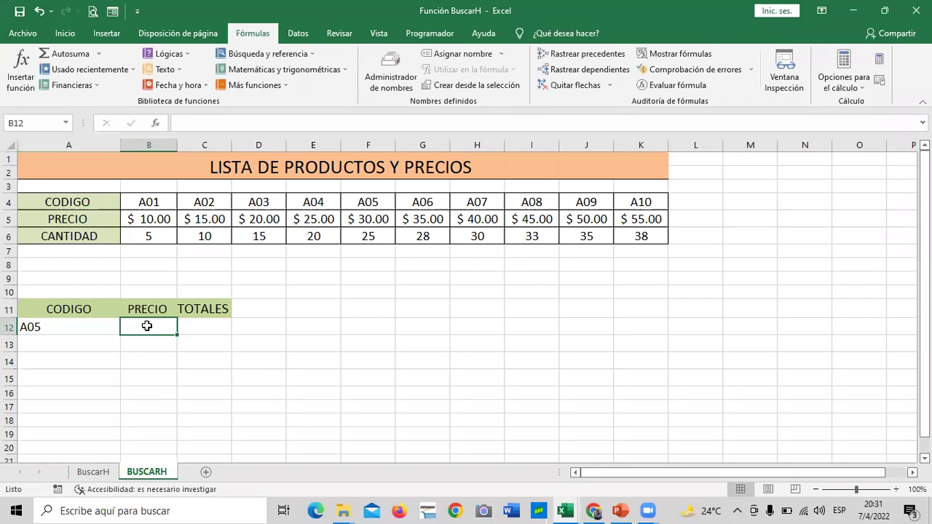
{"action": "type", "text": "=BUSC"}
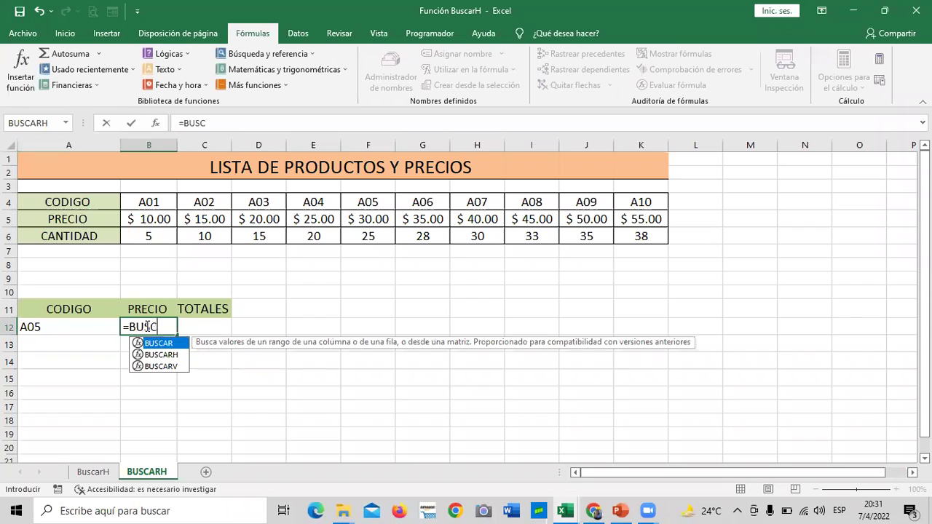
{"action": "double_click", "coordinate": [167, 355]}
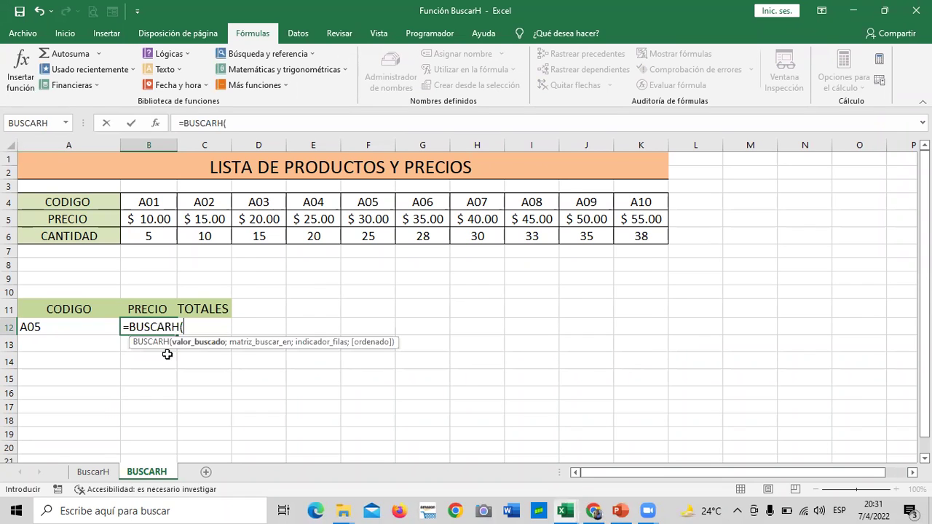
{"action": "left_click", "coordinate": [72, 323]}
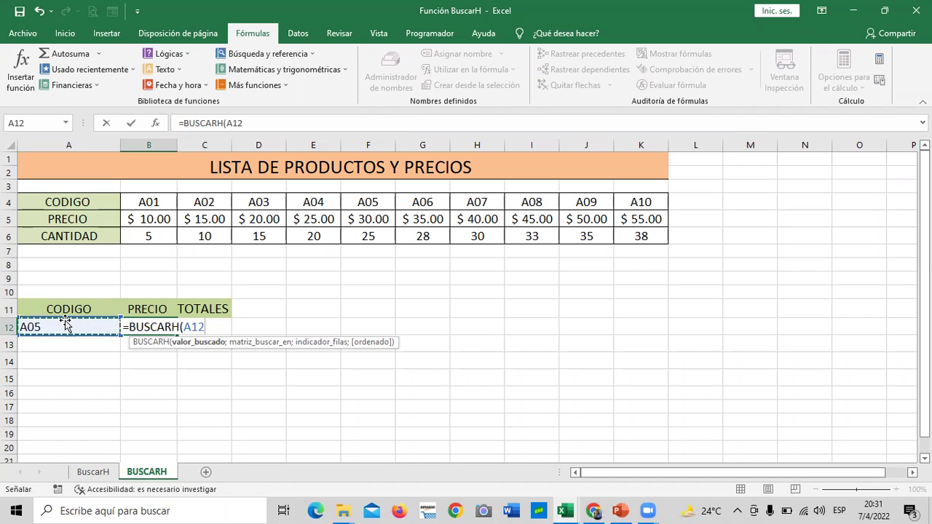
{"action": "type", "text": ";"}
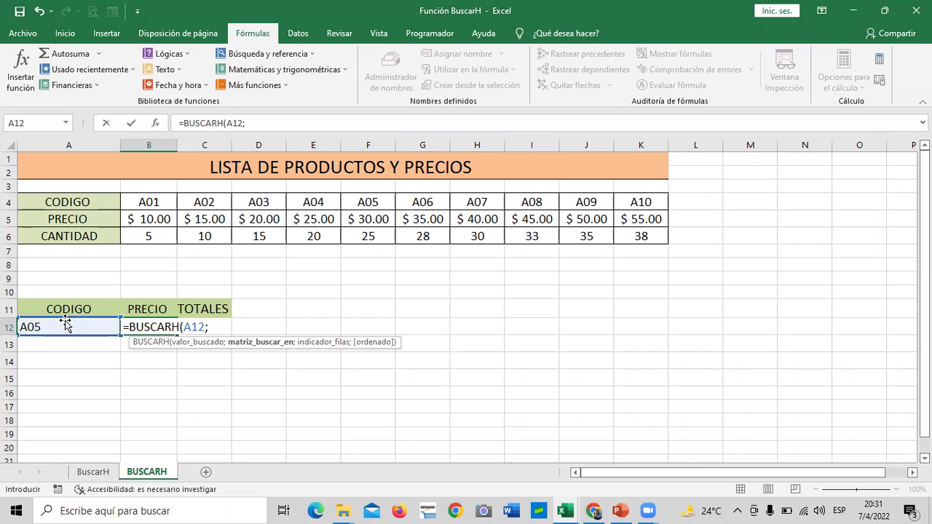
{"action": "left_click_drag", "start_coordinate": [153, 202], "coordinate": [628, 237]}
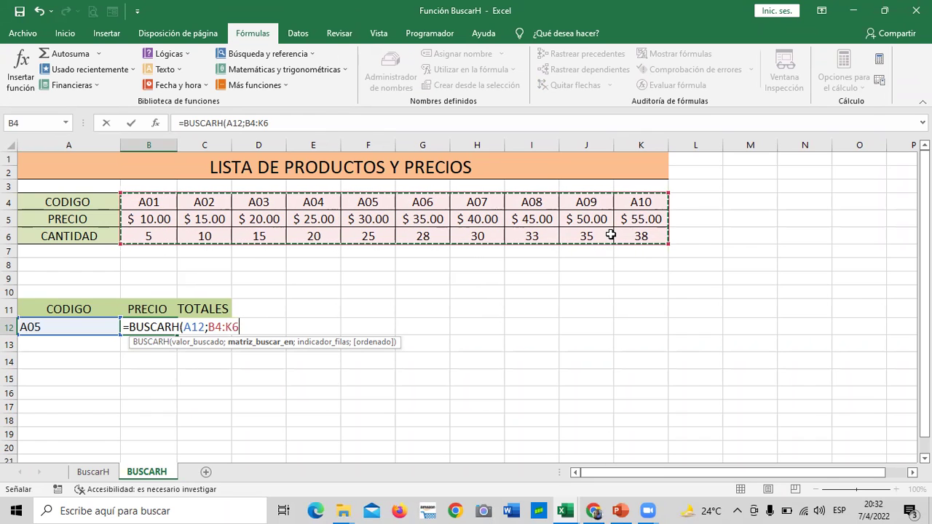
{"action": "type", "text": ";"}
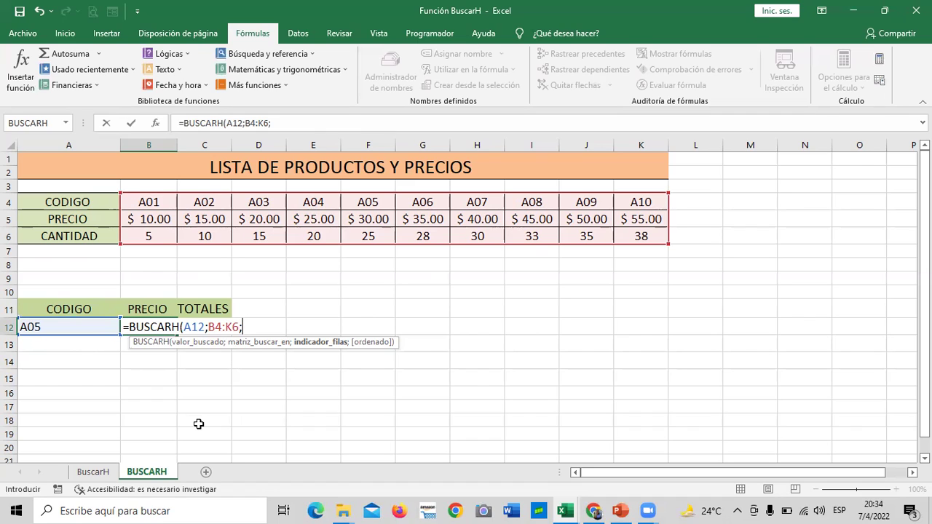
Step: Complete B12 as =BUSCARH(A12;B4:K6;2;FALSO), returning 30
{"action": "type", "text": "2"}
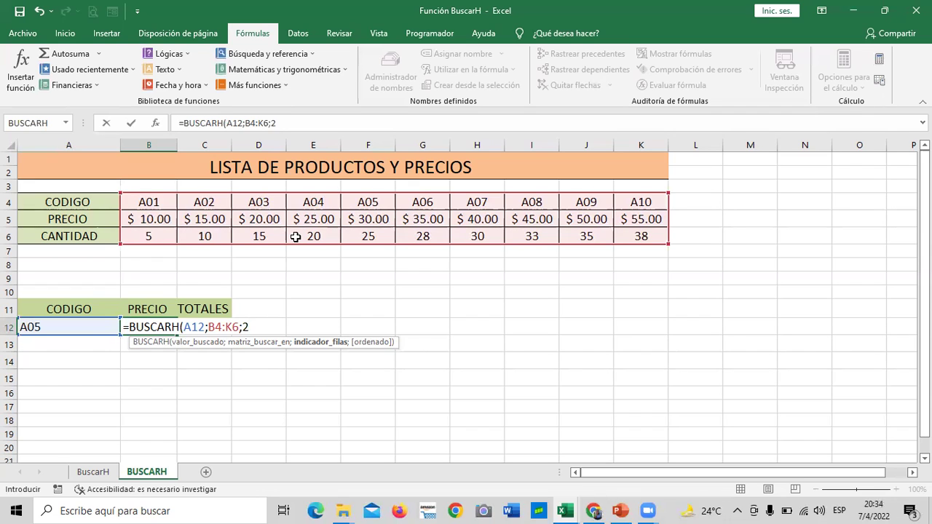
{"action": "type", "text": ";"}
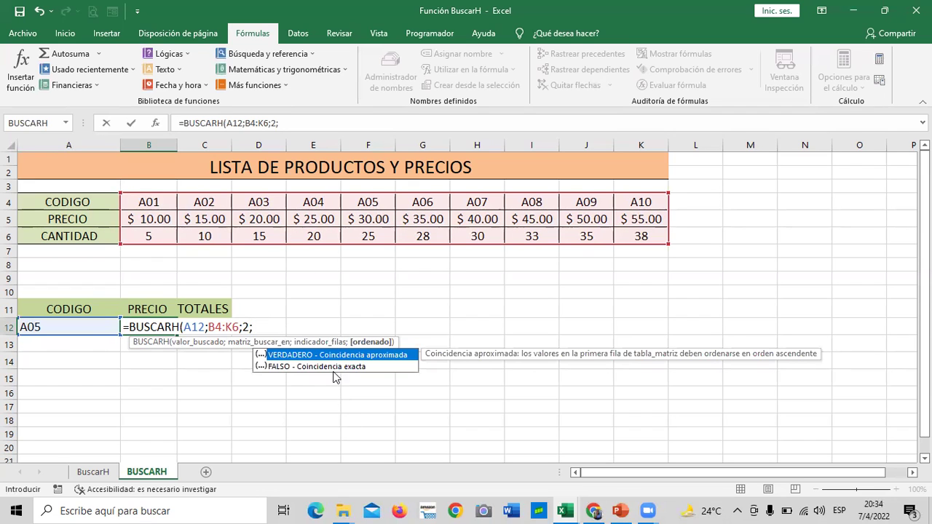
{"action": "double_click", "coordinate": [329, 366]}
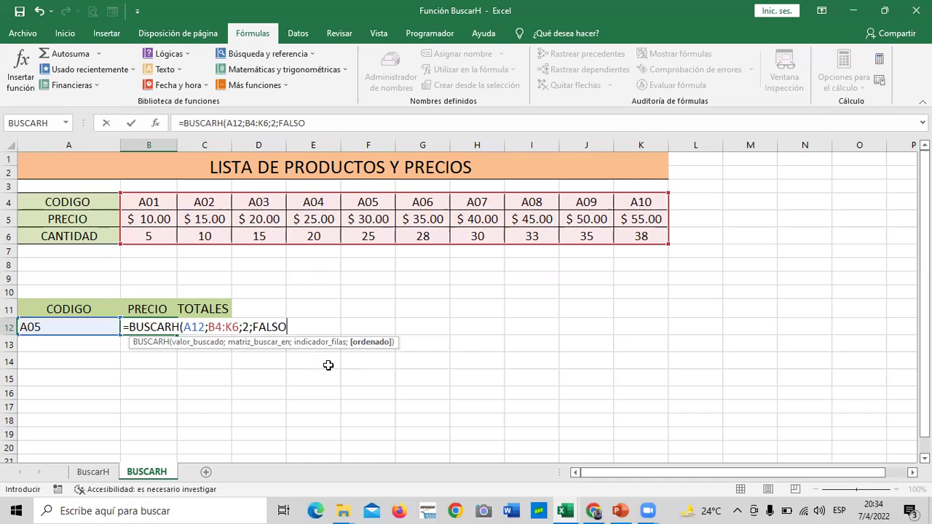
{"action": "type", "text": ")"}
{"action": "key", "text": "Return"}
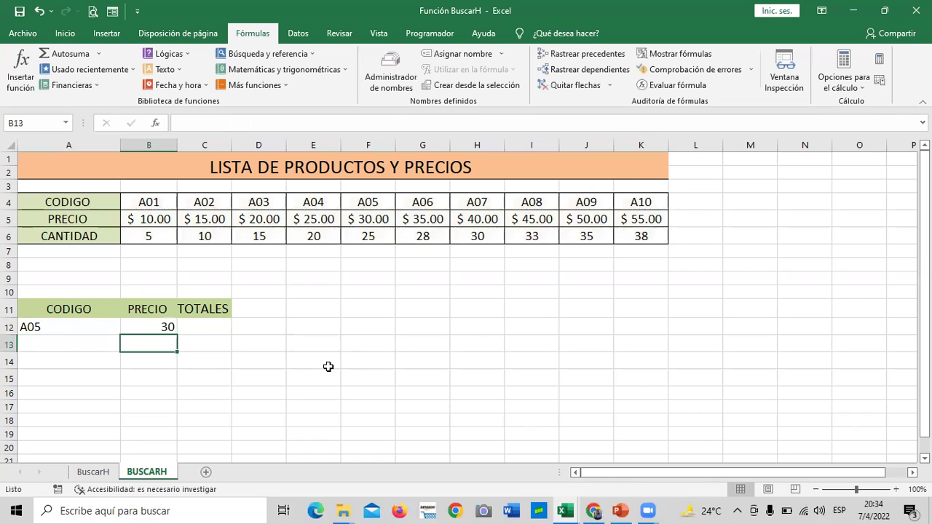
Step: Compare B12's result with A05's price in F5, then clear A05 from A12
{"action": "left_click", "coordinate": [294, 342]}
{"action": "left_click", "coordinate": [88, 325]}
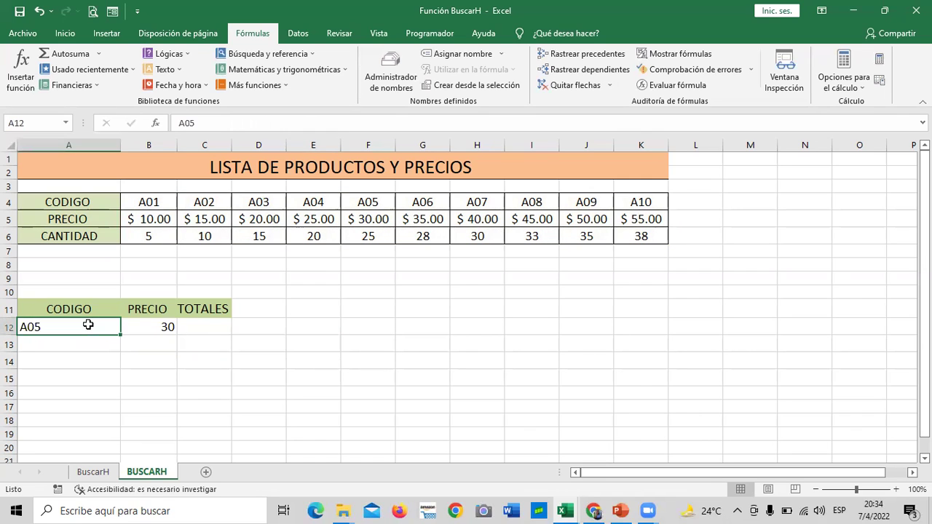
{"action": "left_click", "coordinate": [155, 325]}
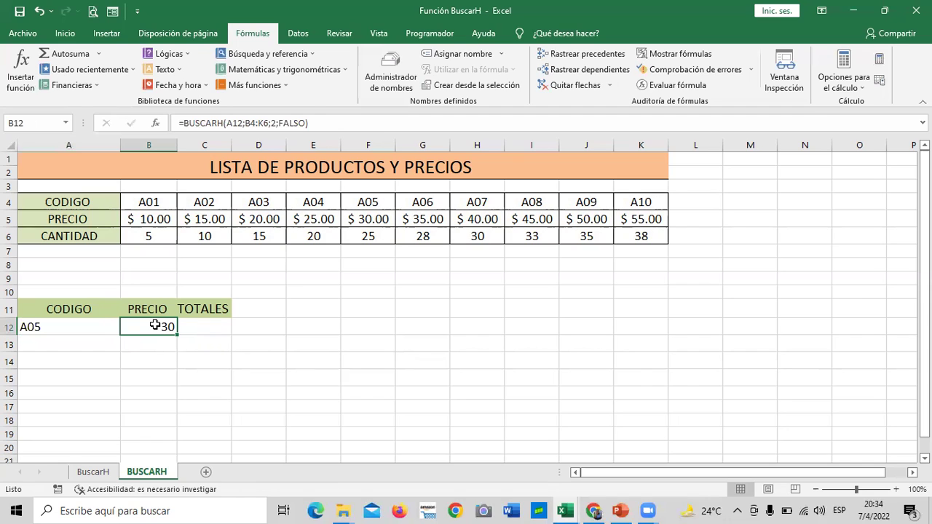
{"action": "left_click", "coordinate": [362, 217]}
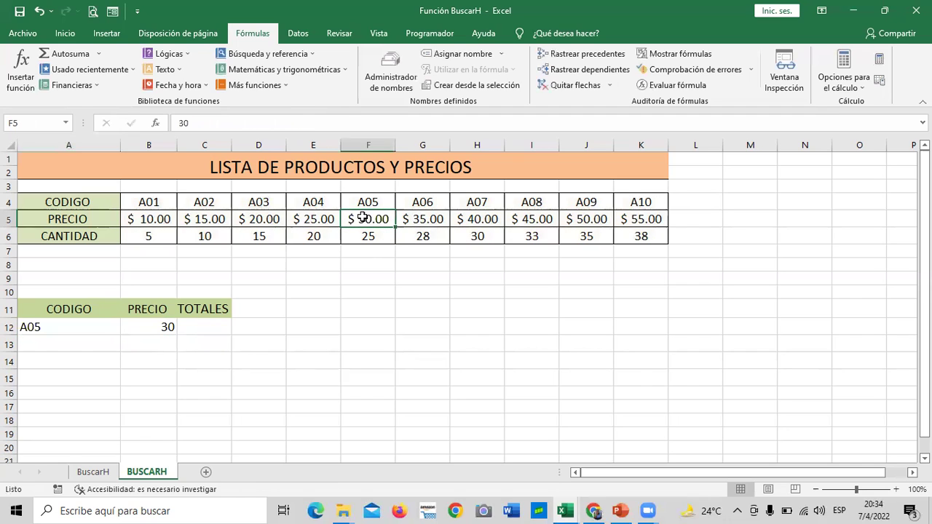
{"action": "left_click", "coordinate": [155, 327]}
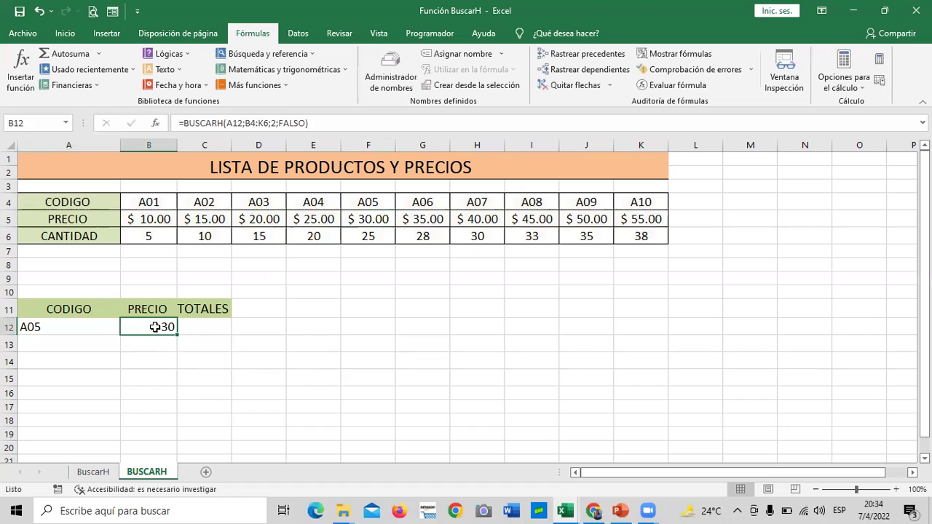
{"action": "left_click", "coordinate": [158, 378]}
{"action": "left_click", "coordinate": [157, 328]}
{"action": "left_click", "coordinate": [79, 326]}
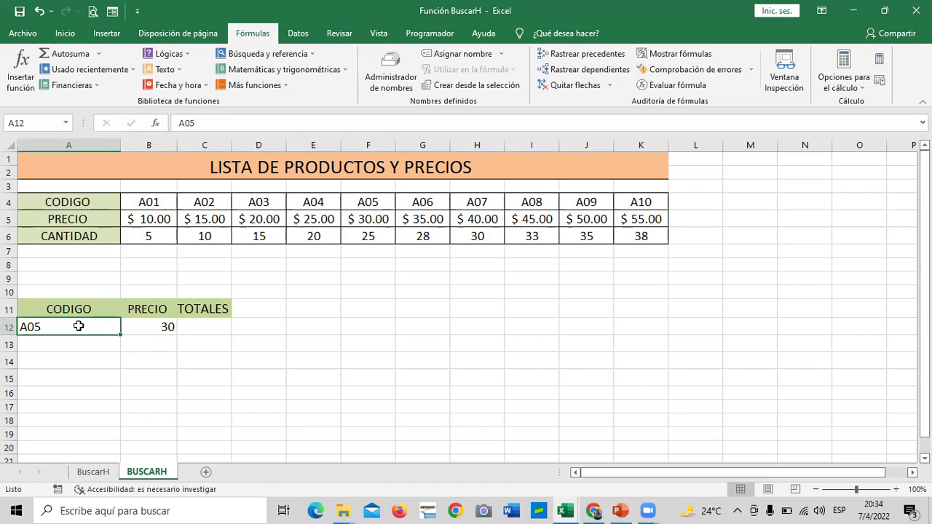
{"action": "key", "text": "BackSpace"}
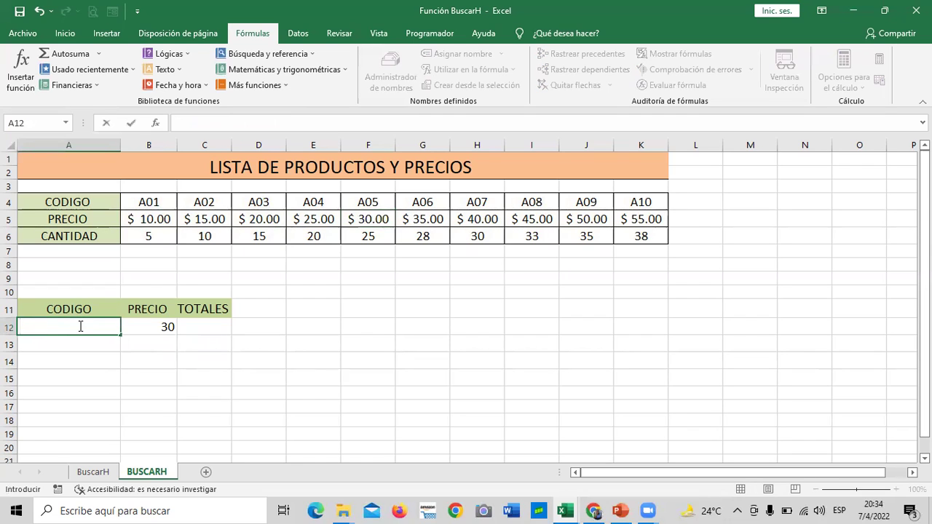
Step: Erase the partial entry A0 from A12 and commit it empty, leaving #N/D in B12
{"action": "type", "text": "A0"}
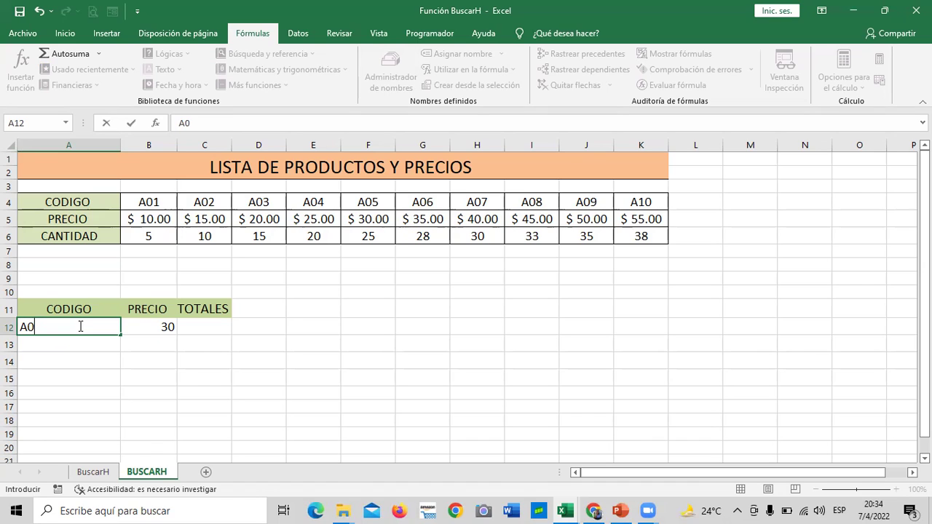
{"action": "key", "text": "BackSpace"}
{"action": "key", "text": "BackSpace"}
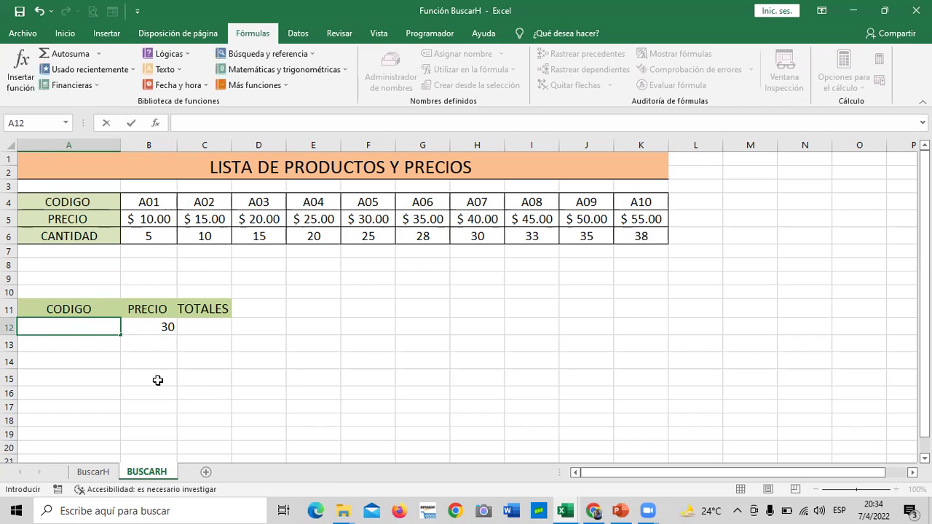
{"action": "left_click", "coordinate": [226, 380]}
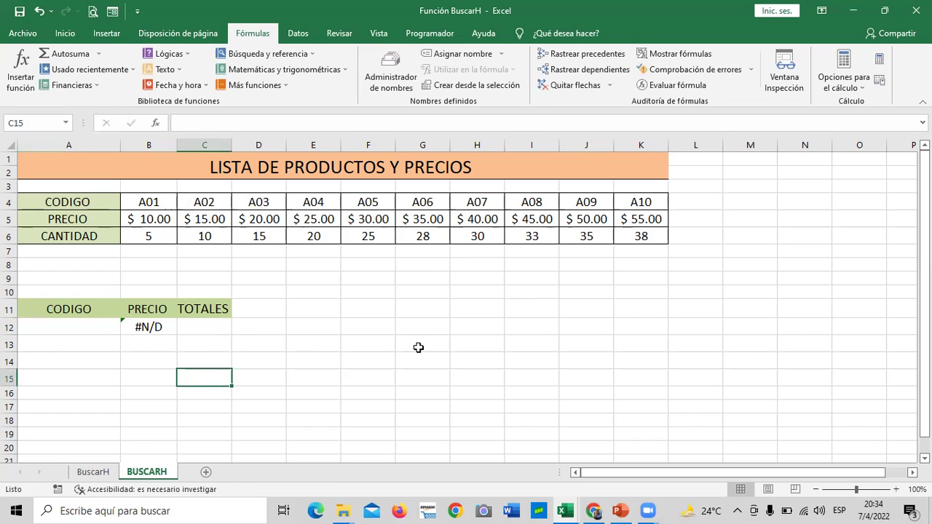
{"action": "left_click", "coordinate": [76, 327]}
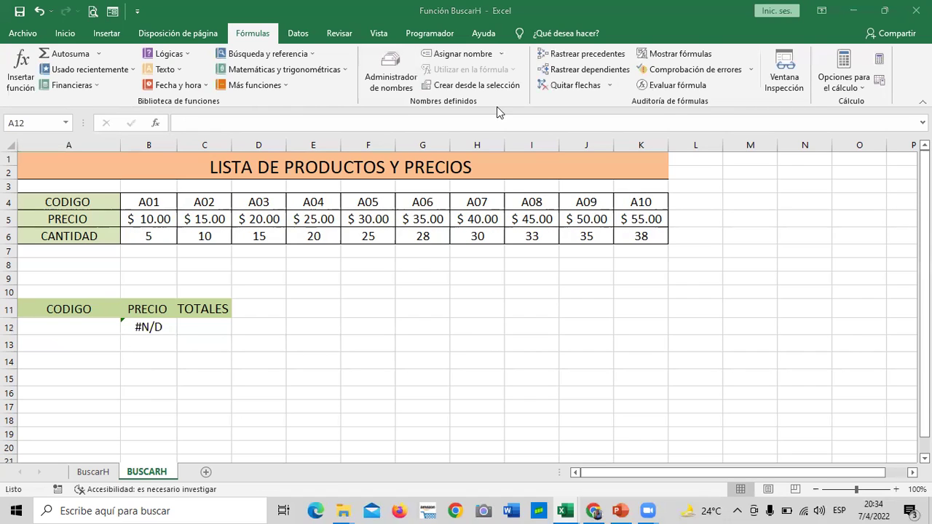
Step: Give A12 a Lista data validation with source =$B$4:$K$4
{"action": "left_click", "coordinate": [300, 35]}
{"action": "left_click", "coordinate": [541, 86]}
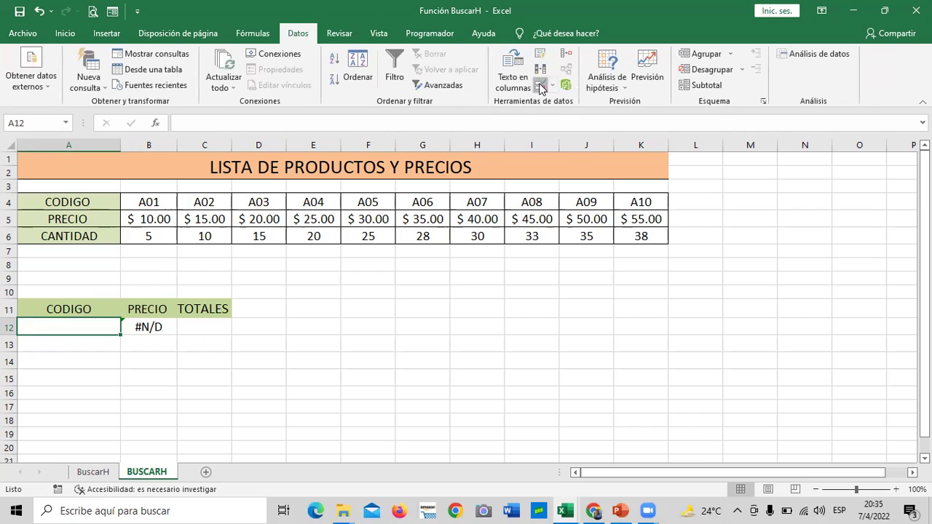
{"action": "left_click_drag", "start_coordinate": [560, 131], "coordinate": [554, 112]}
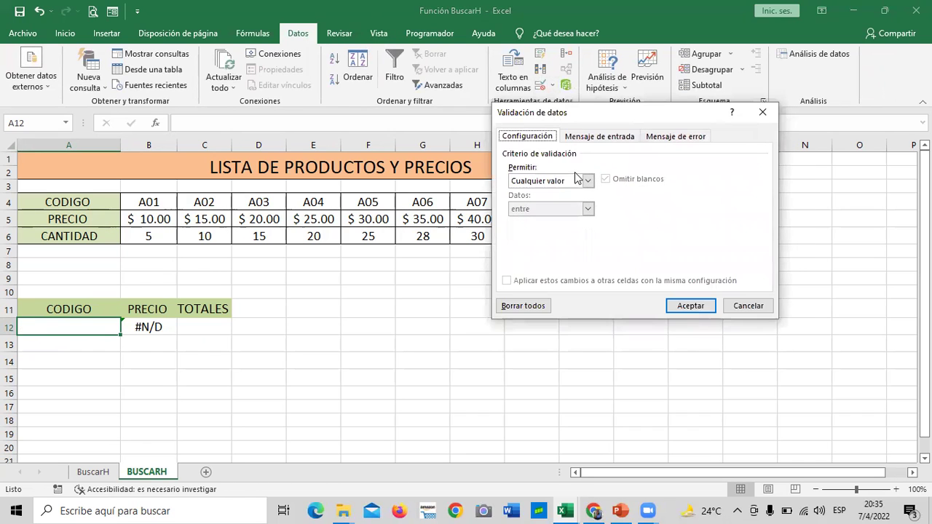
{"action": "left_click", "coordinate": [587, 180]}
{"action": "left_click", "coordinate": [520, 220]}
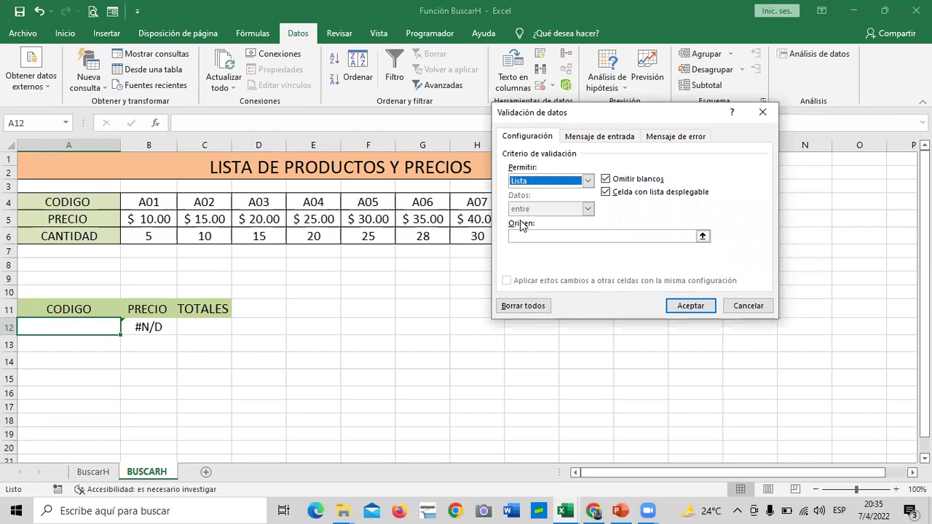
{"action": "left_click", "coordinate": [702, 236]}
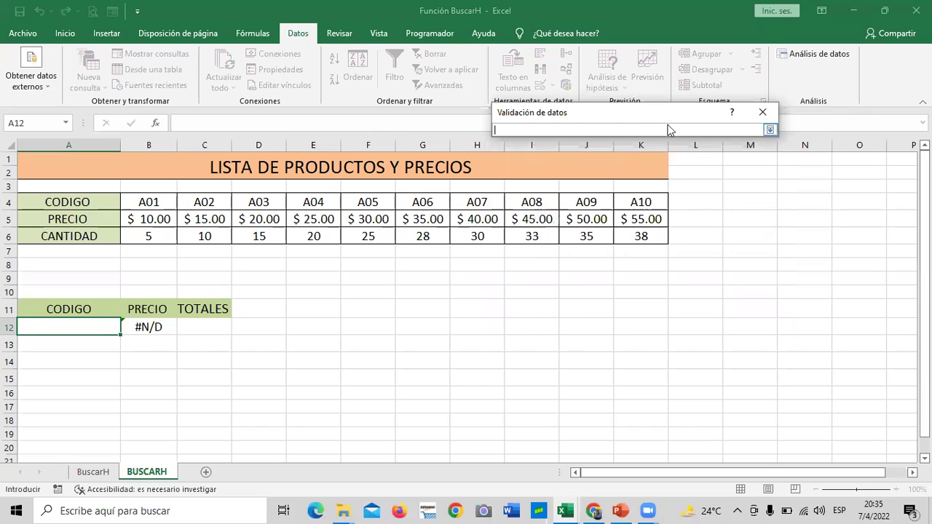
{"action": "left_click_drag", "start_coordinate": [156, 202], "coordinate": [641, 201]}
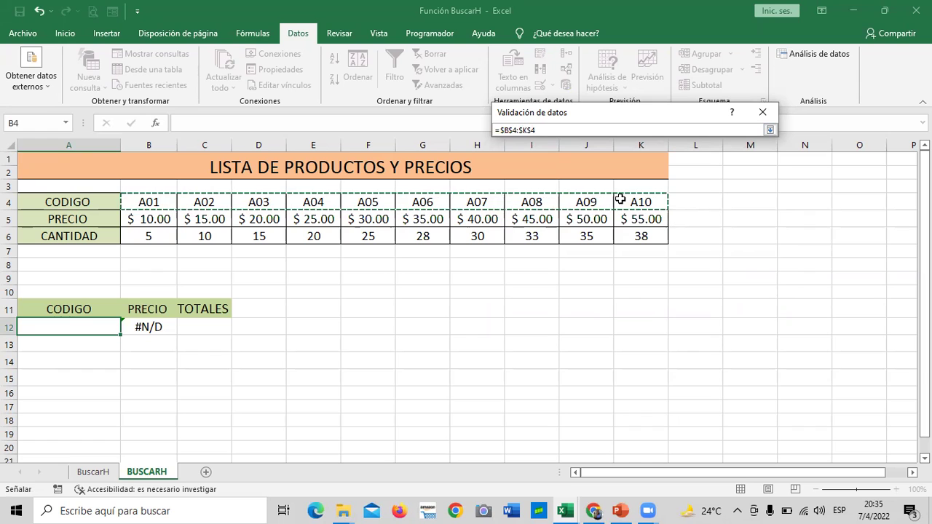
{"action": "left_click", "coordinate": [771, 130]}
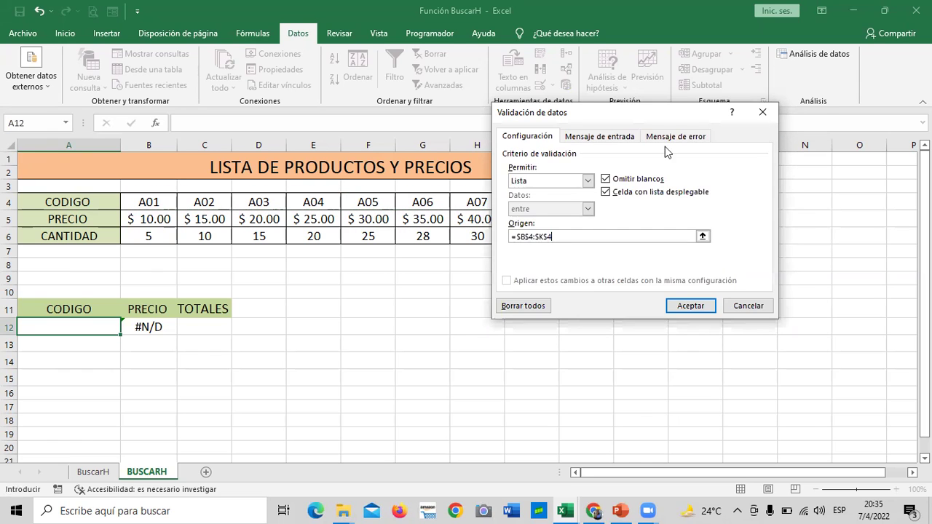
{"action": "left_click", "coordinate": [691, 305]}
{"action": "left_click", "coordinate": [543, 350]}
{"action": "left_click", "coordinate": [79, 327]}
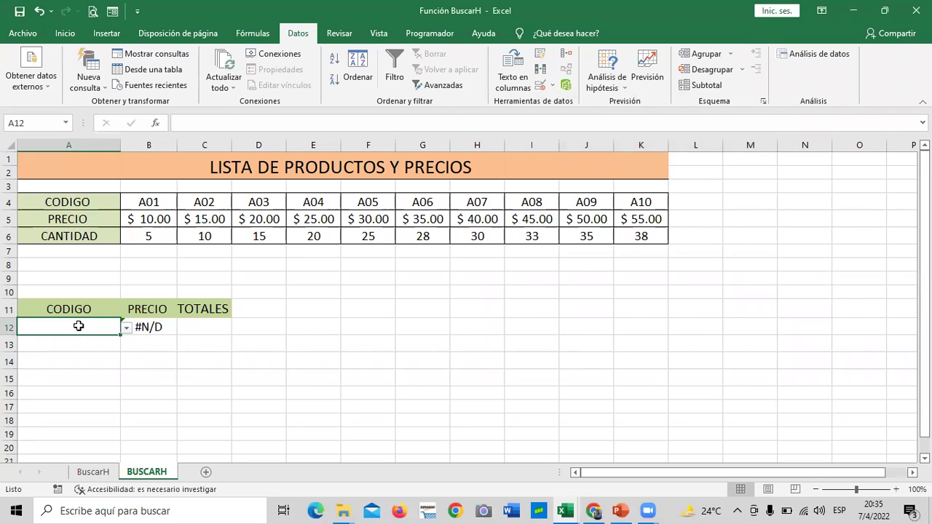
Step: Pick A06, then A04, from A12's code dropdown and watch B12's price
{"action": "left_click", "coordinate": [128, 330]}
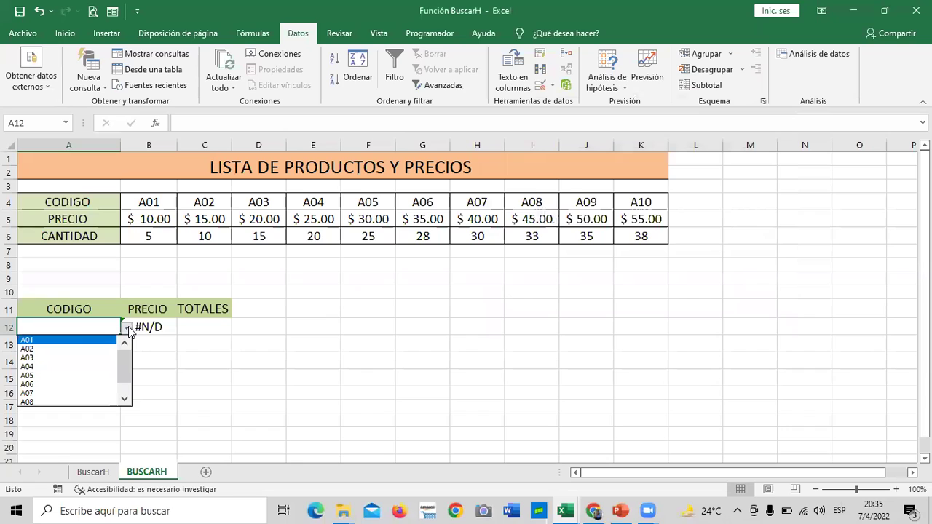
{"action": "left_click", "coordinate": [64, 381]}
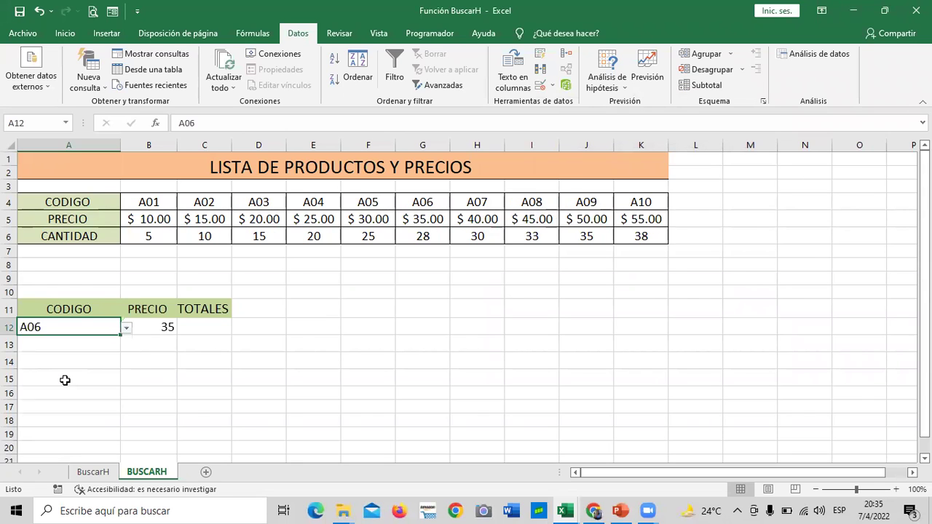
{"action": "left_click", "coordinate": [127, 329]}
{"action": "left_click", "coordinate": [76, 349]}
{"action": "left_click", "coordinate": [314, 362]}
{"action": "left_click", "coordinate": [107, 331]}
Step: Pick A10, then A04 again, leaving B12's price at 25
{"action": "left_click", "coordinate": [126, 329]}
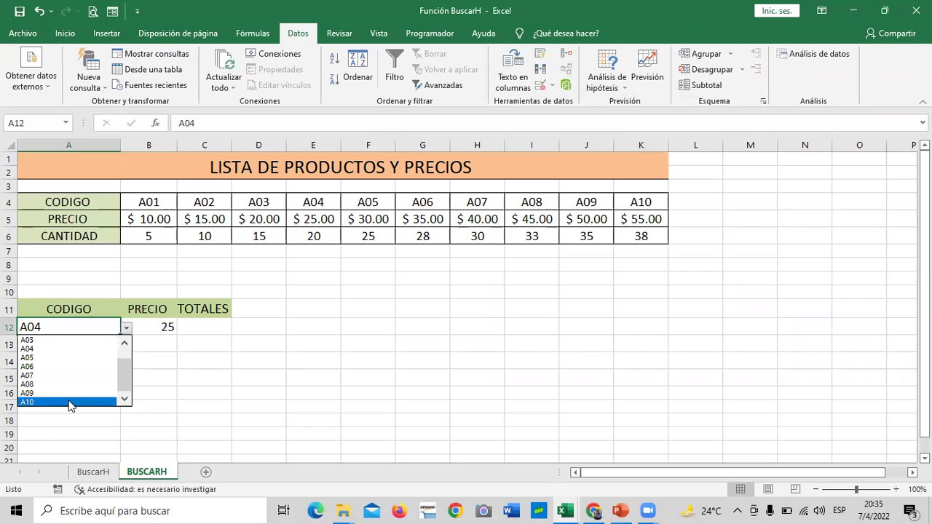
{"action": "left_click", "coordinate": [70, 403]}
{"action": "left_click", "coordinate": [126, 328]}
{"action": "left_click", "coordinate": [70, 349]}
{"action": "left_click", "coordinate": [308, 349]}
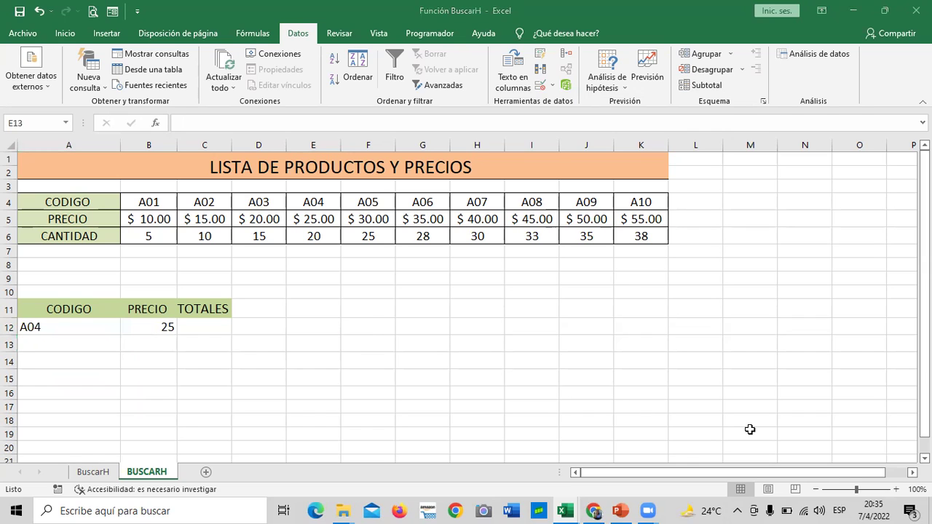
{"action": "left_click", "coordinate": [88, 325]}
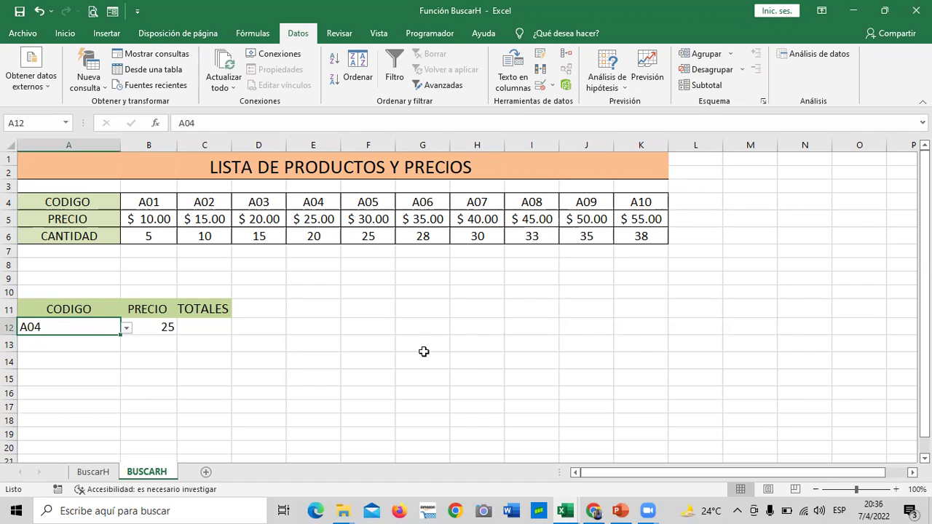
{"action": "left_click", "coordinate": [336, 332]}
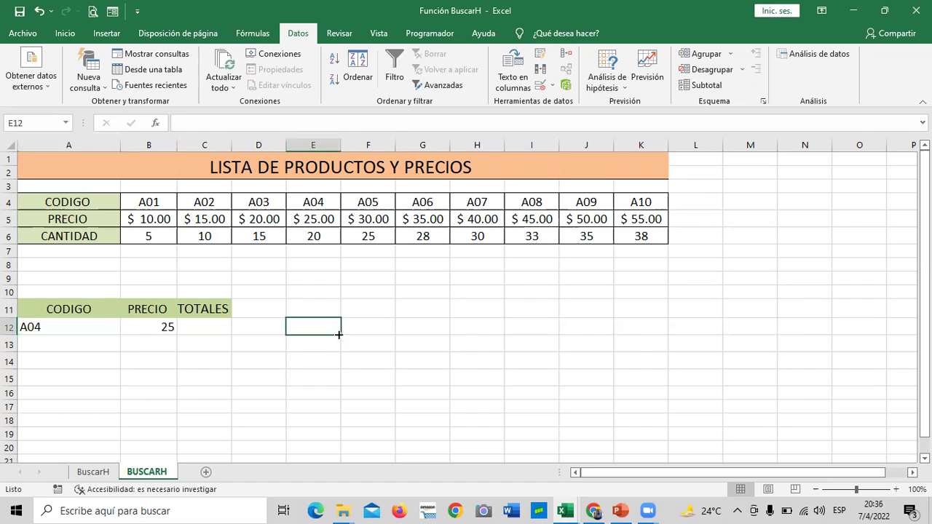
Step: Review B12's formula, then pick A08 and A09 from A12's dropdown
{"action": "left_click", "coordinate": [140, 326]}
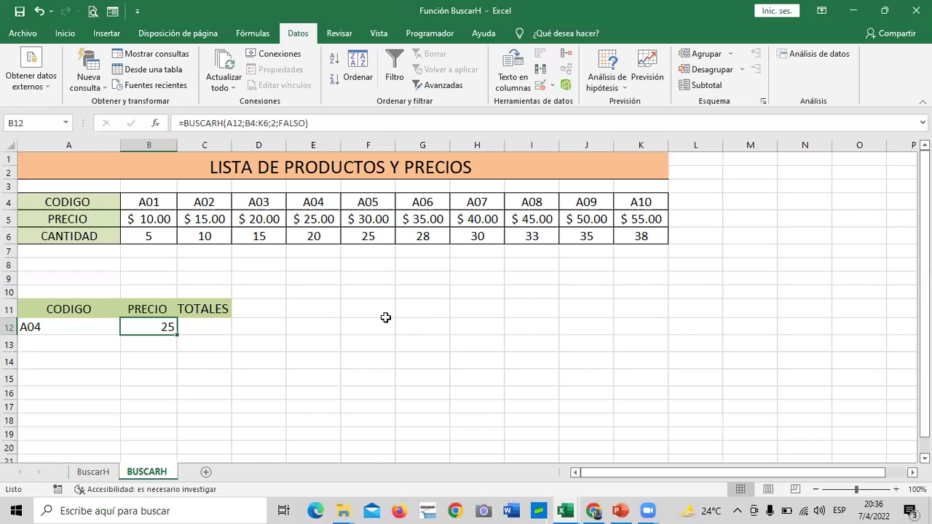
{"action": "left_click", "coordinate": [382, 303]}
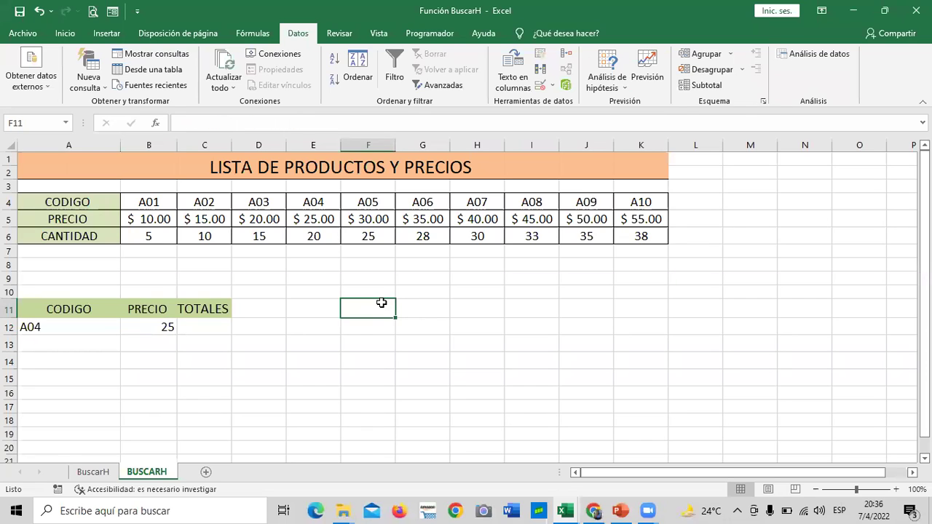
{"action": "left_click", "coordinate": [57, 333]}
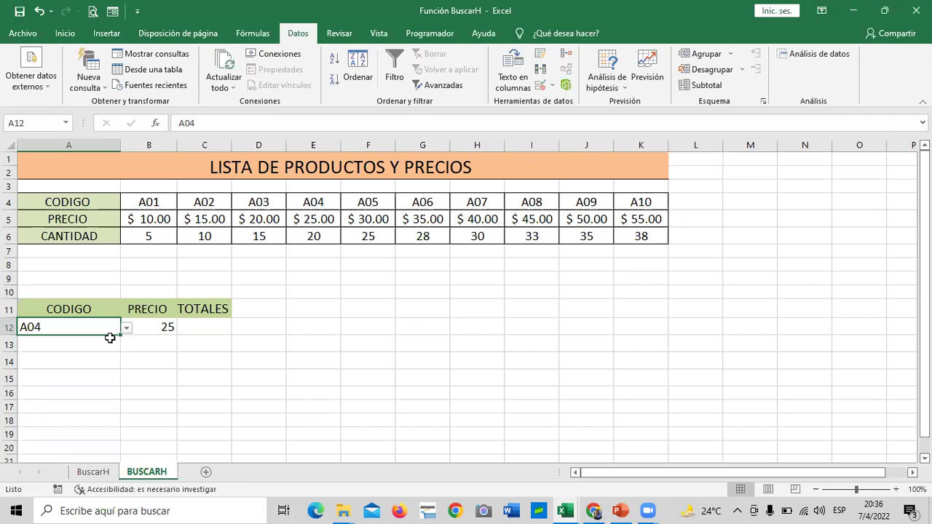
{"action": "left_click", "coordinate": [126, 328]}
{"action": "left_click", "coordinate": [72, 385]}
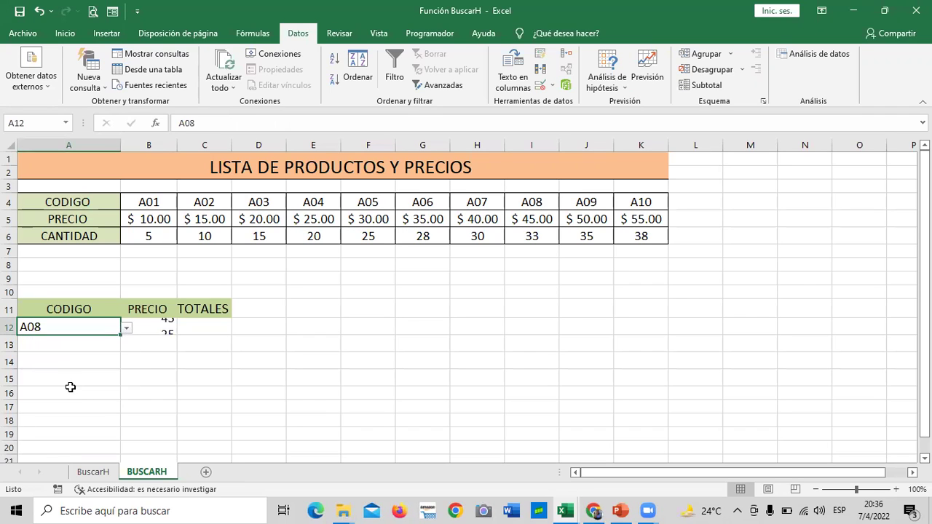
{"action": "left_click", "coordinate": [126, 329]}
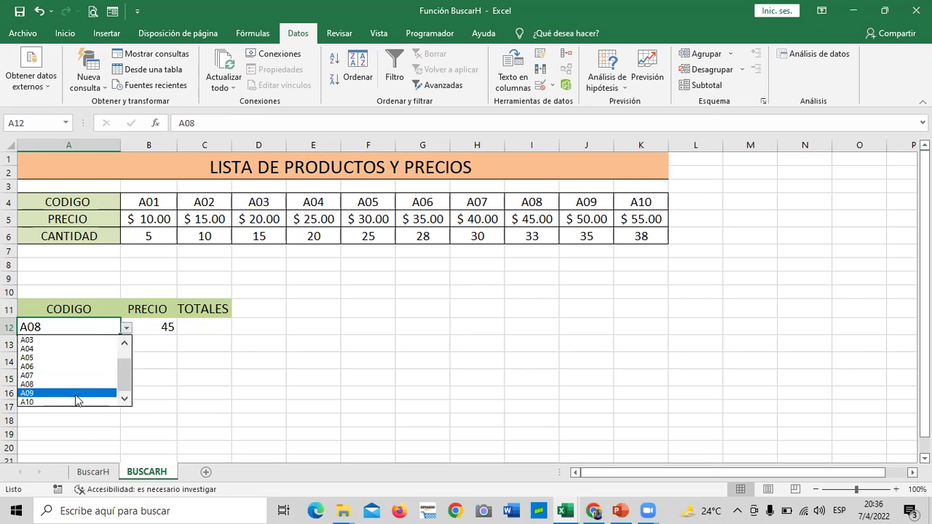
{"action": "left_click", "coordinate": [76, 394]}
Step: Pick A01, then A02, and recheck B12's formula, which now returns 15
{"action": "left_click", "coordinate": [126, 328]}
{"action": "scroll", "coordinate": [87, 368], "scroll_direction": "up", "scroll_amount": 2}
{"action": "left_click", "coordinate": [70, 341]}
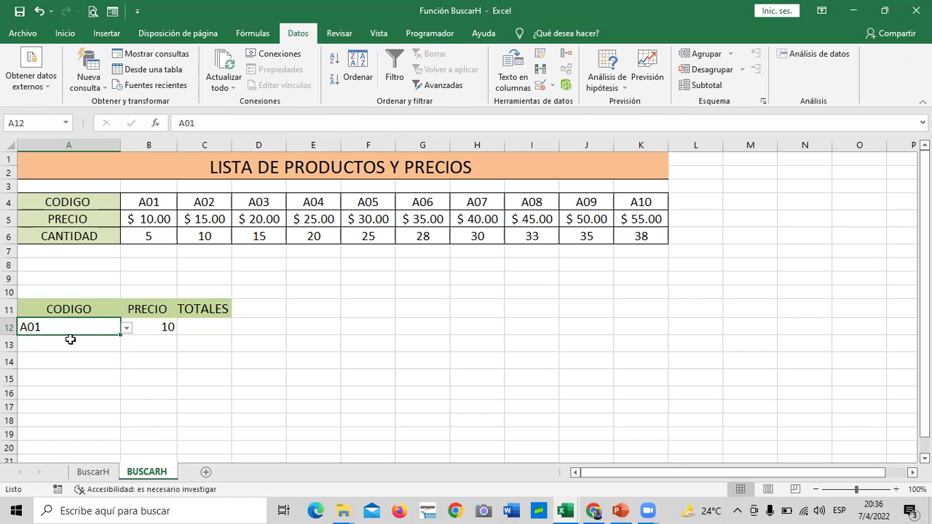
{"action": "left_click", "coordinate": [126, 328]}
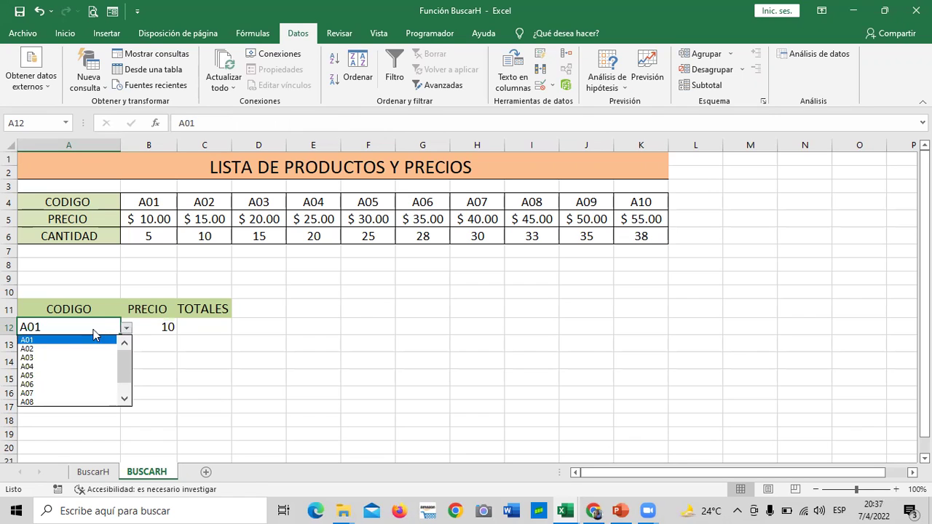
{"action": "left_click", "coordinate": [78, 350]}
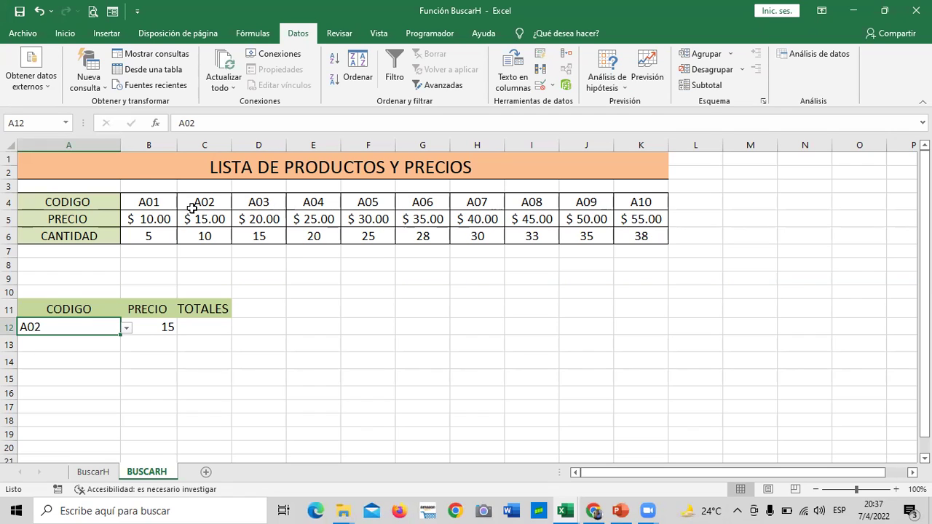
{"action": "left_click", "coordinate": [164, 325]}
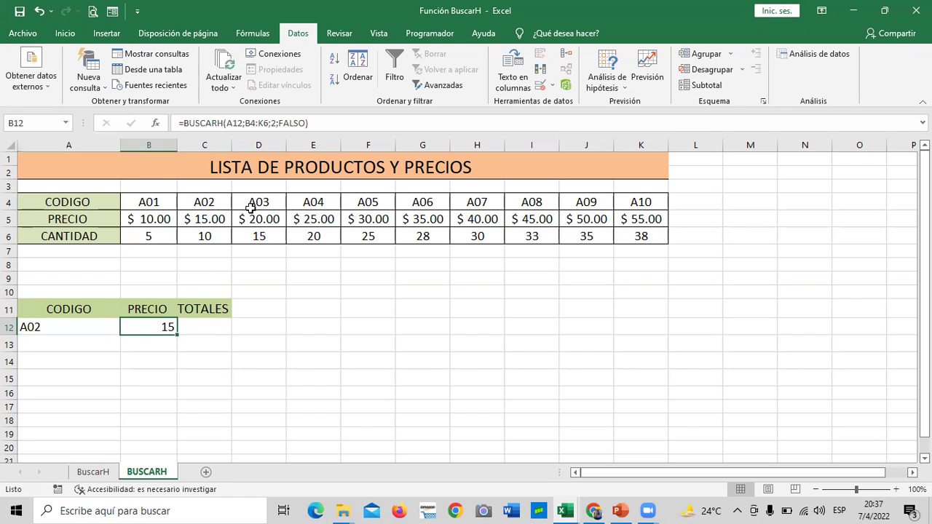
{"action": "left_click", "coordinate": [350, 123]}
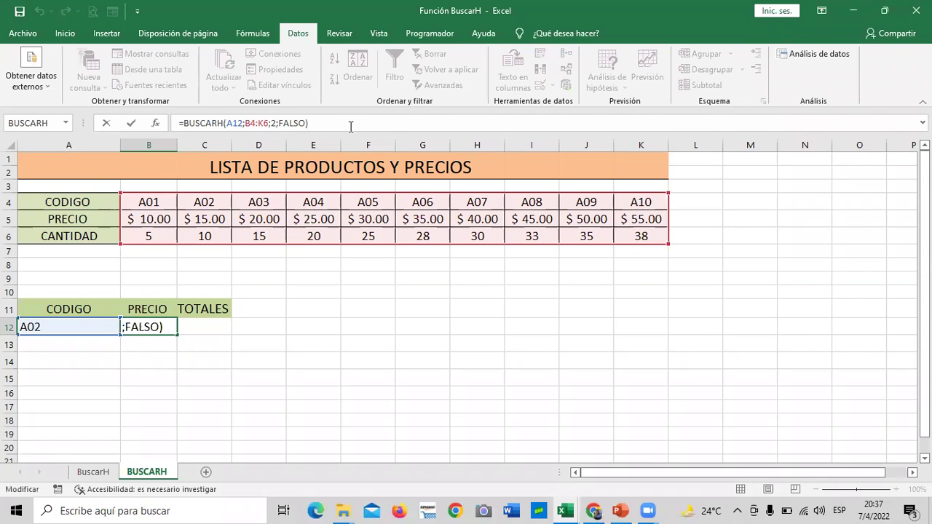
{"action": "left_click", "coordinate": [333, 332]}
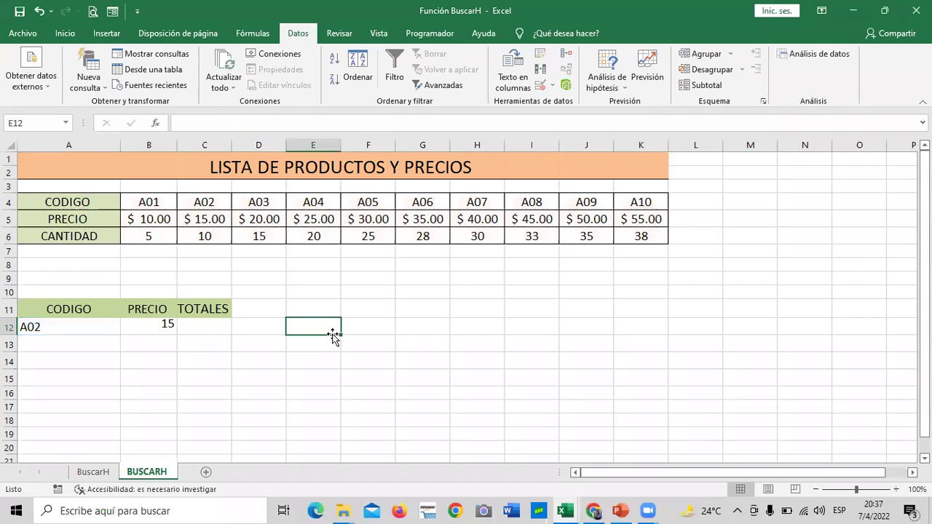
{"action": "left_click", "coordinate": [207, 330]}
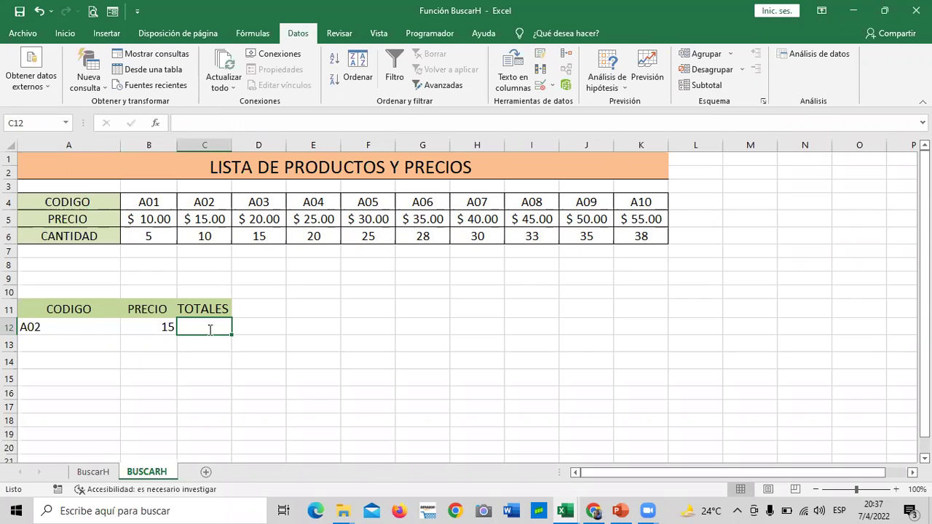
Step: Start a formula in C12 with A12 as the first factor, removing the stray extra references
{"action": "type", "text": "="}
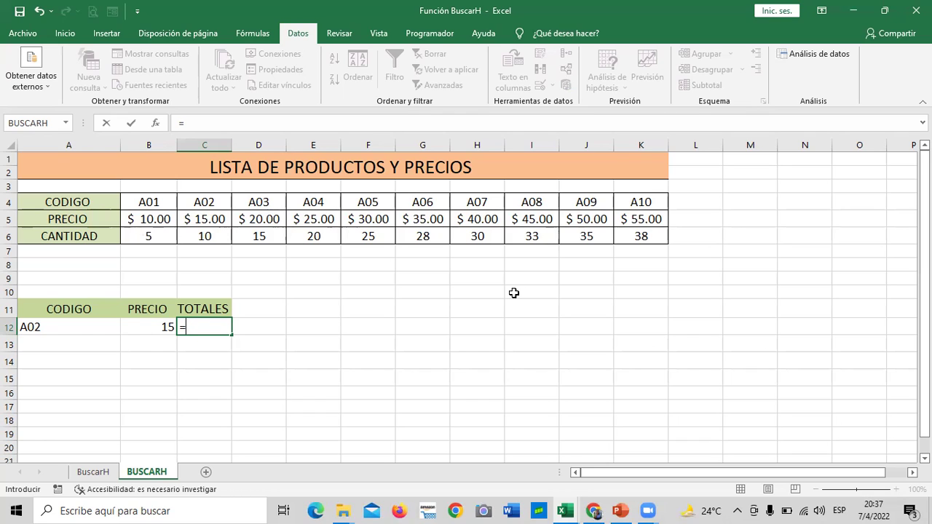
{"action": "left_click", "coordinate": [87, 329]}
{"action": "type", "text": "*"}
{"action": "left_click", "coordinate": [87, 330]}
{"action": "type", "text": "US"}
{"action": "key", "text": "BackSpace"}
{"action": "key", "text": "BackSpace"}
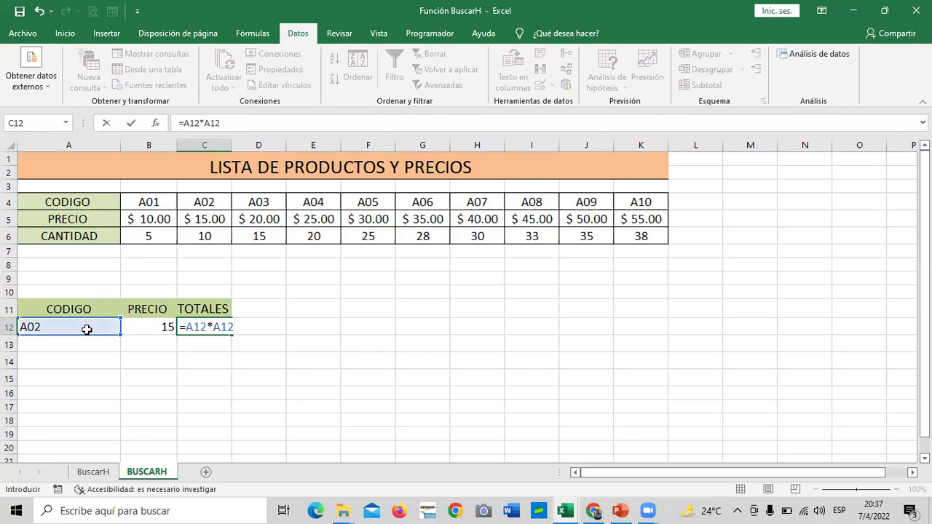
{"action": "key", "text": "BackSpace"}
{"action": "key", "text": "BackSpace"}
{"action": "key", "text": "BackSpace"}
Step: Complete the formula as A12*BUSCARH(B12;B4:K6;3;FALSO) and enter it
{"action": "type", "text": "BU"}
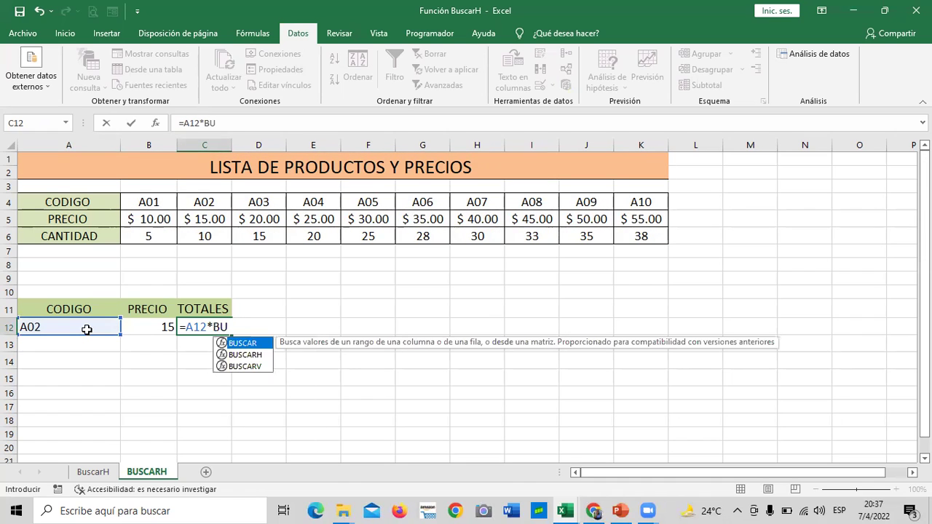
{"action": "double_click", "coordinate": [257, 355]}
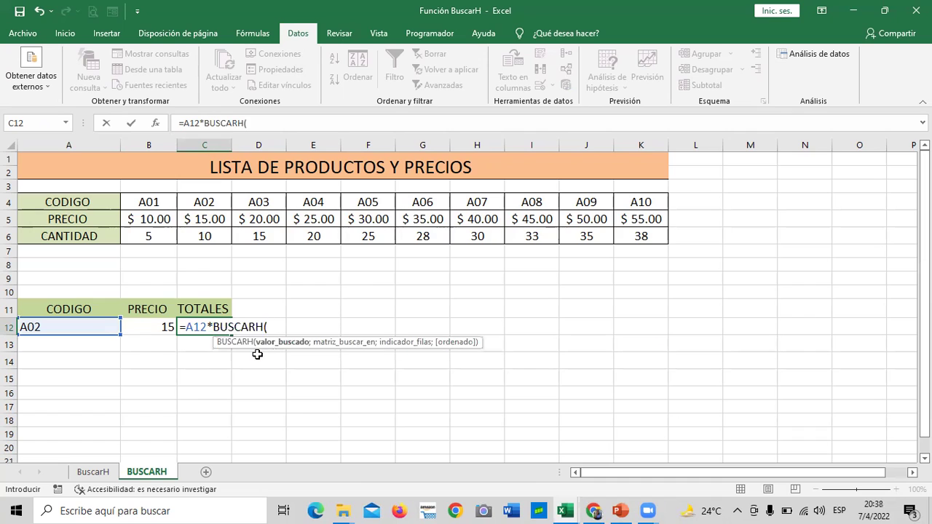
{"action": "left_click", "coordinate": [154, 322]}
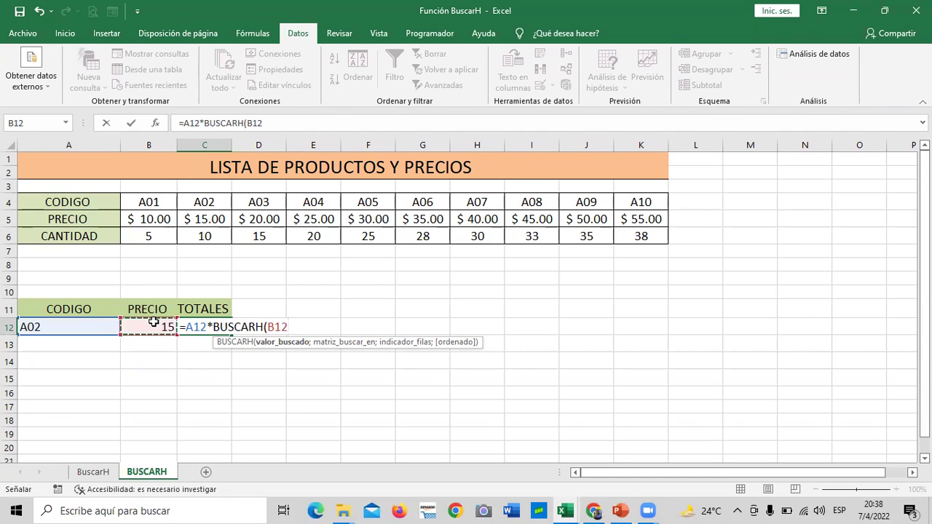
{"action": "type", "text": ";"}
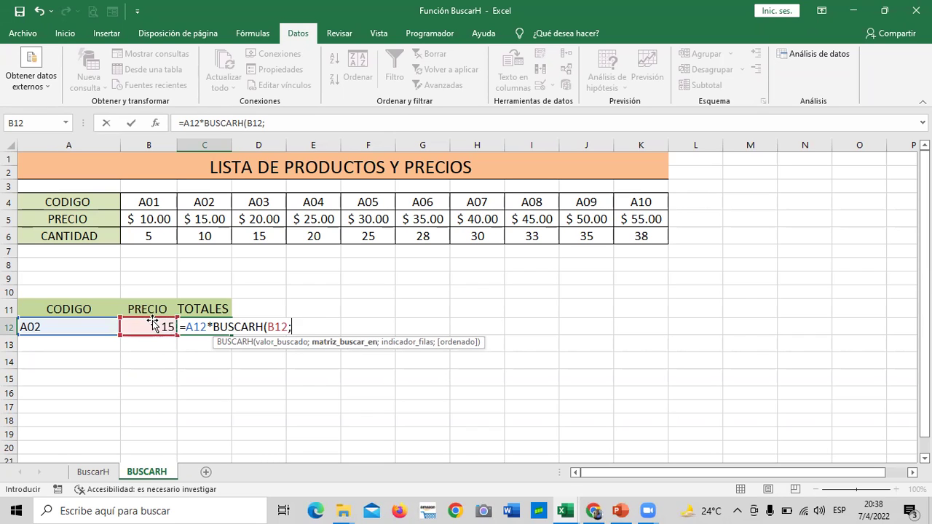
{"action": "left_click_drag", "start_coordinate": [175, 202], "coordinate": [639, 235]}
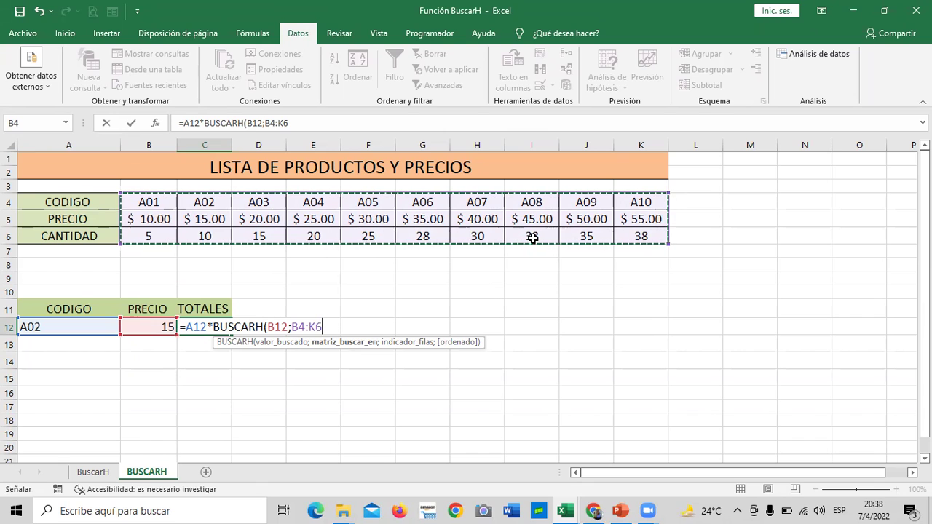
{"action": "type", "text": ";"}
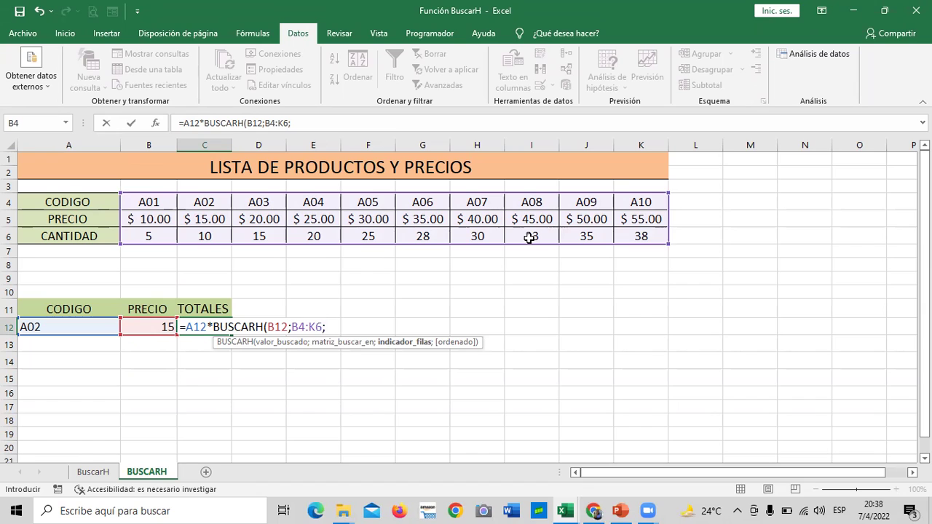
{"action": "type", "text": "3"}
{"action": "type", "text": ";"}
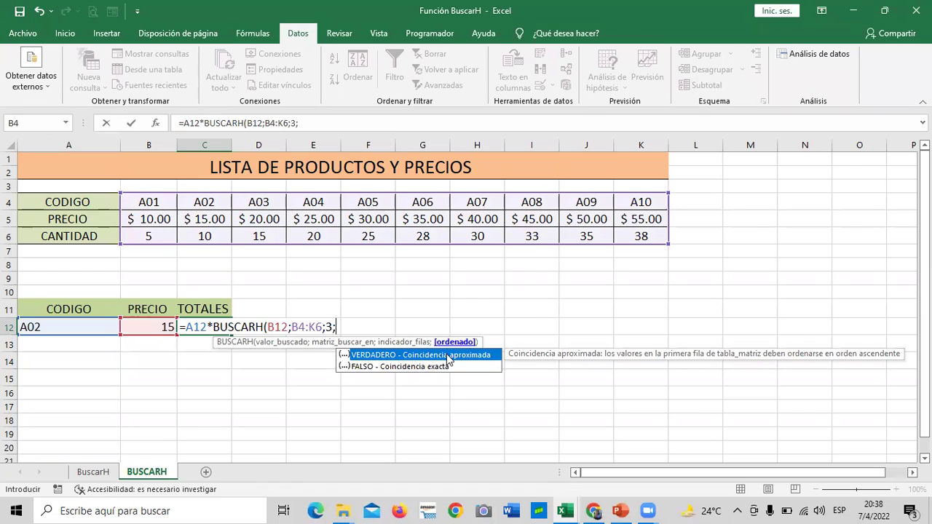
{"action": "double_click", "coordinate": [413, 366]}
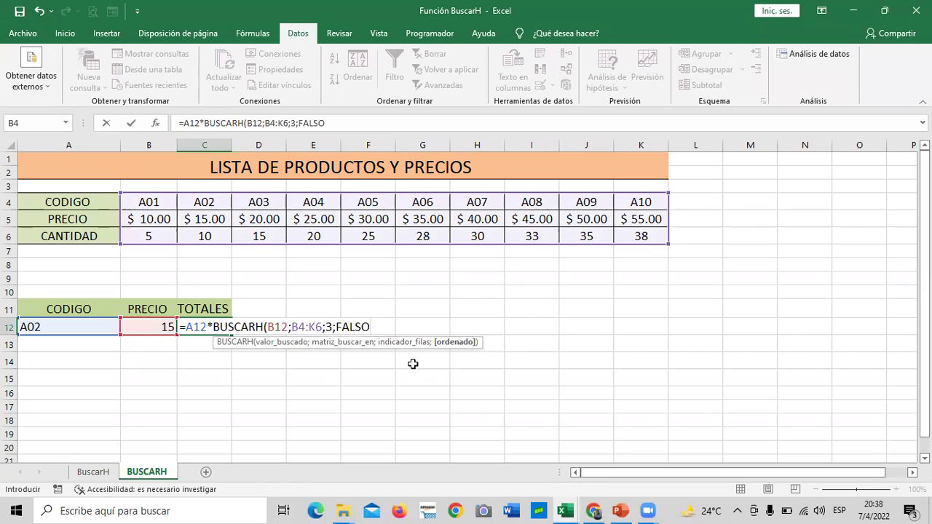
{"action": "type", "text": ")"}
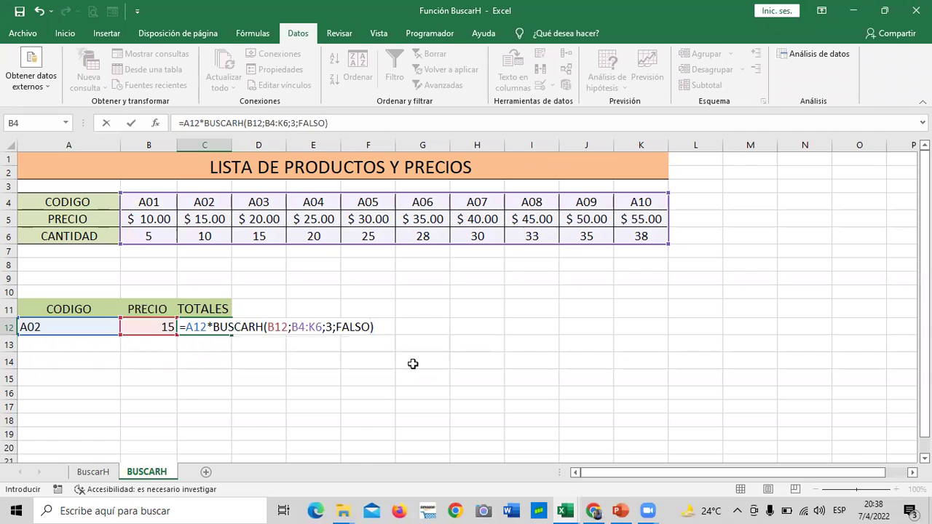
{"action": "key", "text": "Return"}
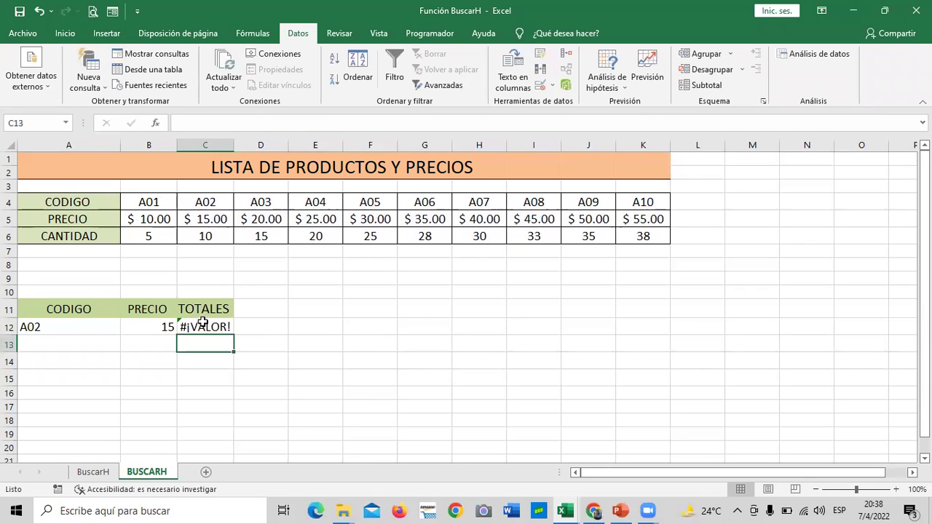
Step: Remove the FALSO argument from C12's formula and widen column C
{"action": "left_click", "coordinate": [203, 327]}
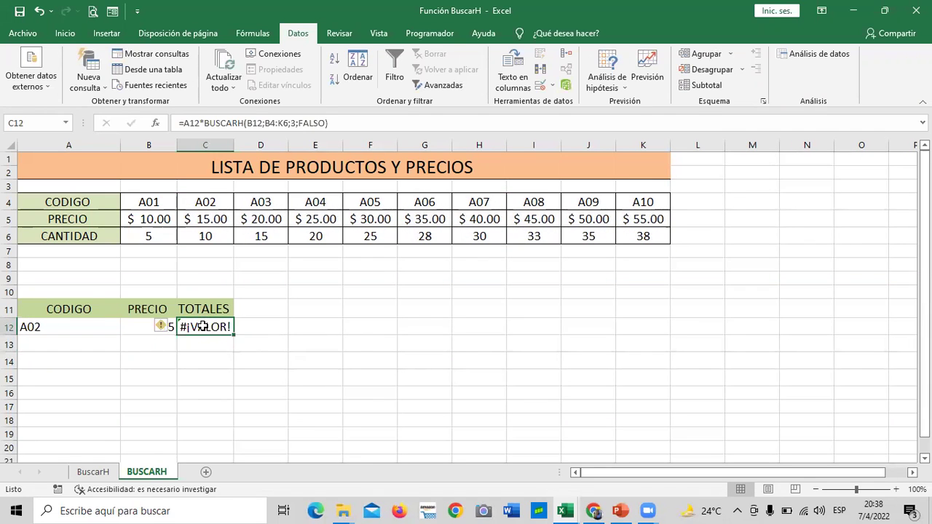
{"action": "left_click", "coordinate": [323, 123]}
{"action": "key", "text": "BackSpace"}
{"action": "key", "text": "BackSpace"}
{"action": "key", "text": "BackSpace"}
{"action": "key", "text": "BackSpace"}
{"action": "key", "text": "BackSpace"}
{"action": "key", "text": "BackSpace"}
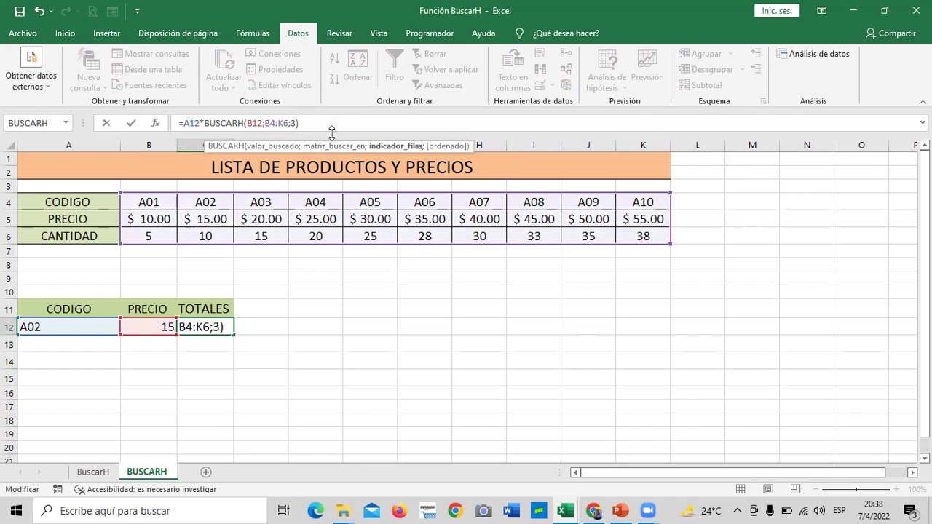
{"action": "key", "text": "Return"}
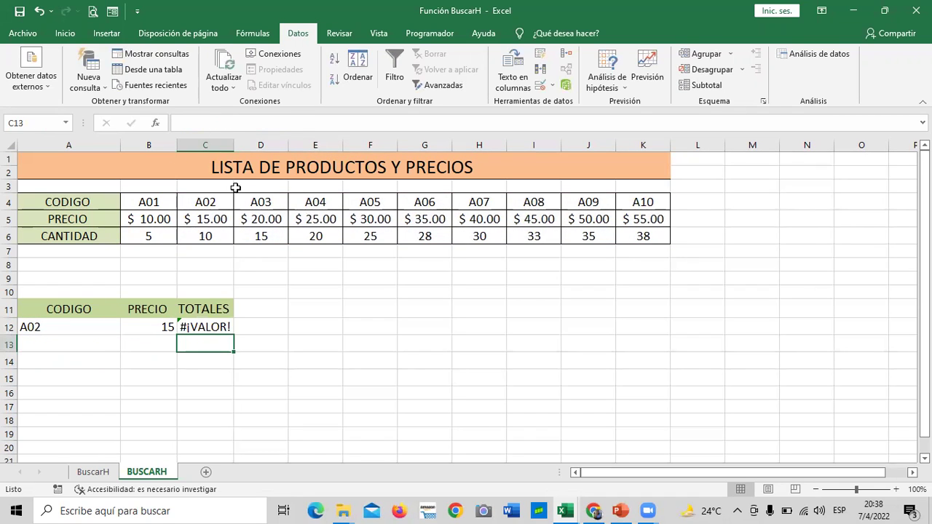
{"action": "left_click_drag", "start_coordinate": [234, 145], "coordinate": [240, 145]}
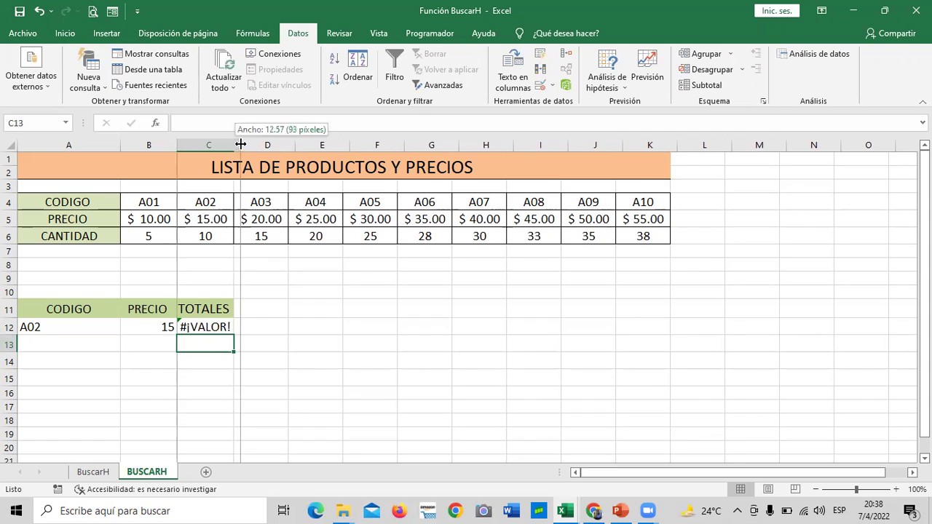
Step: Swap A12 and B12 in C12 to give =B12*BUSCARH(A12;B4:K6;3), showing 150
{"action": "left_click", "coordinate": [218, 327]}
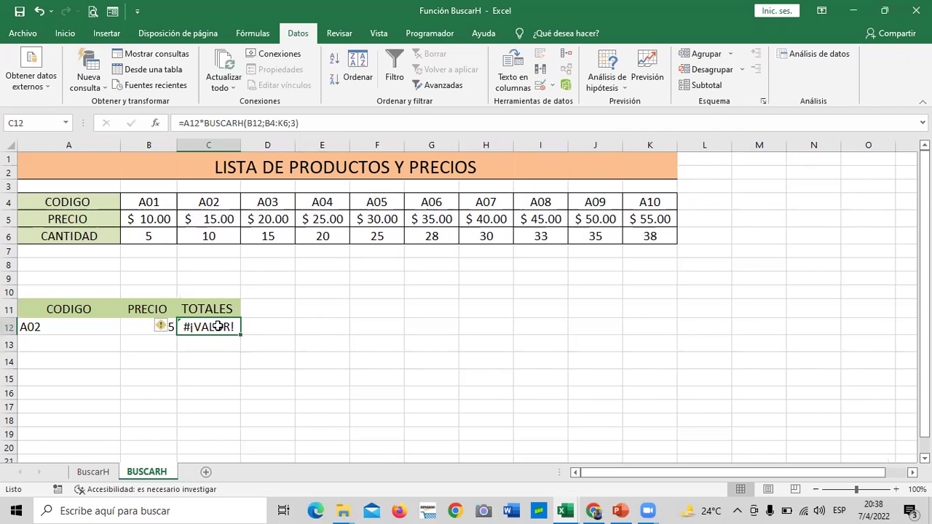
{"action": "left_click", "coordinate": [347, 123]}
{"action": "left_click", "coordinate": [199, 123]}
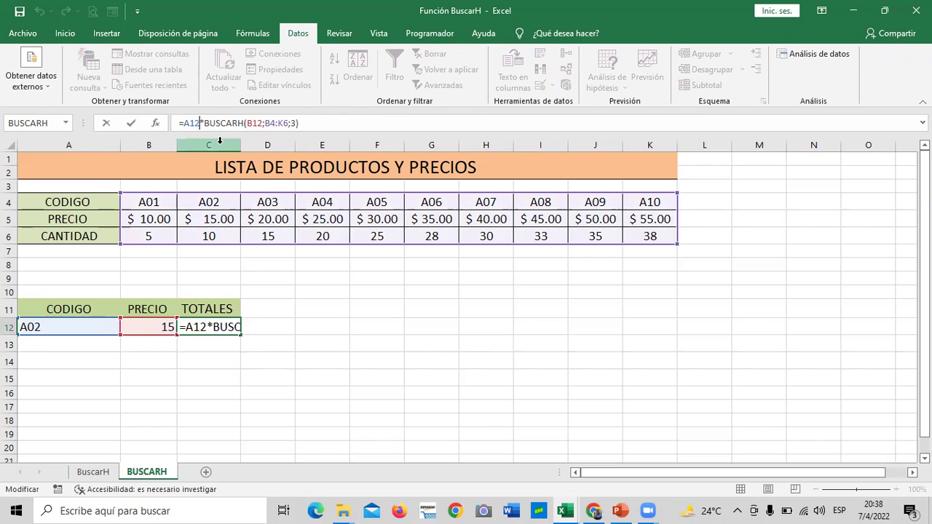
{"action": "key", "text": "BackSpace"}
{"action": "key", "text": "BackSpace"}
{"action": "key", "text": "BackSpace"}
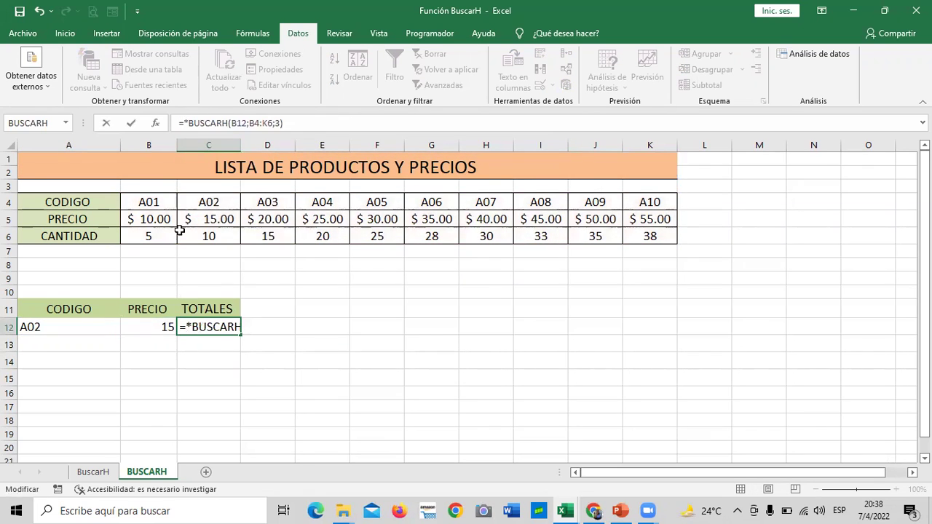
{"action": "left_click", "coordinate": [148, 325]}
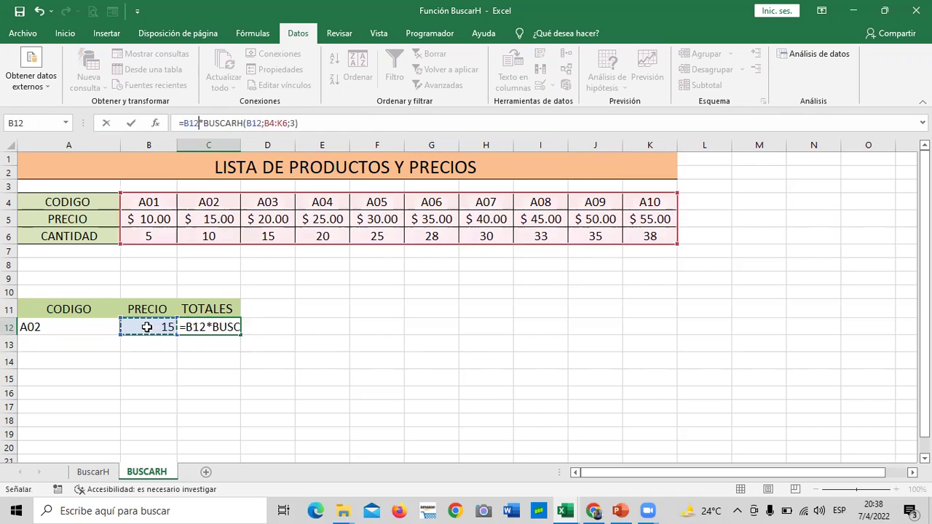
{"action": "left_click", "coordinate": [263, 123]}
{"action": "key", "text": "BackSpace"}
{"action": "key", "text": "BackSpace"}
{"action": "key", "text": "BackSpace"}
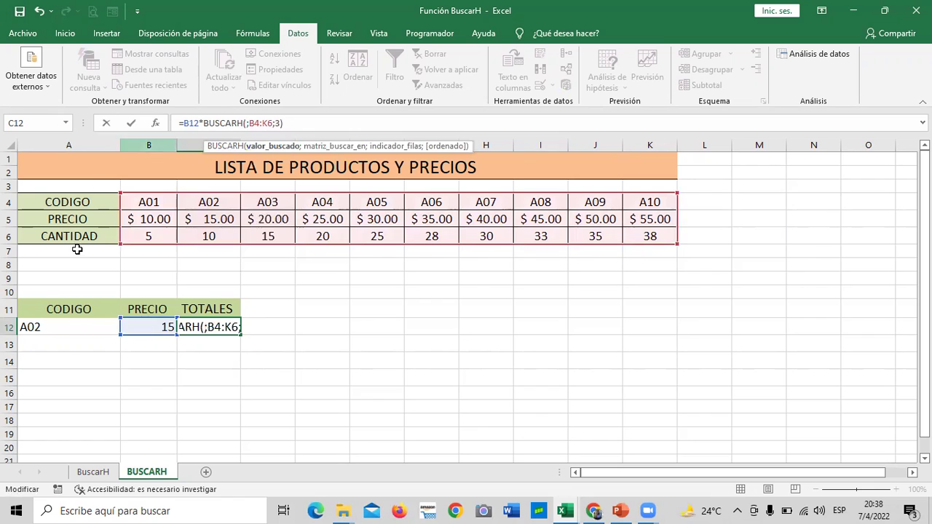
{"action": "left_click", "coordinate": [68, 327]}
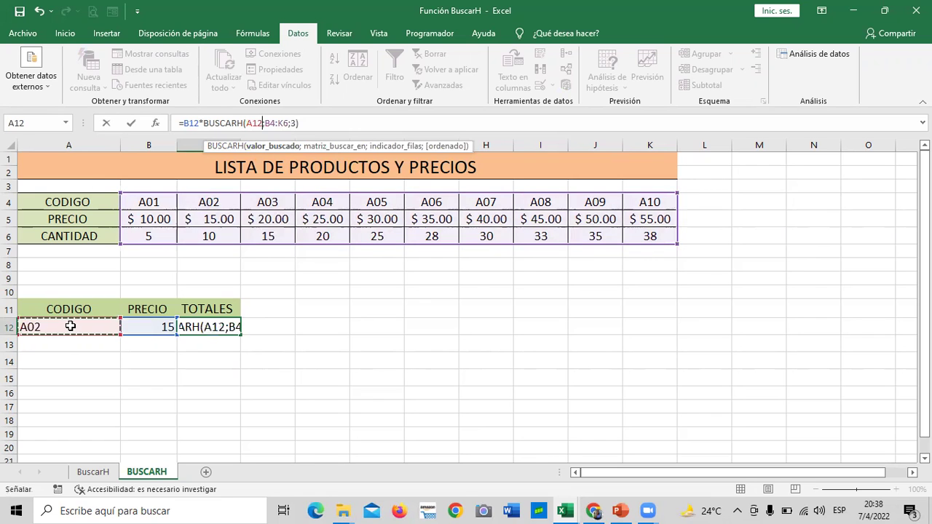
{"action": "left_click", "coordinate": [330, 122]}
{"action": "key", "text": "Return"}
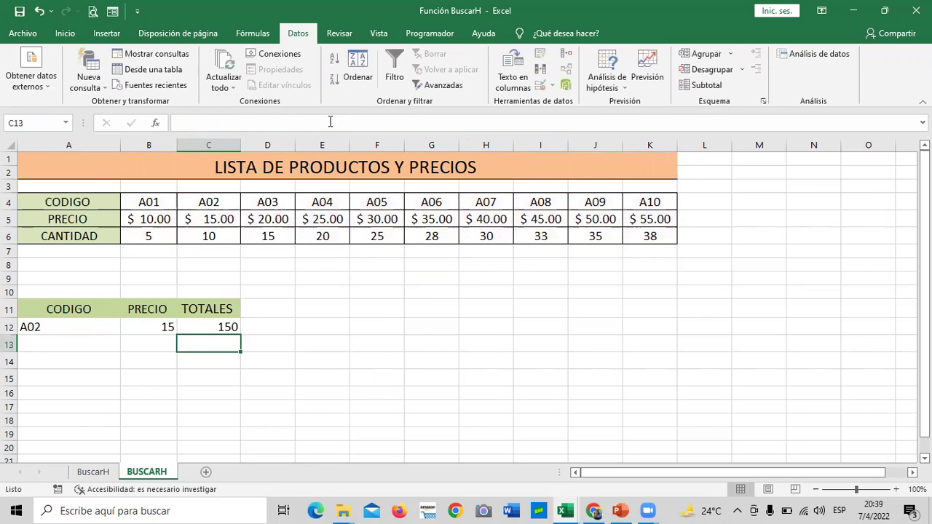
{"action": "left_click_drag", "start_coordinate": [344, 358], "coordinate": [348, 353]}
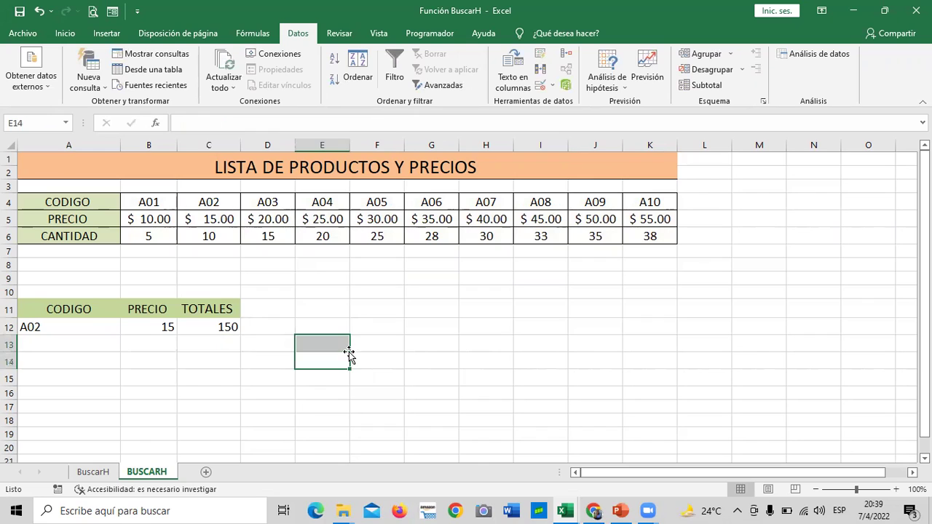
Step: Review the PRECIO formula in B12, A02's price and quantity, and the TOTALES formula
{"action": "left_click", "coordinate": [316, 313]}
{"action": "left_click", "coordinate": [165, 327]}
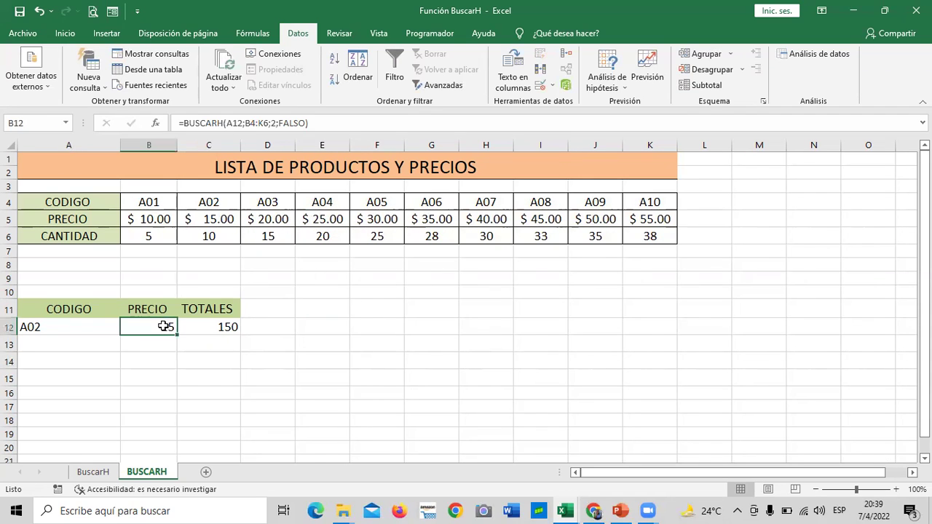
{"action": "left_click", "coordinate": [212, 221]}
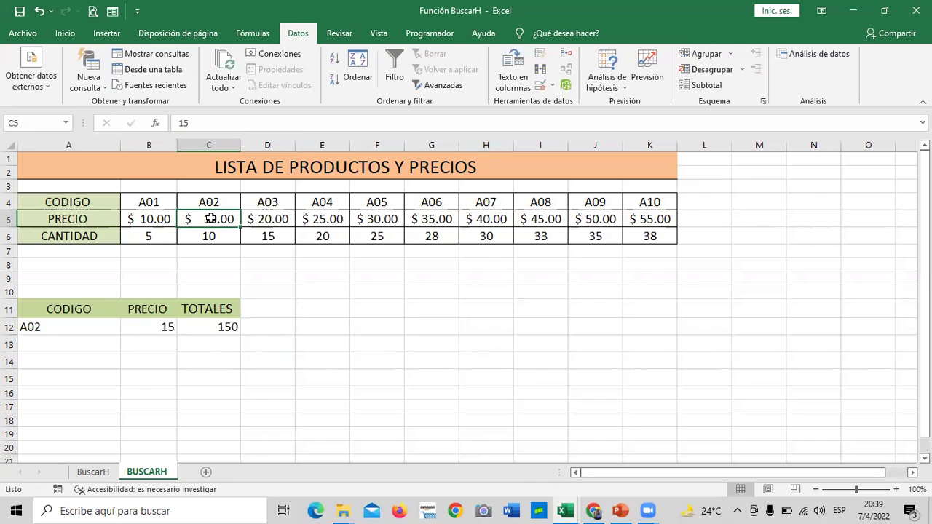
{"action": "left_click", "coordinate": [212, 235]}
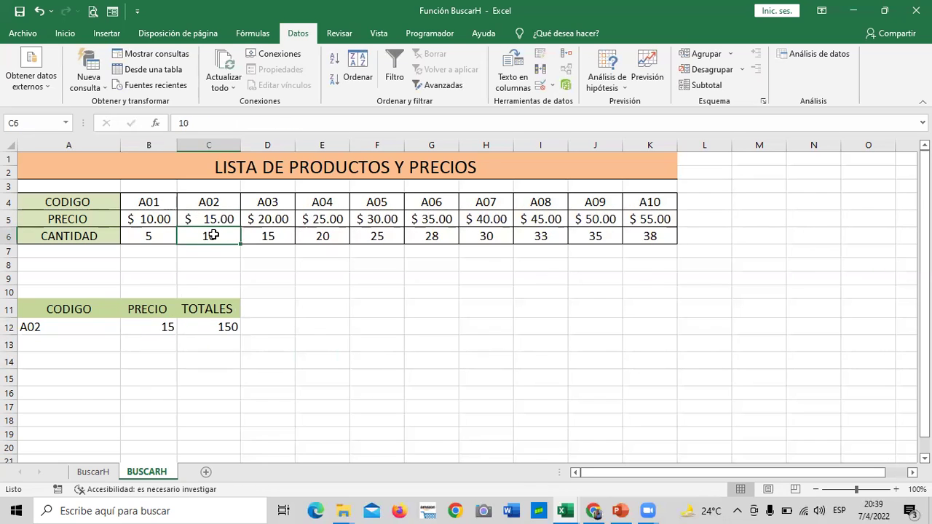
{"action": "left_click", "coordinate": [212, 326]}
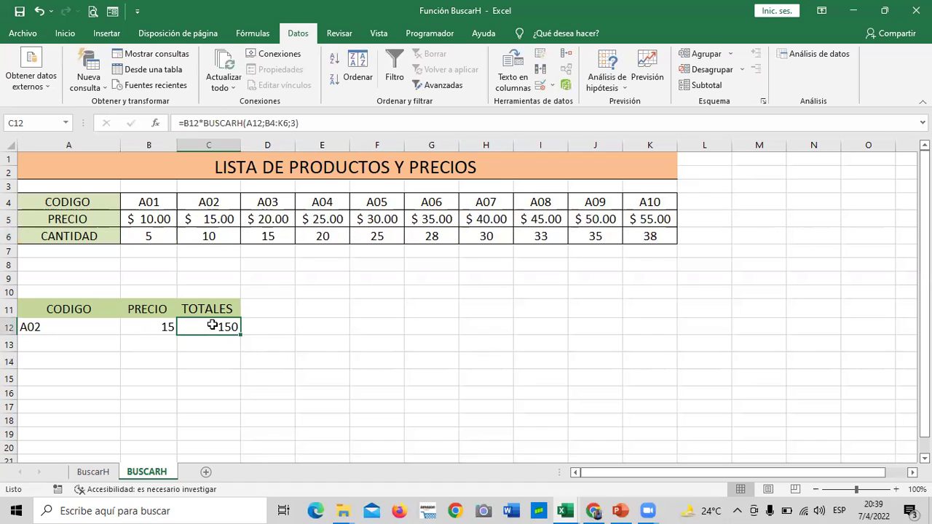
{"action": "left_click", "coordinate": [328, 339]}
{"action": "left_click", "coordinate": [166, 327]}
Step: Pick code A01, then A02, in A12's dropdown, then select C12
{"action": "left_click", "coordinate": [93, 328]}
{"action": "left_click", "coordinate": [131, 329]}
{"action": "left_click", "coordinate": [115, 326]}
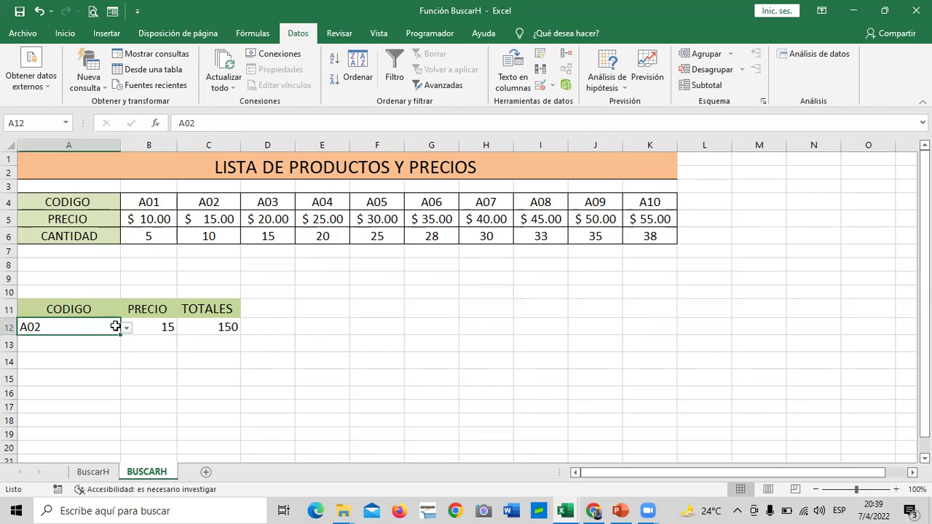
{"action": "left_click", "coordinate": [125, 329]}
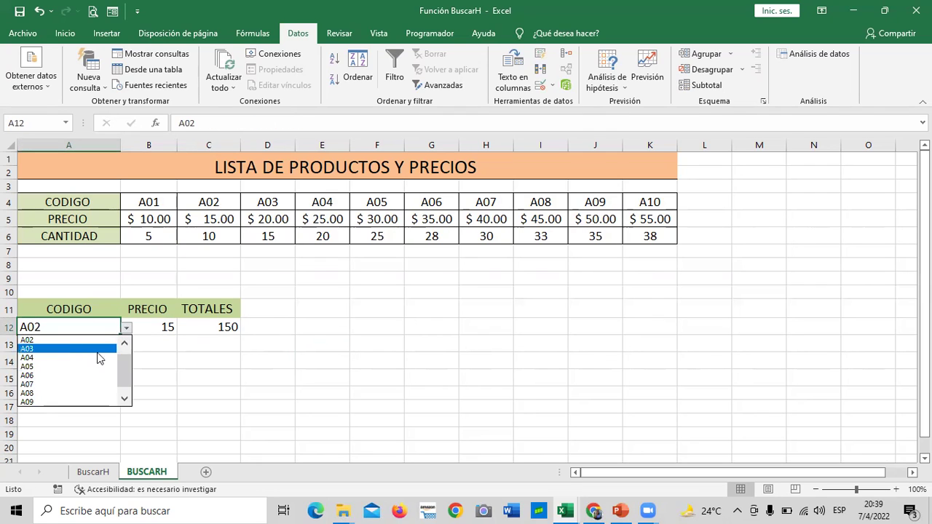
{"action": "left_click_drag", "start_coordinate": [121, 370], "coordinate": [120, 348]}
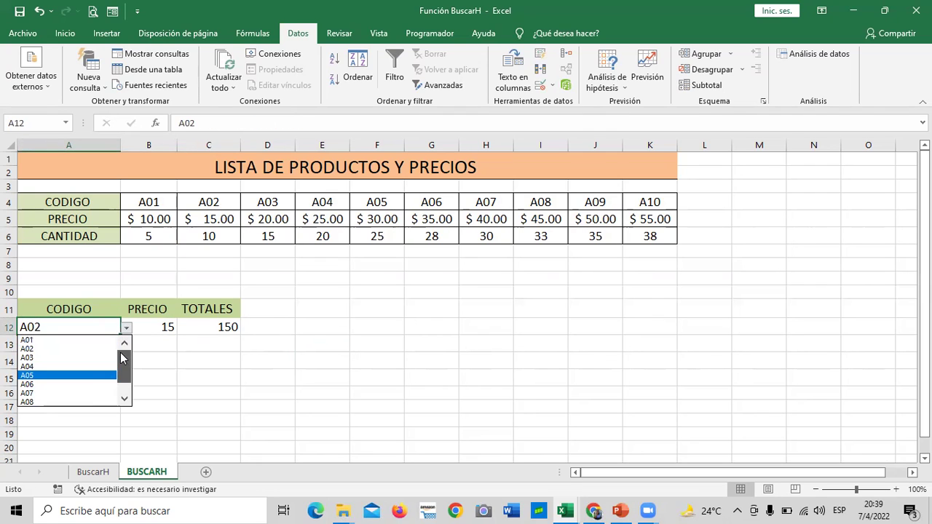
{"action": "left_click", "coordinate": [62, 341]}
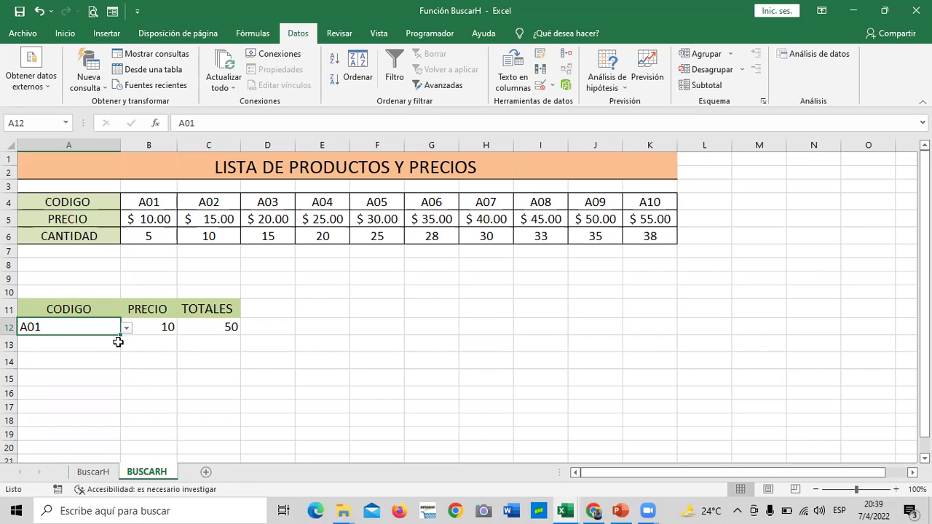
{"action": "left_click", "coordinate": [125, 328]}
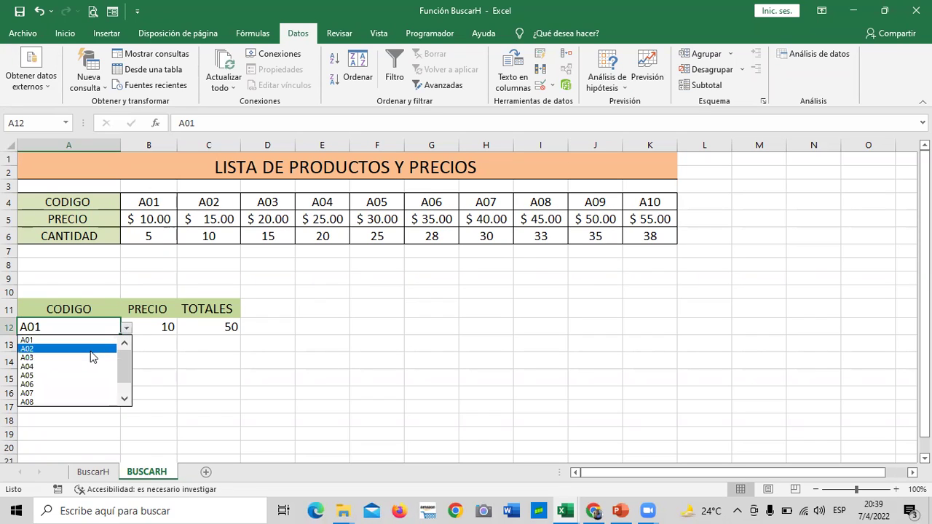
{"action": "left_click", "coordinate": [90, 350]}
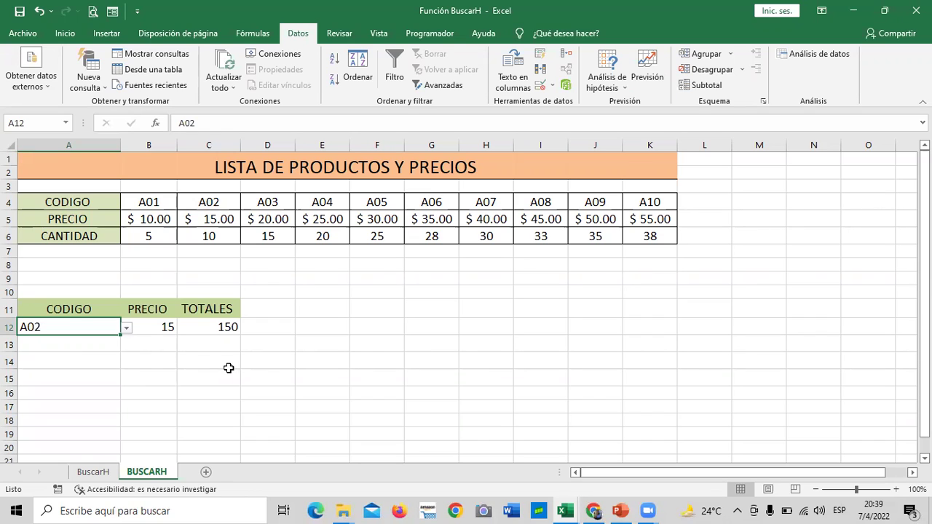
{"action": "left_click", "coordinate": [211, 329]}
Step: Clear C12 and begin a new formula with =B12*
{"action": "key", "text": "Delete"}
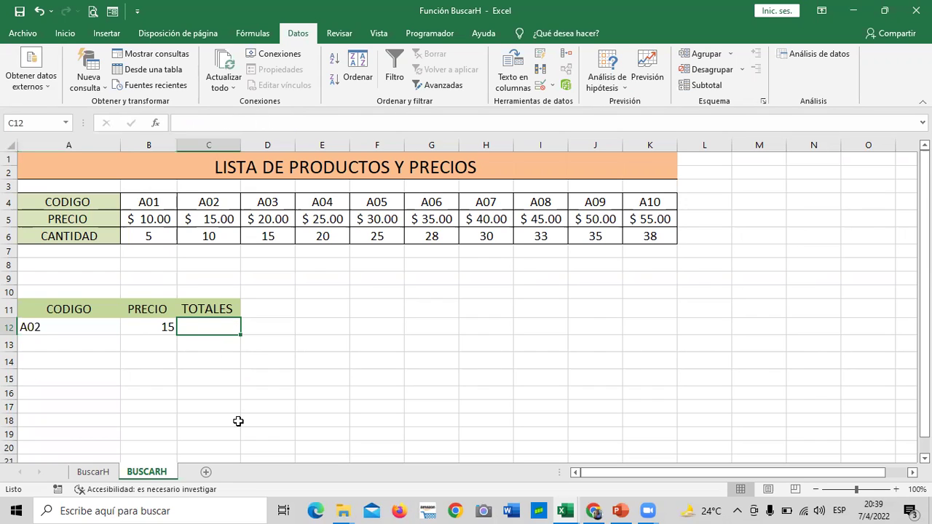
{"action": "left_click", "coordinate": [340, 402]}
{"action": "left_click", "coordinate": [215, 327]}
{"action": "type", "text": "="}
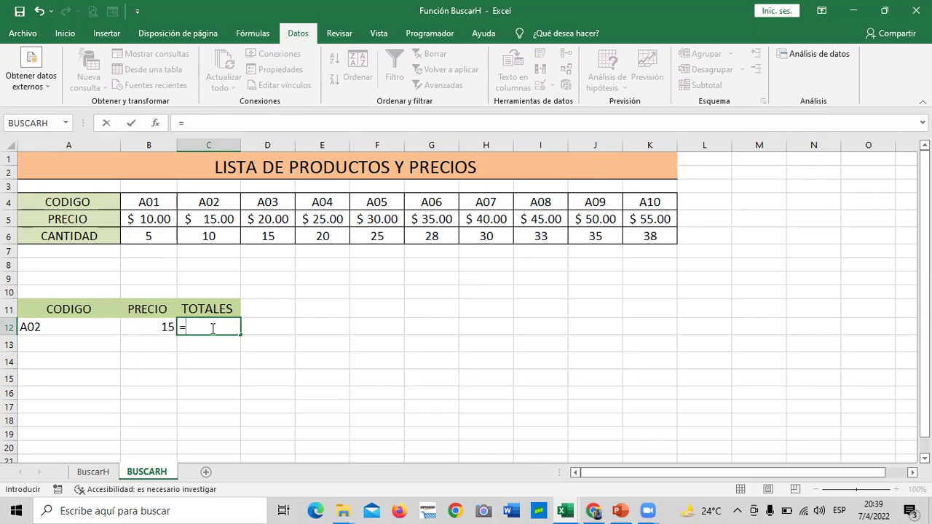
{"action": "left_click", "coordinate": [150, 326]}
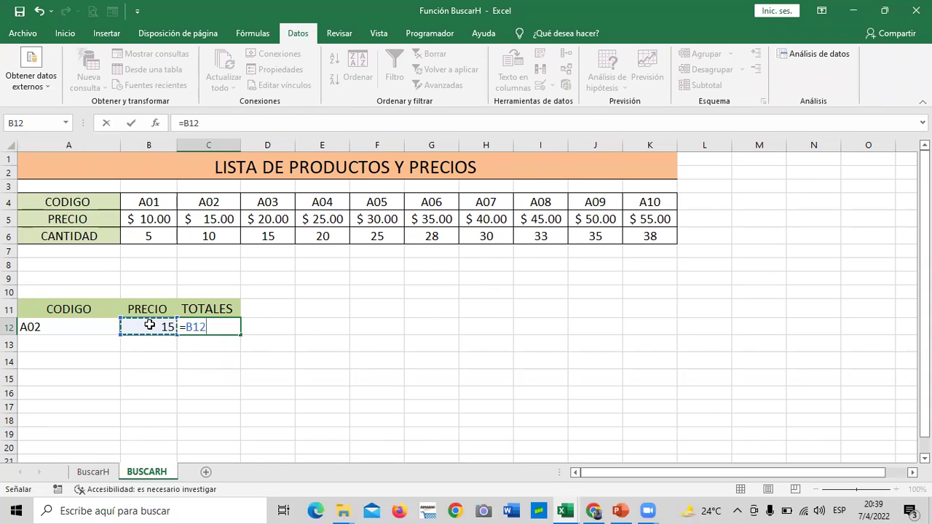
{"action": "type", "text": "*"}
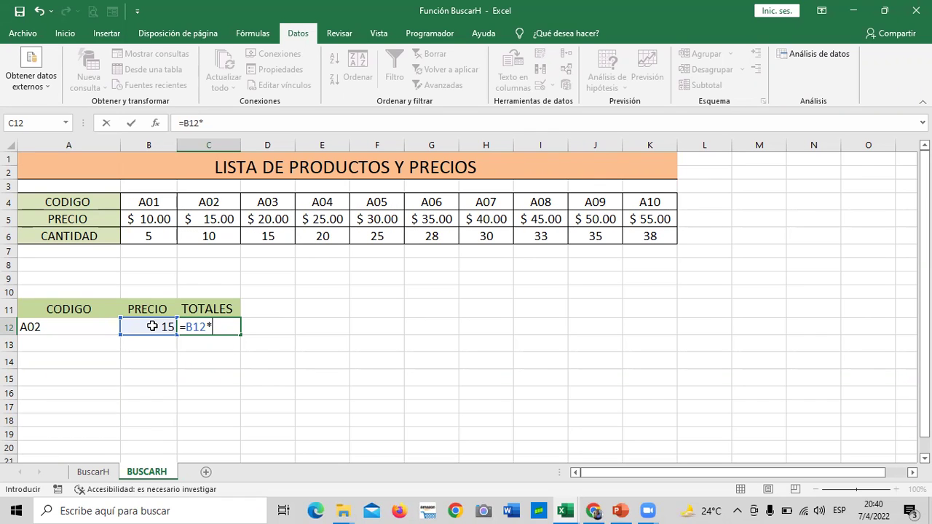
Step: Finish it with BUSCARH(A12;B4:K6;3) and commit, giving 150
{"action": "type", "text": "BUS"}
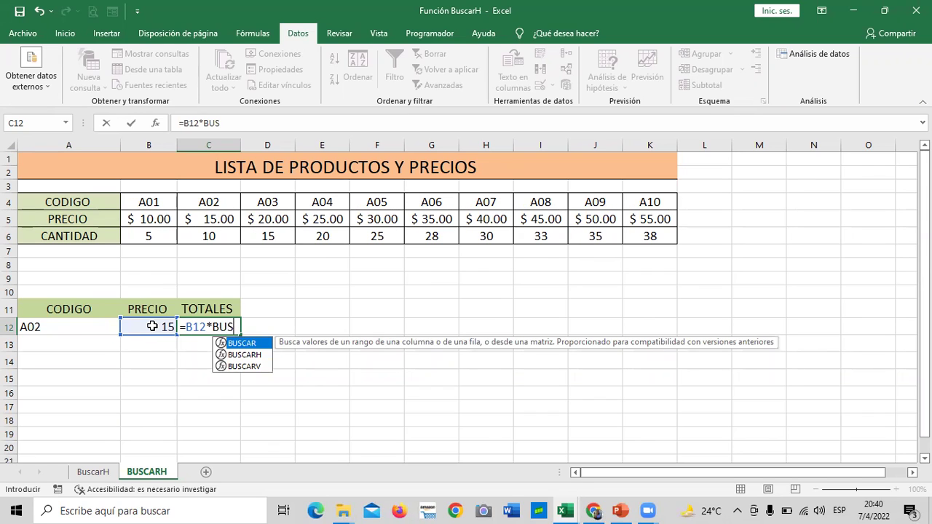
{"action": "double_click", "coordinate": [243, 355]}
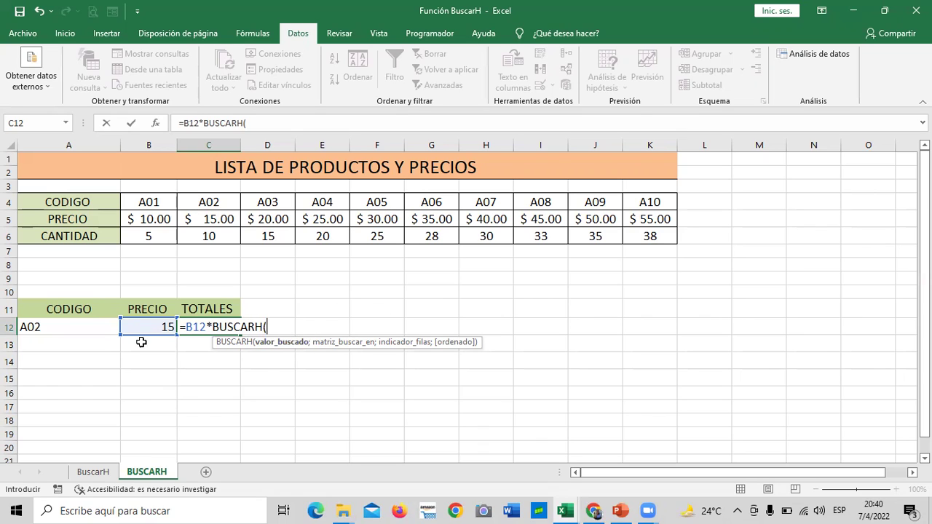
{"action": "left_click", "coordinate": [90, 325]}
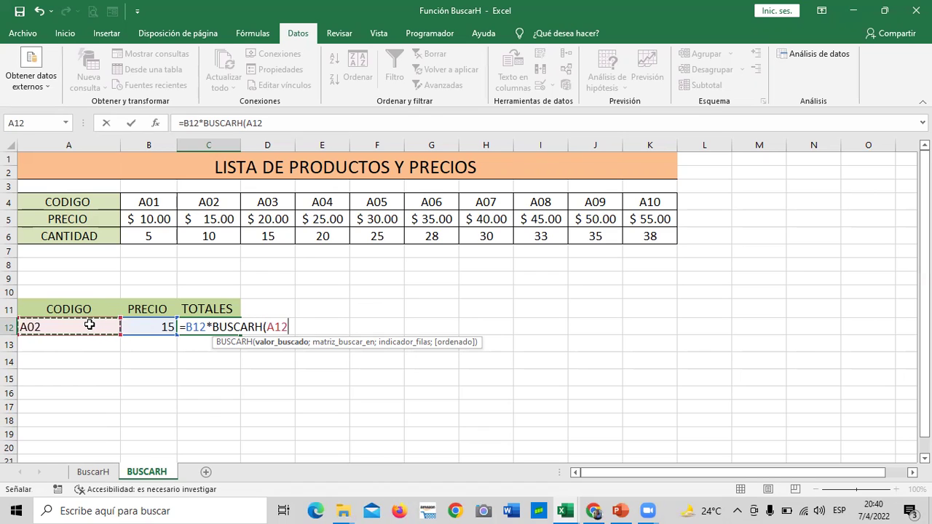
{"action": "type", "text": ";"}
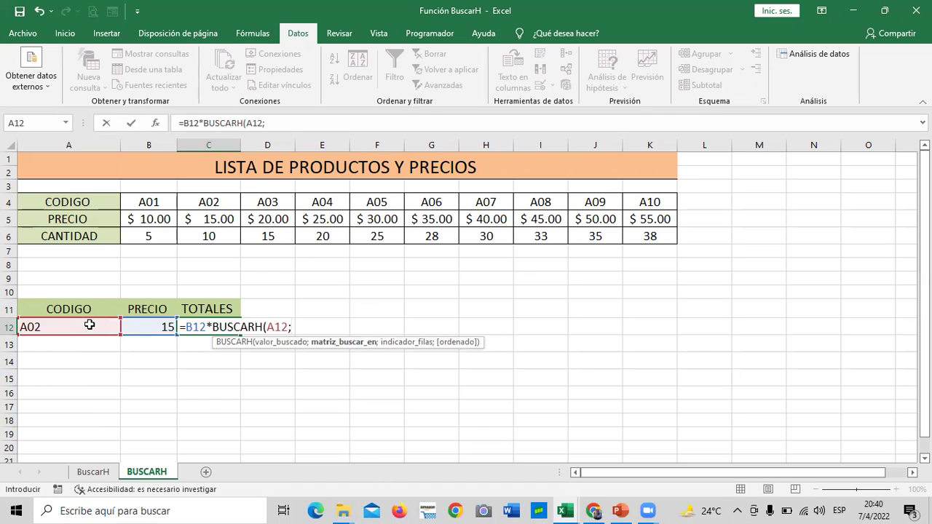
{"action": "mouse_move", "coordinate": [152, 195]}
{"action": "left_mouse_down"}
{"action": "mouse_move", "coordinate": [643, 228]}
{"action": "mouse_move", "coordinate": [645, 239]}
{"action": "left_mouse_up"}
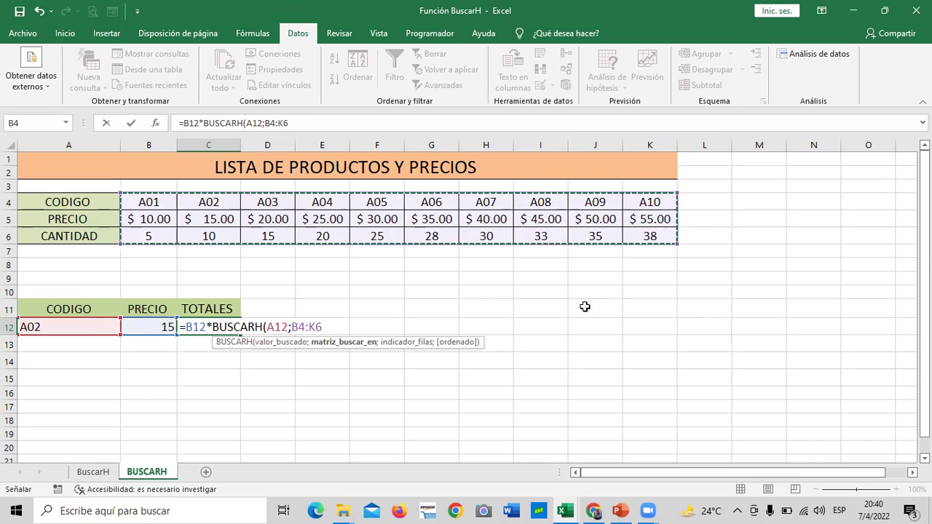
{"action": "type", "text": ";"}
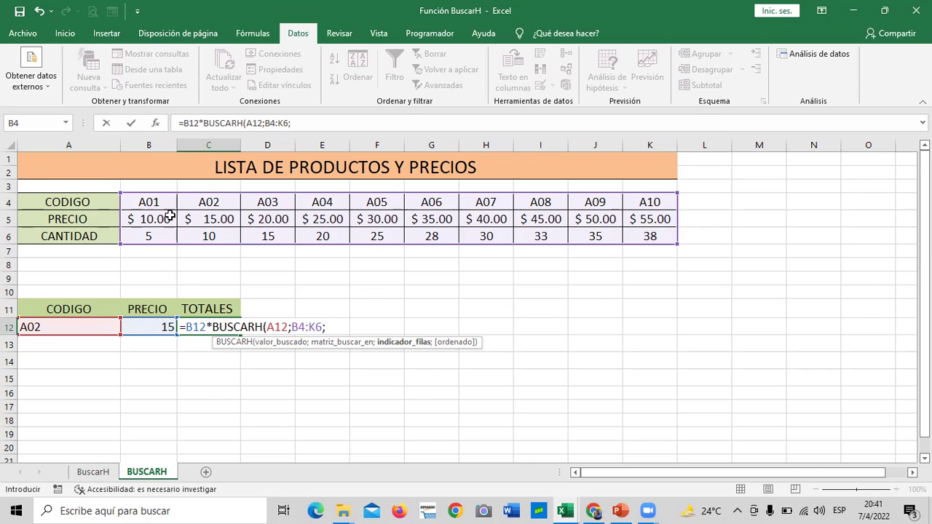
{"action": "type", "text": "3"}
{"action": "type", "text": ")"}
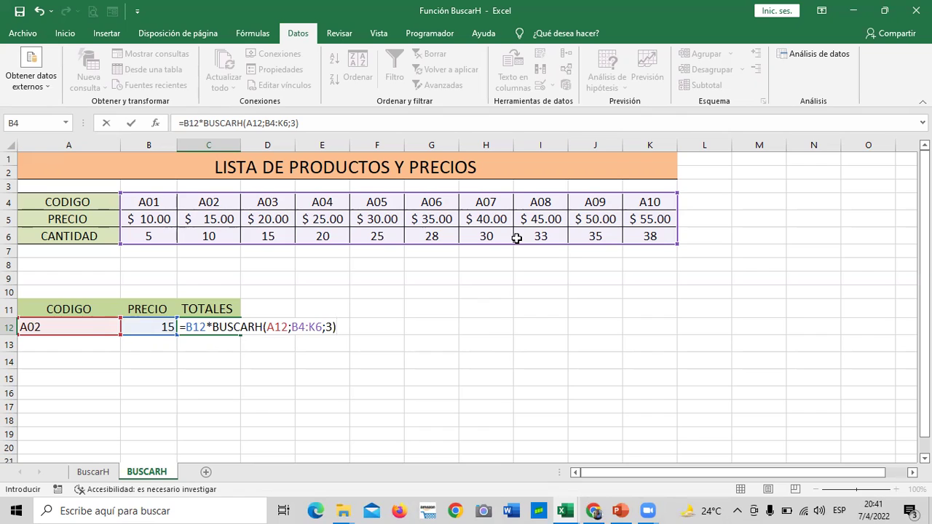
{"action": "key", "text": "Return"}
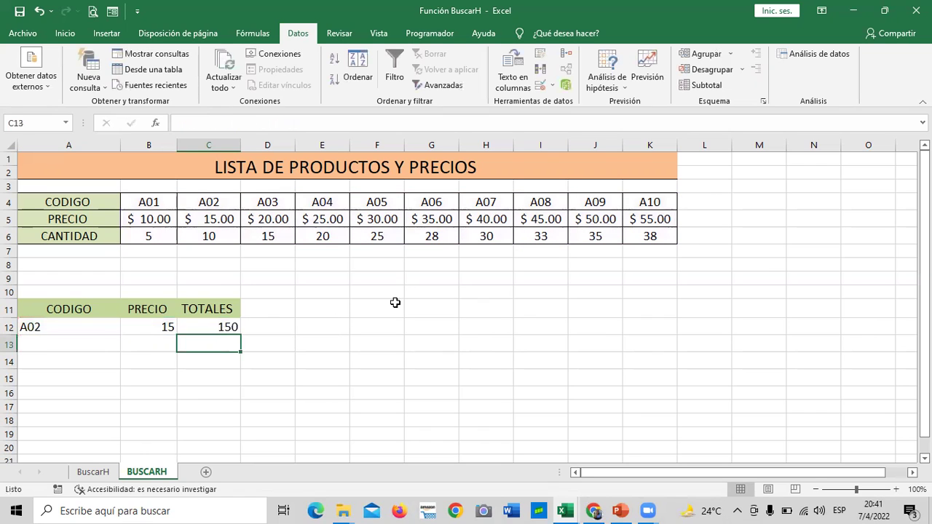
Step: Inspect the PRECIO formula in B12 and product A02's values in the table
{"action": "left_click", "coordinate": [340, 346]}
{"action": "left_click", "coordinate": [139, 326]}
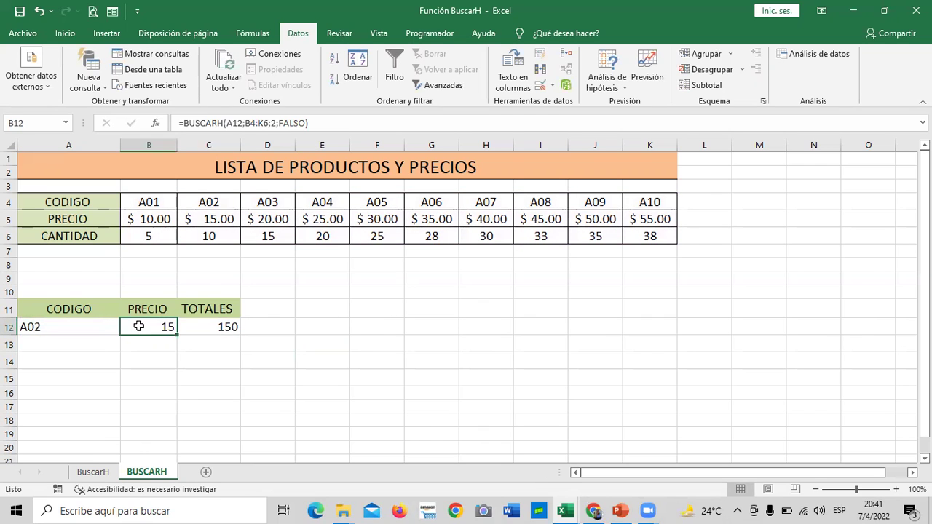
{"action": "left_click", "coordinate": [199, 234]}
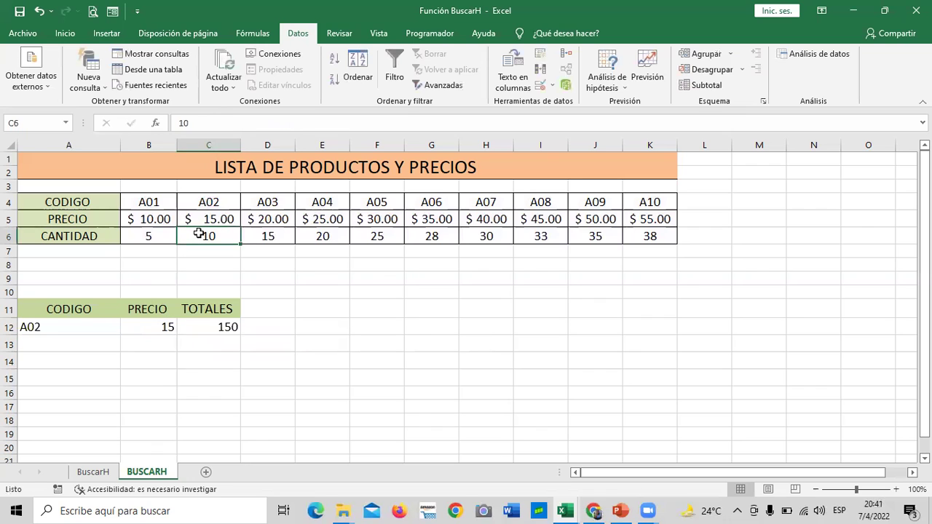
{"action": "left_click", "coordinate": [210, 201]}
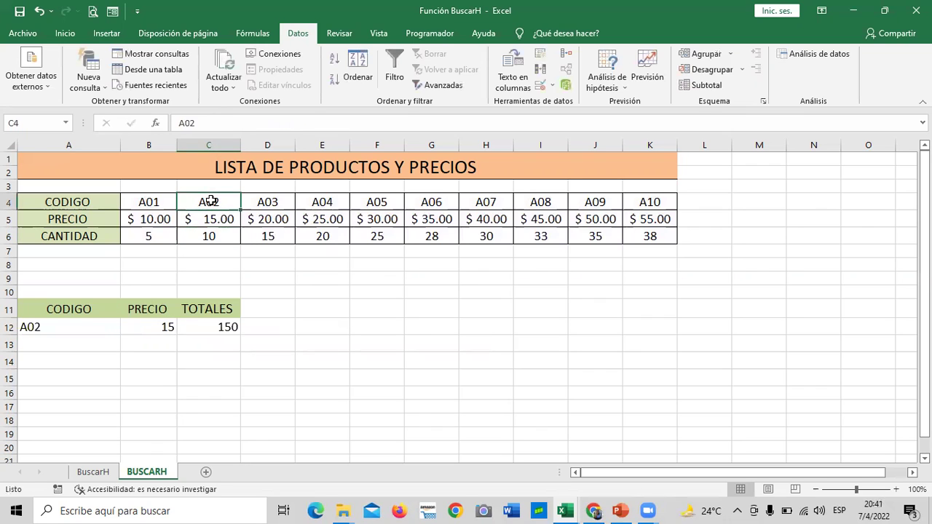
{"action": "left_click", "coordinate": [208, 145]}
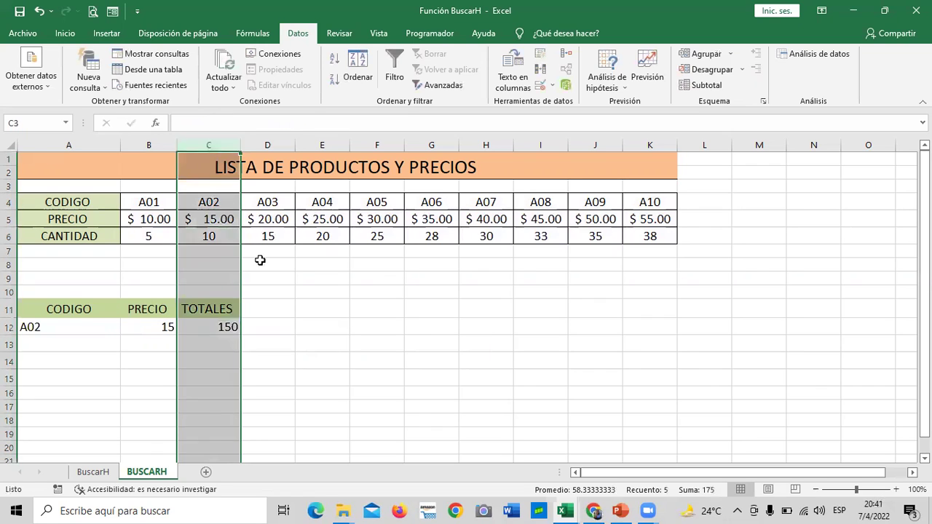
{"action": "left_click", "coordinate": [276, 290]}
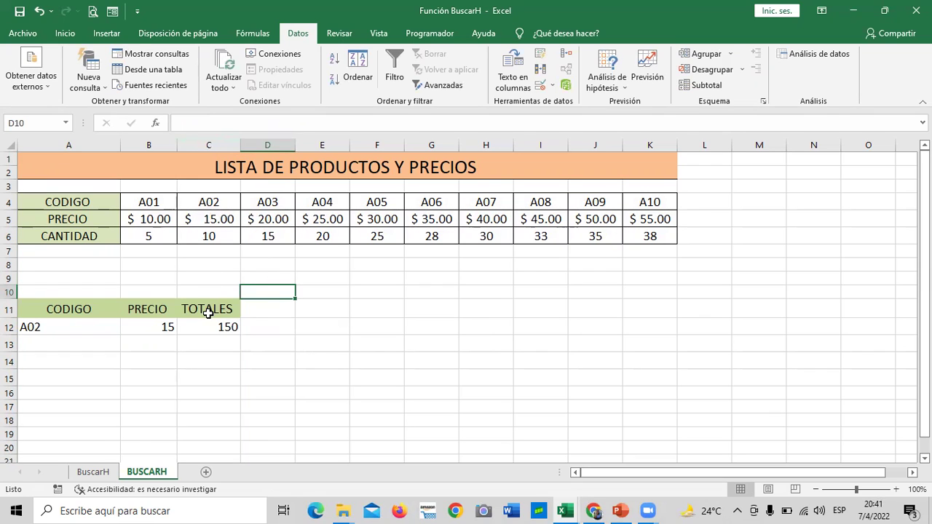
Step: Choose code A10 in A12 and check its quantity against the TOTALES result 2090
{"action": "left_click", "coordinate": [79, 323]}
{"action": "left_click", "coordinate": [126, 331]}
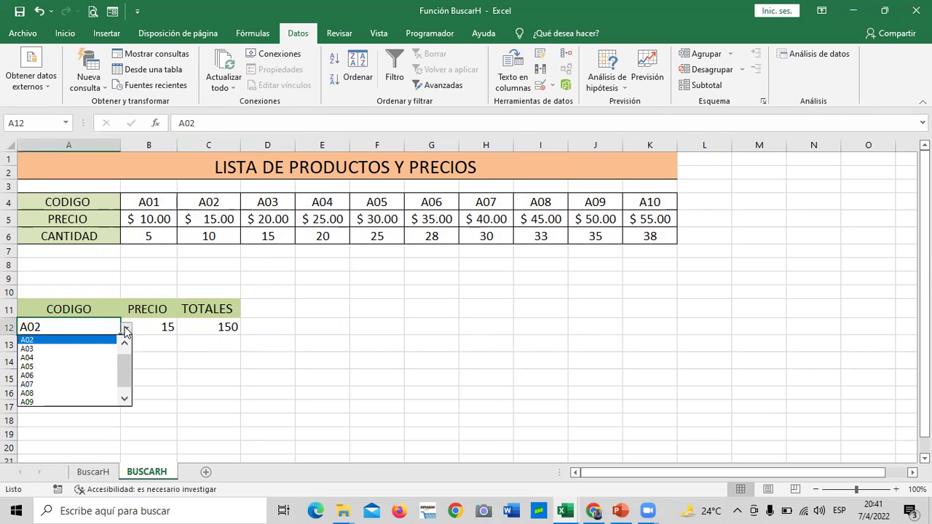
{"action": "left_click", "coordinate": [125, 399]}
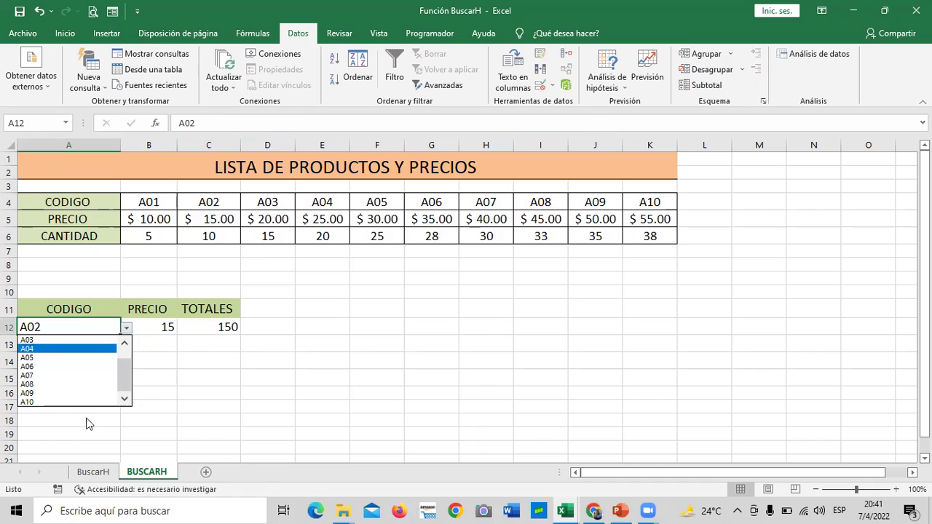
{"action": "left_click", "coordinate": [43, 401]}
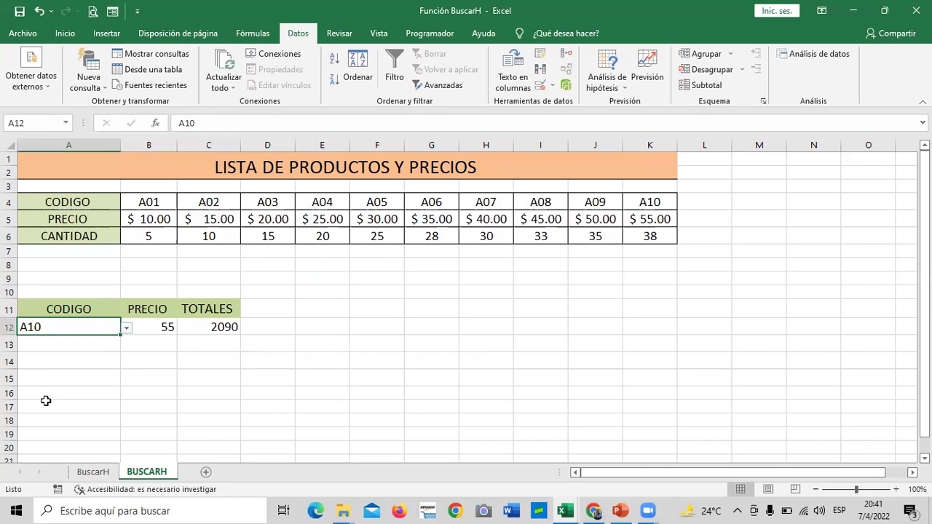
{"action": "left_click", "coordinate": [207, 328]}
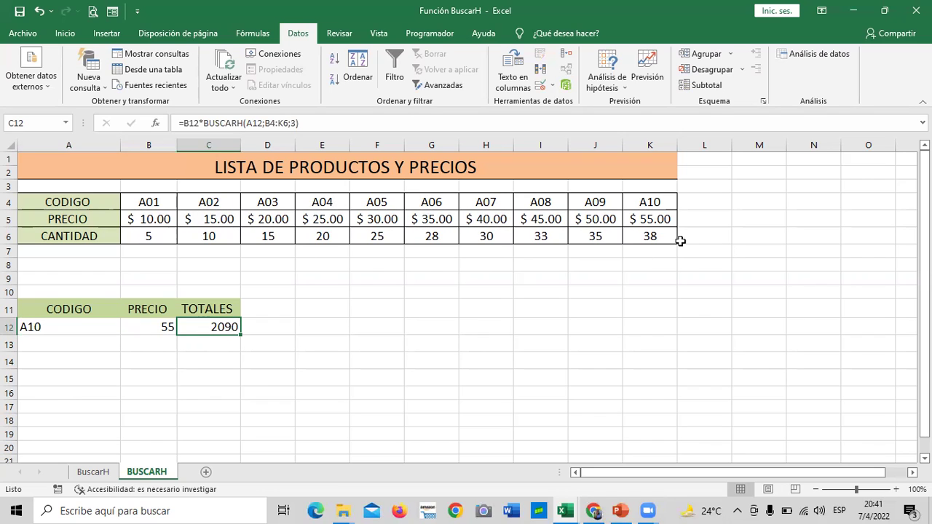
{"action": "left_click", "coordinate": [658, 234]}
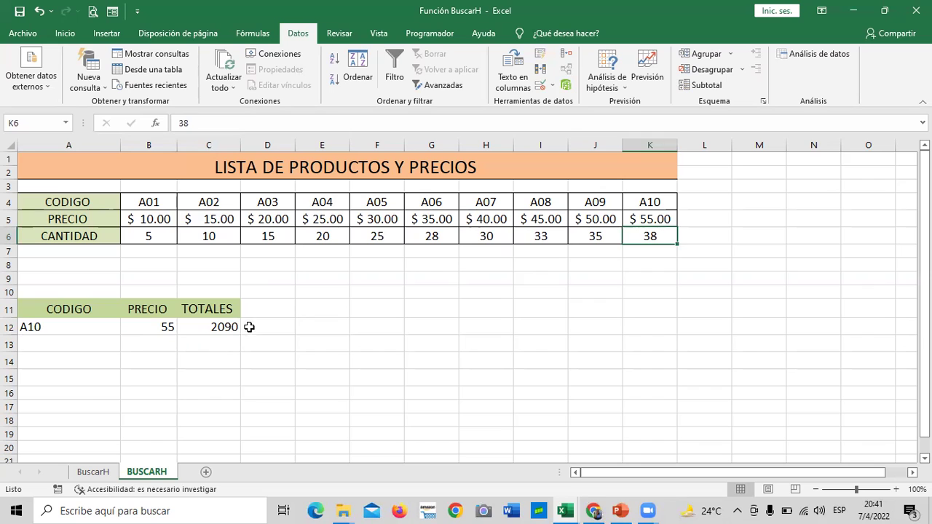
{"action": "left_click", "coordinate": [220, 327]}
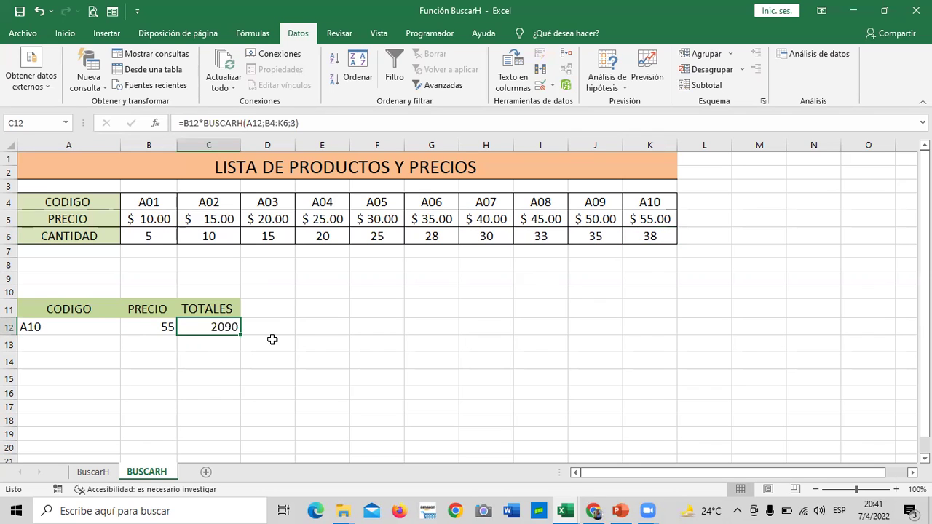
{"action": "left_click", "coordinate": [275, 326]}
{"action": "left_click", "coordinate": [220, 328]}
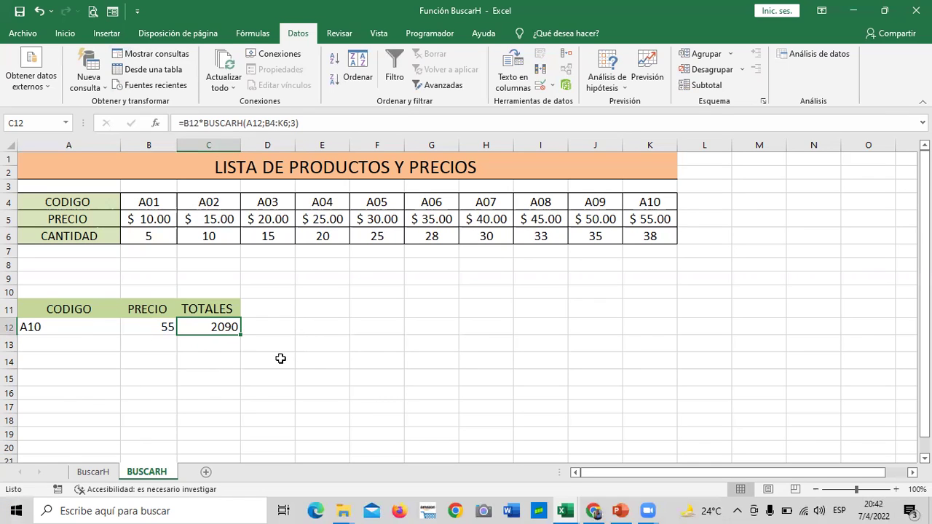
{"action": "left_click", "coordinate": [378, 355]}
{"action": "left_click", "coordinate": [221, 329]}
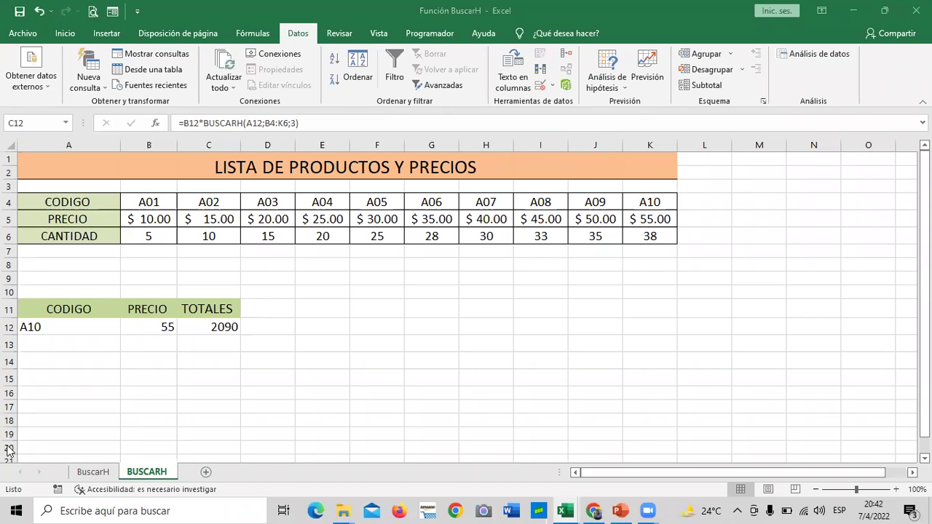
Step: Change C12 to =B12+BUSCARH(A12;B4:K6;3) so TOTALES shows 93 for A10
{"action": "left_click", "coordinate": [219, 327]}
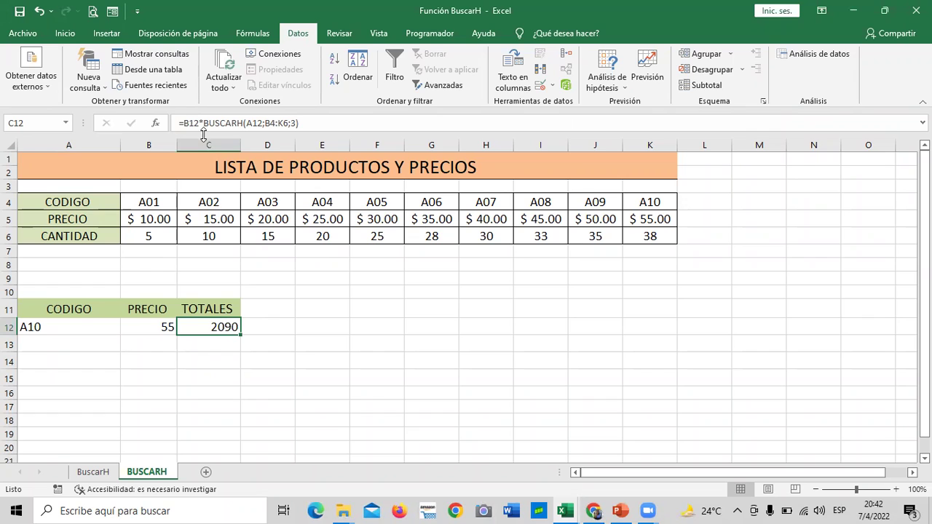
{"action": "left_click", "coordinate": [329, 124]}
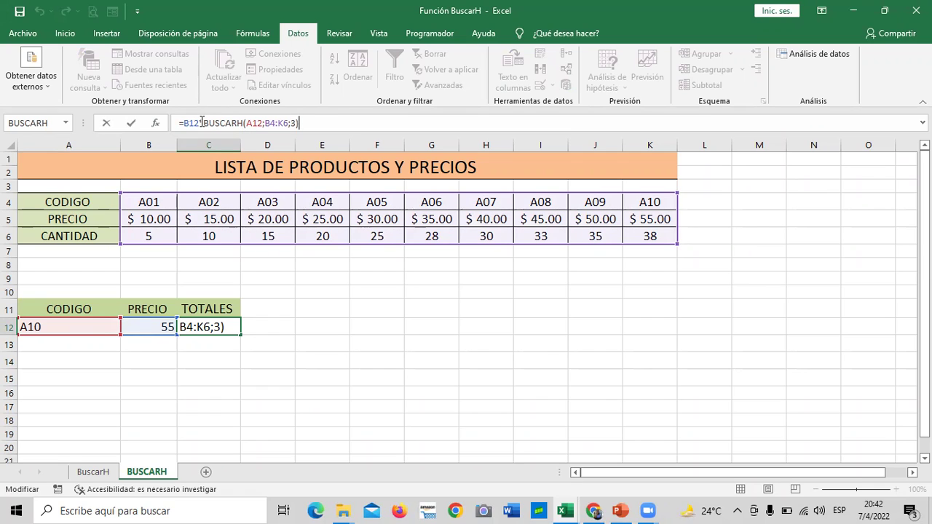
{"action": "key", "text": "Return"}
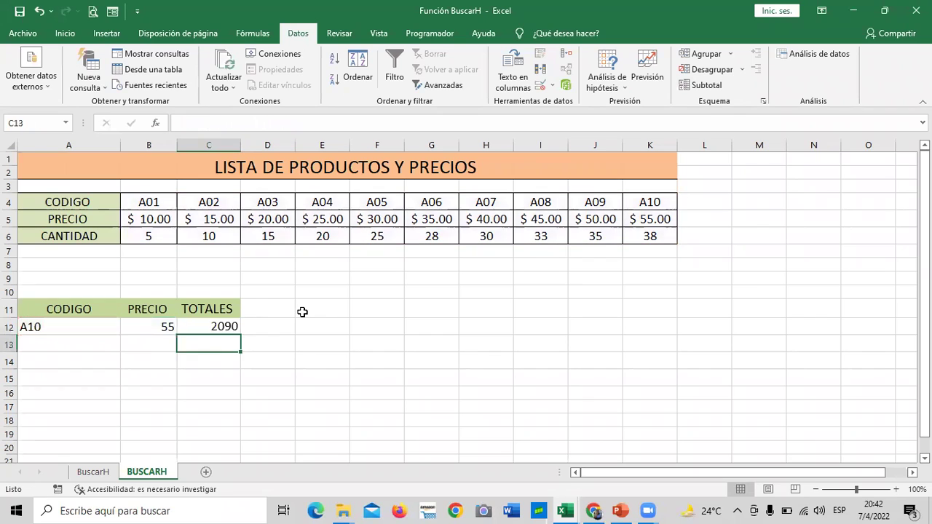
{"action": "left_click", "coordinate": [151, 324]}
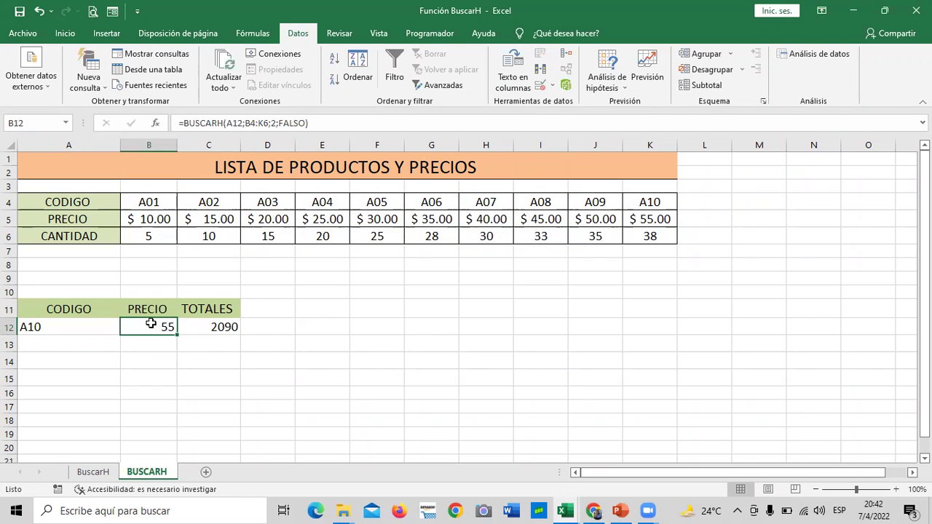
{"action": "left_click", "coordinate": [215, 326]}
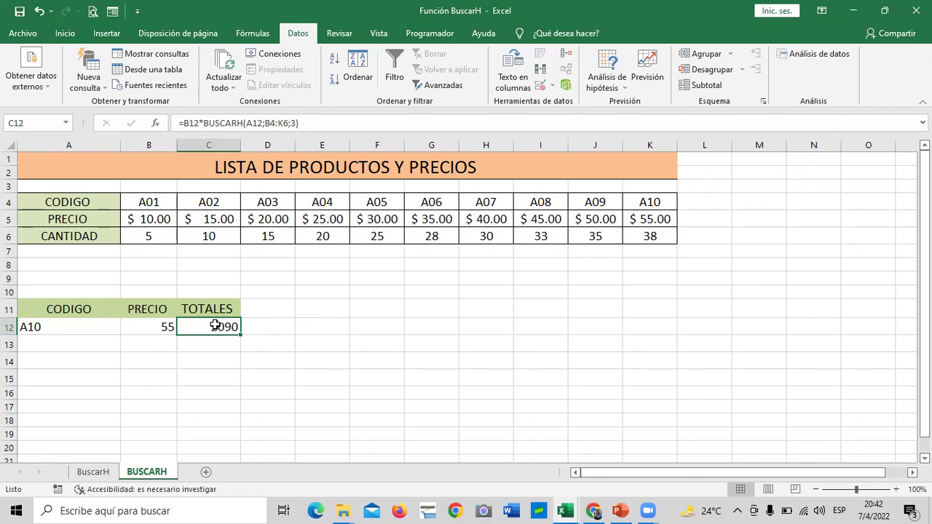
{"action": "left_click", "coordinate": [203, 123]}
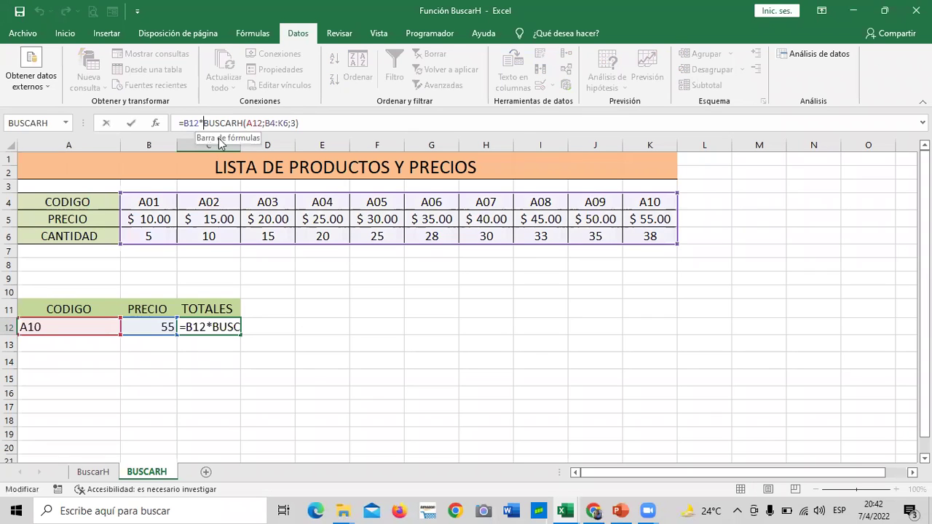
{"action": "key", "text": "BackSpace"}
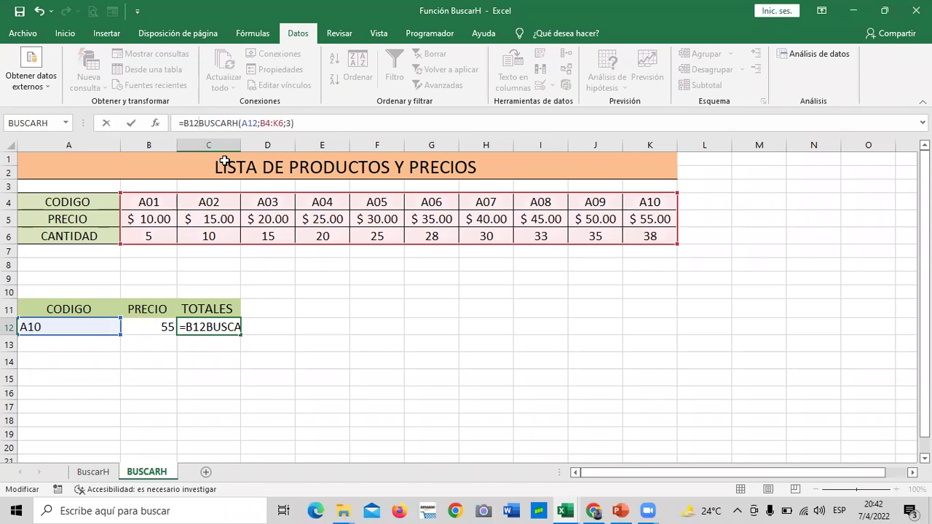
{"action": "type", "text": "+"}
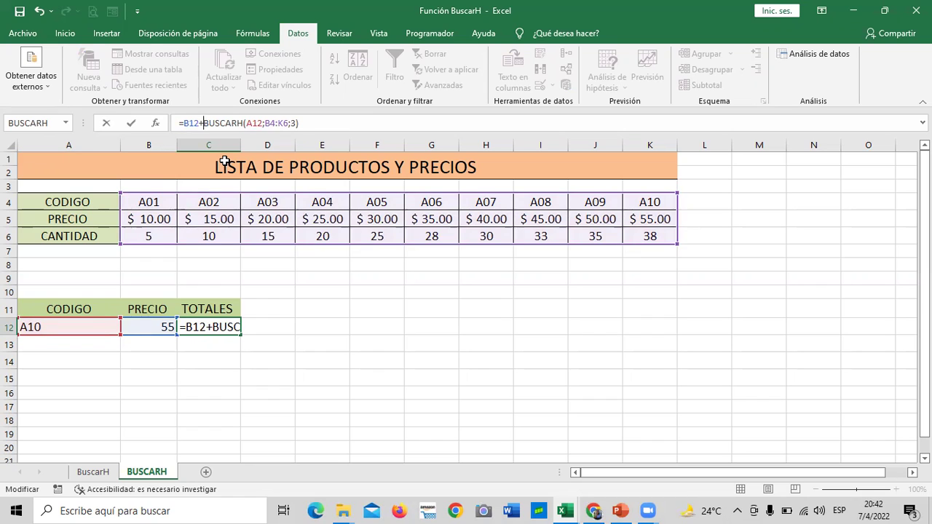
{"action": "key", "text": "Return"}
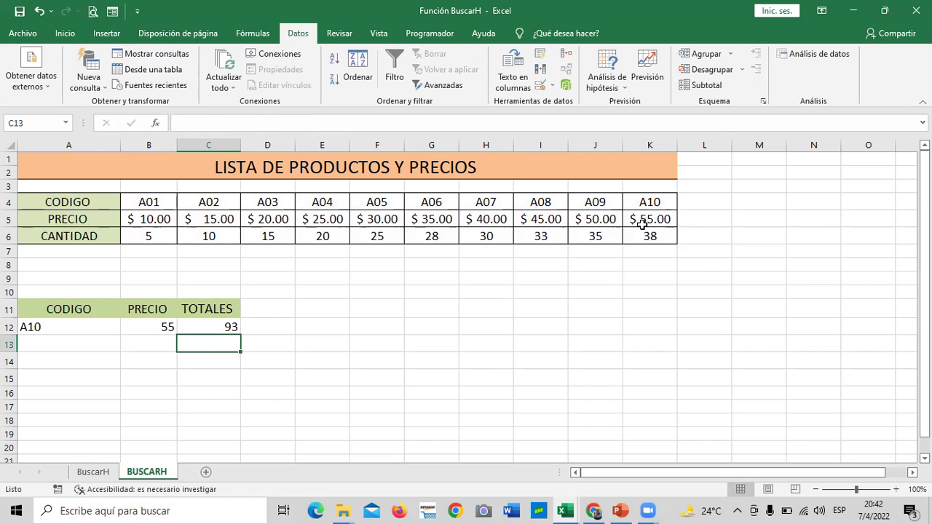
Step: Choose code A01 in A12 and check its price and quantity in the table
{"action": "left_click", "coordinate": [114, 328]}
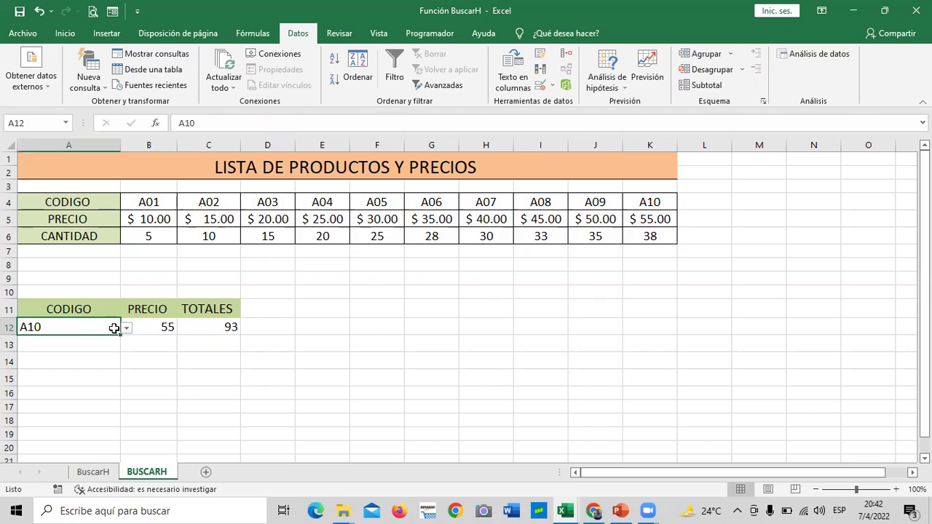
{"action": "left_click", "coordinate": [126, 328]}
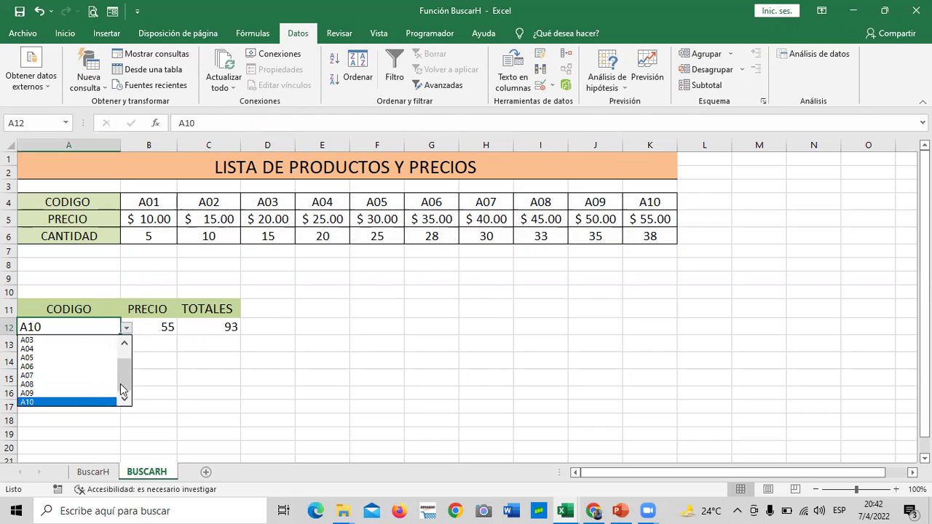
{"action": "left_click_drag", "start_coordinate": [122, 384], "coordinate": [124, 339]}
{"action": "left_click", "coordinate": [26, 341]}
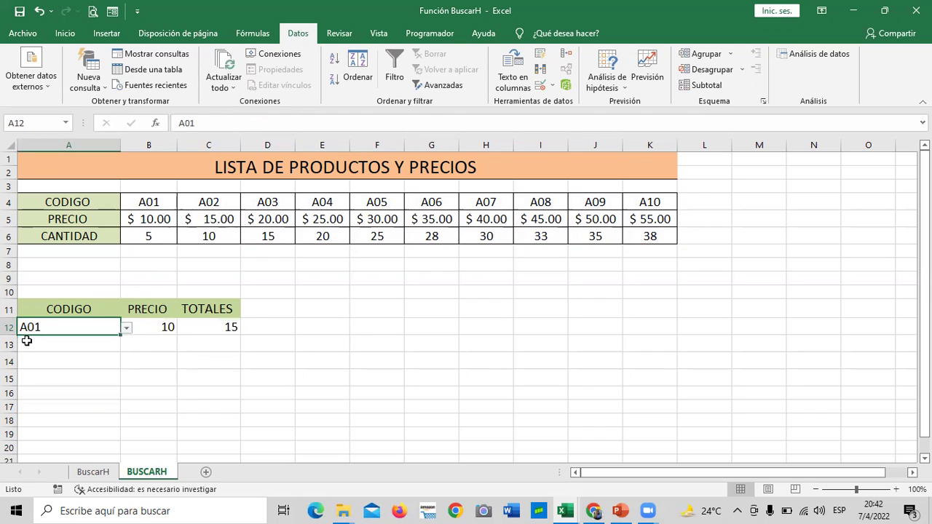
{"action": "left_click", "coordinate": [127, 218]}
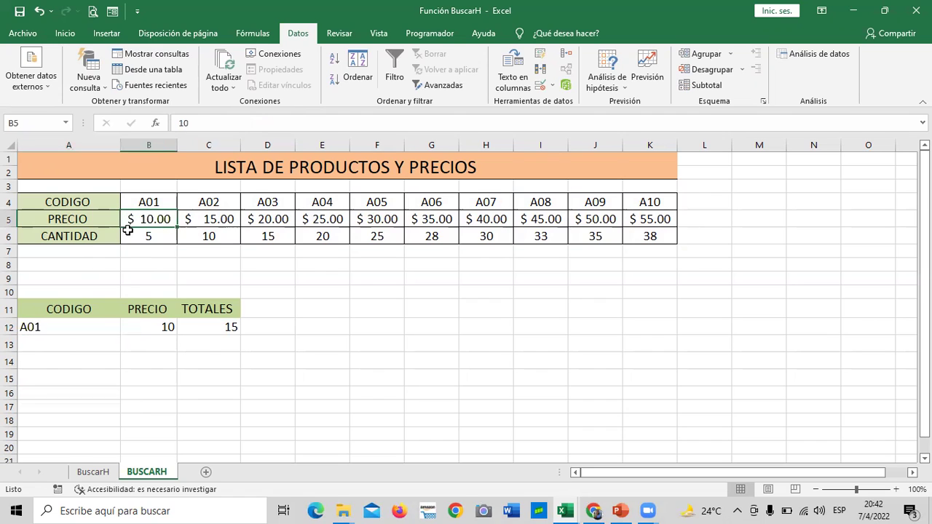
{"action": "left_click", "coordinate": [128, 233]}
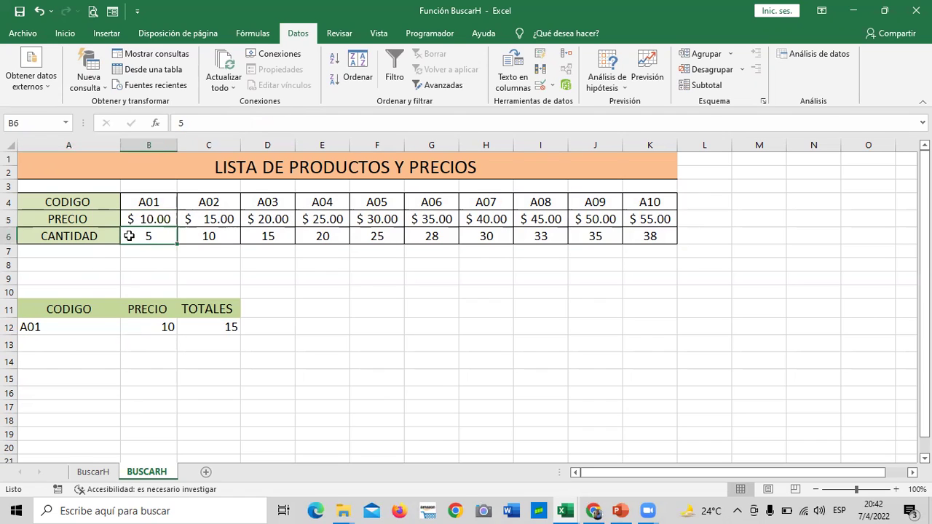
Step: Switch A12 to A02, then A03, and review the B12 and C12 formulas
{"action": "left_click", "coordinate": [113, 326]}
{"action": "left_click", "coordinate": [126, 328]}
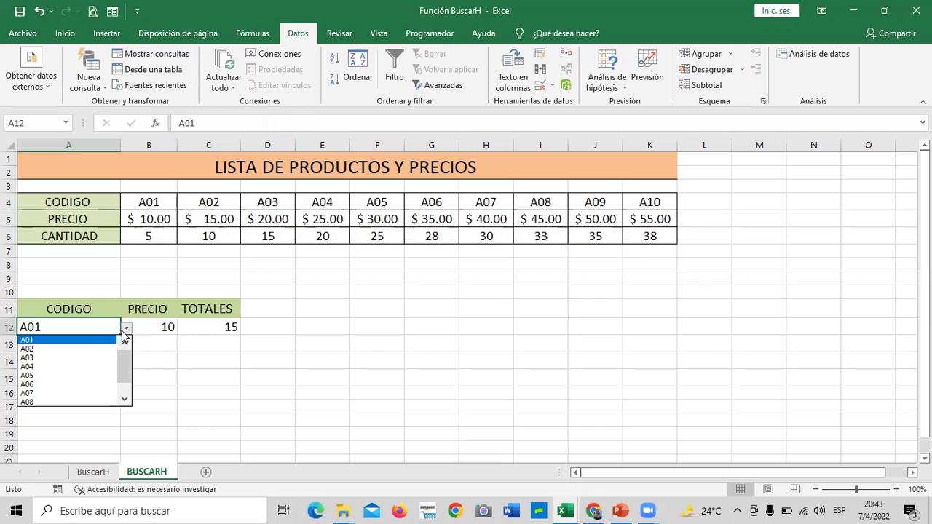
{"action": "left_click", "coordinate": [79, 349]}
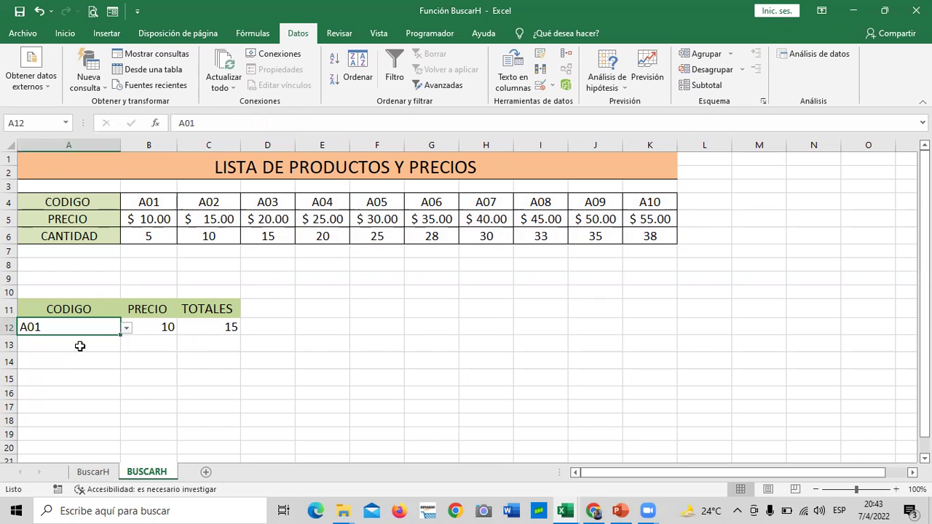
{"action": "left_click", "coordinate": [126, 328]}
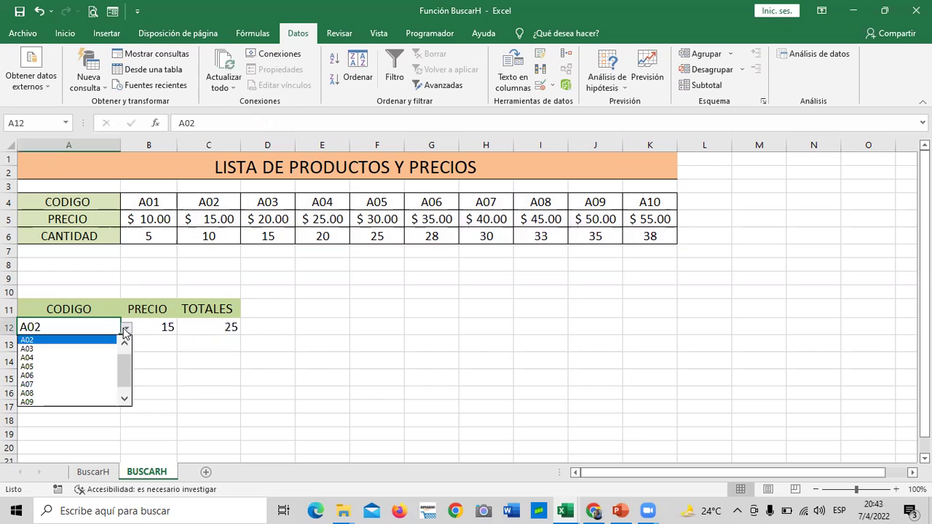
{"action": "left_click", "coordinate": [76, 349]}
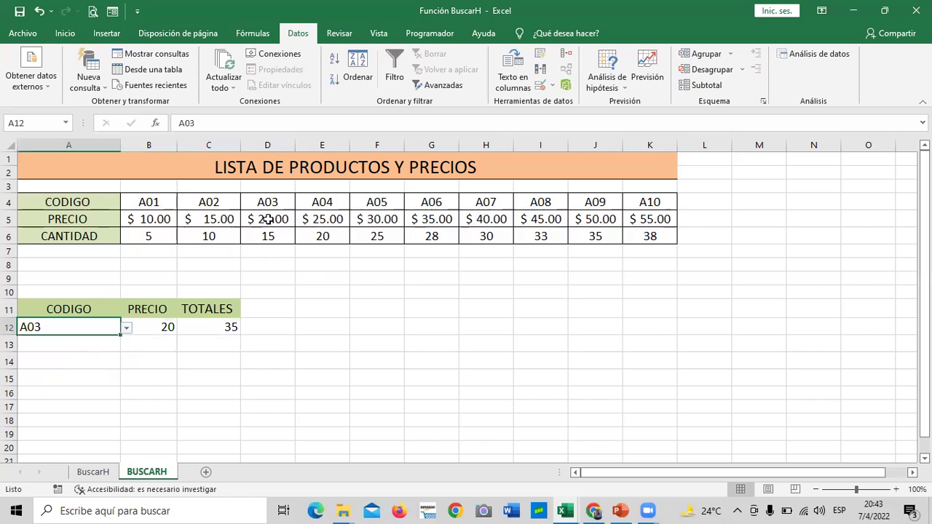
{"action": "left_click", "coordinate": [378, 397]}
{"action": "left_click", "coordinate": [138, 327]}
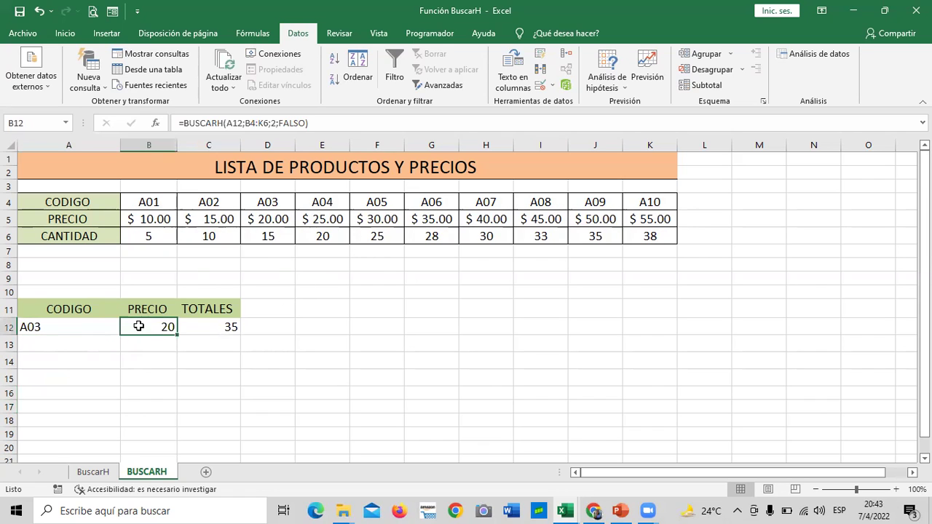
{"action": "left_click", "coordinate": [217, 327]}
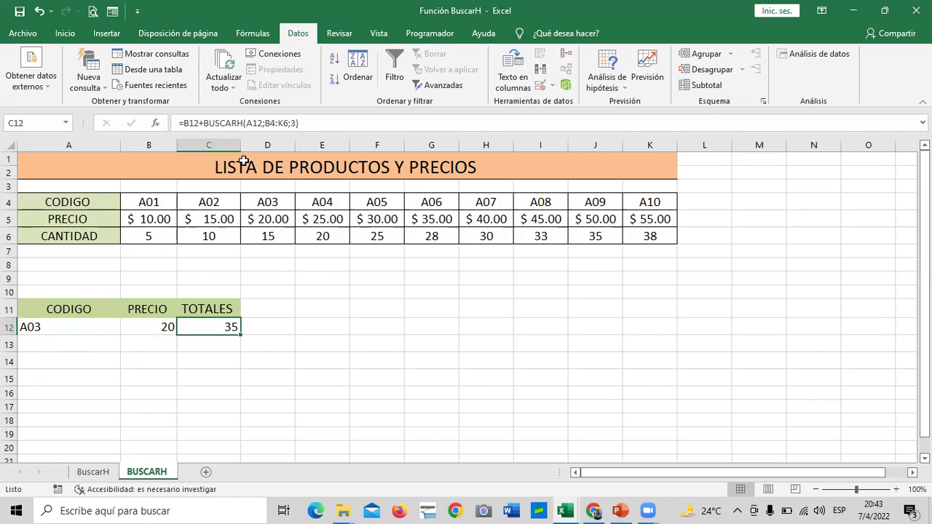
Step: Turn C12's addition back into a multiplication: =B12*BUSCARH(A12;B4:K6;3)
{"action": "left_click", "coordinate": [203, 123]}
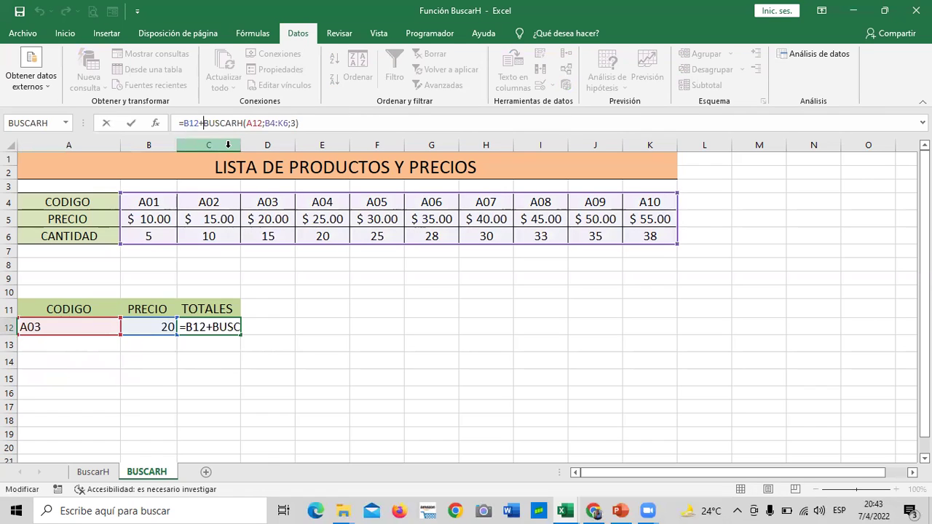
{"action": "key", "text": "BackSpace"}
{"action": "type", "text": "*"}
{"action": "left_click", "coordinate": [330, 122]}
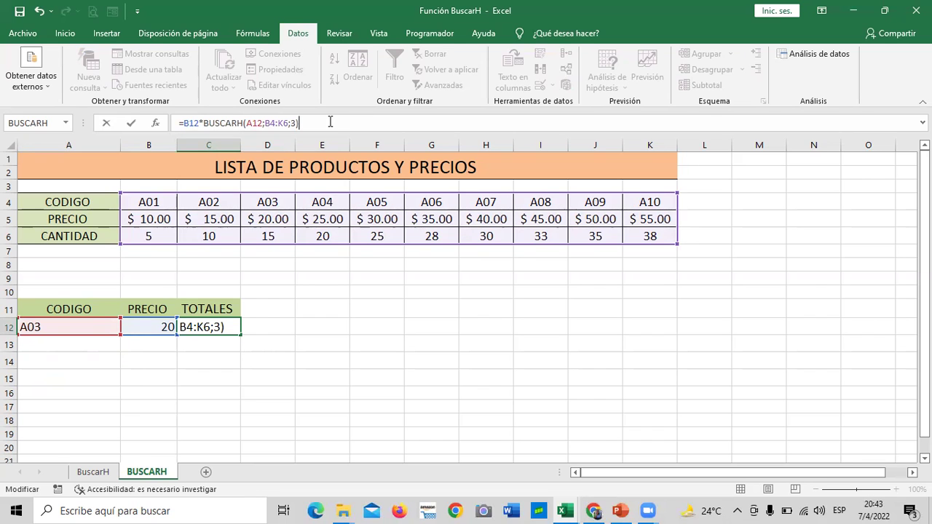
{"action": "key", "text": "Return"}
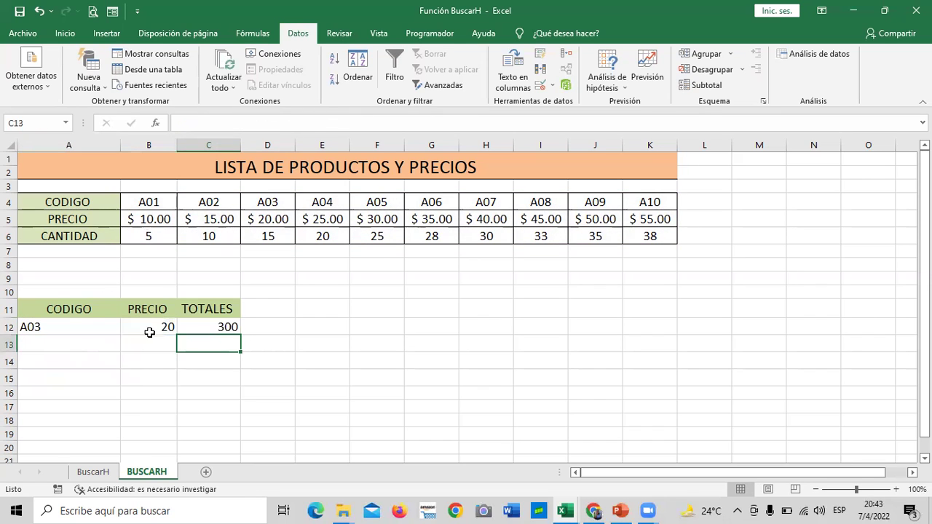
Step: Test codes A01, A02 and A08 in A12, reaching a total of 1485, then go to BuscarH
{"action": "left_click", "coordinate": [107, 327]}
{"action": "left_click", "coordinate": [125, 331]}
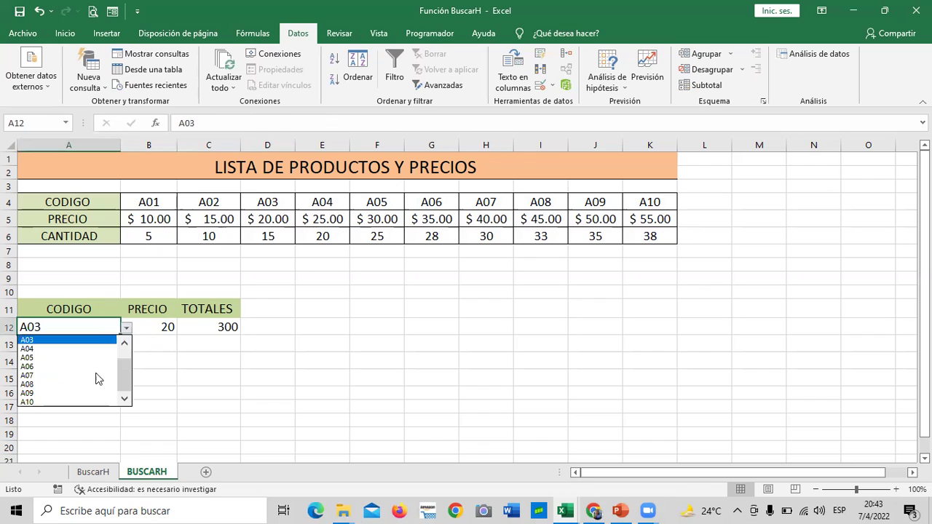
{"action": "left_click_drag", "start_coordinate": [122, 384], "coordinate": [123, 362]}
{"action": "left_click", "coordinate": [49, 339]}
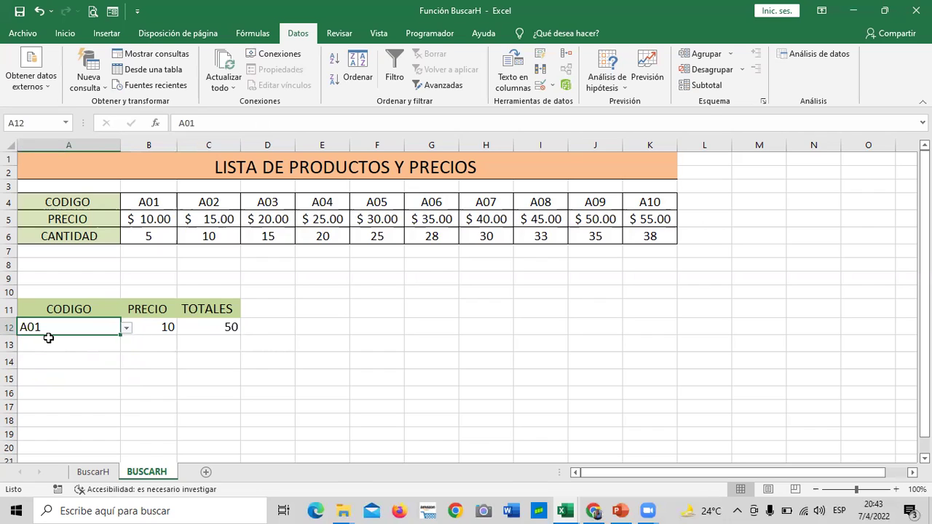
{"action": "left_click", "coordinate": [127, 329]}
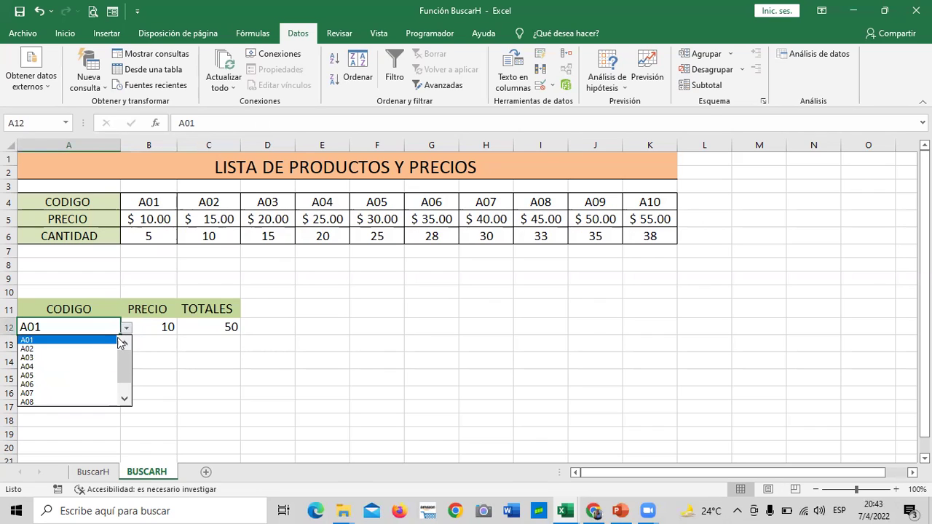
{"action": "left_click", "coordinate": [85, 349]}
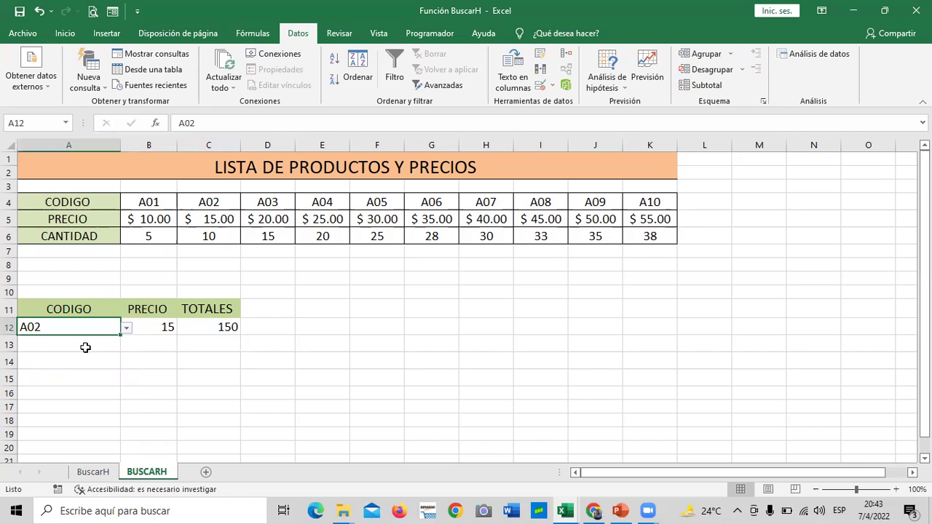
{"action": "left_click", "coordinate": [126, 329]}
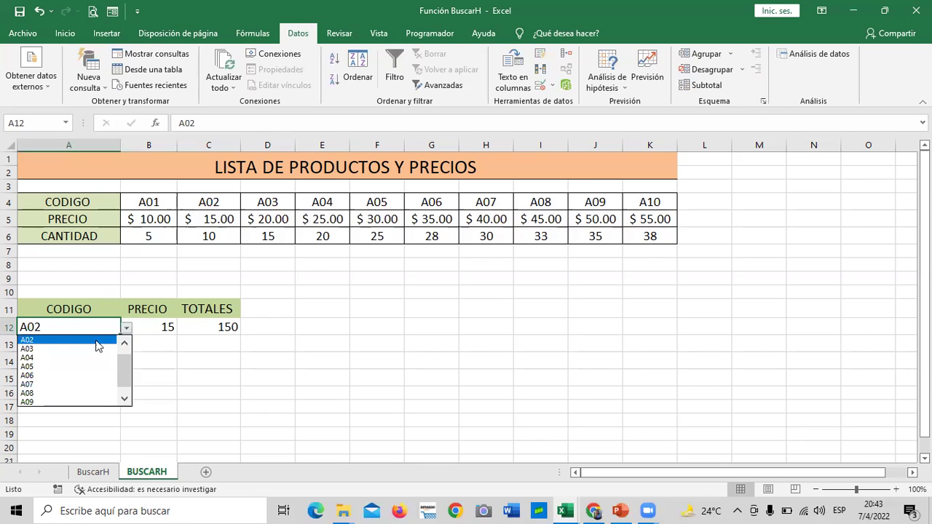
{"action": "left_click", "coordinate": [126, 398]}
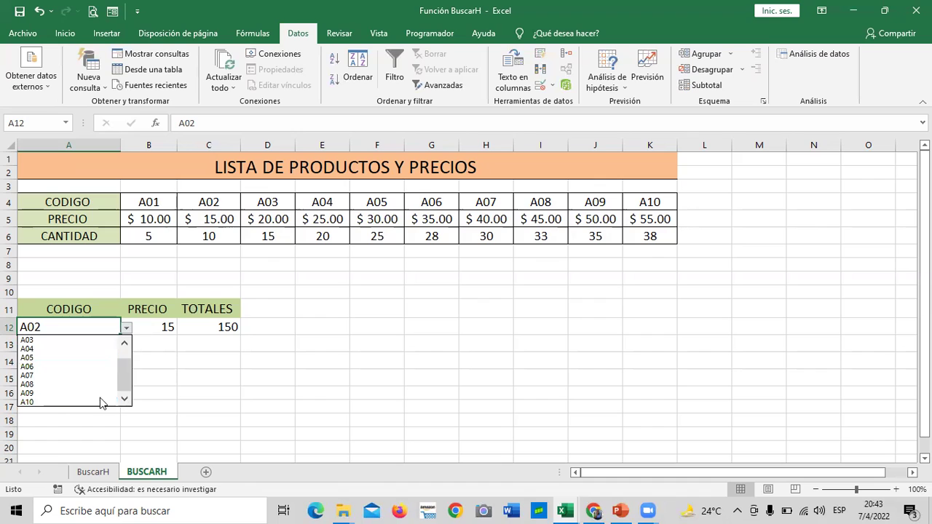
{"action": "left_click", "coordinate": [64, 385]}
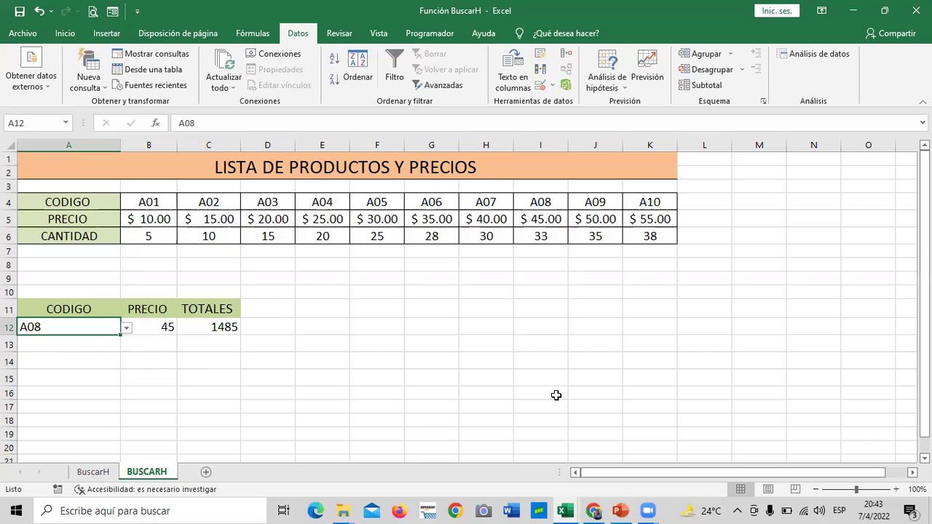
{"action": "left_click", "coordinate": [92, 472]}
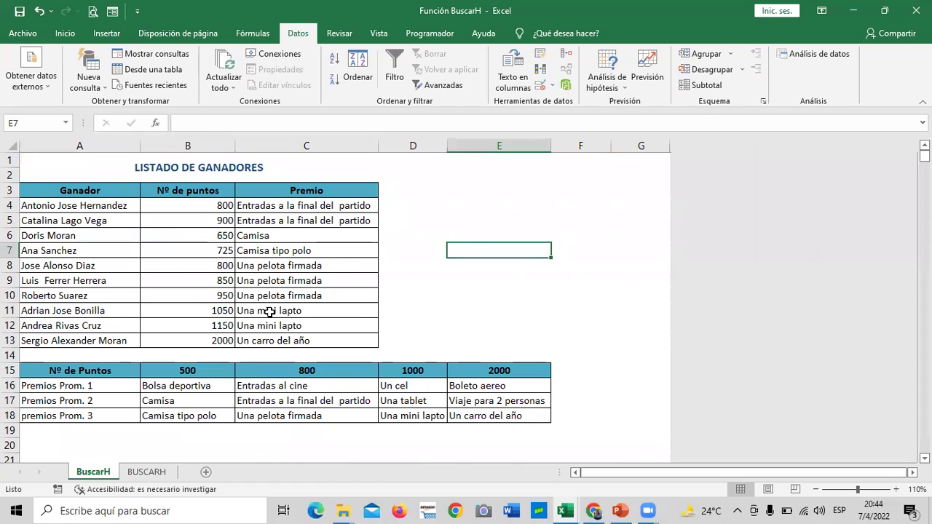
{"action": "left_click", "coordinate": [136, 476]}
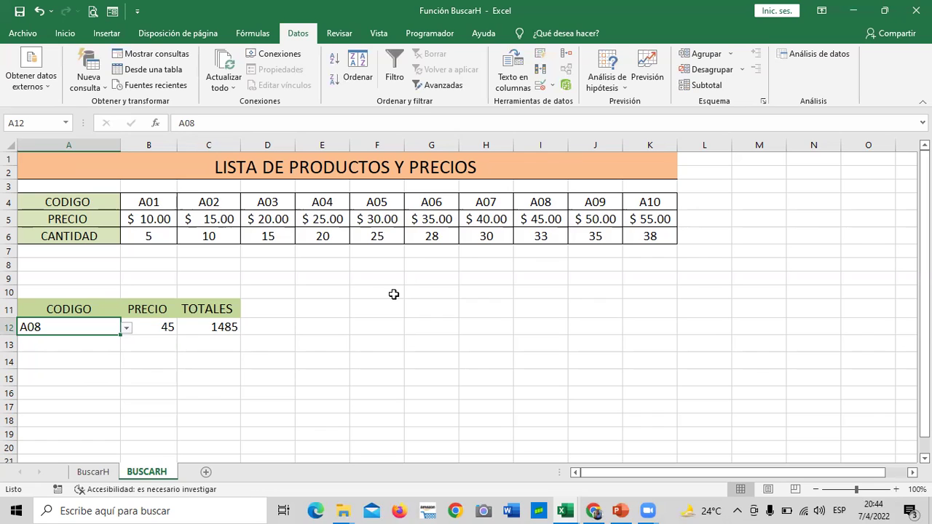
{"action": "left_click", "coordinate": [191, 329]}
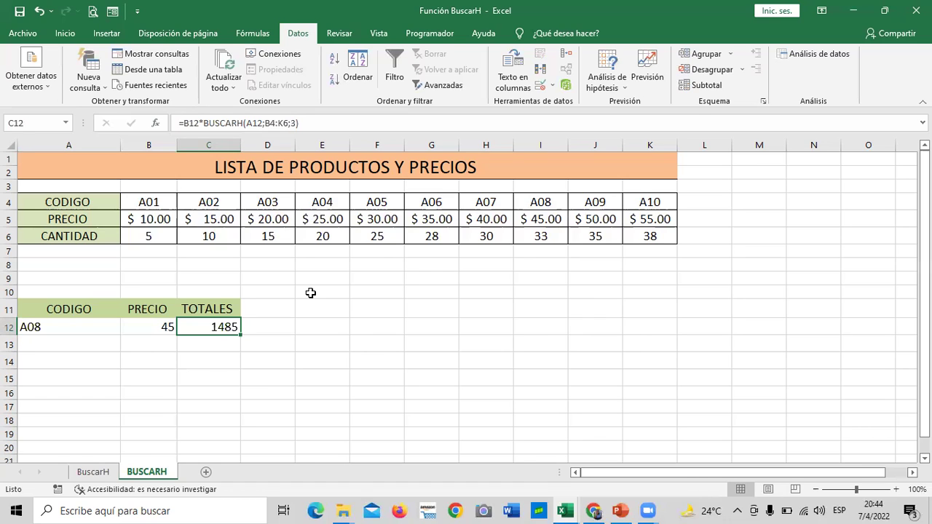
{"action": "left_click", "coordinate": [268, 392]}
{"action": "left_click", "coordinate": [207, 327]}
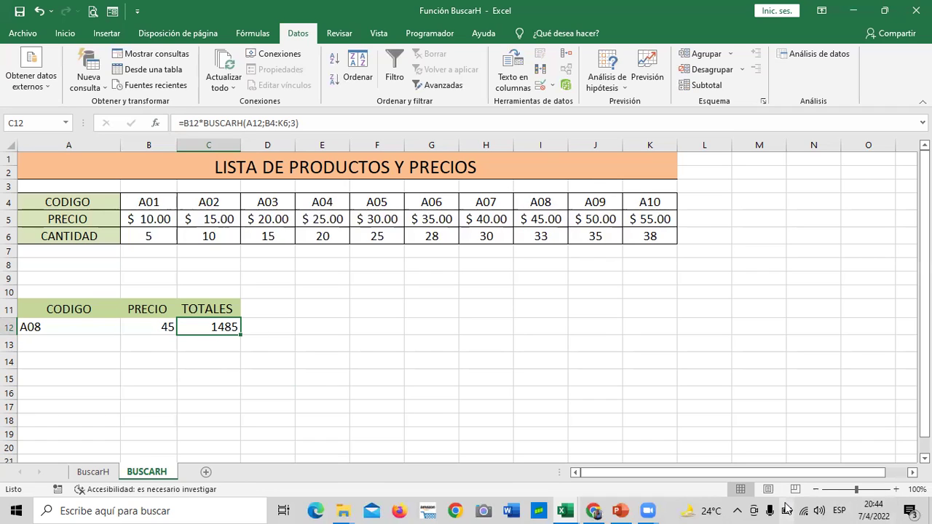
{"action": "left_click", "coordinate": [432, 327]}
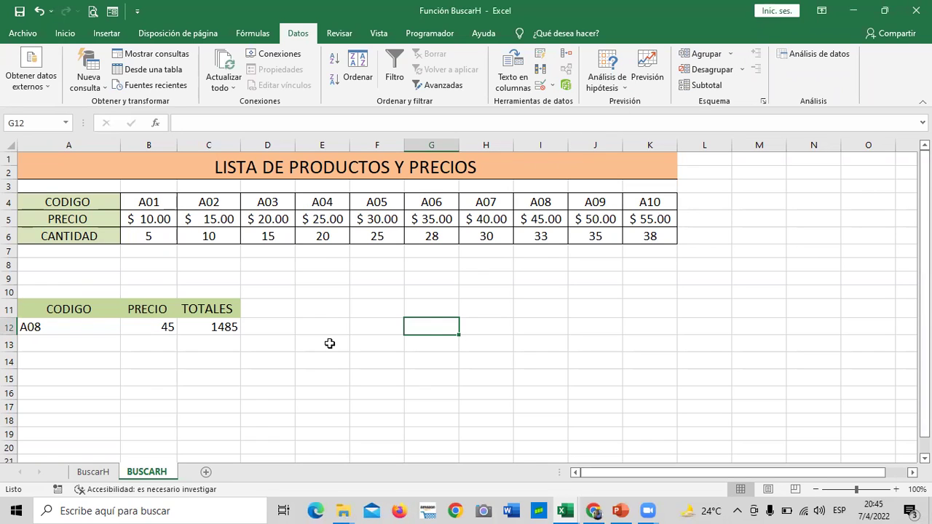
{"action": "left_click", "coordinate": [555, 344]}
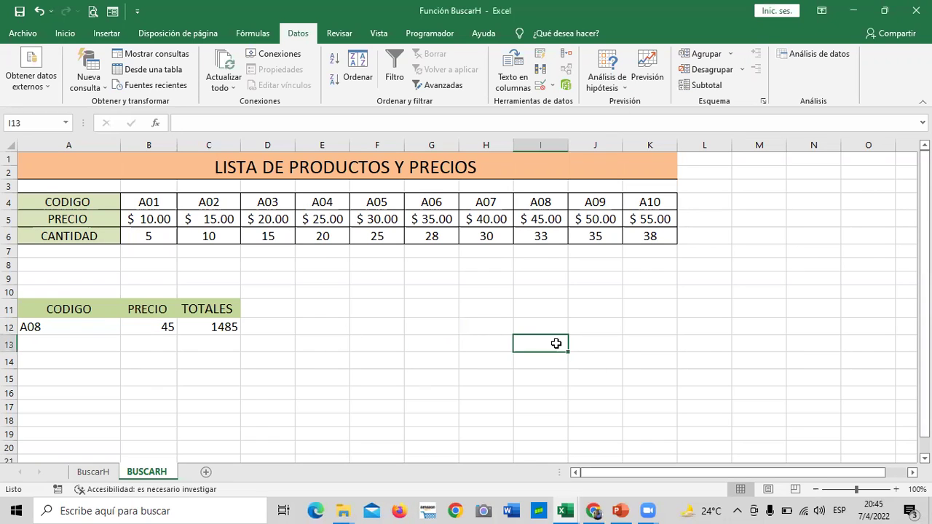
Step: Bring up the Función BuscarV COMPLETA workbook and browse its Base de Datos sheet
{"action": "mouse_move", "coordinate": [563, 511]}
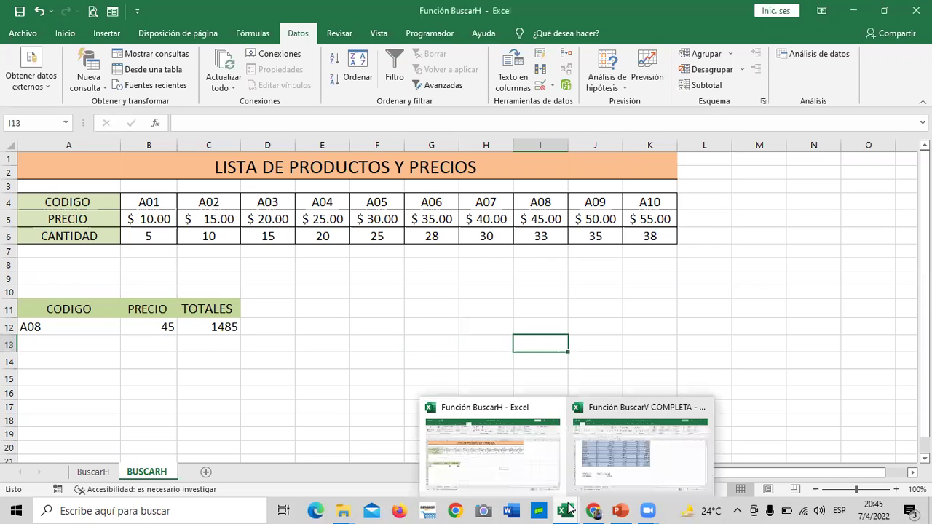
{"action": "left_click", "coordinate": [639, 466]}
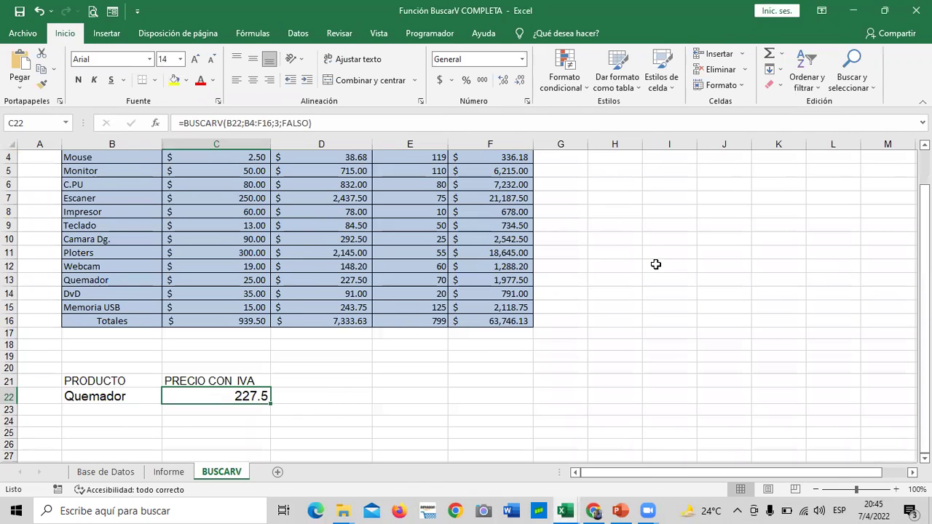
{"action": "scroll", "coordinate": [421, 331], "scroll_direction": "up", "scroll_amount": 1}
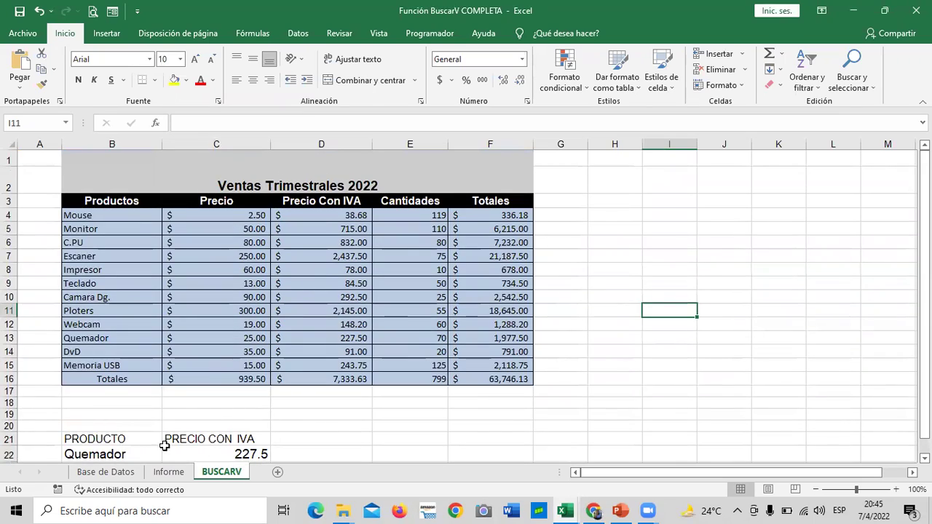
{"action": "left_click", "coordinate": [121, 473]}
{"action": "scroll", "coordinate": [247, 395], "scroll_direction": "up", "scroll_amount": 4}
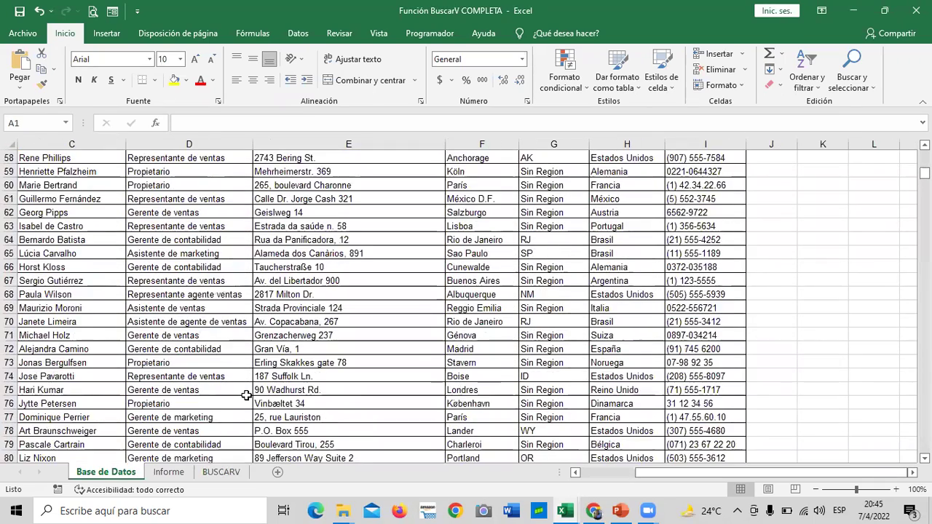
{"action": "scroll", "coordinate": [247, 396], "scroll_direction": "up", "scroll_amount": 5}
{"action": "scroll", "coordinate": [247, 396], "scroll_direction": "up", "scroll_amount": 3}
{"action": "scroll", "coordinate": [247, 395], "scroll_direction": "up", "scroll_amount": 8}
{"action": "scroll", "coordinate": [247, 396], "scroll_direction": "up", "scroll_amount": 3}
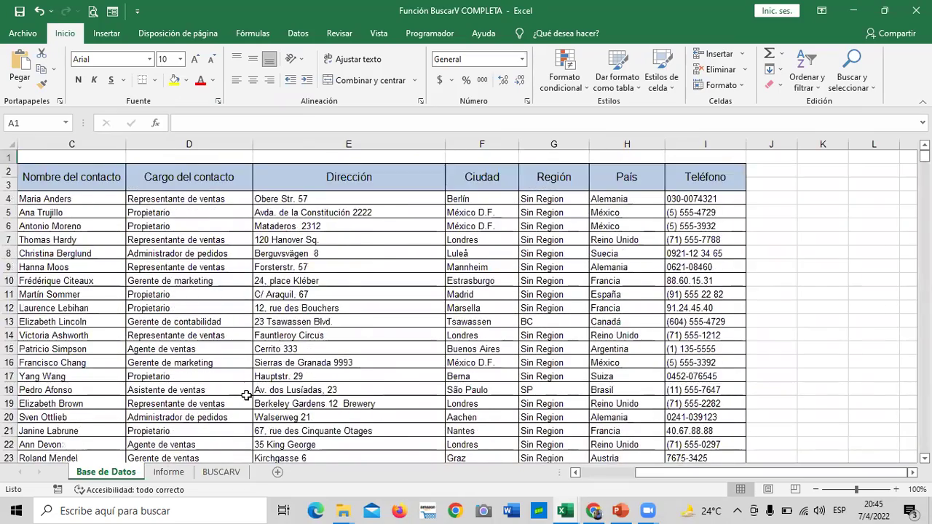
{"action": "scroll", "coordinate": [247, 396], "scroll_direction": "down", "scroll_amount": 4}
Step: Inspect the lookup formulas in C18, J18 and J21 on the Informe sheet
{"action": "left_click", "coordinate": [171, 472]}
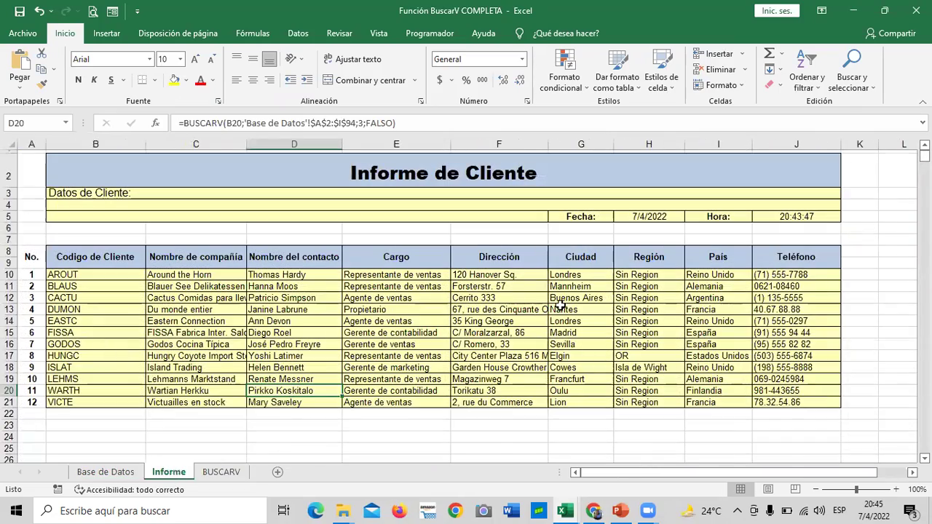
{"action": "left_click", "coordinate": [216, 367]}
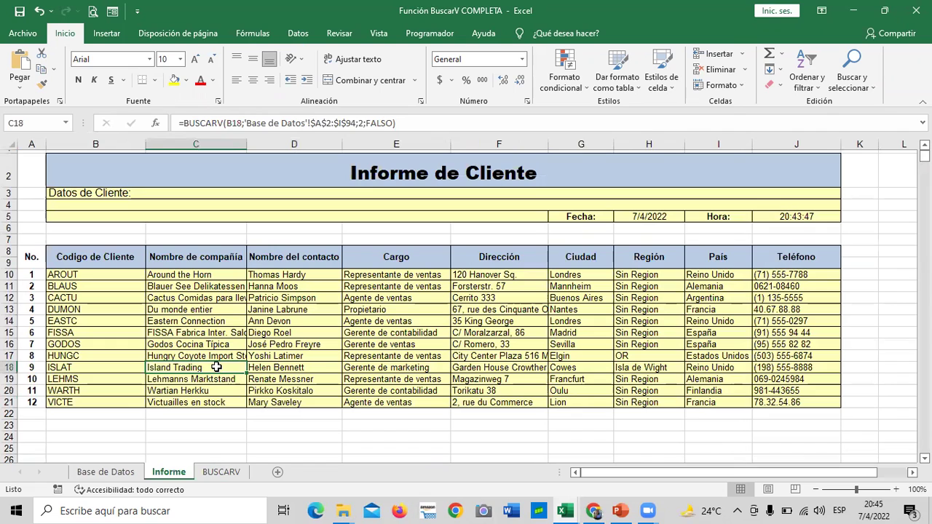
{"action": "left_click", "coordinate": [807, 369]}
{"action": "left_click", "coordinate": [798, 402]}
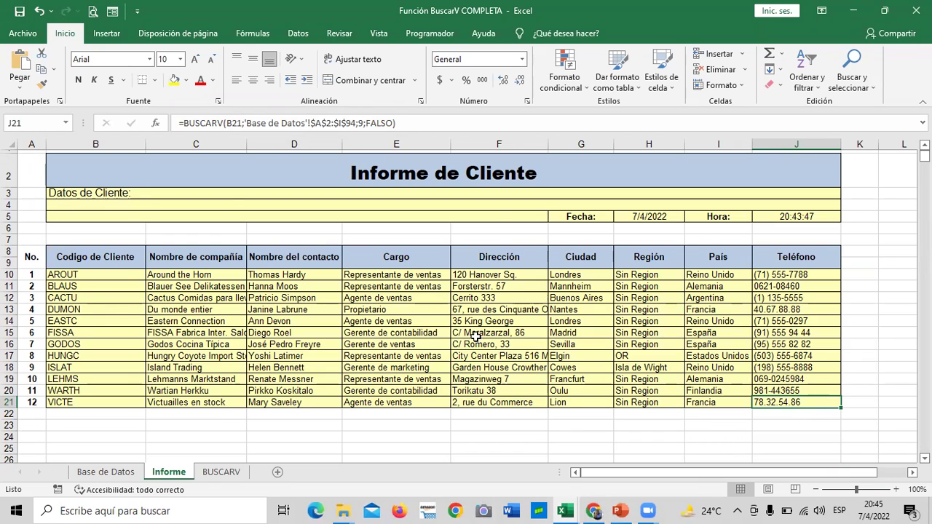
Step: Return to the BUSCARV sheet and select the product cell B22
{"action": "left_click", "coordinate": [239, 473]}
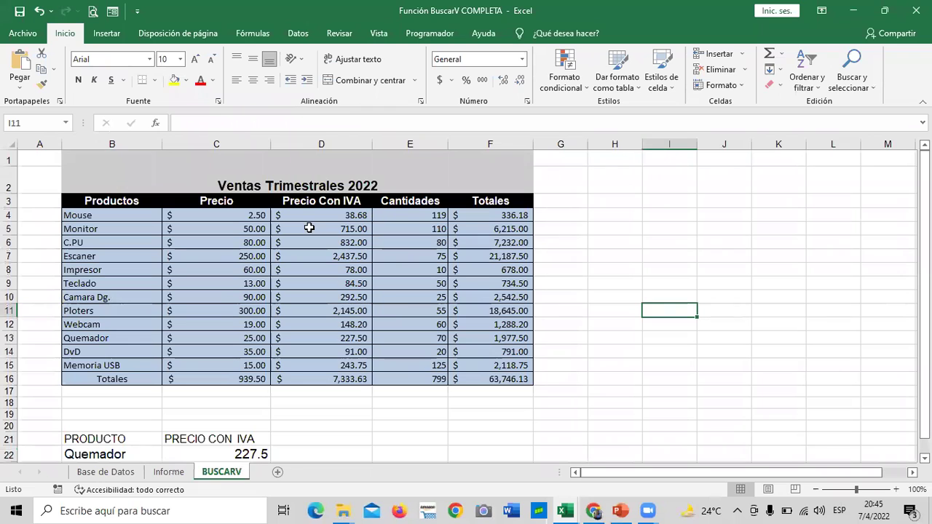
{"action": "scroll", "coordinate": [311, 228], "scroll_direction": "down", "scroll_amount": 2}
{"action": "scroll", "coordinate": [338, 238], "scroll_direction": "up", "scroll_amount": 2}
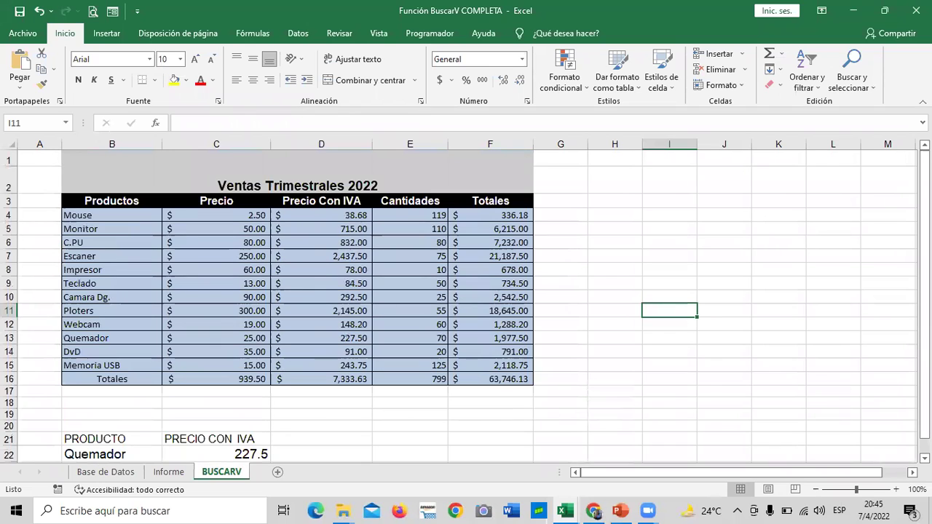
{"action": "left_click_drag", "start_coordinate": [925, 298], "coordinate": [925, 307]}
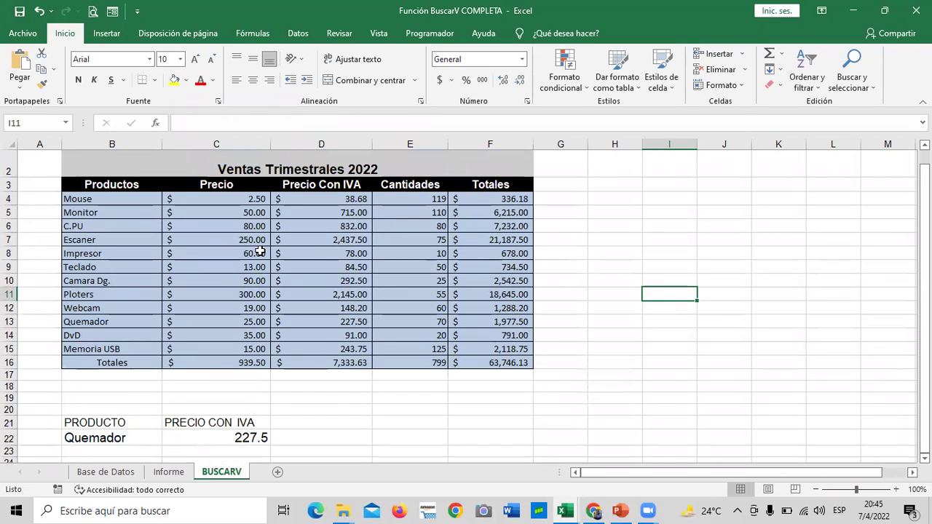
{"action": "left_click", "coordinate": [100, 437]}
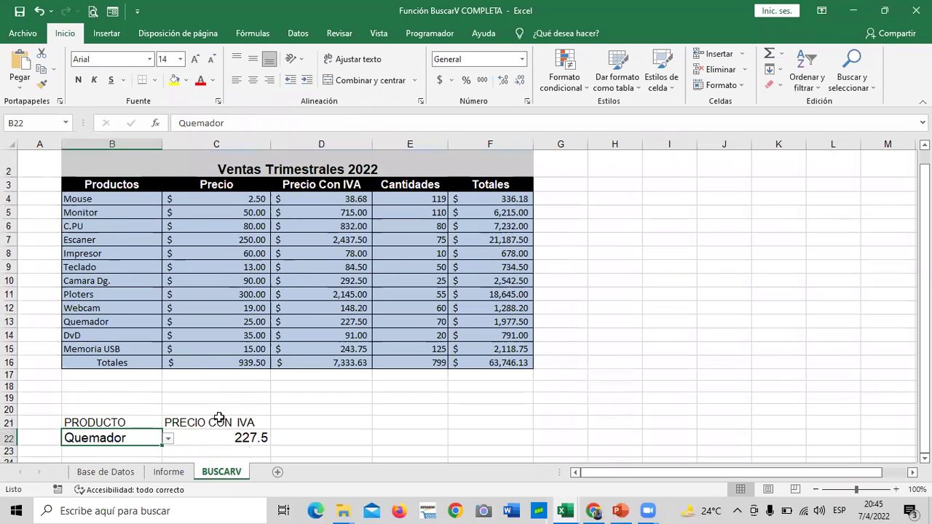
Step: Switch B22 from Webcam to Teclado so C22 shows 84.5, then select B22:C22
{"action": "scroll", "coordinate": [219, 418], "scroll_direction": "down", "scroll_amount": 1}
{"action": "left_click", "coordinate": [167, 383]}
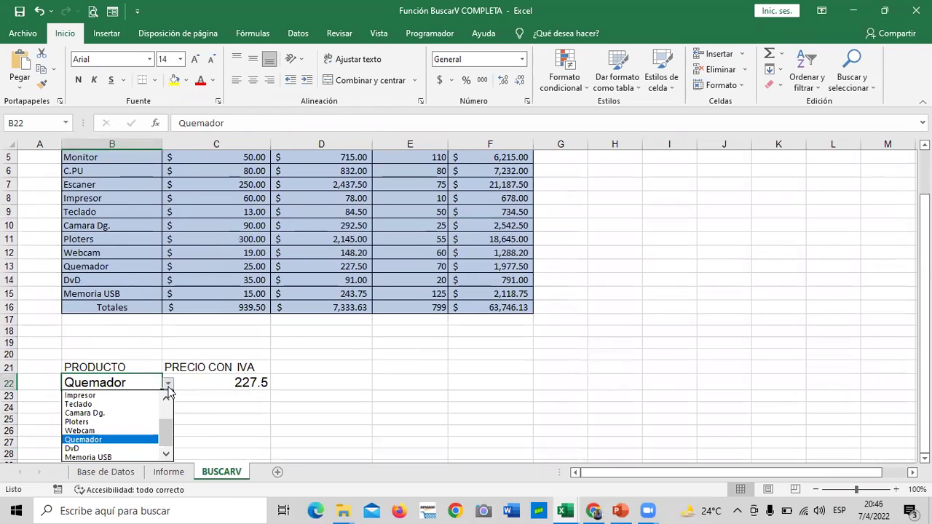
{"action": "left_click", "coordinate": [102, 431]}
{"action": "left_click", "coordinate": [168, 384]}
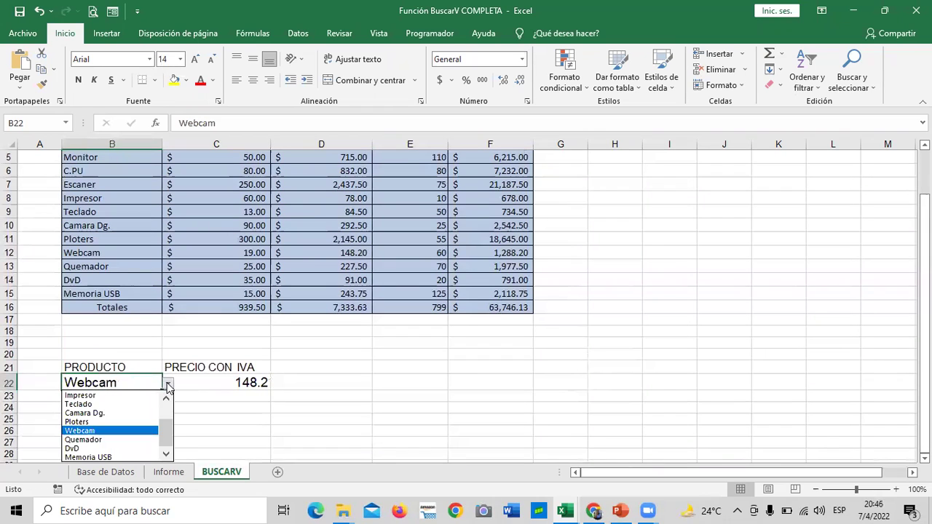
{"action": "left_click", "coordinate": [104, 405]}
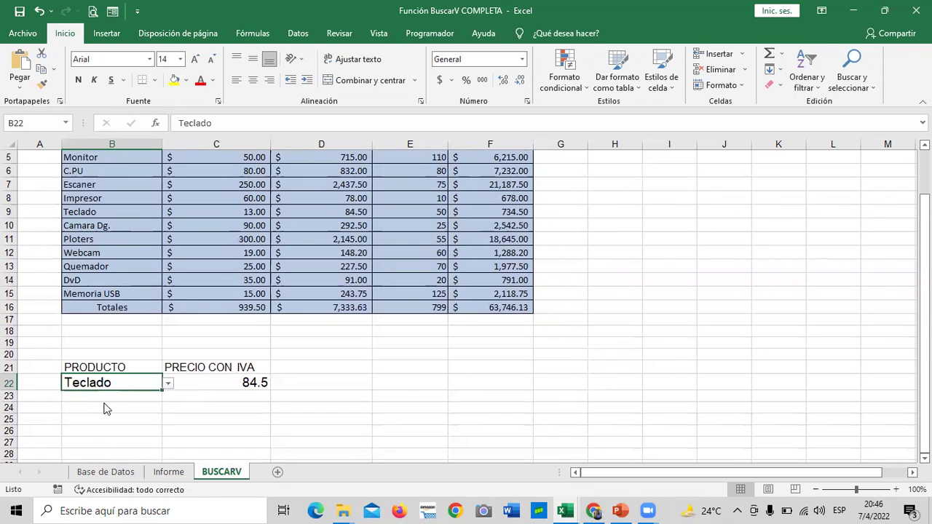
{"action": "scroll", "coordinate": [126, 397], "scroll_direction": "up", "scroll_amount": 2}
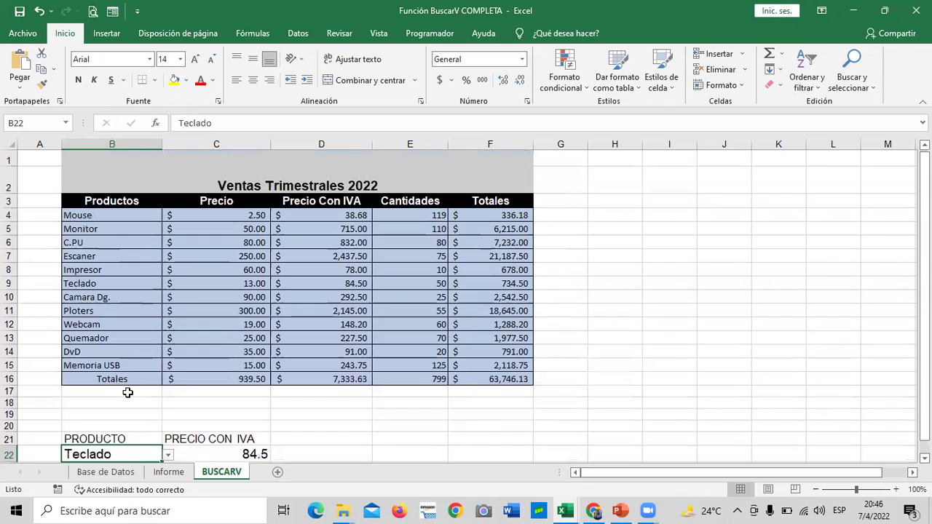
{"action": "scroll", "coordinate": [109, 364], "scroll_direction": "down", "scroll_amount": 2}
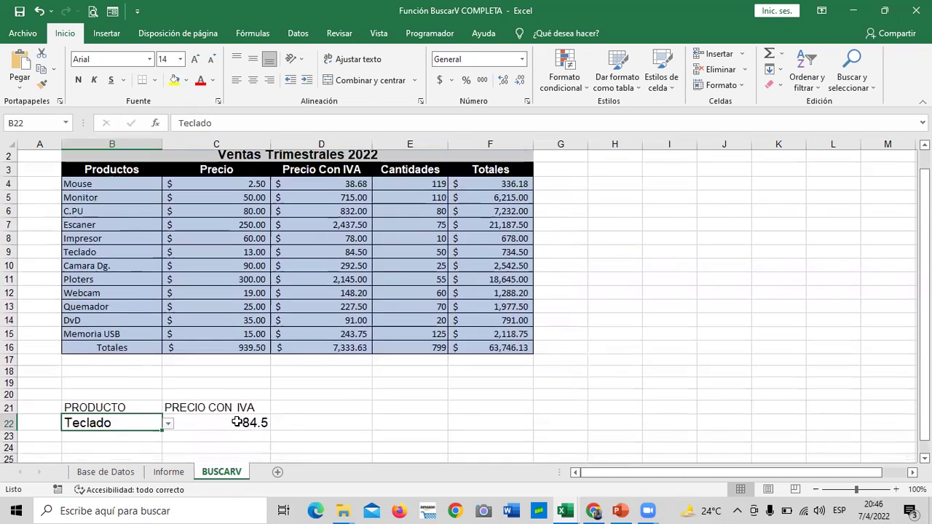
{"action": "left_click_drag", "start_coordinate": [120, 354], "coordinate": [244, 356]}
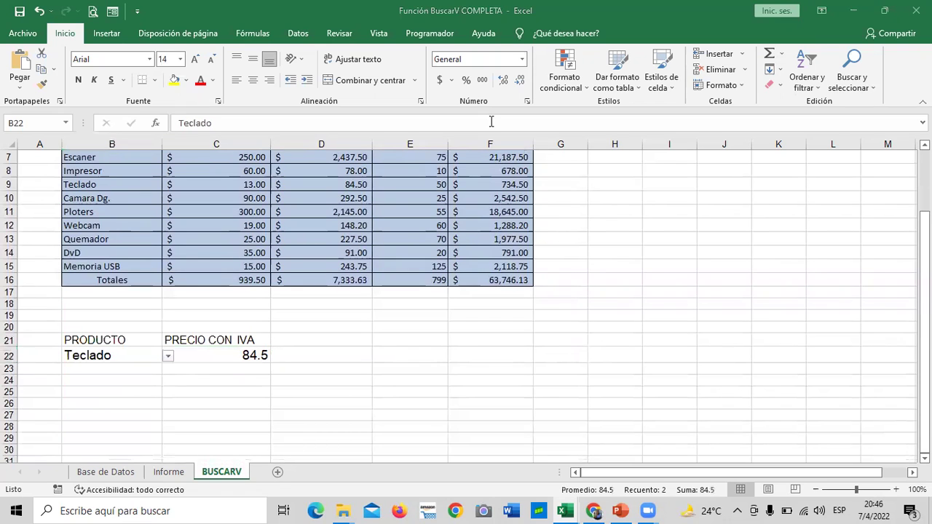
Step: Clear all data validation from the selected B22:C22 cells with Borrar todos
{"action": "left_click", "coordinate": [298, 35]}
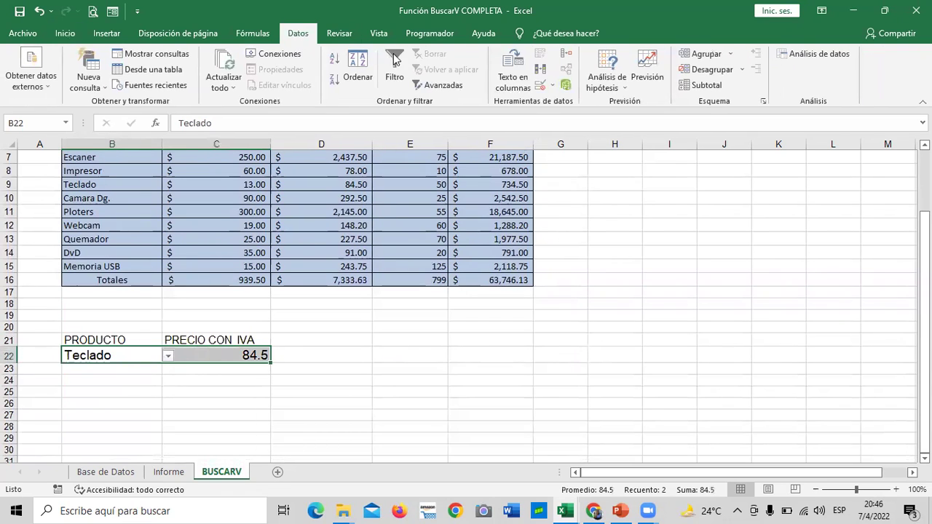
{"action": "left_click", "coordinate": [558, 85]}
{"action": "left_click", "coordinate": [563, 102]}
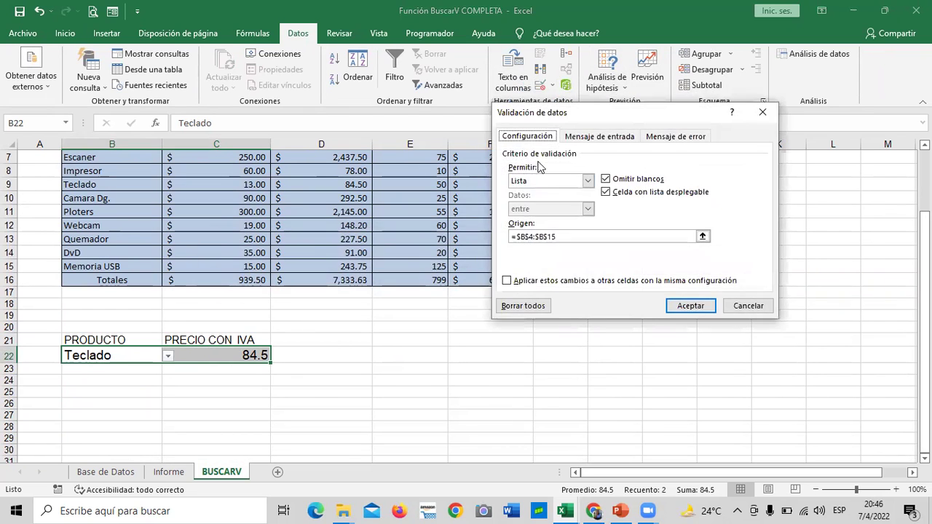
{"action": "left_click", "coordinate": [522, 306]}
{"action": "left_click", "coordinate": [682, 307]}
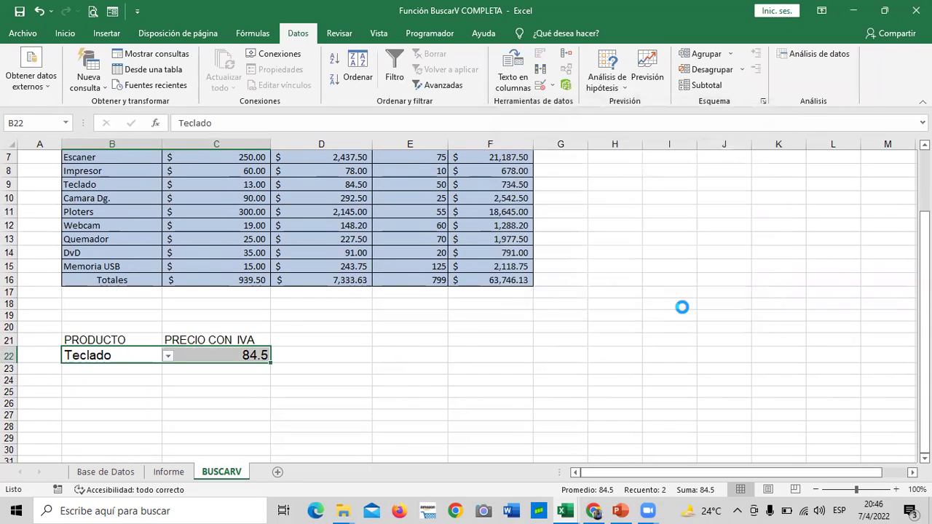
Step: Delete the contents of B22 and C22, then reselect B22
{"action": "left_click", "coordinate": [614, 380]}
{"action": "left_click_drag", "start_coordinate": [118, 351], "coordinate": [246, 354]}
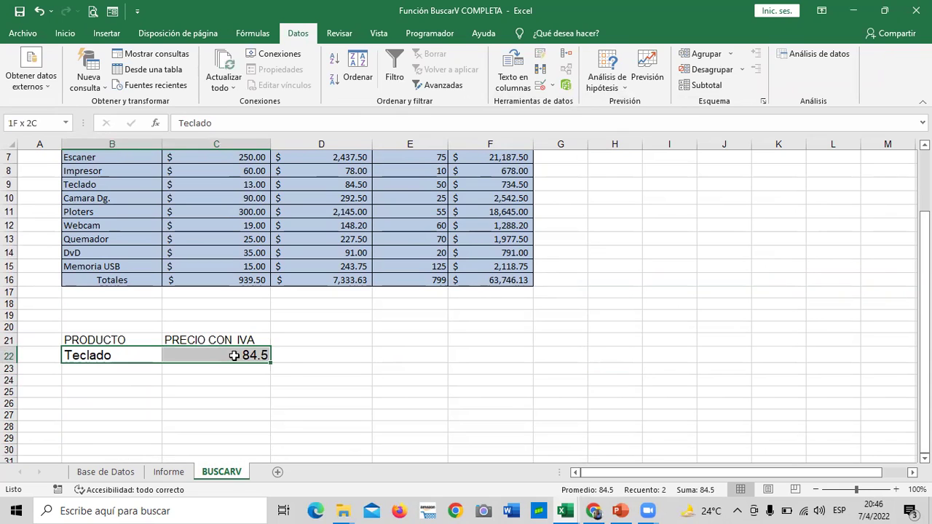
{"action": "key", "text": "Delete"}
{"action": "left_click", "coordinate": [393, 331]}
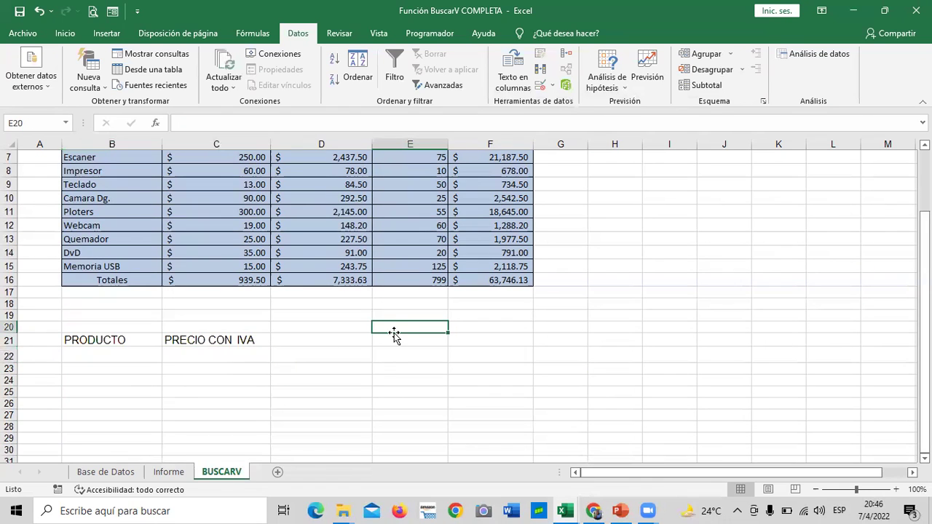
{"action": "scroll", "coordinate": [366, 330], "scroll_direction": "up", "scroll_amount": 2}
{"action": "scroll", "coordinate": [136, 372], "scroll_direction": "down", "scroll_amount": 2}
{"action": "left_click", "coordinate": [134, 353]}
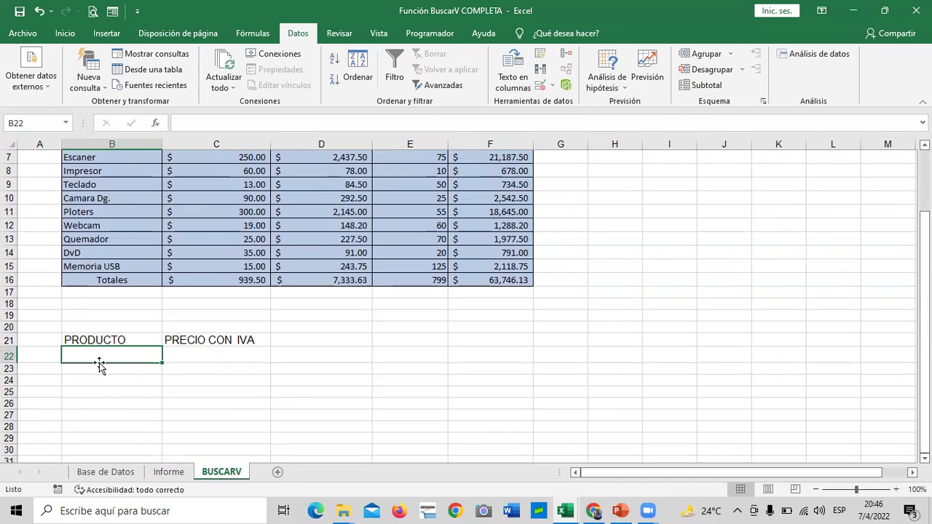
{"action": "scroll", "coordinate": [121, 404], "scroll_direction": "up", "scroll_amount": 2}
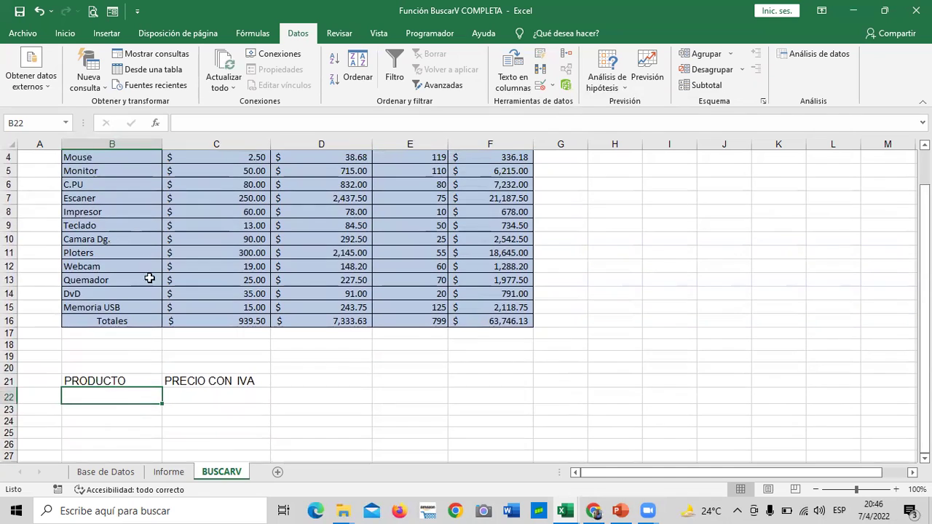
{"action": "scroll", "coordinate": [145, 313], "scroll_direction": "down", "scroll_amount": 2}
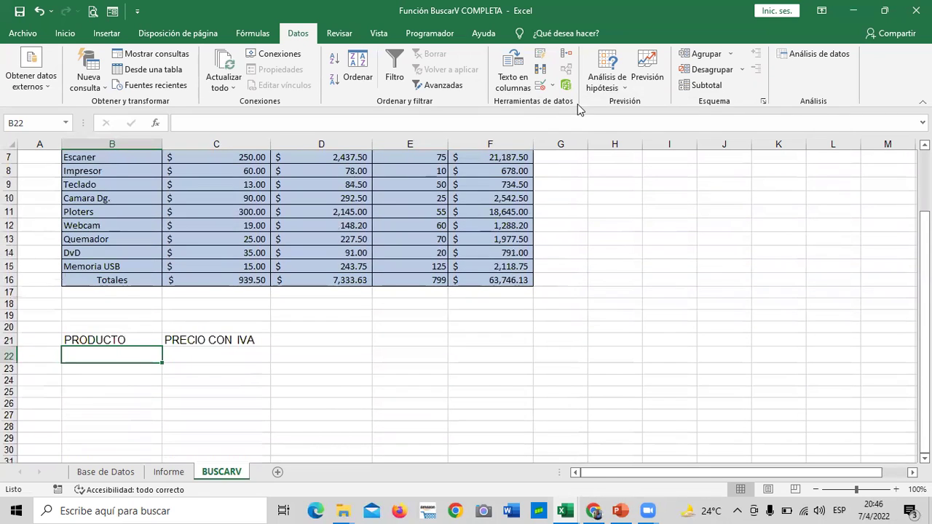
Step: Give B22 a Lista validation whose source is the product range =$B$4:$B$15
{"action": "left_click", "coordinate": [247, 383]}
{"action": "left_click", "coordinate": [123, 356]}
{"action": "left_click", "coordinate": [551, 86]}
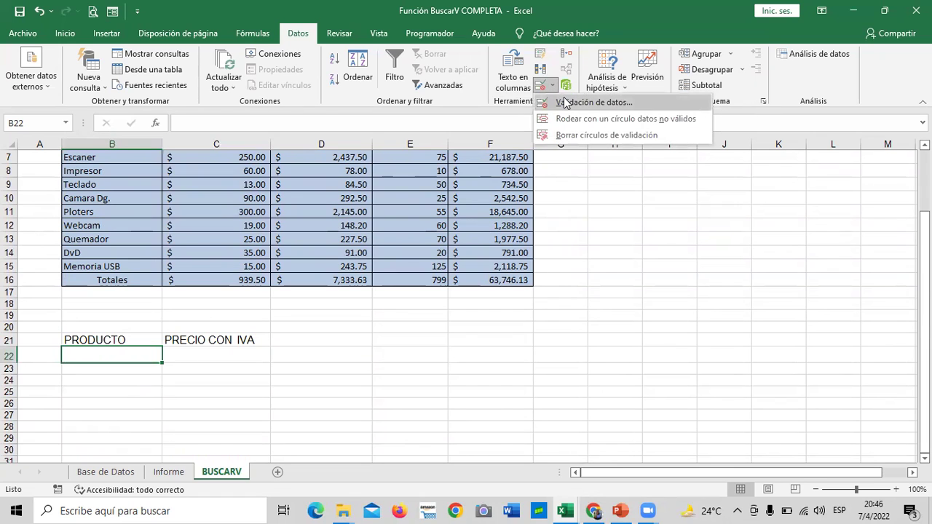
{"action": "left_click", "coordinate": [565, 100]}
{"action": "left_click", "coordinate": [587, 180]}
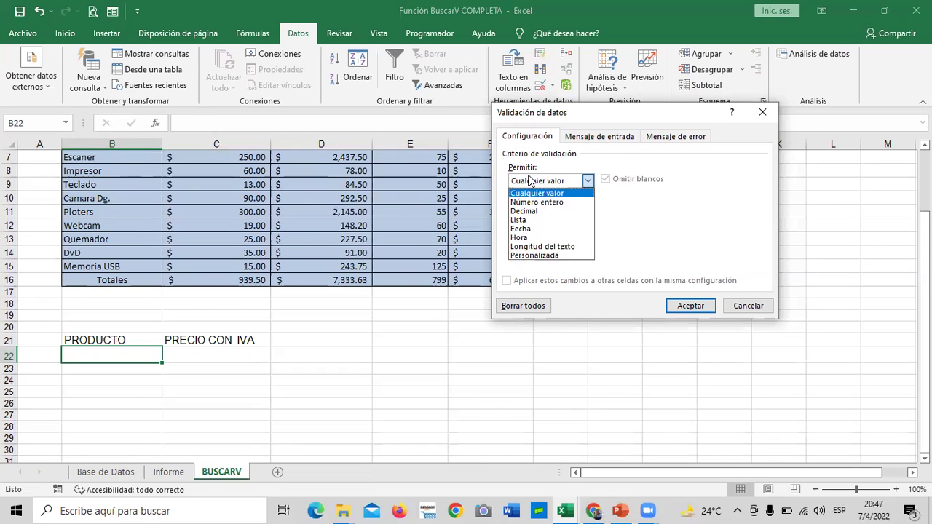
{"action": "left_click", "coordinate": [519, 219]}
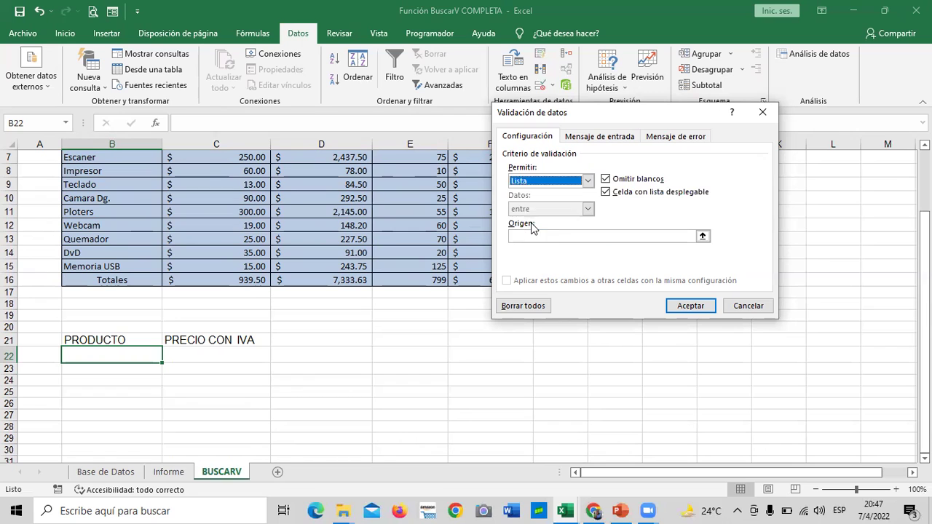
{"action": "left_click", "coordinate": [703, 237]}
{"action": "scroll", "coordinate": [342, 284], "scroll_direction": "up", "scroll_amount": 2}
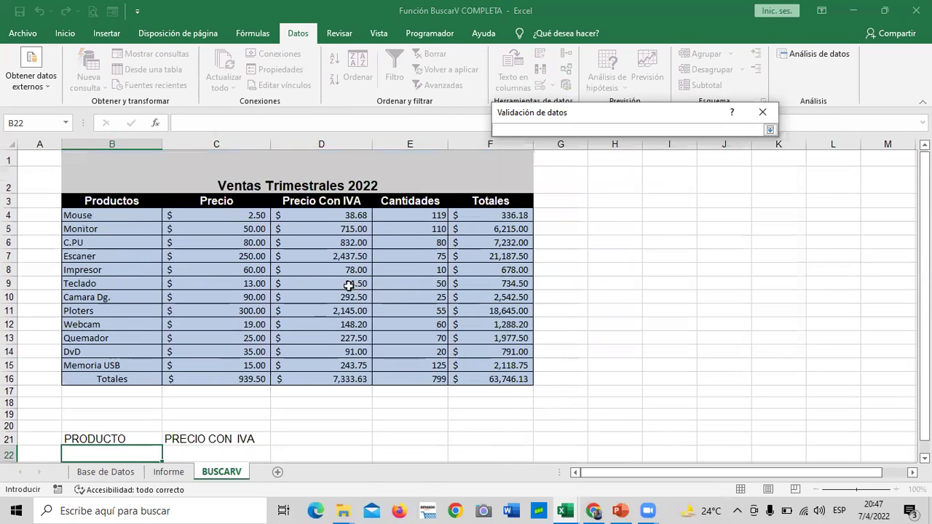
{"action": "left_click", "coordinate": [137, 221]}
{"action": "left_click_drag", "start_coordinate": [137, 221], "coordinate": [127, 365]}
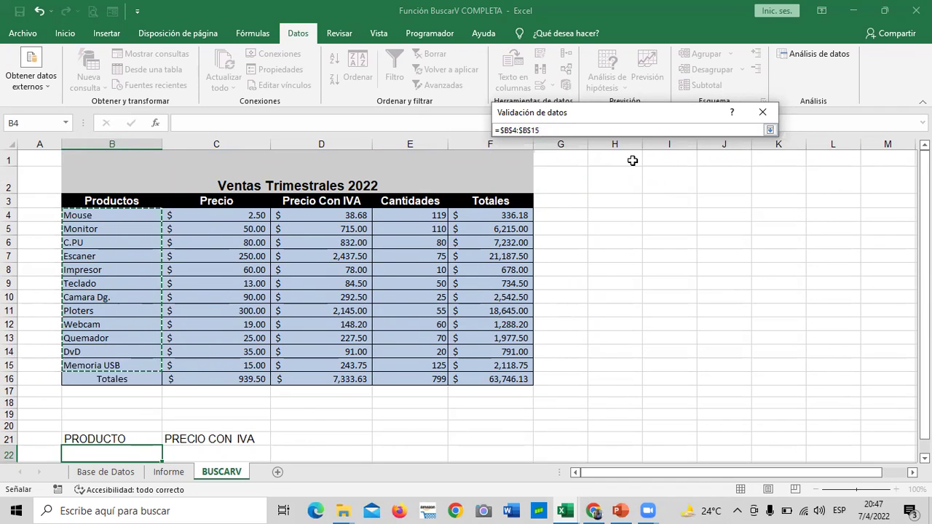
{"action": "left_click", "coordinate": [771, 130]}
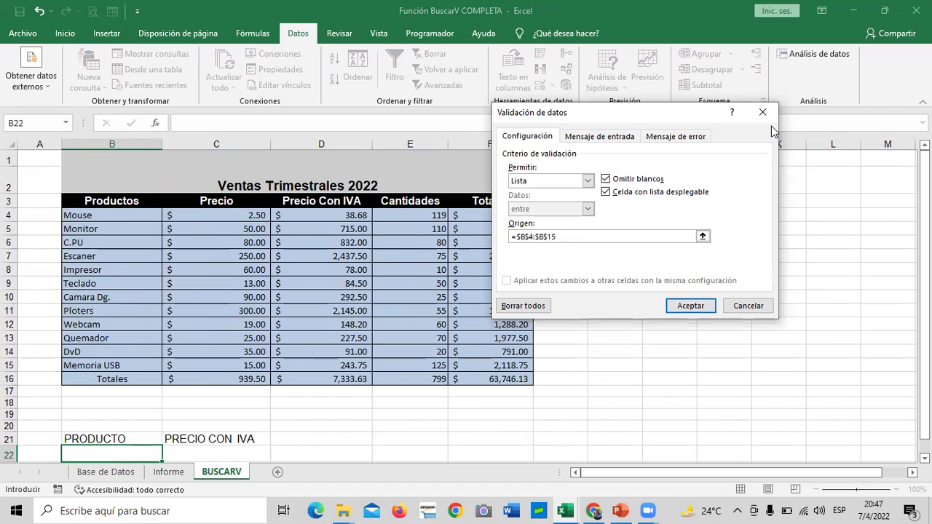
{"action": "left_click", "coordinate": [705, 312]}
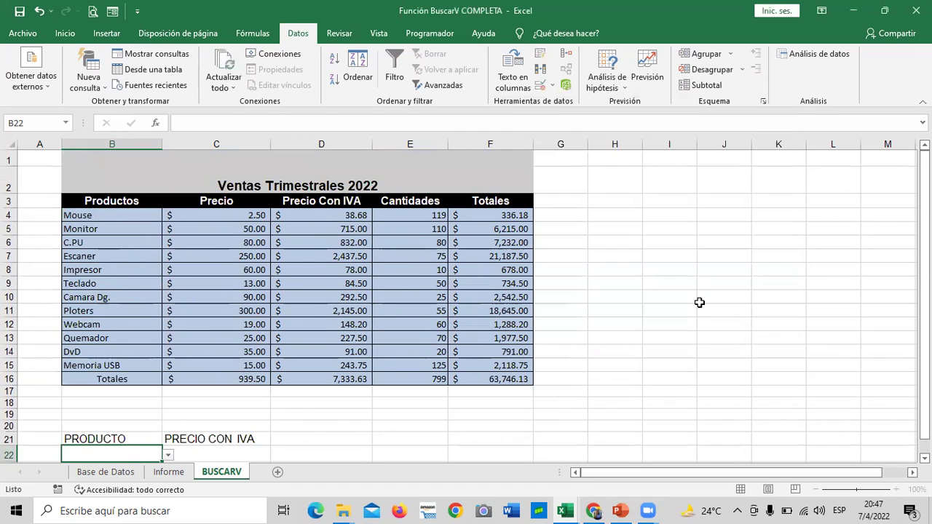
Step: Test the B22 dropdown by picking Escaner, then Webcam, then Quemador
{"action": "scroll", "coordinate": [696, 299], "scroll_direction": "down", "scroll_amount": 2}
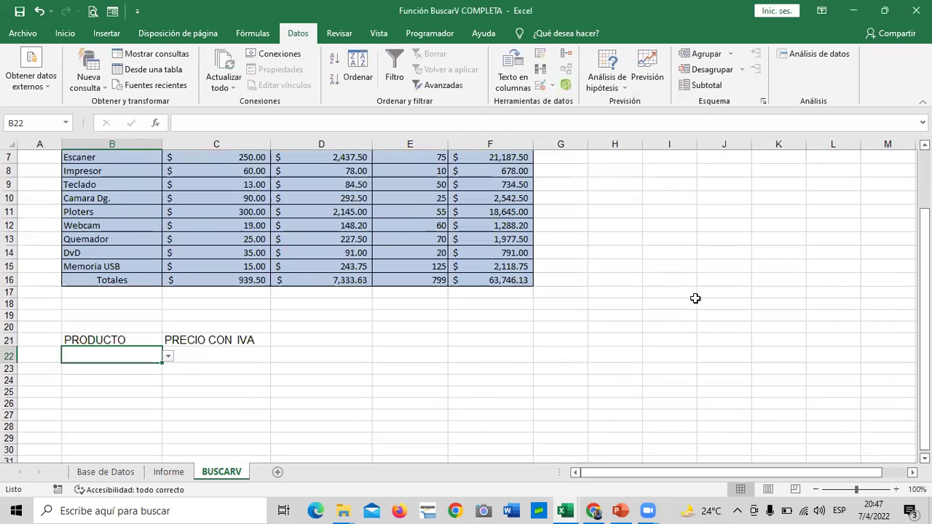
{"action": "left_click", "coordinate": [168, 356]}
{"action": "left_click", "coordinate": [143, 395]}
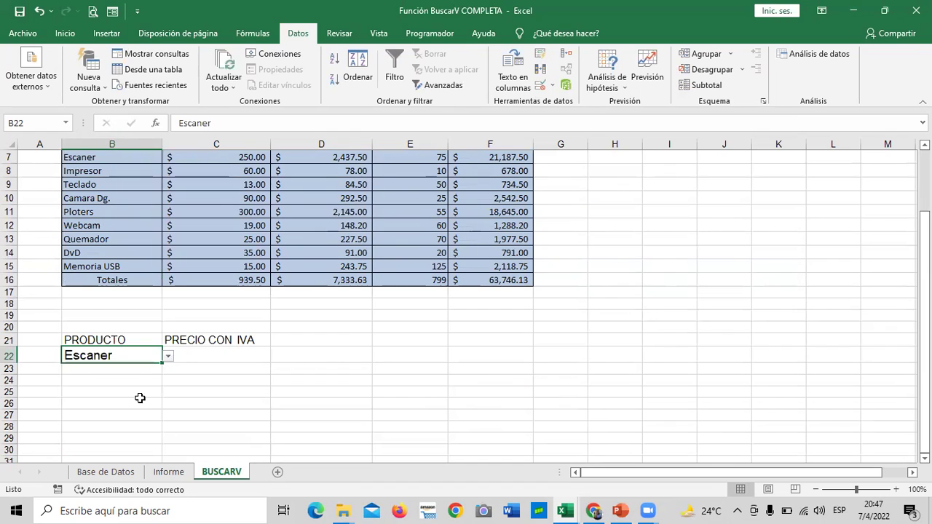
{"action": "left_click", "coordinate": [166, 357]}
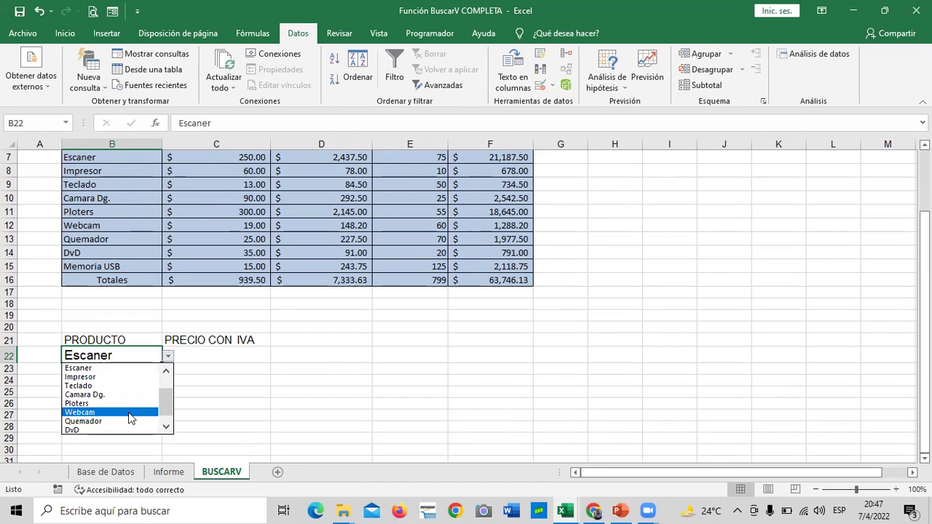
{"action": "left_click", "coordinate": [129, 418]}
{"action": "left_click", "coordinate": [169, 356]}
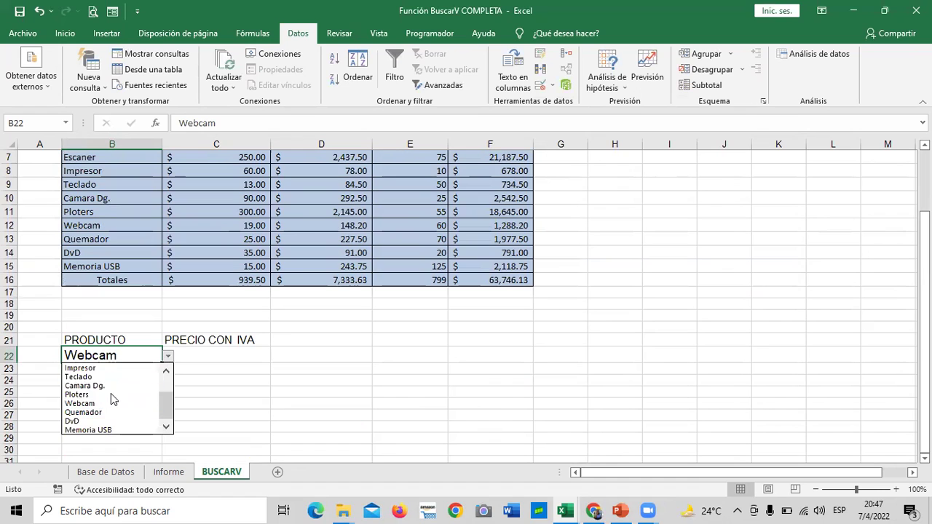
{"action": "left_click", "coordinate": [110, 412]}
Step: Set B22 back to Webcam and select the price cell C22
{"action": "scroll", "coordinate": [420, 366], "scroll_direction": "up", "scroll_amount": 2}
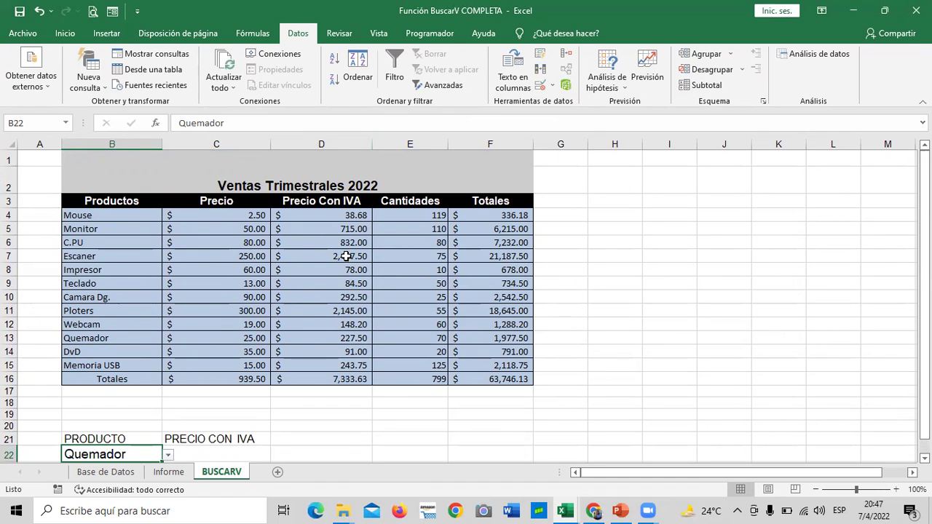
{"action": "scroll", "coordinate": [346, 256], "scroll_direction": "down", "scroll_amount": 2}
{"action": "left_click", "coordinate": [318, 366]}
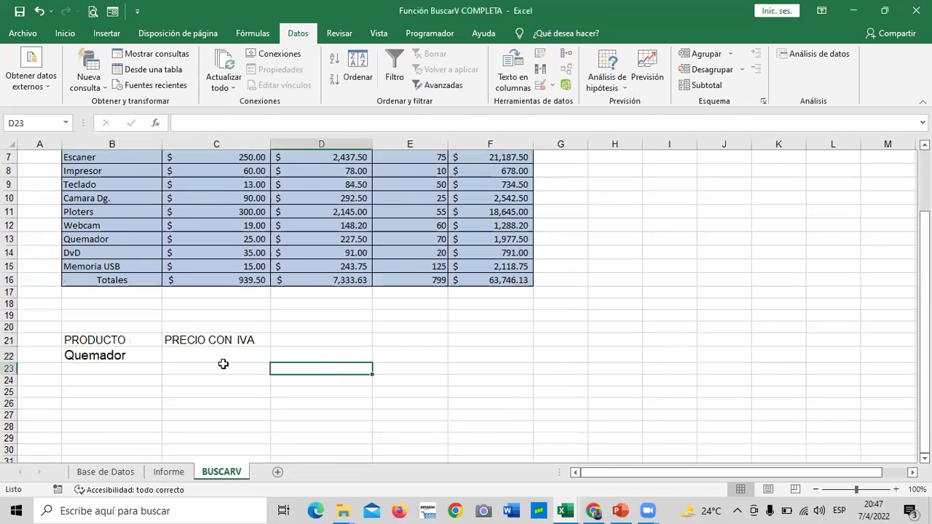
{"action": "left_click", "coordinate": [215, 355]}
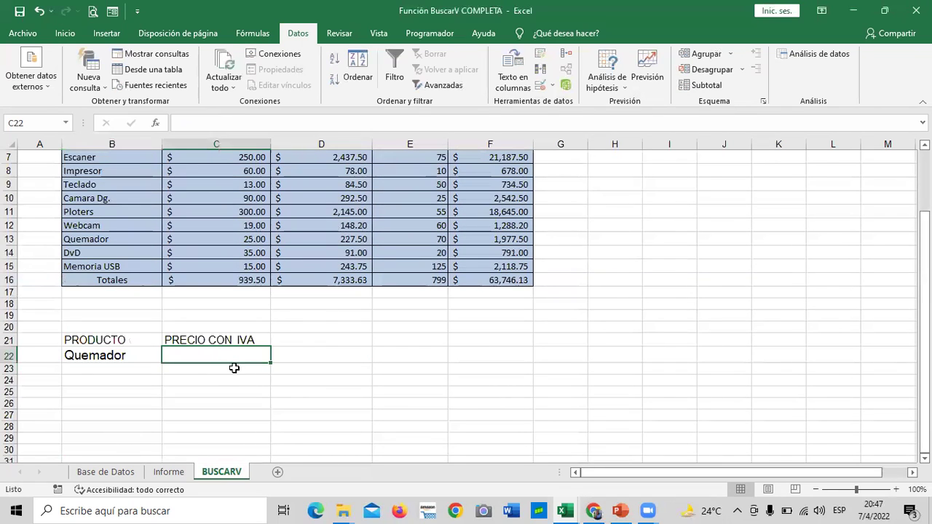
{"action": "left_click", "coordinate": [145, 355]}
{"action": "left_click", "coordinate": [167, 355]}
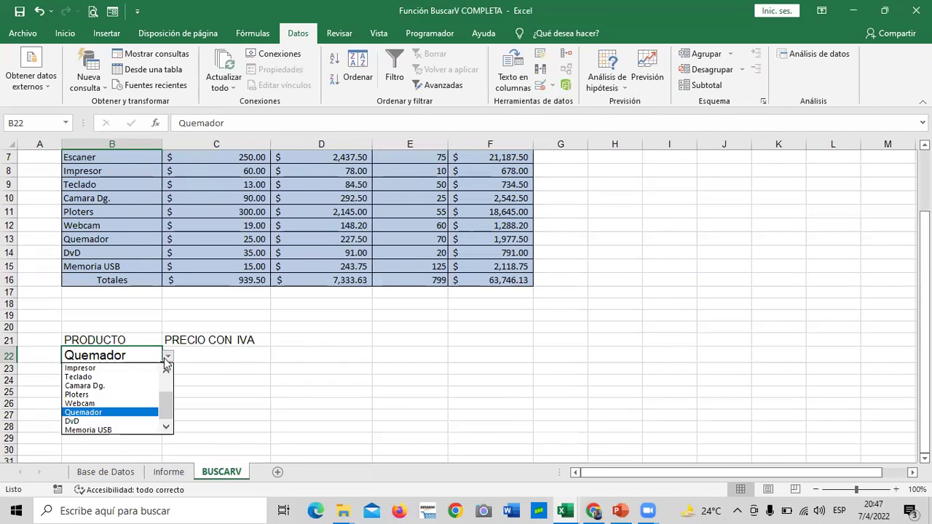
{"action": "left_click", "coordinate": [127, 405]}
{"action": "left_click", "coordinate": [222, 414]}
{"action": "left_click", "coordinate": [209, 353]}
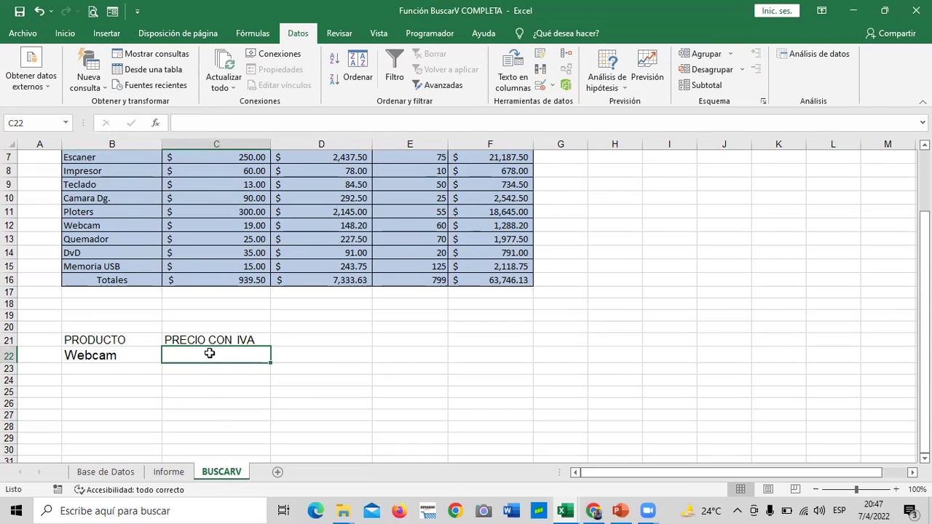
Step: Enter =BUSCARV(B22;B4:F16;3;FALSO) in C22, returning Webcam's price with IVA, 148.2
{"action": "type", "text": "=BUS"}
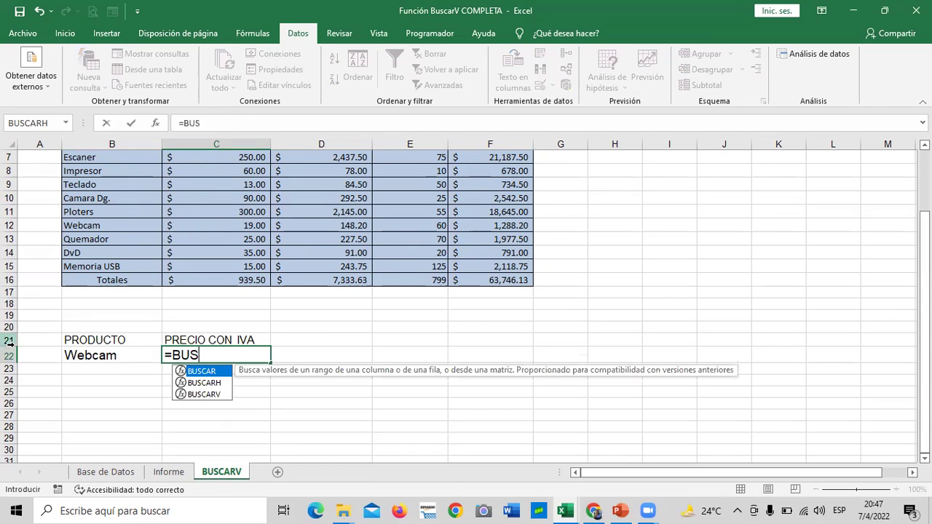
{"action": "type", "text": "CARV"}
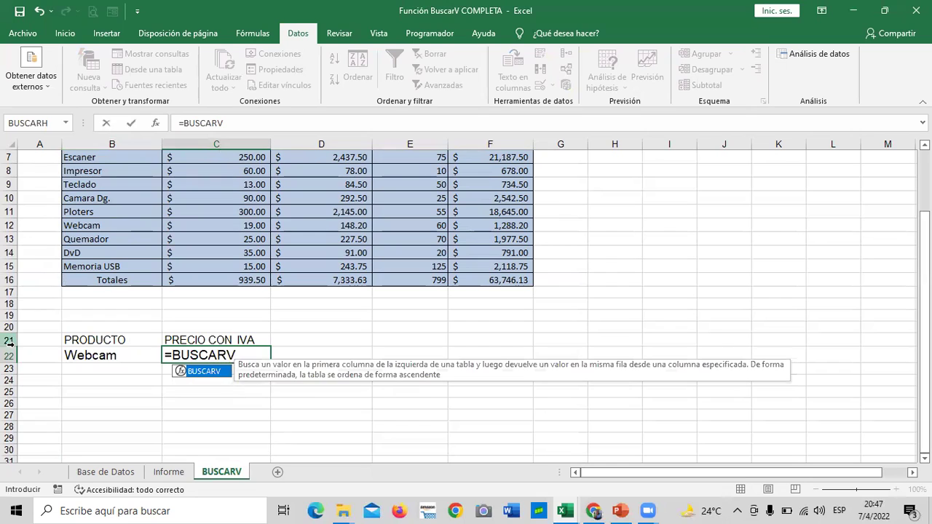
{"action": "double_click", "coordinate": [217, 373]}
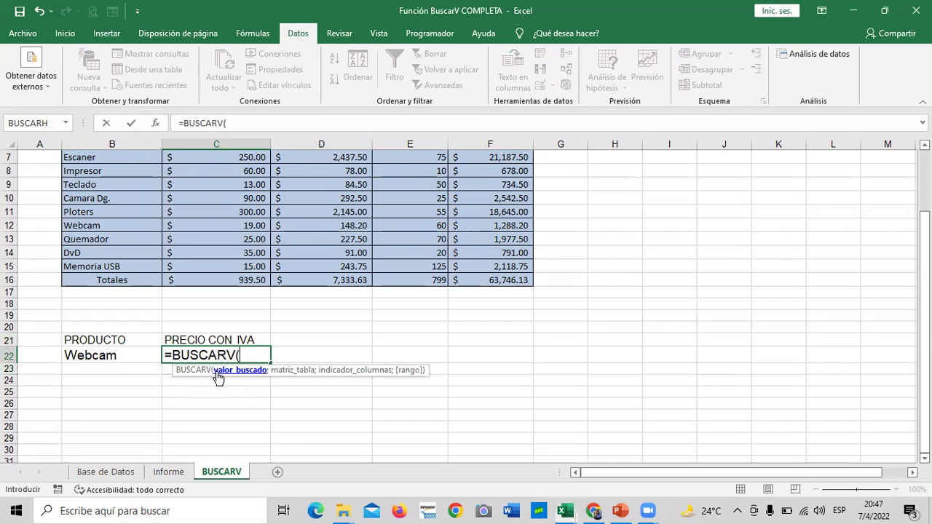
{"action": "left_click", "coordinate": [127, 356]}
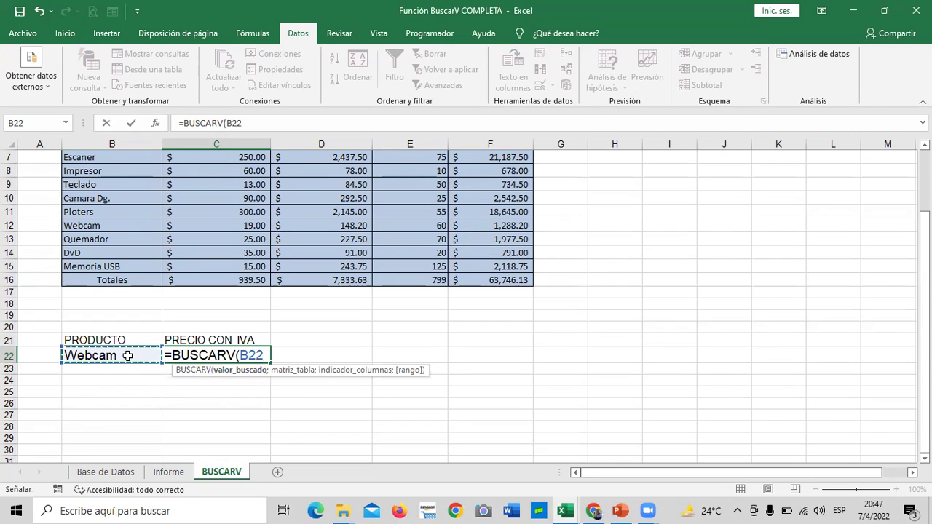
{"action": "type", "text": ";"}
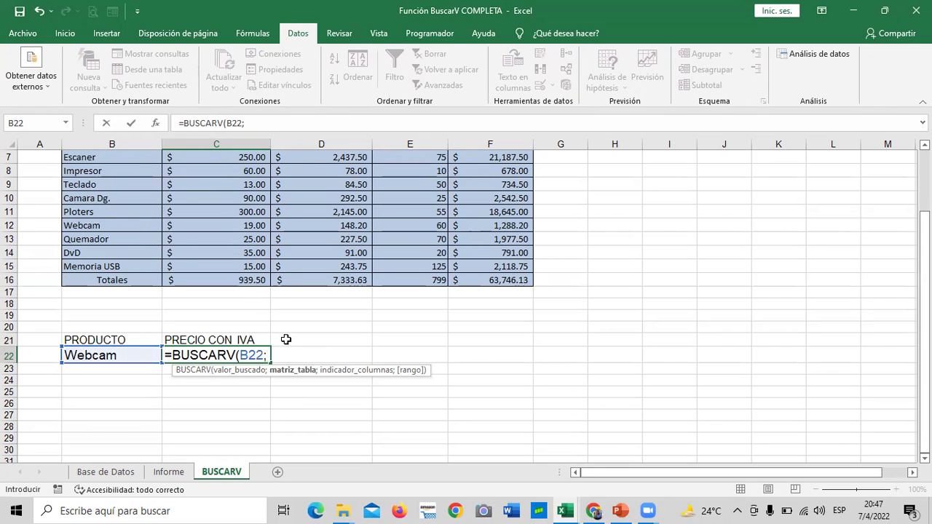
{"action": "scroll", "coordinate": [313, 341], "scroll_direction": "up", "scroll_amount": 2}
{"action": "left_click_drag", "start_coordinate": [130, 214], "coordinate": [492, 379]}
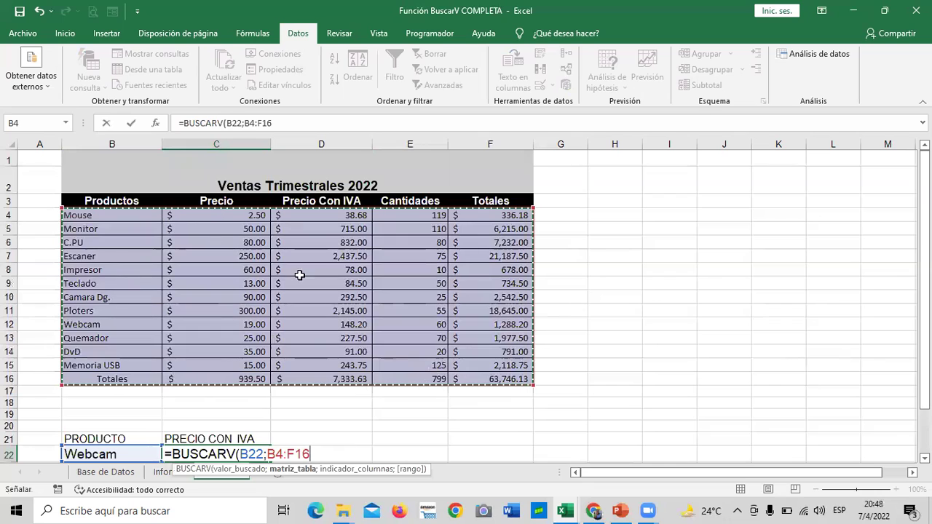
{"action": "scroll", "coordinate": [354, 332], "scroll_direction": "down", "scroll_amount": 2}
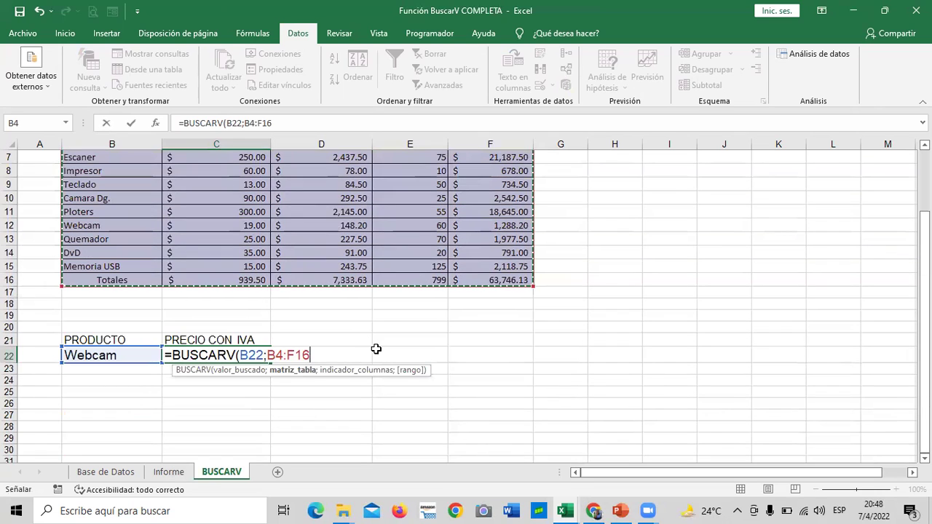
{"action": "type", "text": ";3"}
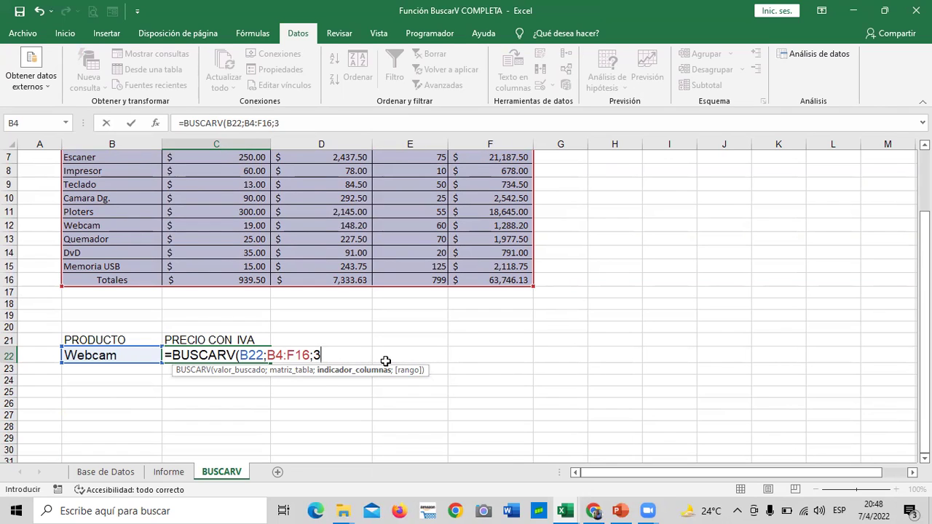
{"action": "type", "text": ";"}
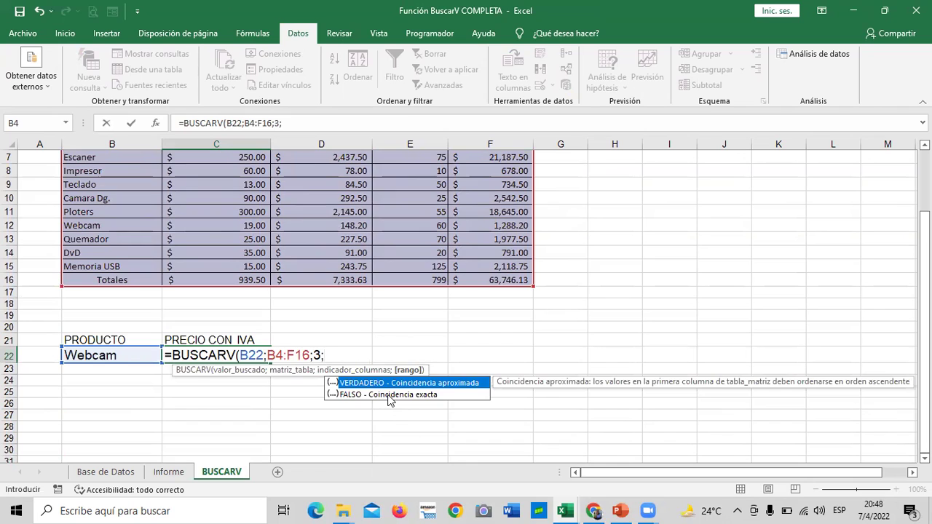
{"action": "double_click", "coordinate": [387, 395]}
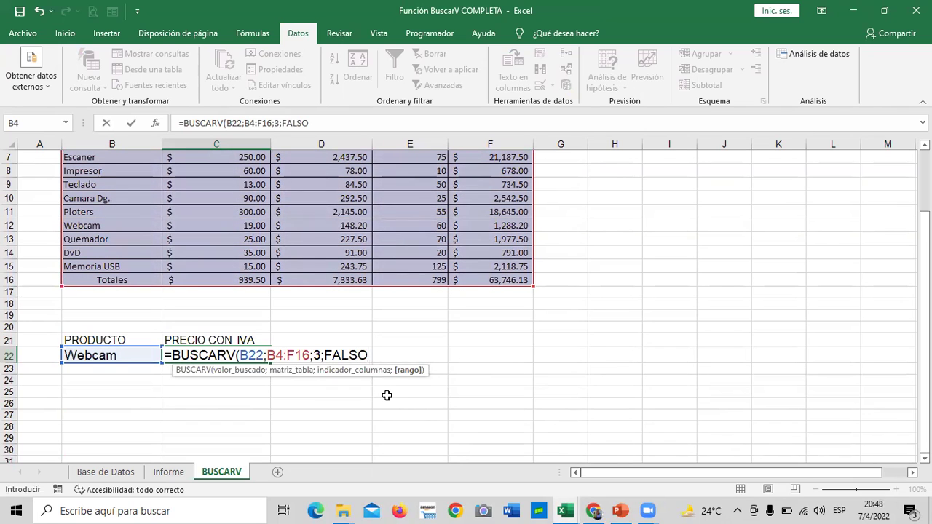
{"action": "type", "text": ")"}
{"action": "key", "text": "Return"}
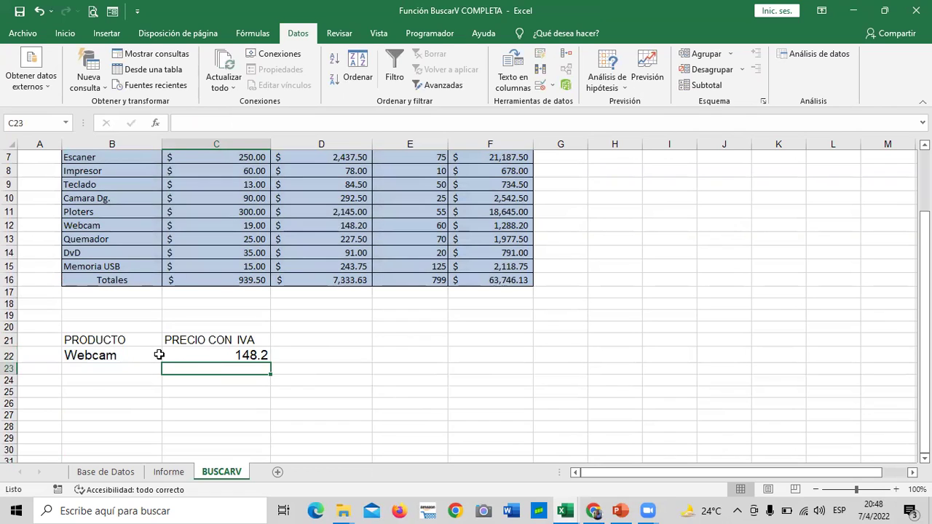
Step: Compare the lookup against the table: Webcam's price in D12, then Impresor's in D8
{"action": "left_click", "coordinate": [133, 360]}
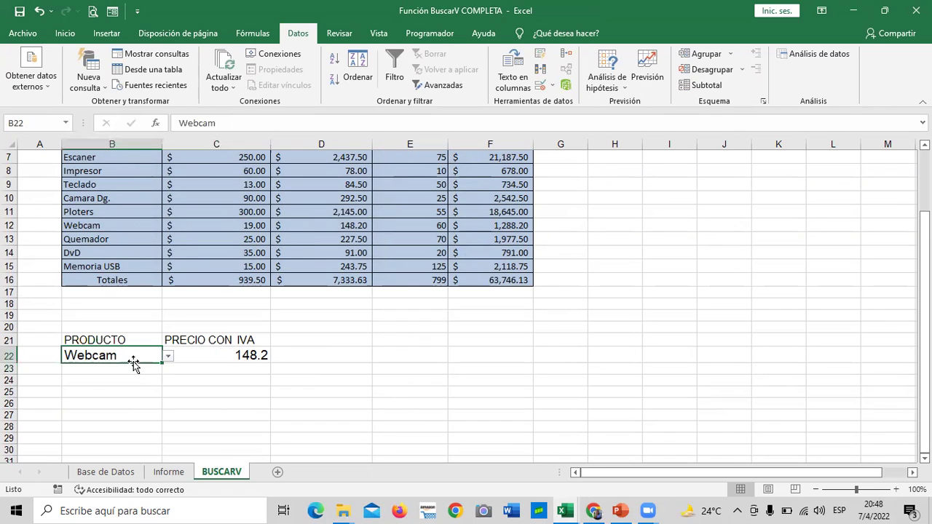
{"action": "left_click", "coordinate": [328, 226]}
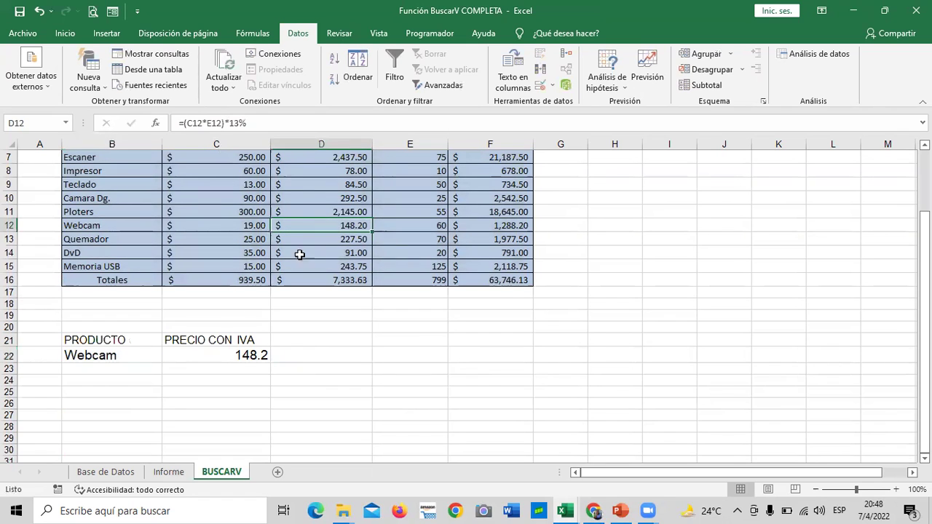
{"action": "left_click", "coordinate": [147, 356]}
{"action": "left_click", "coordinate": [168, 357]}
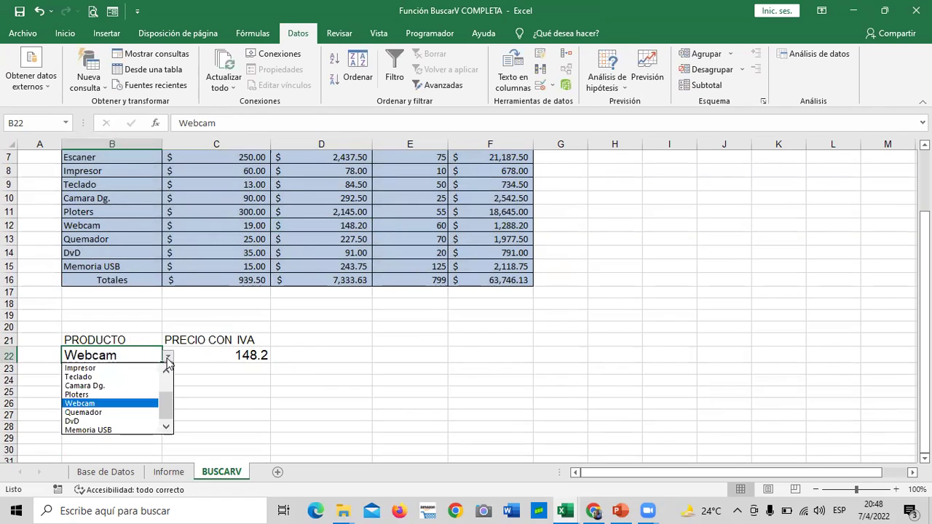
{"action": "left_click", "coordinate": [141, 369]}
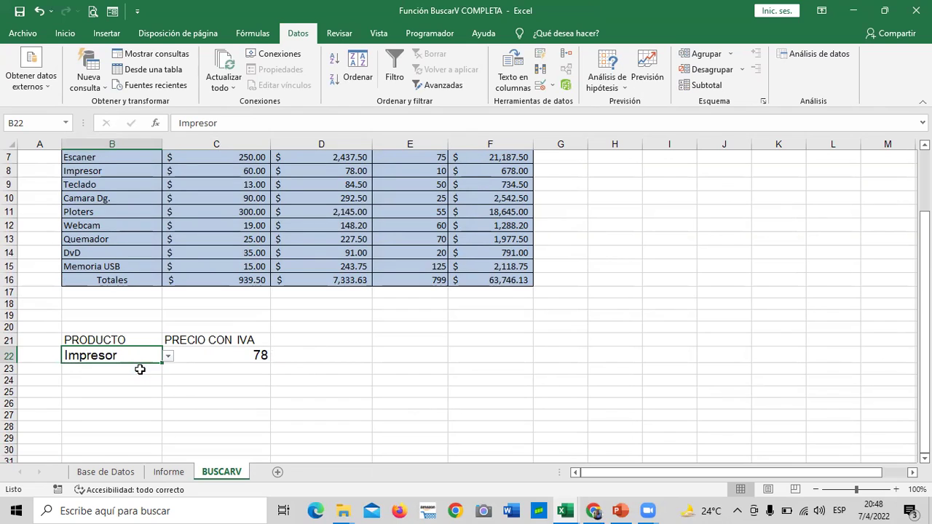
{"action": "left_click", "coordinate": [335, 172]}
Step: Cycle B22 through Mouse, Monitor, C.PU, Camara Dg. and Memoria USB, watching C22 update
{"action": "left_click", "coordinate": [124, 357]}
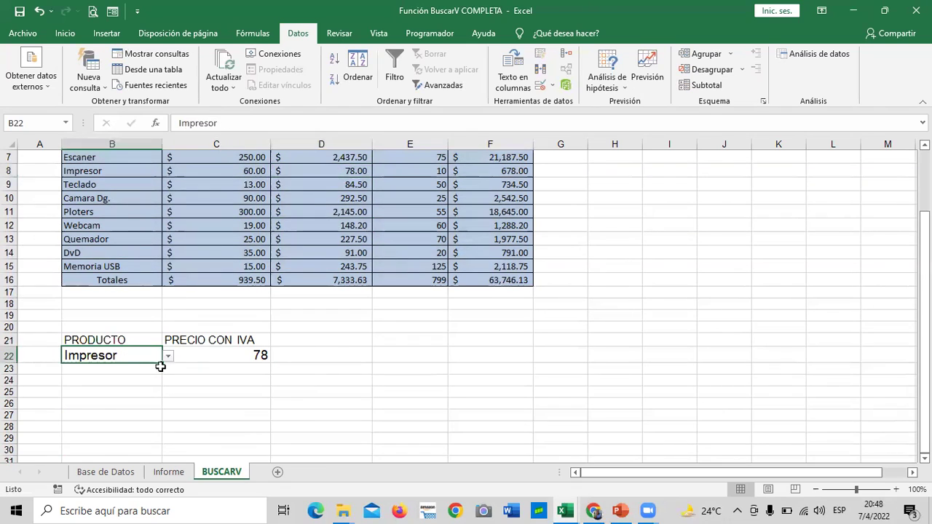
{"action": "left_click", "coordinate": [168, 357]}
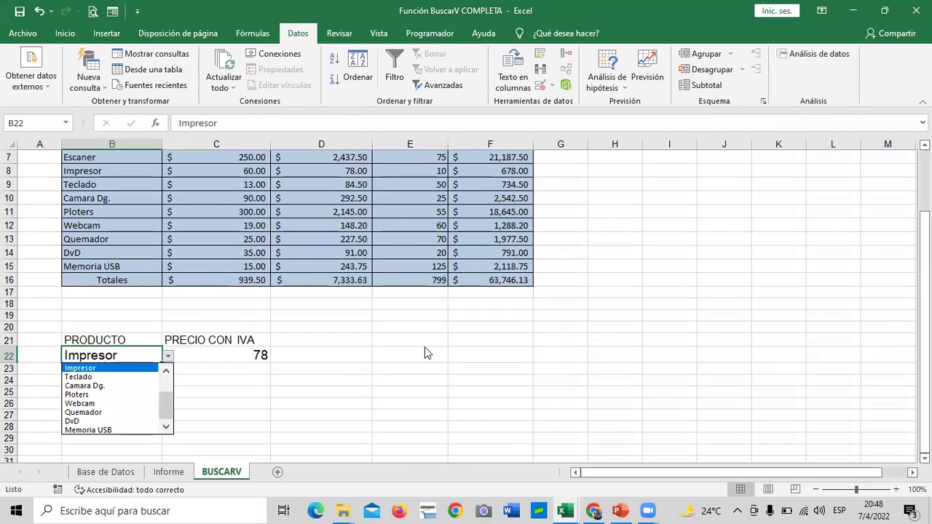
{"action": "left_click_drag", "start_coordinate": [168, 399], "coordinate": [165, 373]}
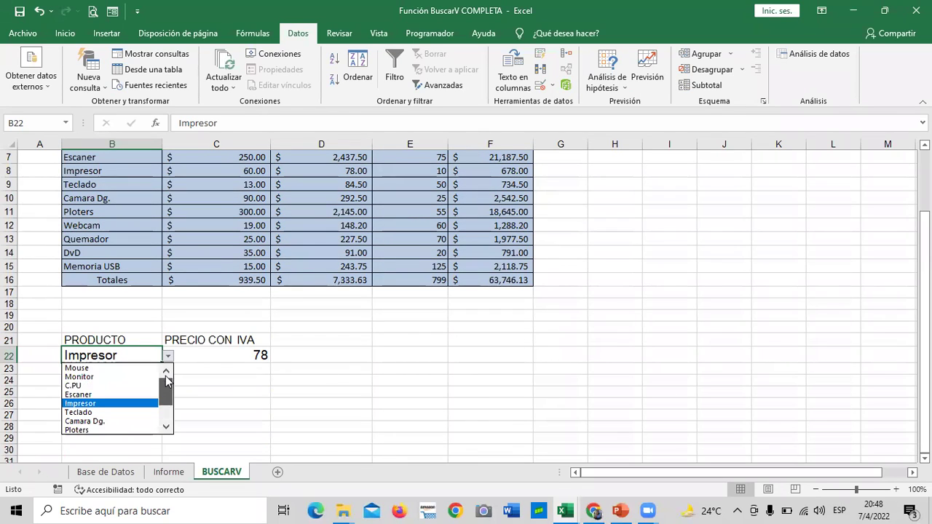
{"action": "left_click", "coordinate": [80, 367]}
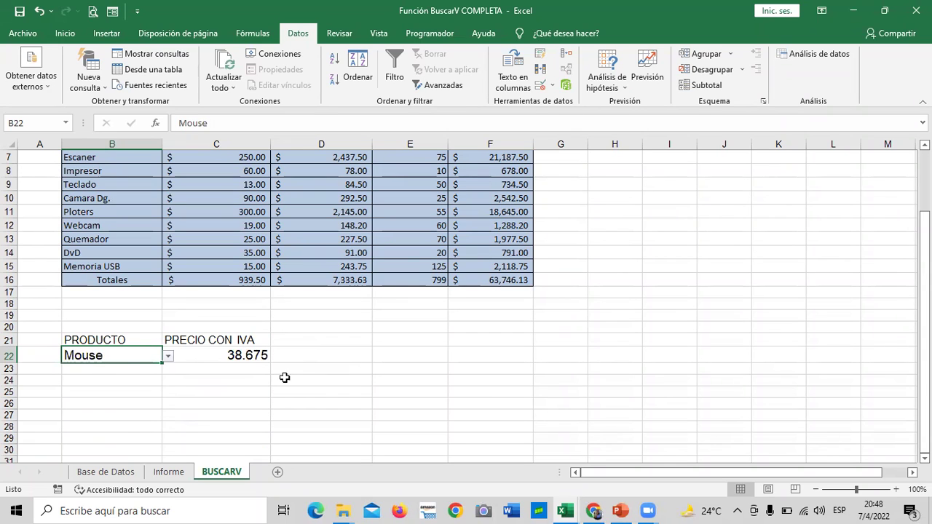
{"action": "left_click", "coordinate": [168, 357]}
{"action": "left_click", "coordinate": [149, 377]}
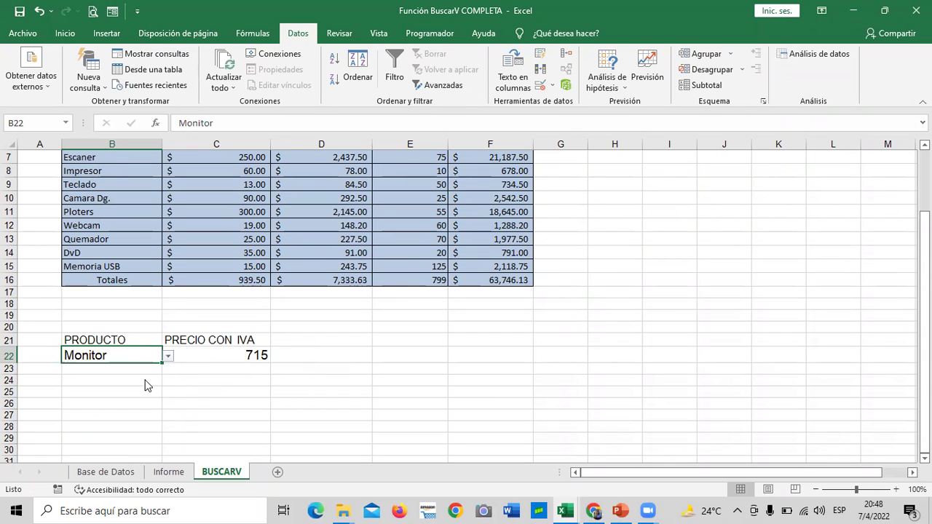
{"action": "left_click", "coordinate": [168, 356]}
{"action": "left_click", "coordinate": [141, 377]}
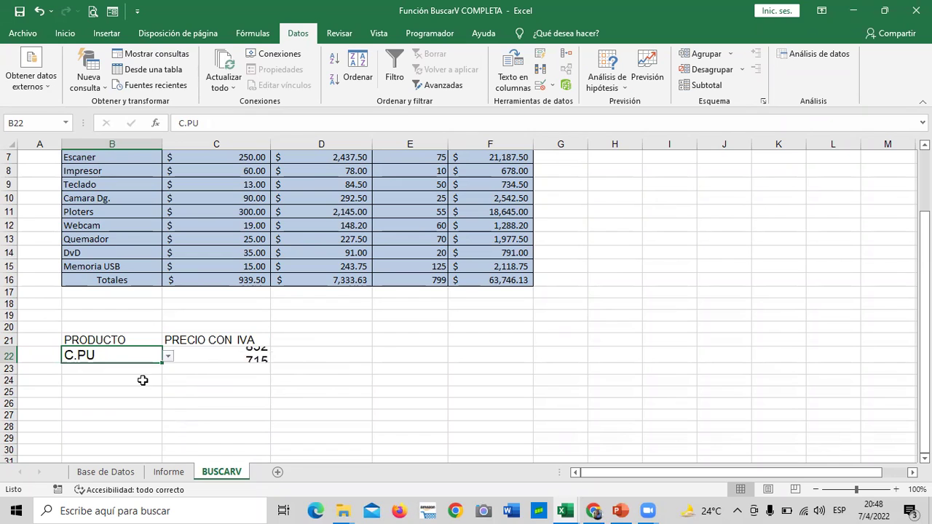
{"action": "left_click", "coordinate": [168, 357]}
{"action": "left_click", "coordinate": [131, 402]}
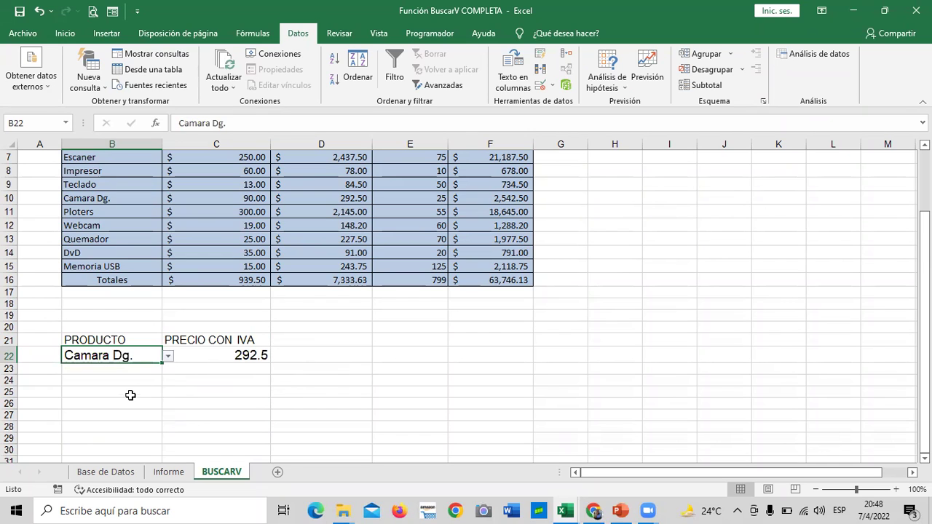
{"action": "left_click", "coordinate": [168, 357]}
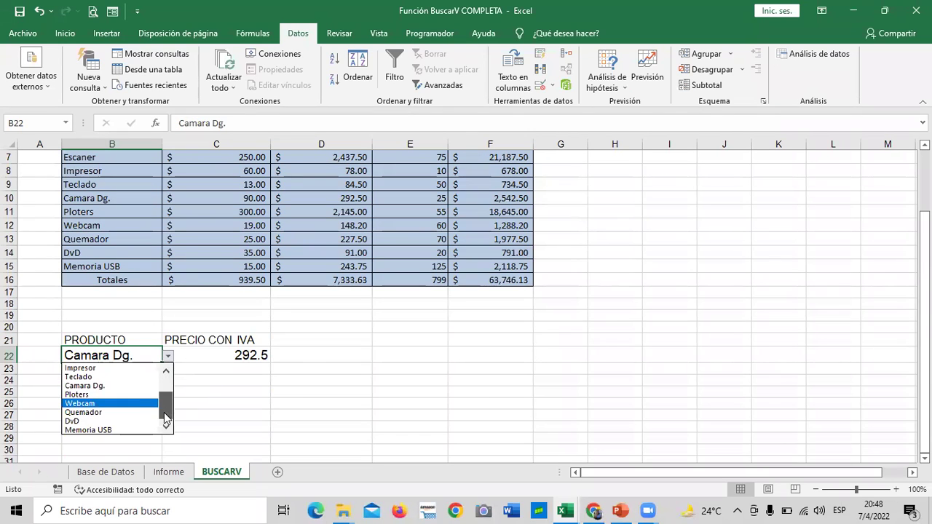
{"action": "left_click", "coordinate": [133, 430]}
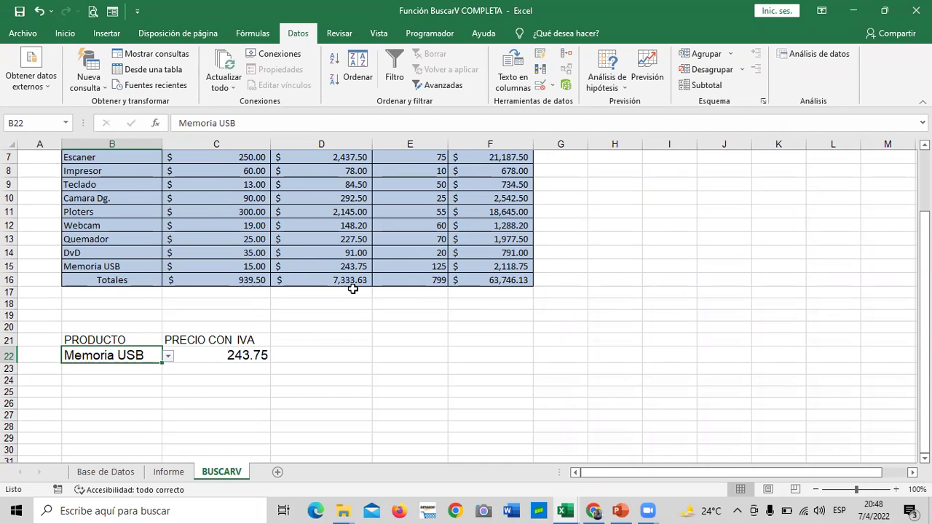
Step: Inspect C22's BUSCARV formula, now returning 243.75 for Memoria USB
{"action": "scroll", "coordinate": [354, 292], "scroll_direction": "up", "scroll_amount": 1}
{"action": "scroll", "coordinate": [354, 292], "scroll_direction": "up", "scroll_amount": 1}
{"action": "scroll", "coordinate": [354, 292], "scroll_direction": "down", "scroll_amount": 1}
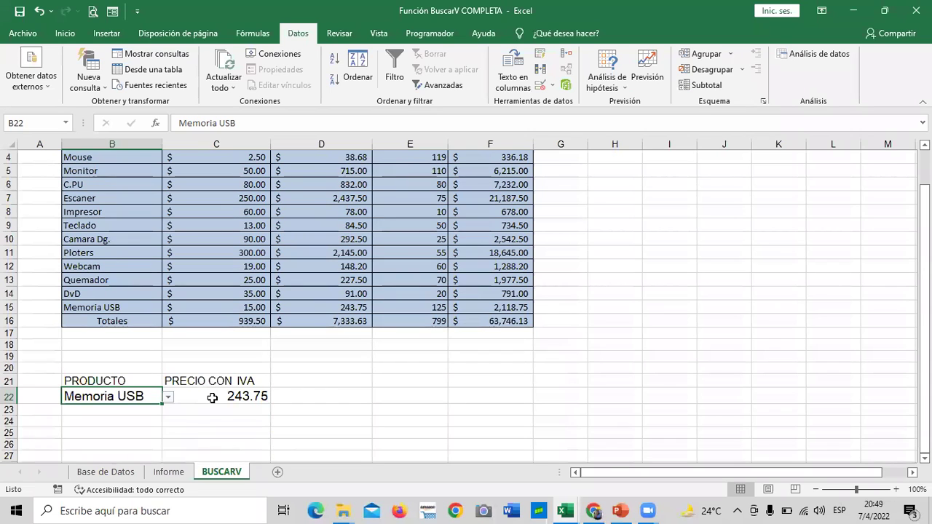
{"action": "left_click", "coordinate": [212, 398]}
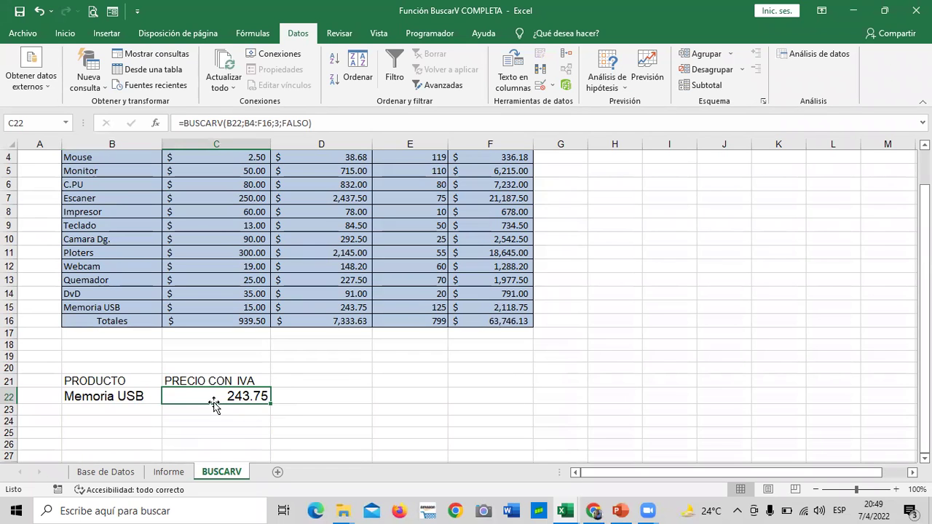
{"action": "scroll", "coordinate": [316, 388], "scroll_direction": "up", "scroll_amount": 1}
{"action": "scroll", "coordinate": [317, 387], "scroll_direction": "down", "scroll_amount": 1}
{"action": "left_click", "coordinate": [309, 395]}
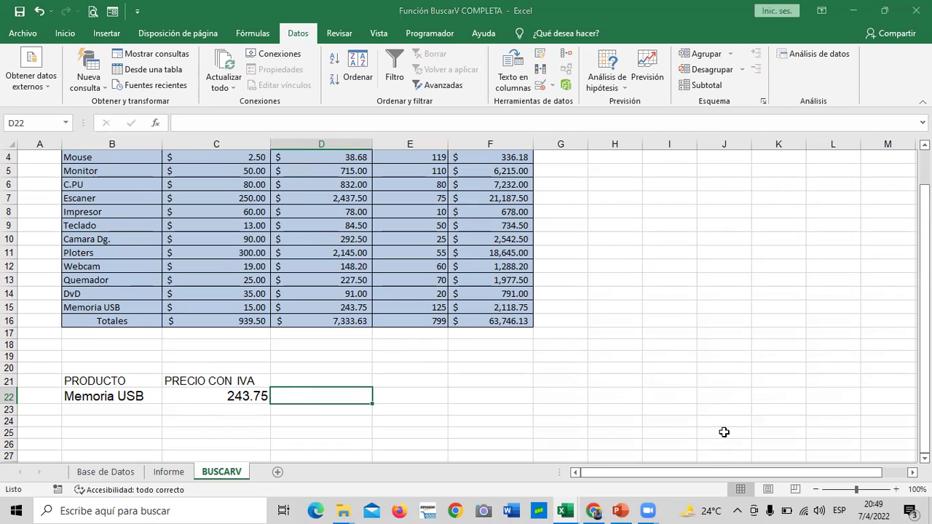
Step: Run B22 through Monitor and Camara Dg. to Memoria USB (243.75), then go to the Informe sheet
{"action": "left_click", "coordinate": [121, 396]}
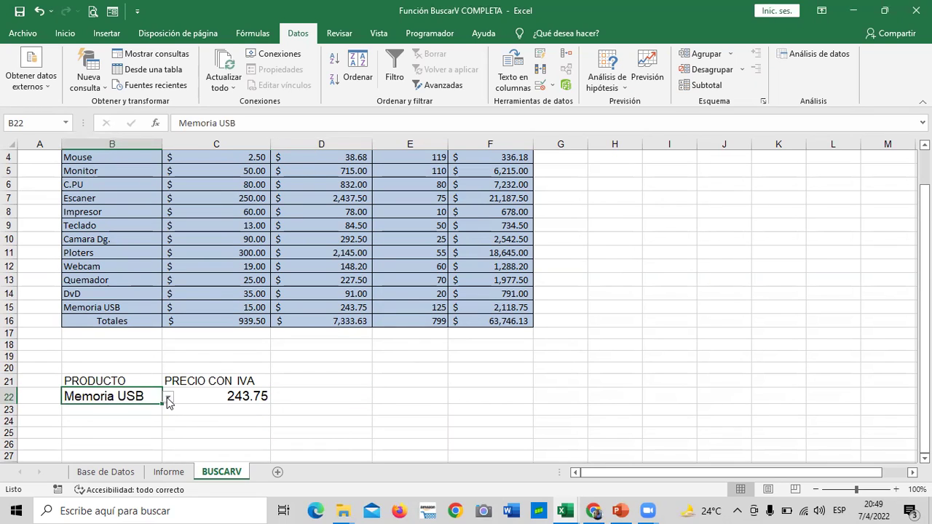
{"action": "left_click", "coordinate": [168, 398]}
{"action": "scroll", "coordinate": [169, 445], "scroll_direction": "up", "scroll_amount": 2}
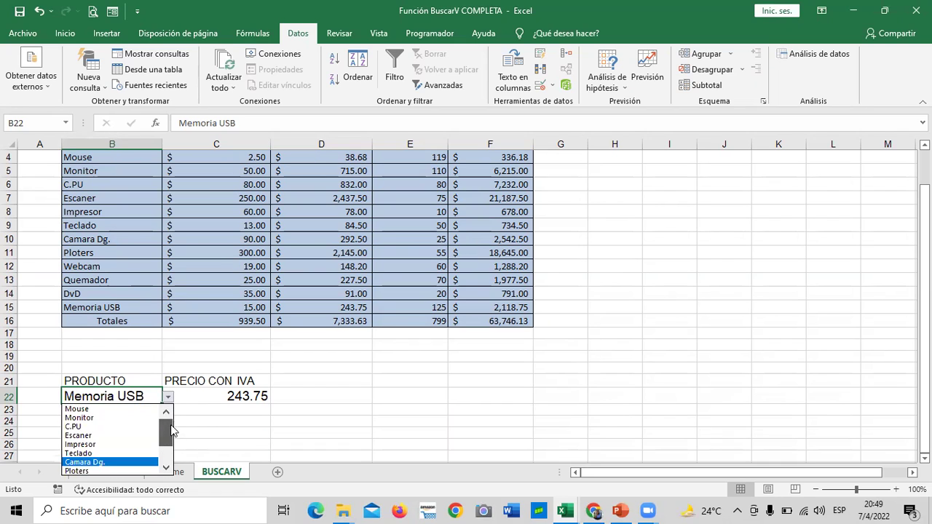
{"action": "left_click", "coordinate": [124, 417]}
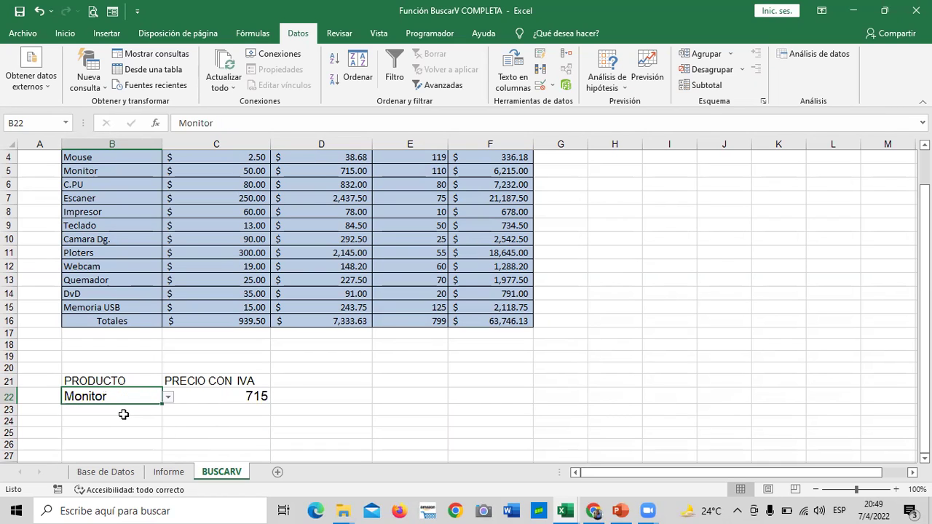
{"action": "scroll", "coordinate": [188, 396], "scroll_direction": "down", "scroll_amount": 1}
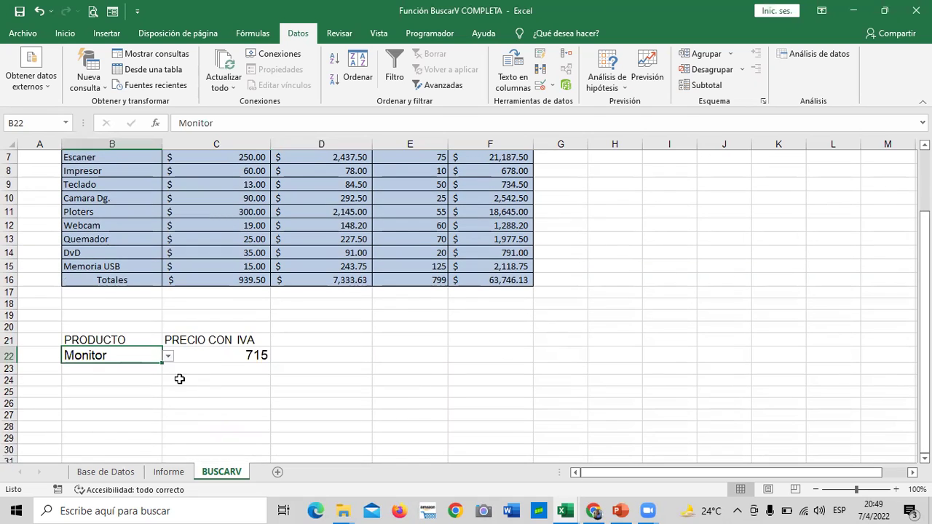
{"action": "left_click", "coordinate": [169, 356]}
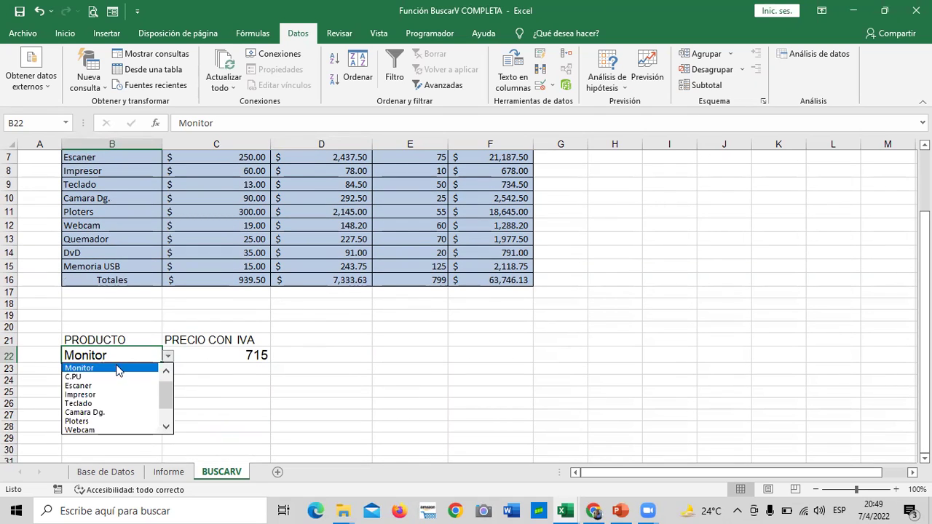
{"action": "left_click", "coordinate": [115, 413]}
{"action": "left_click", "coordinate": [169, 356]}
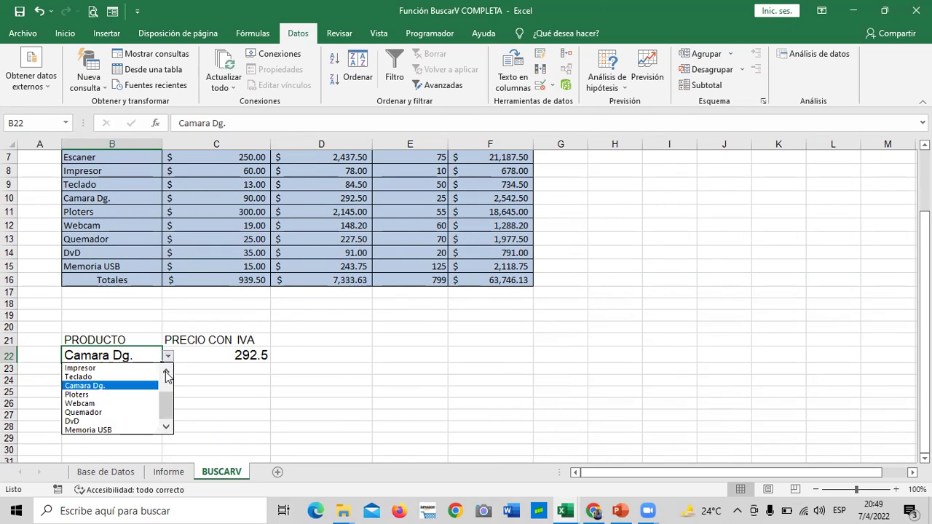
{"action": "left_click", "coordinate": [135, 433]}
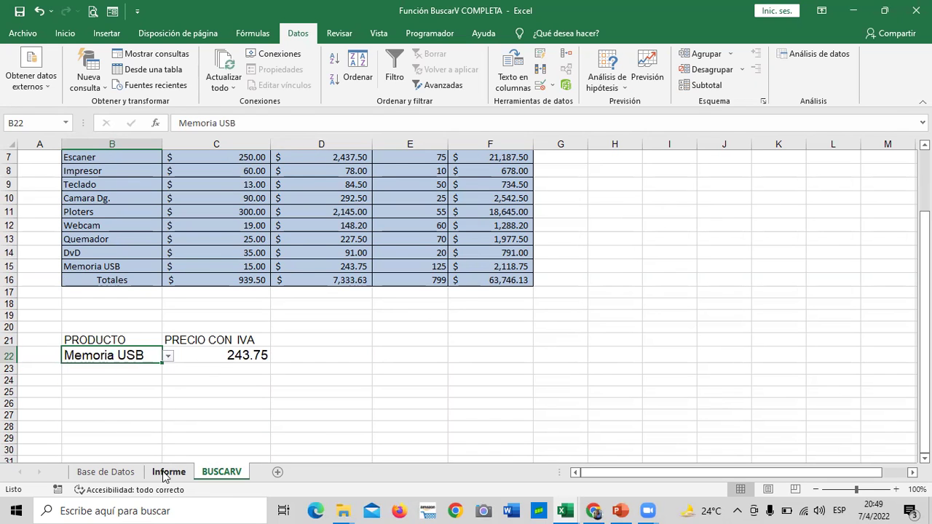
{"action": "left_click", "coordinate": [166, 473]}
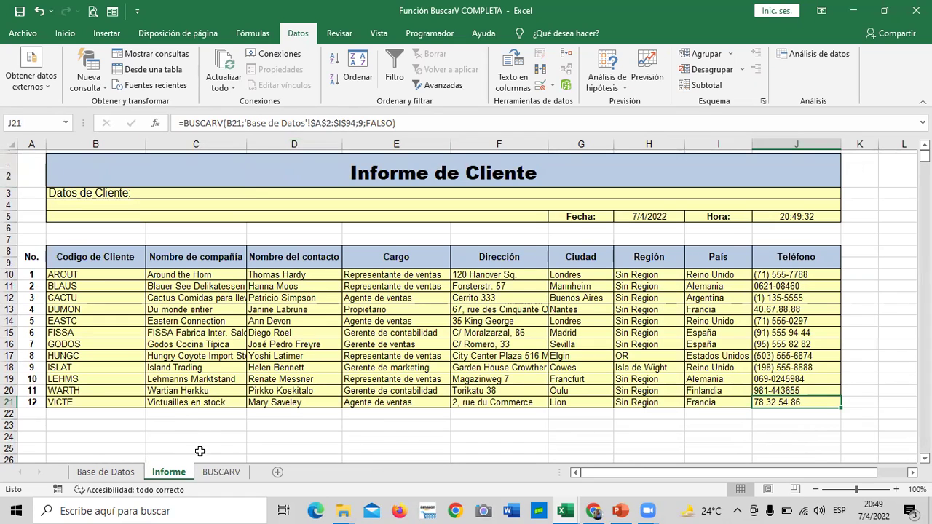
Step: Back on the BUSCARV sheet, try Ploters and then Monitor in B22
{"action": "left_click", "coordinate": [221, 472]}
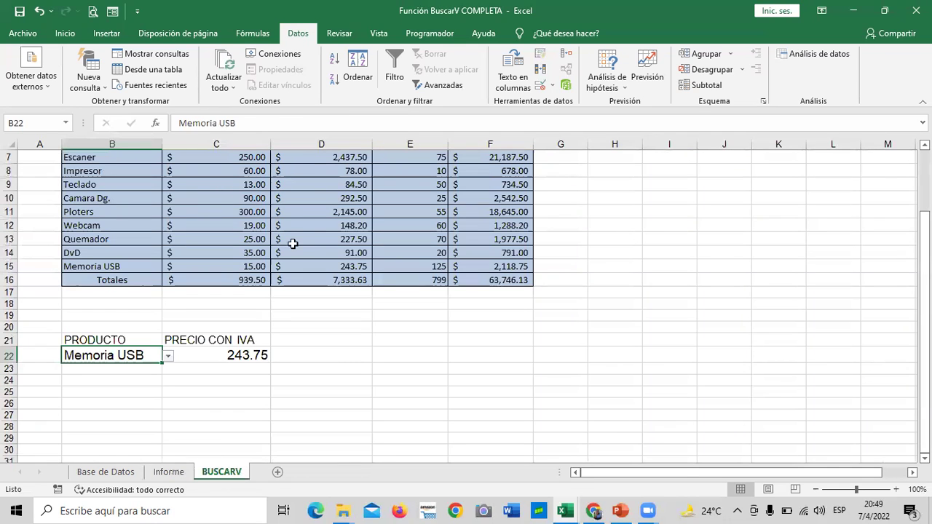
{"action": "scroll", "coordinate": [318, 224], "scroll_direction": "up", "scroll_amount": 2}
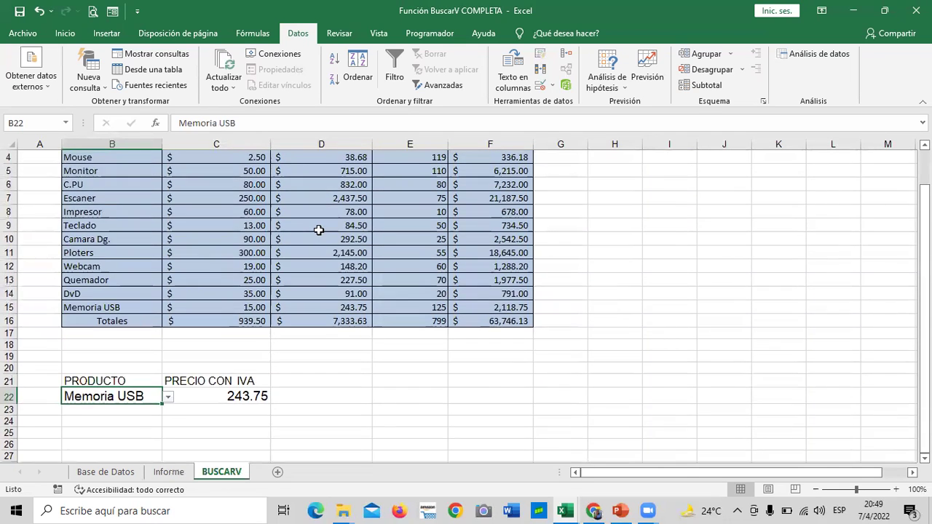
{"action": "scroll", "coordinate": [319, 230], "scroll_direction": "down", "scroll_amount": 2}
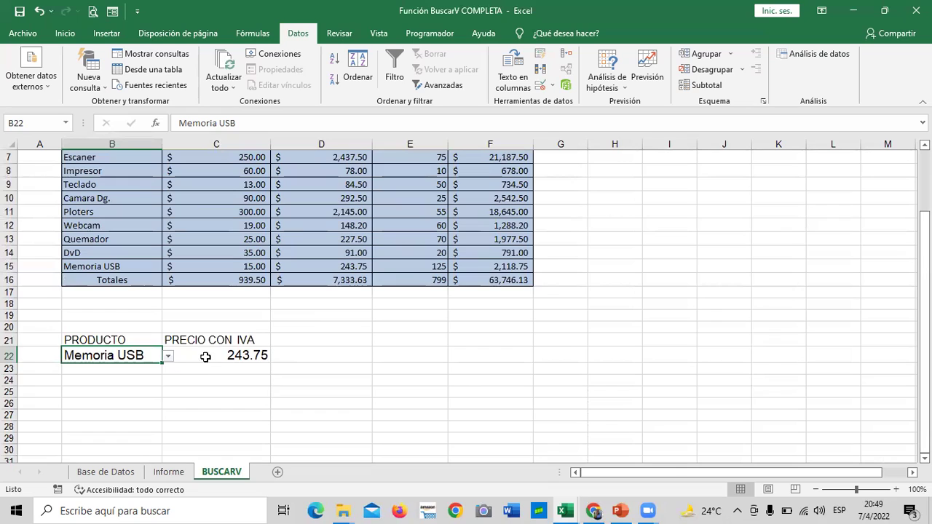
{"action": "left_click", "coordinate": [168, 356]}
{"action": "scroll", "coordinate": [101, 447], "scroll_direction": "up", "scroll_amount": 2}
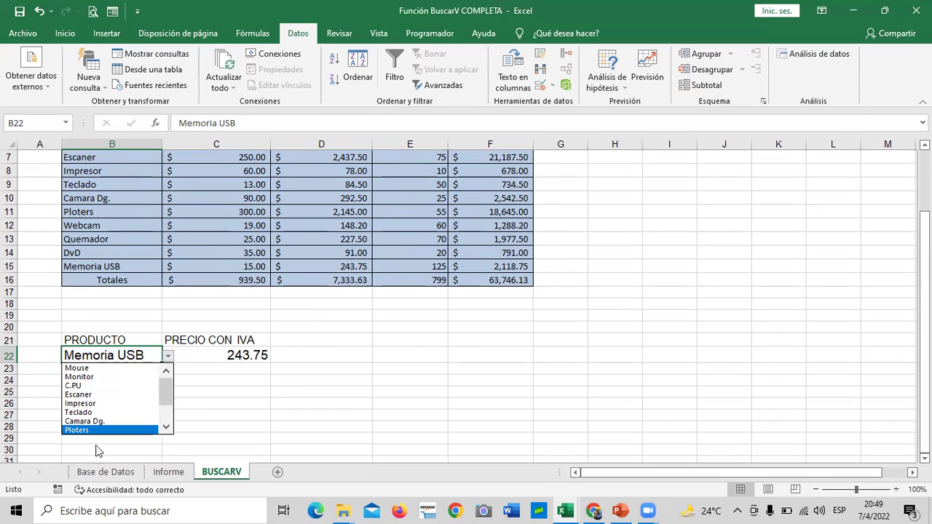
{"action": "left_click", "coordinate": [86, 431]}
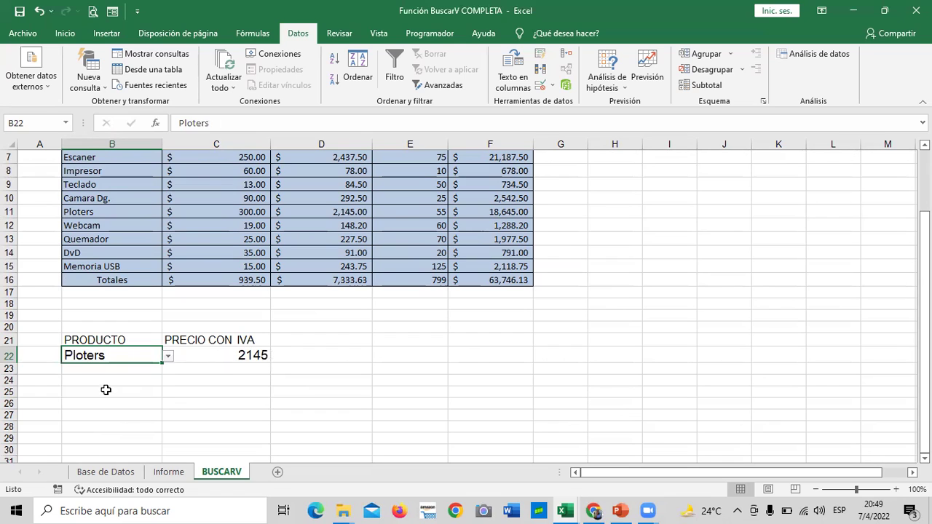
{"action": "left_click", "coordinate": [168, 356]}
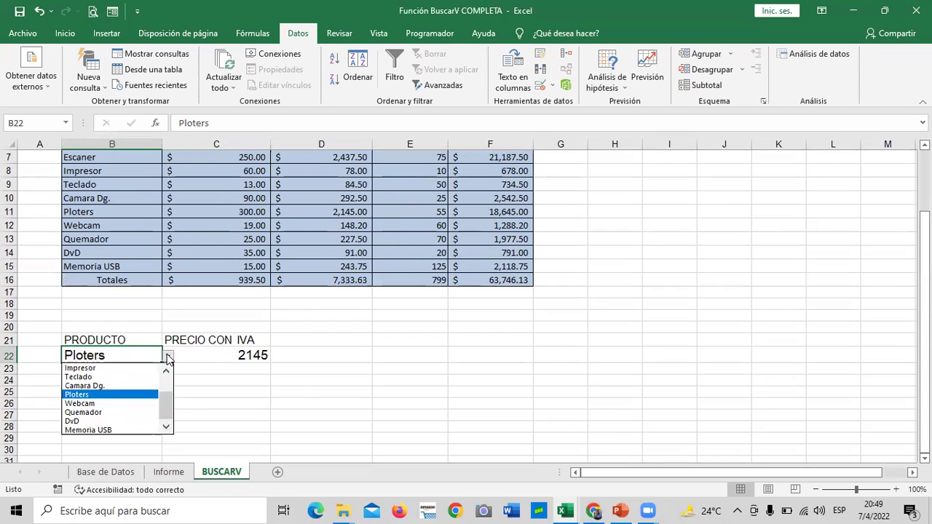
{"action": "left_click_drag", "start_coordinate": [168, 402], "coordinate": [168, 373]}
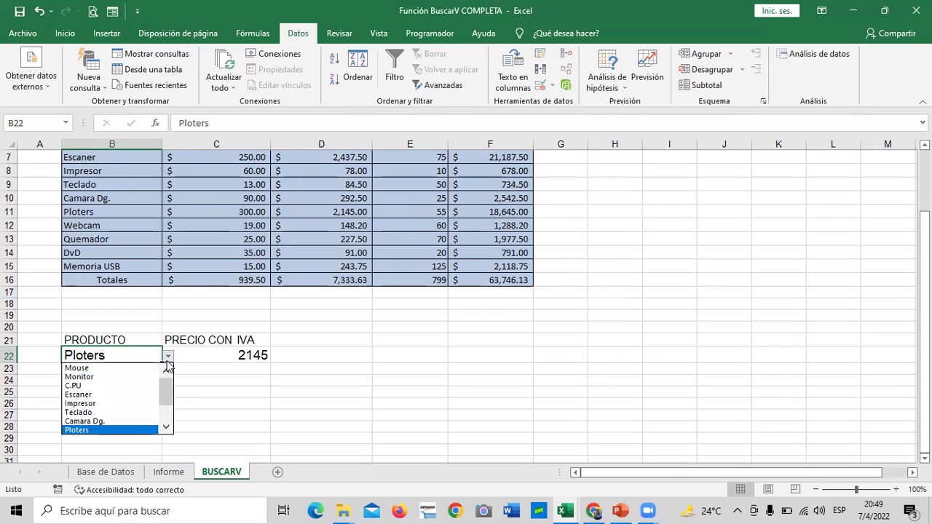
{"action": "left_click", "coordinate": [100, 378]}
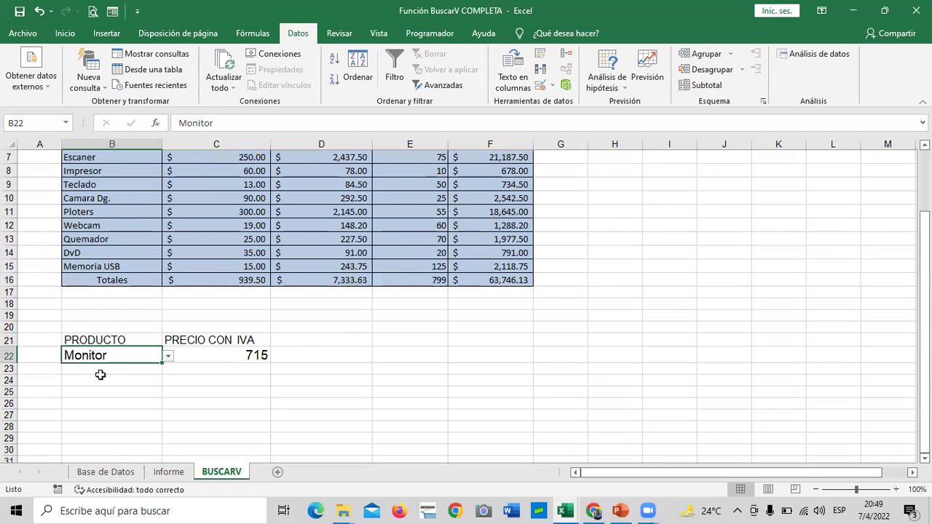
Step: Switch B22 to Impresor and then DvD, leaving C22 at 91
{"action": "left_click", "coordinate": [167, 357]}
{"action": "left_click", "coordinate": [119, 395]}
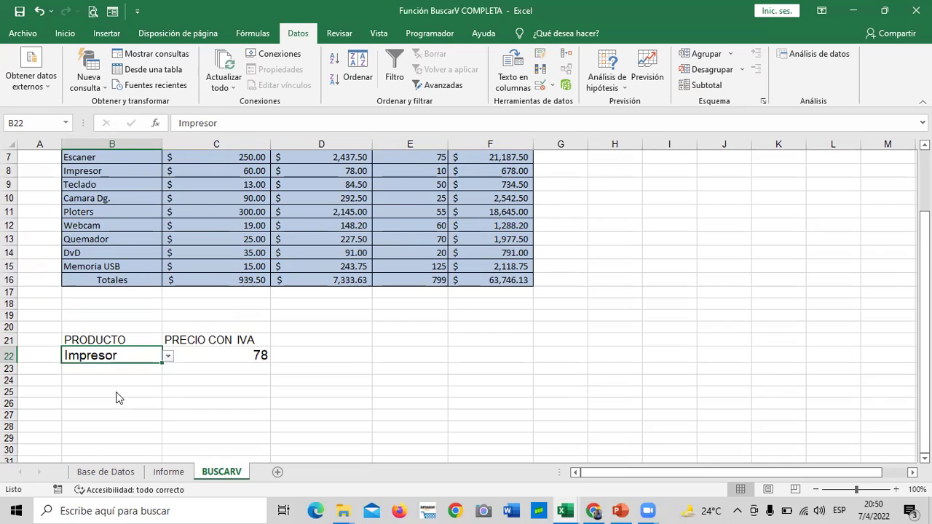
{"action": "left_click", "coordinate": [169, 357]}
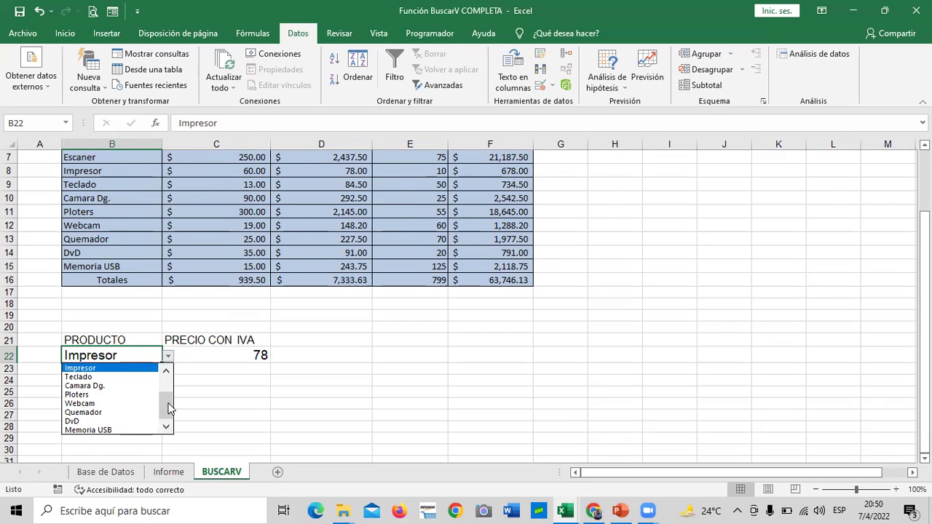
{"action": "left_click", "coordinate": [108, 421]}
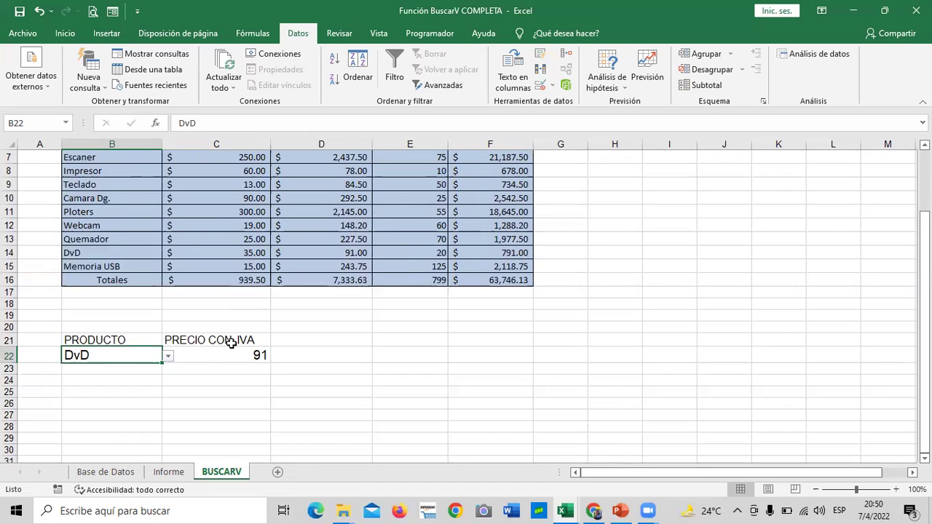
{"action": "left_click", "coordinate": [295, 335]}
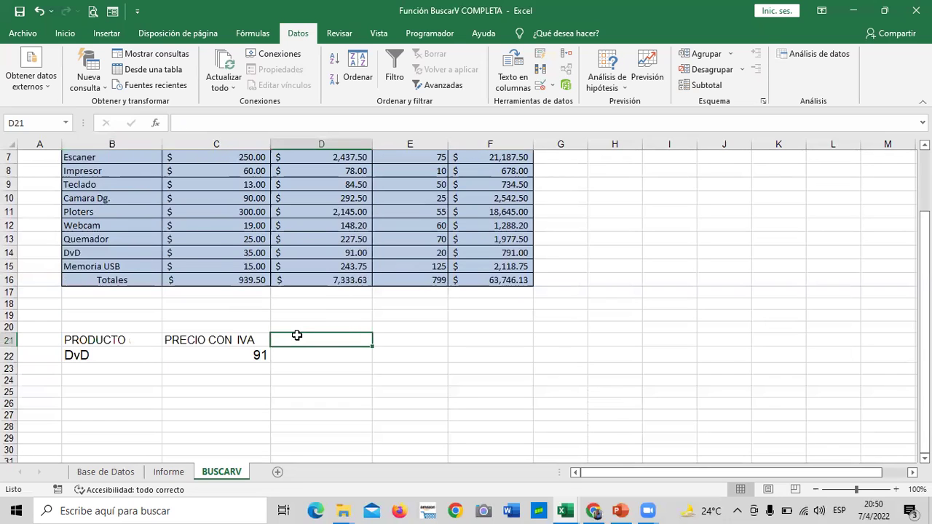
{"action": "left_click", "coordinate": [132, 340]}
{"action": "left_click", "coordinate": [202, 341]}
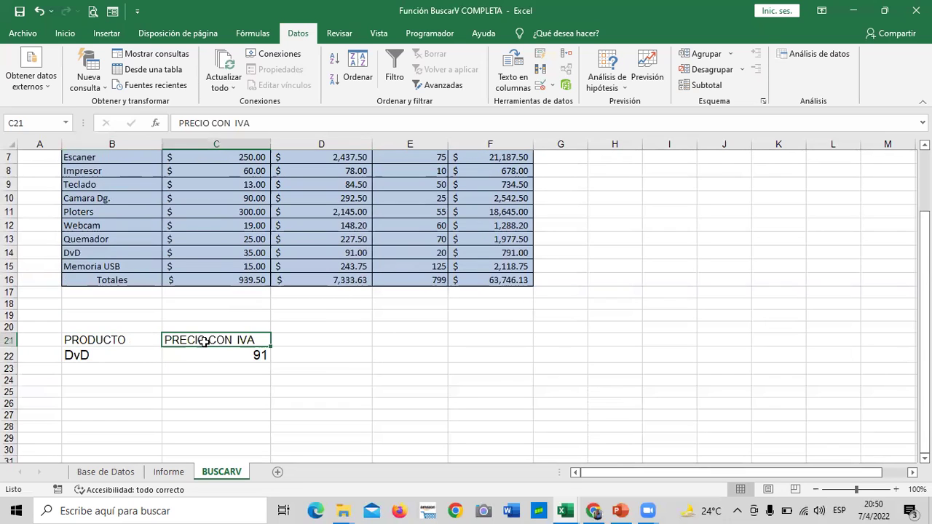
{"action": "scroll", "coordinate": [257, 354], "scroll_direction": "up", "scroll_amount": 2}
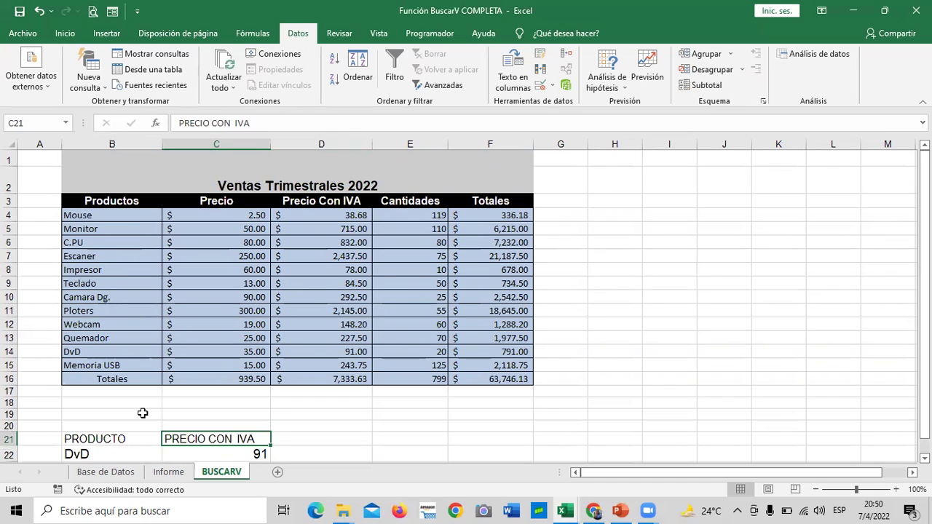
{"action": "left_click", "coordinate": [302, 430]}
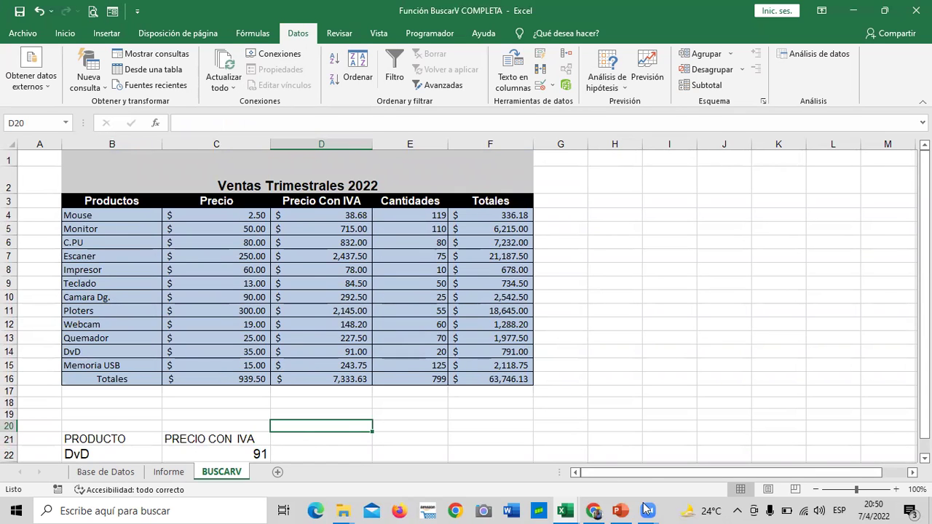
Step: Bring the 2.7 Función BuscarH lesson forward in Chrome and scroll through its video and practice-file link
{"action": "left_click", "coordinate": [595, 511]}
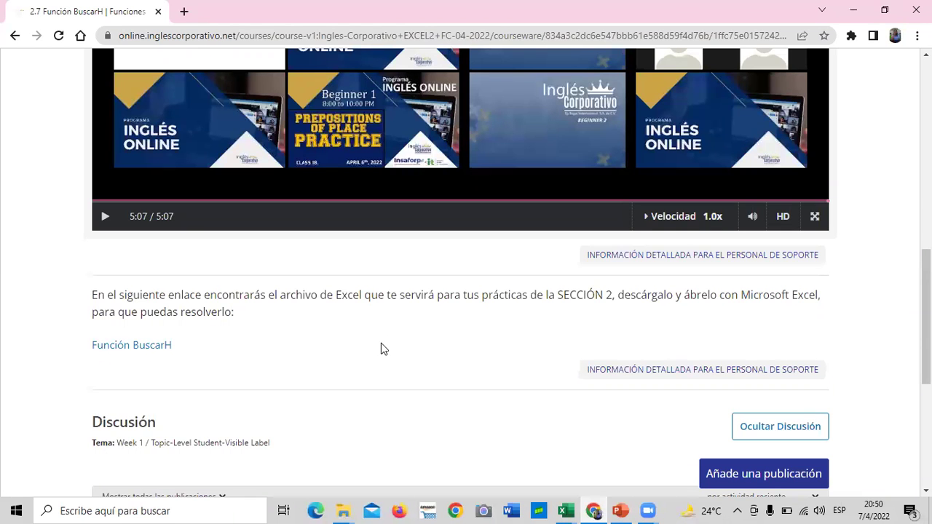
{"action": "scroll", "coordinate": [381, 343], "scroll_direction": "up", "scroll_amount": 3}
{"action": "scroll", "coordinate": [381, 344], "scroll_direction": "up", "scroll_amount": 5}
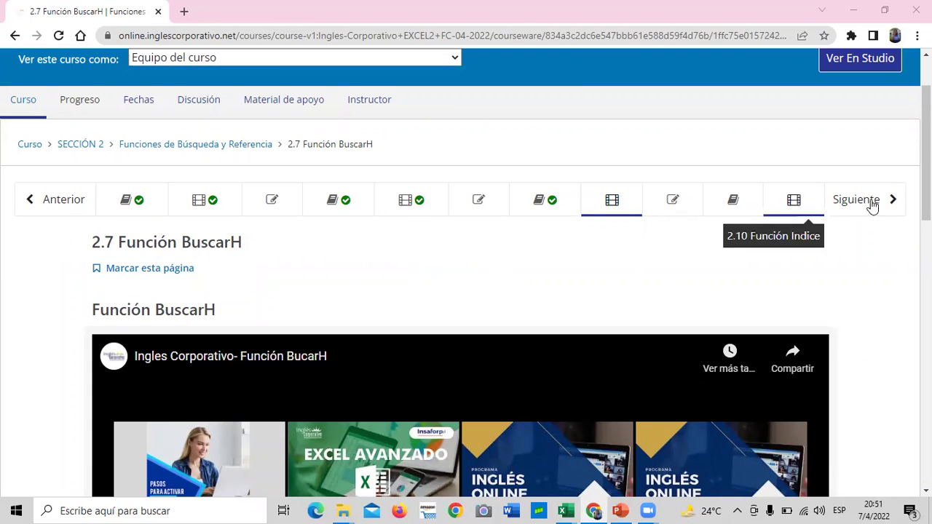
{"action": "scroll", "coordinate": [918, 204], "scroll_direction": "up", "scroll_amount": 2}
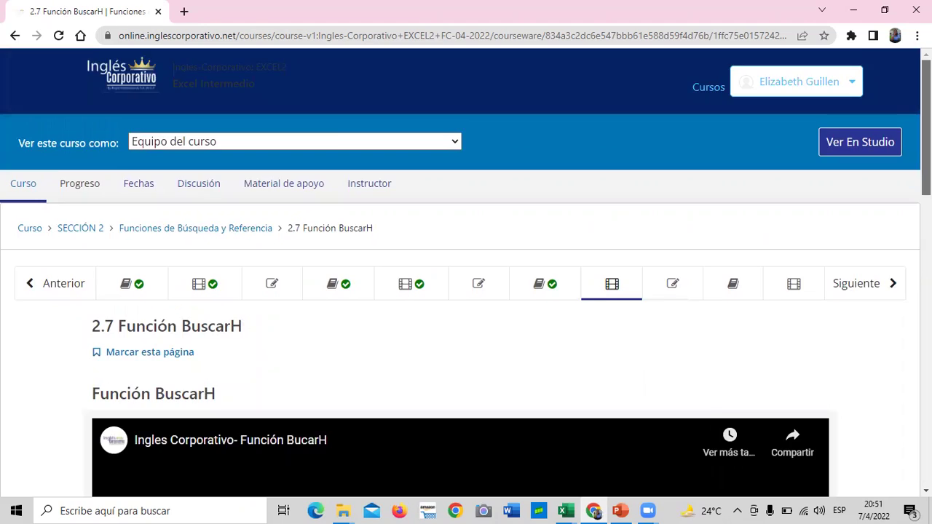
{"action": "scroll", "coordinate": [466, 277], "scroll_direction": "down", "scroll_amount": 2}
{"action": "scroll", "coordinate": [466, 277], "scroll_direction": "down", "scroll_amount": 1}
{"action": "scroll", "coordinate": [466, 277], "scroll_direction": "down", "scroll_amount": 1}
{"action": "scroll", "coordinate": [466, 277], "scroll_direction": "down", "scroll_amount": 1}
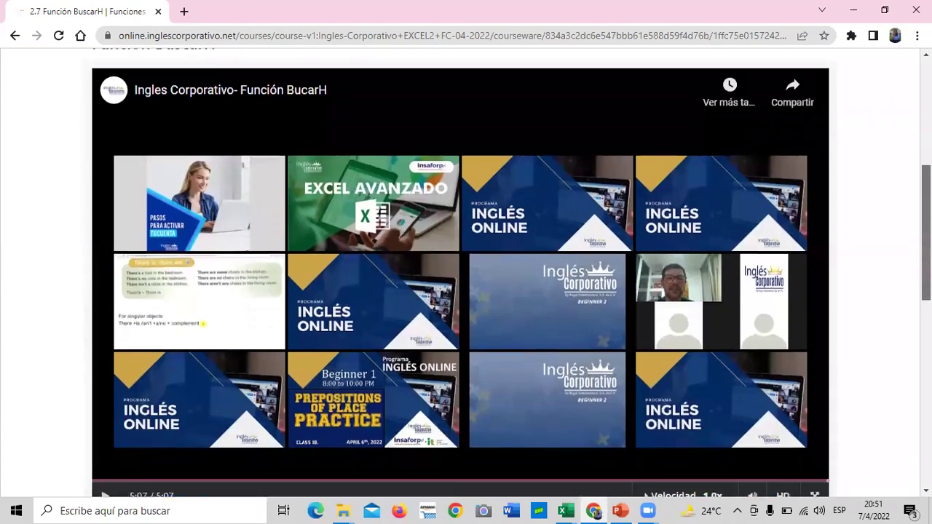
{"action": "scroll", "coordinate": [466, 277], "scroll_direction": "down", "scroll_amount": 1}
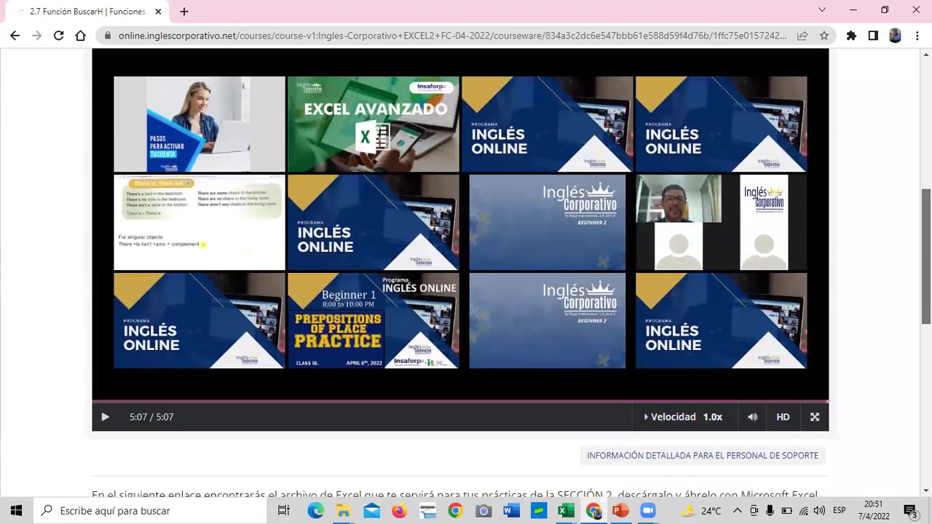
{"action": "scroll", "coordinate": [466, 277], "scroll_direction": "down", "scroll_amount": 2}
{"action": "scroll", "coordinate": [466, 277], "scroll_direction": "down", "scroll_amount": 2}
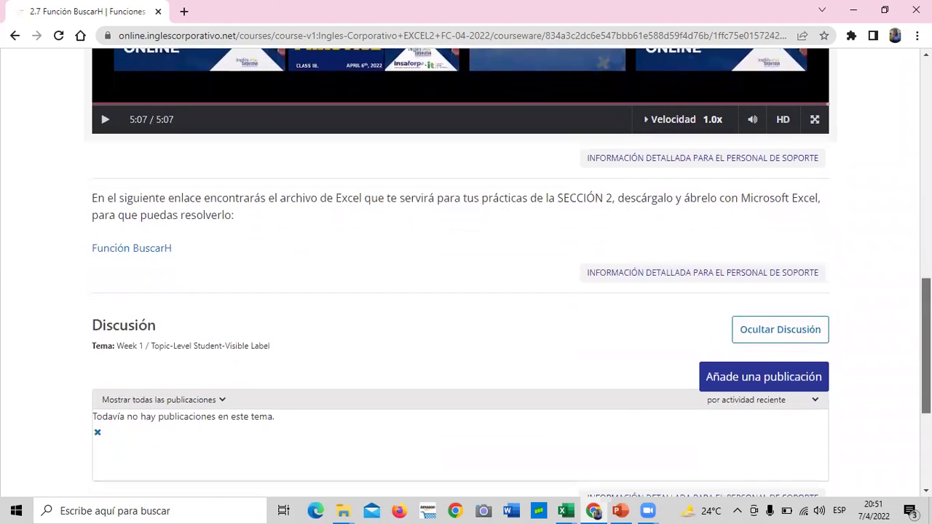
{"action": "scroll", "coordinate": [466, 277], "scroll_direction": "up", "scroll_amount": 1}
{"action": "scroll", "coordinate": [466, 277], "scroll_direction": "up", "scroll_amount": 4}
{"action": "scroll", "coordinate": [466, 277], "scroll_direction": "up", "scroll_amount": 4}
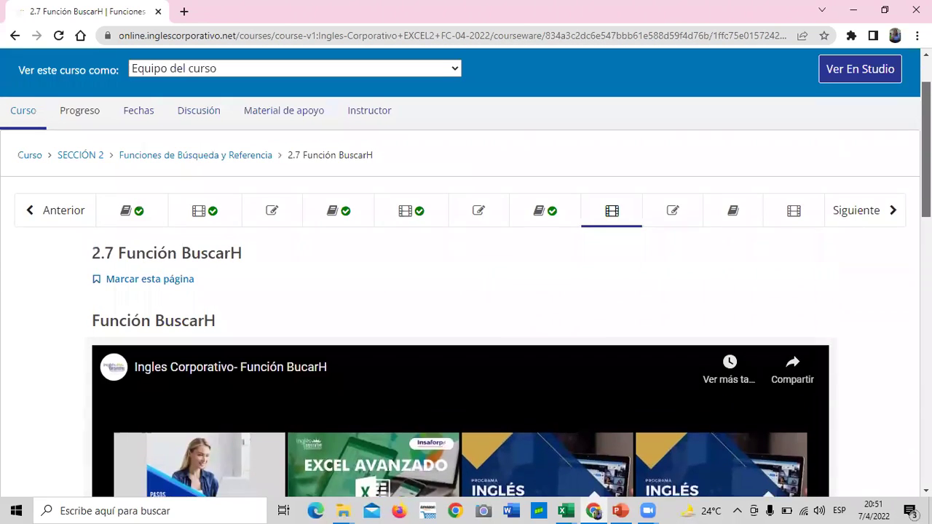
Step: Scroll through the 2.2 Laboratorio 1 quiz questions, then move on to the 2.5 Laboratorio 2 quiz
{"action": "left_click", "coordinate": [289, 222]}
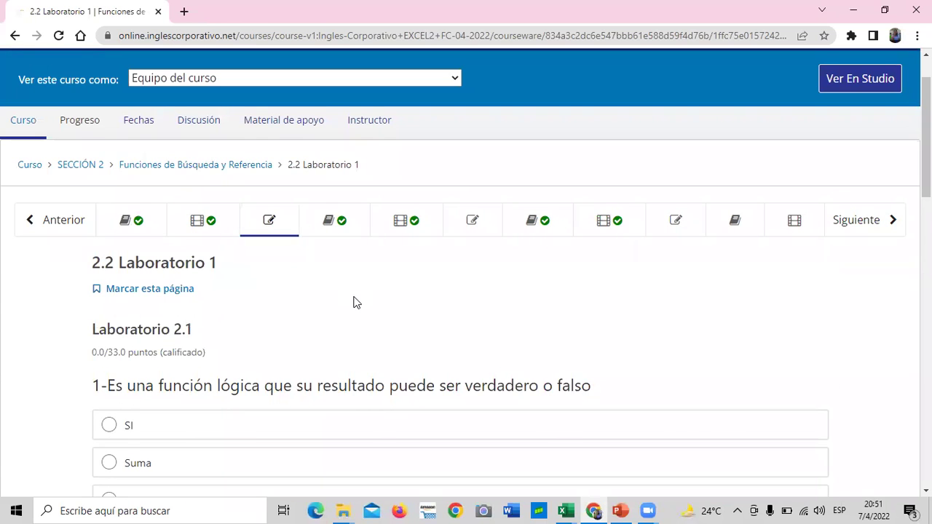
{"action": "scroll", "coordinate": [354, 302], "scroll_direction": "down", "scroll_amount": 2}
{"action": "scroll", "coordinate": [355, 301], "scroll_direction": "down", "scroll_amount": 2}
{"action": "scroll", "coordinate": [354, 301], "scroll_direction": "down", "scroll_amount": 3}
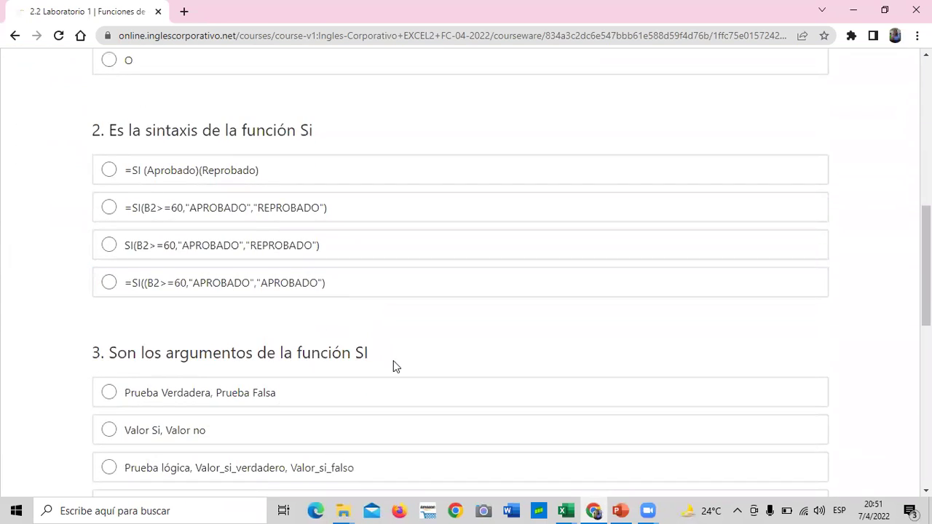
{"action": "scroll", "coordinate": [393, 366], "scroll_direction": "down", "scroll_amount": 3}
{"action": "scroll", "coordinate": [394, 370], "scroll_direction": "down", "scroll_amount": 3}
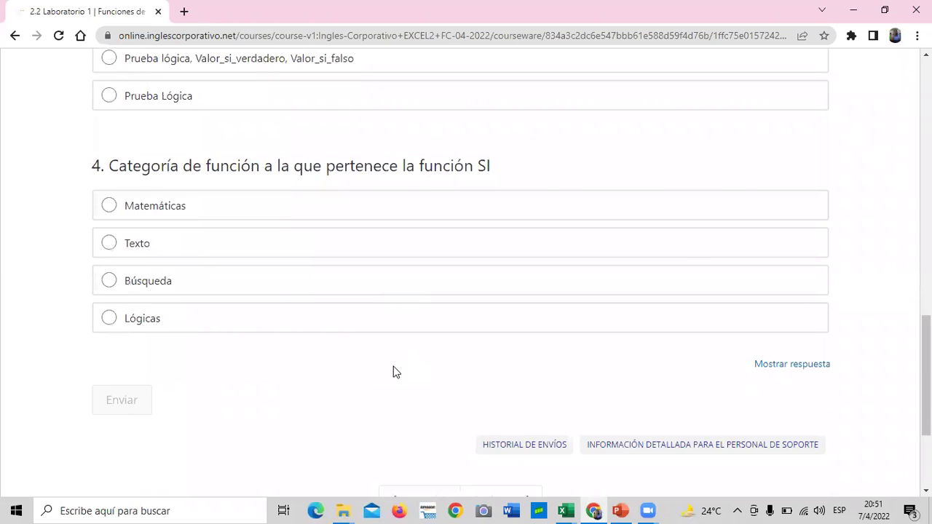
{"action": "scroll", "coordinate": [393, 372], "scroll_direction": "up", "scroll_amount": 5}
{"action": "scroll", "coordinate": [394, 373], "scroll_direction": "up", "scroll_amount": 5}
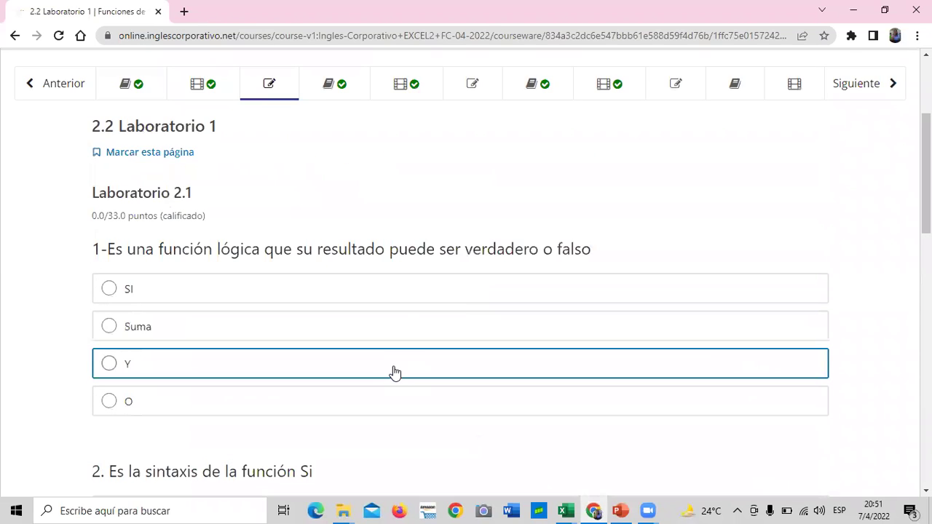
{"action": "scroll", "coordinate": [394, 372], "scroll_direction": "up", "scroll_amount": 2}
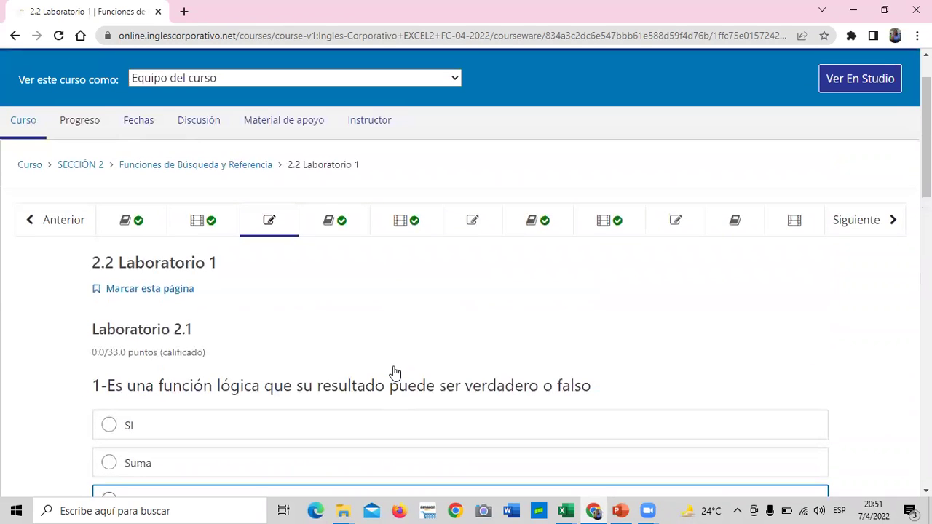
{"action": "left_click", "coordinate": [482, 218]}
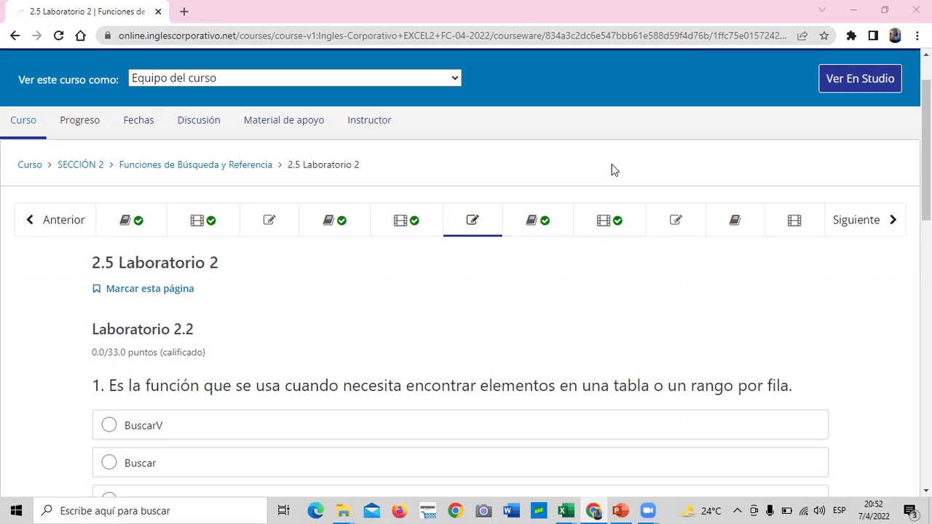
Step: Scroll up and down through the current lesson page to review its content
{"action": "scroll", "coordinate": [423, 288], "scroll_direction": "down", "scroll_amount": 2}
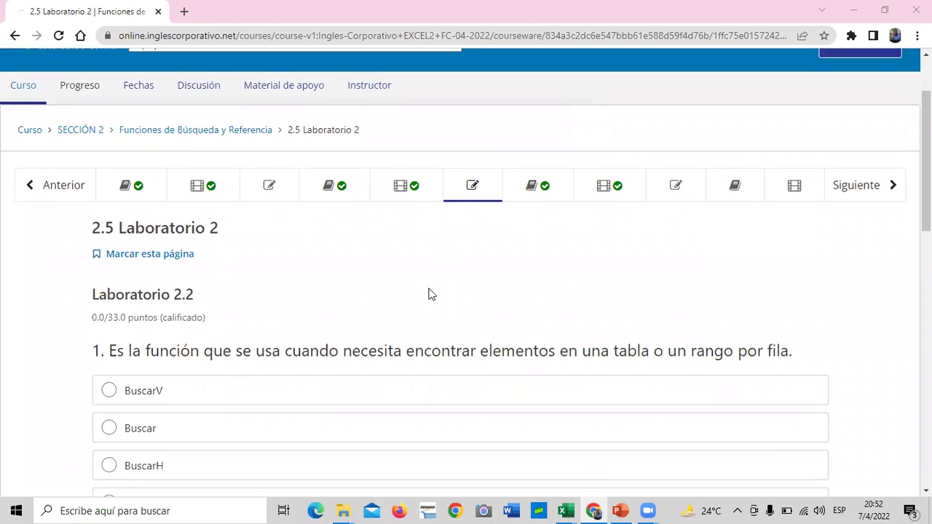
{"action": "scroll", "coordinate": [426, 290], "scroll_direction": "down", "scroll_amount": 1}
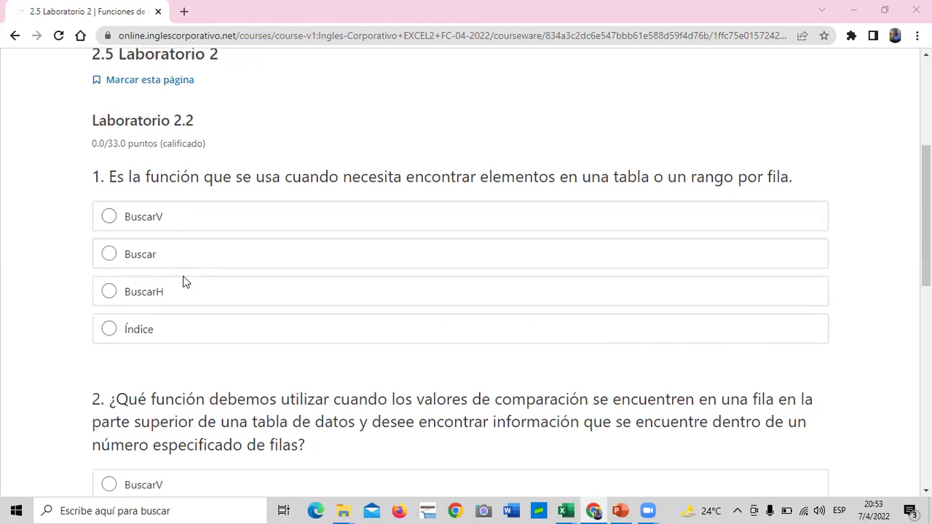
{"action": "scroll", "coordinate": [182, 290], "scroll_direction": "down", "scroll_amount": 10}
{"action": "scroll", "coordinate": [180, 289], "scroll_direction": "up", "scroll_amount": 2}
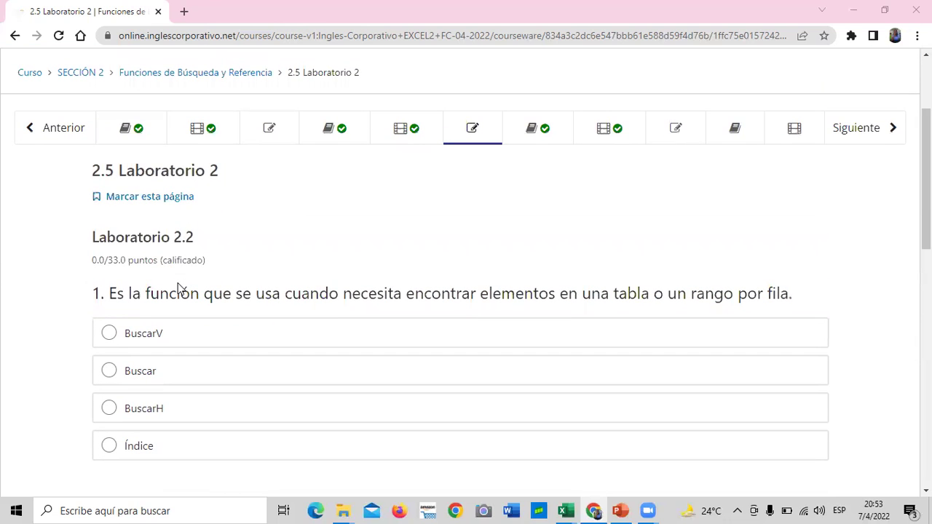
{"action": "scroll", "coordinate": [377, 385], "scroll_direction": "down", "scroll_amount": 4}
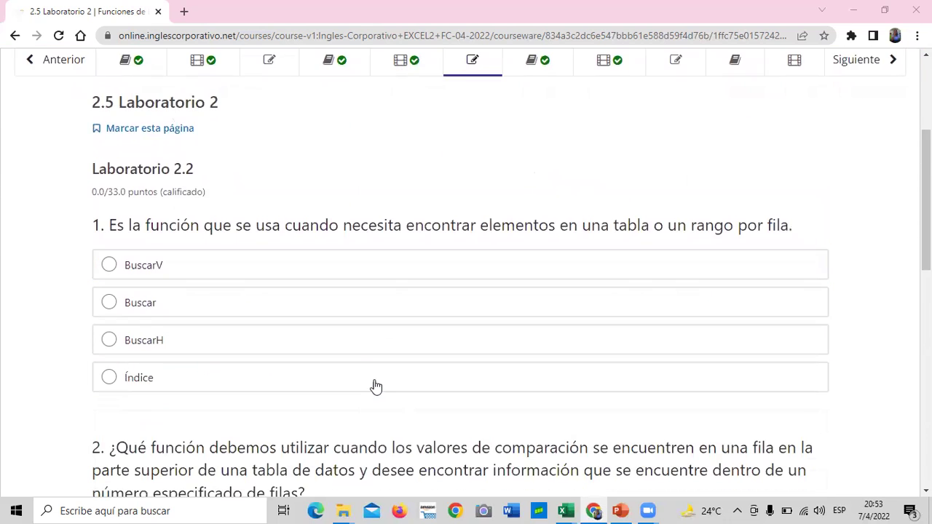
{"action": "scroll", "coordinate": [384, 337], "scroll_direction": "down", "scroll_amount": 1}
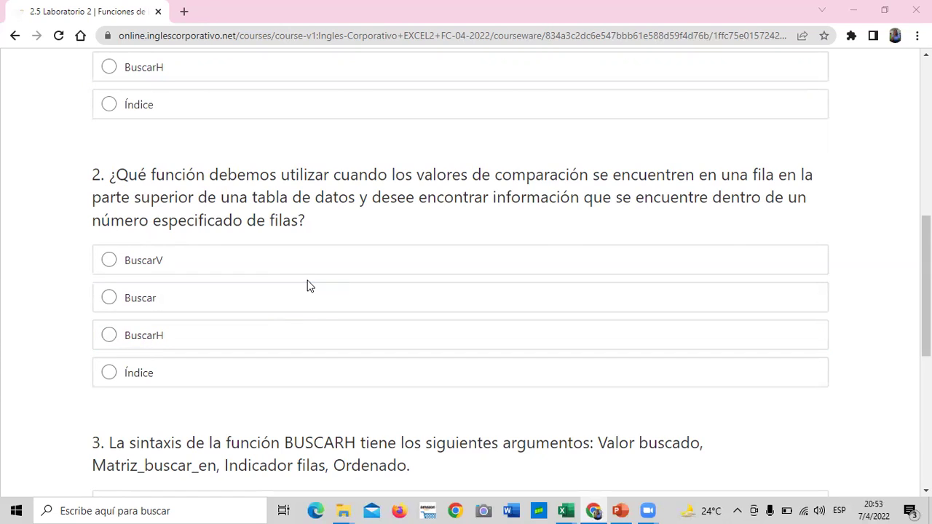
{"action": "scroll", "coordinate": [308, 285], "scroll_direction": "down", "scroll_amount": 3}
{"action": "scroll", "coordinate": [308, 285], "scroll_direction": "down", "scroll_amount": 1}
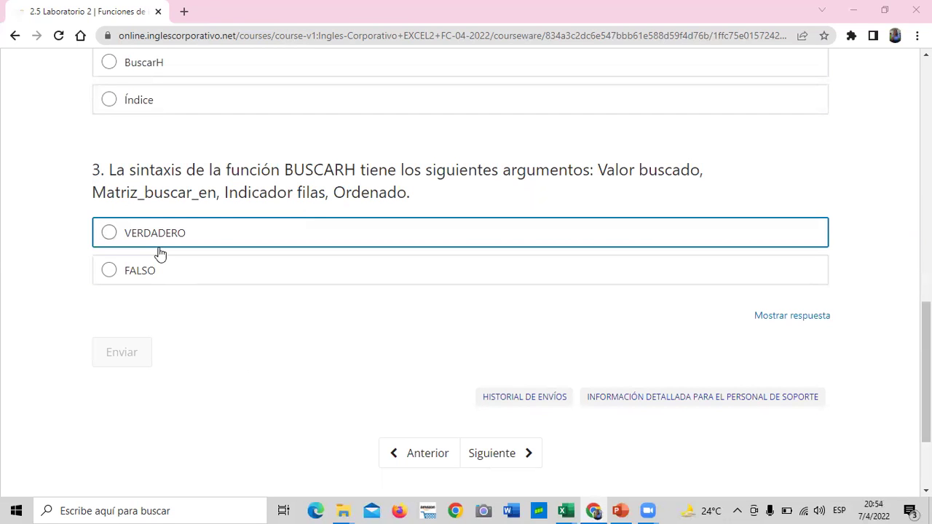
{"action": "scroll", "coordinate": [160, 254], "scroll_direction": "up", "scroll_amount": 4}
{"action": "scroll", "coordinate": [160, 253], "scroll_direction": "up", "scroll_amount": 4}
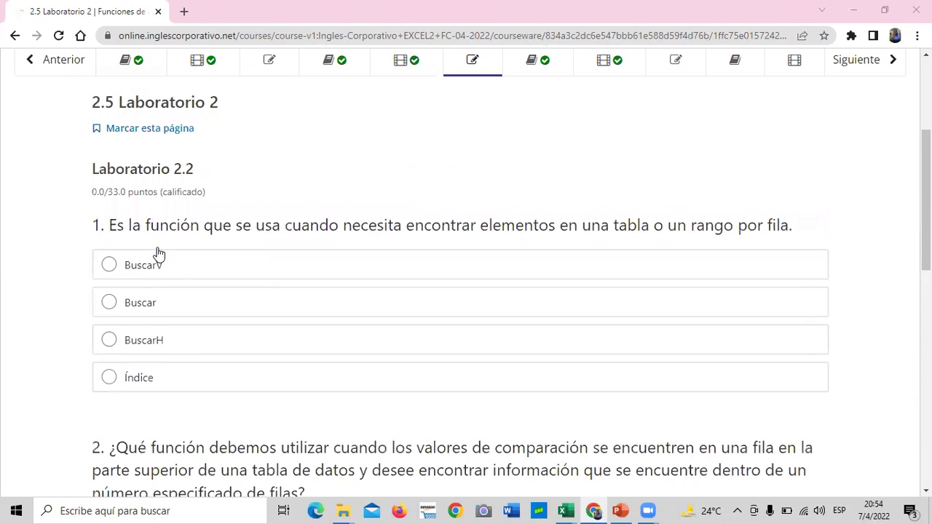
{"action": "scroll", "coordinate": [158, 254], "scroll_direction": "down", "scroll_amount": 4}
{"action": "scroll", "coordinate": [246, 254], "scroll_direction": "down", "scroll_amount": 3}
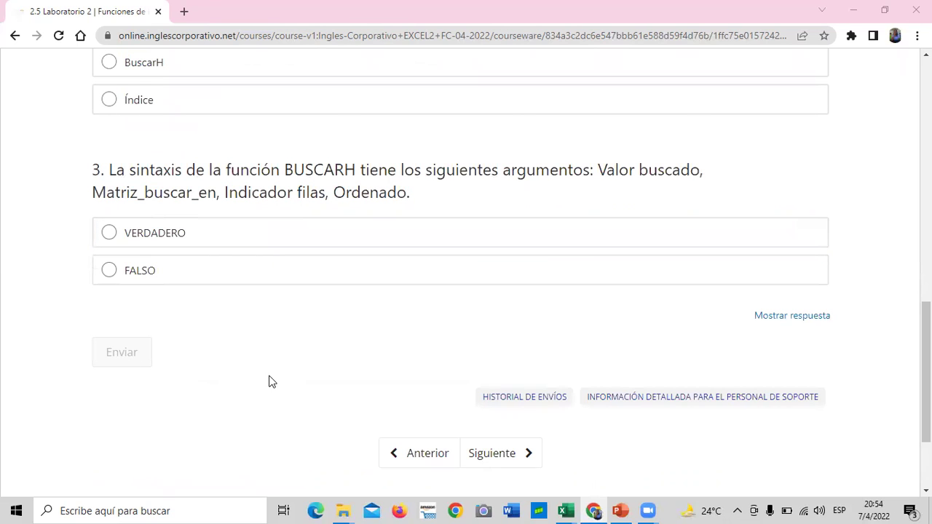
{"action": "scroll", "coordinate": [269, 381], "scroll_direction": "up", "scroll_amount": 2}
{"action": "scroll", "coordinate": [269, 381], "scroll_direction": "up", "scroll_amount": 2}
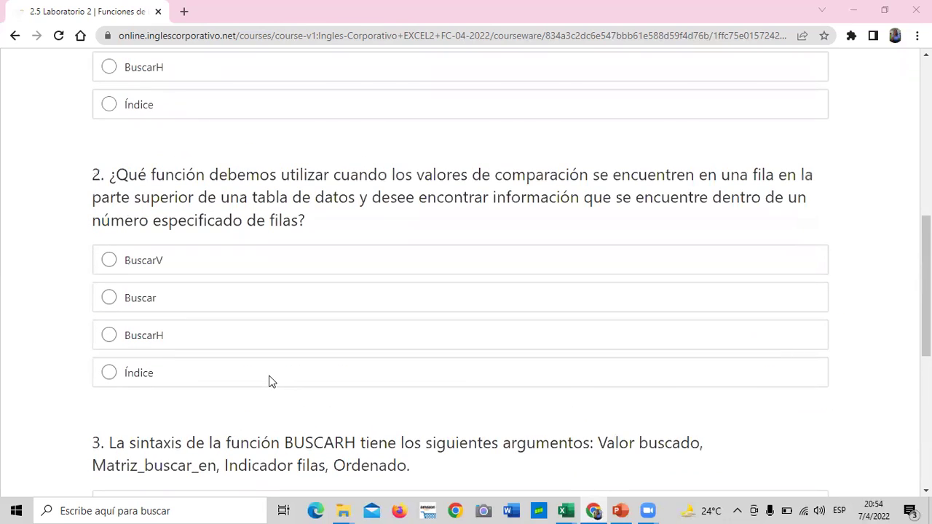
{"action": "scroll", "coordinate": [271, 384], "scroll_direction": "up", "scroll_amount": 2}
{"action": "scroll", "coordinate": [271, 384], "scroll_direction": "up", "scroll_amount": 2}
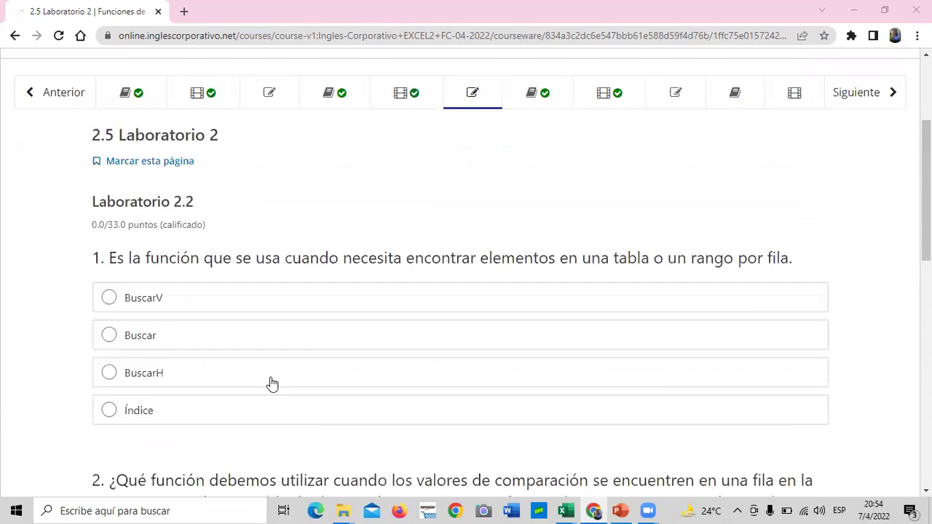
{"action": "scroll", "coordinate": [271, 384], "scroll_direction": "up", "scroll_amount": 2}
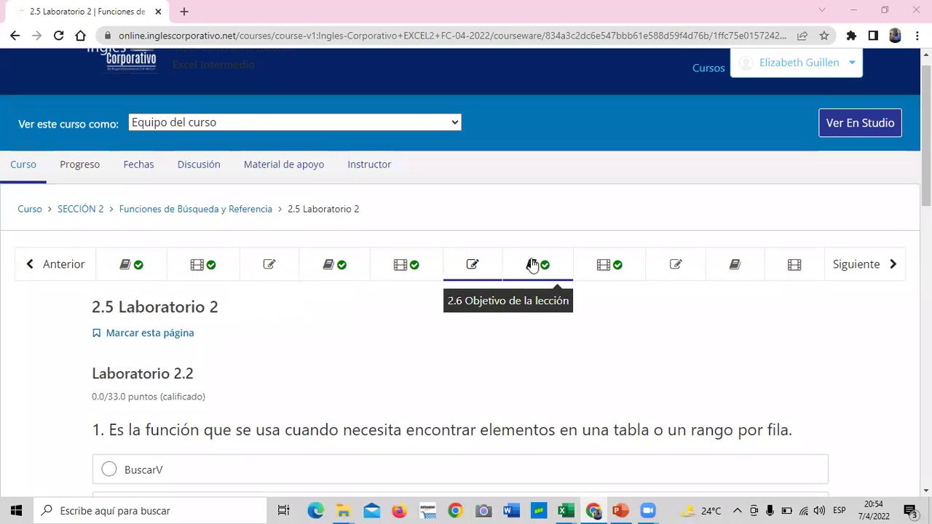
Step: Pass through lesson 2.6, then read the 2.9 page on INDICE's Matriz and Referencia forms
{"action": "left_click", "coordinate": [538, 262]}
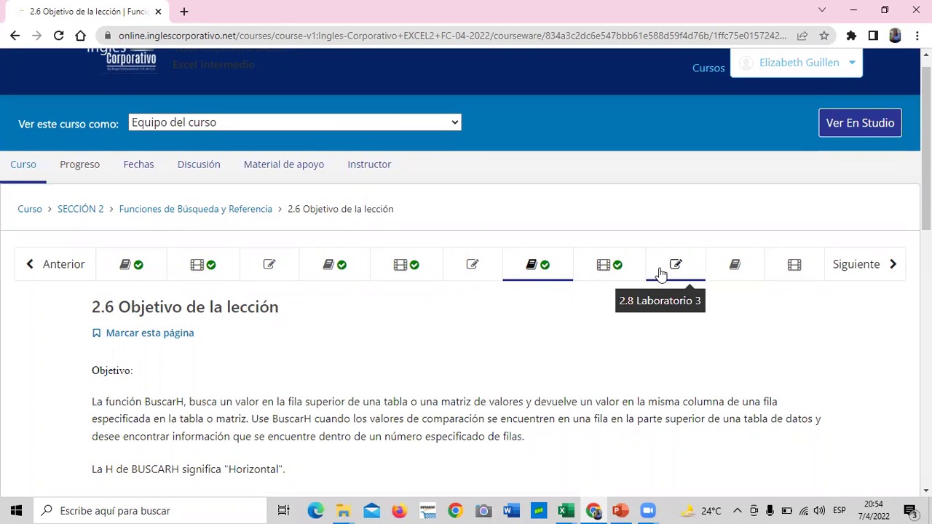
{"action": "left_click", "coordinate": [750, 269]}
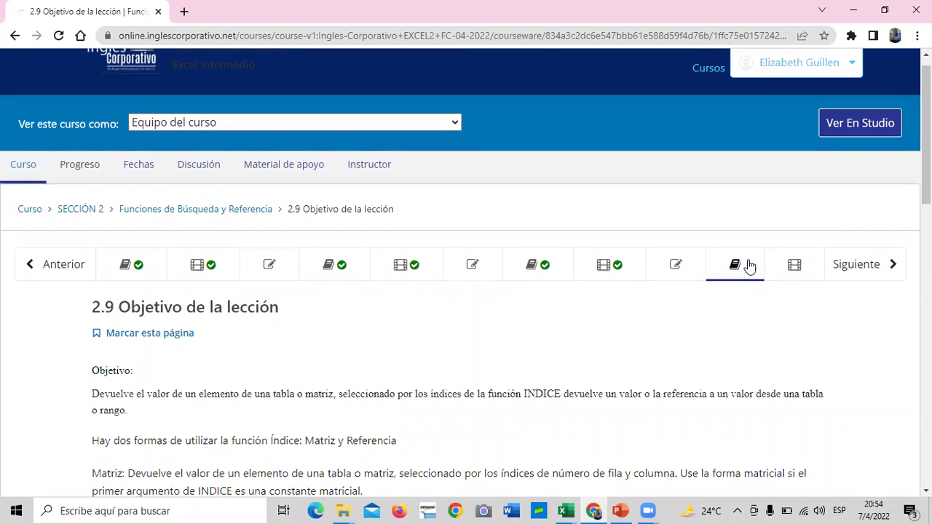
{"action": "scroll", "coordinate": [615, 337], "scroll_direction": "down", "scroll_amount": 3}
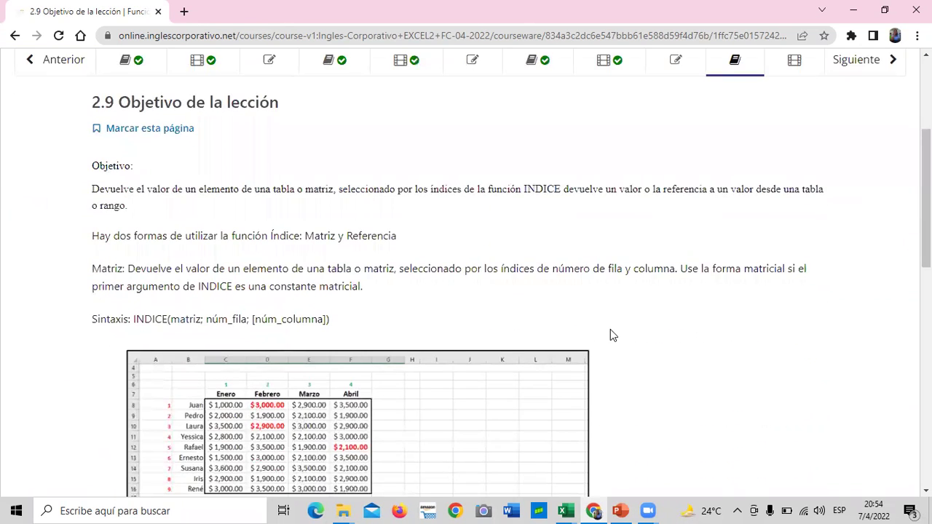
{"action": "scroll", "coordinate": [610, 335], "scroll_direction": "down", "scroll_amount": 3}
{"action": "scroll", "coordinate": [611, 335], "scroll_direction": "up", "scroll_amount": 3}
{"action": "scroll", "coordinate": [610, 335], "scroll_direction": "down", "scroll_amount": 7}
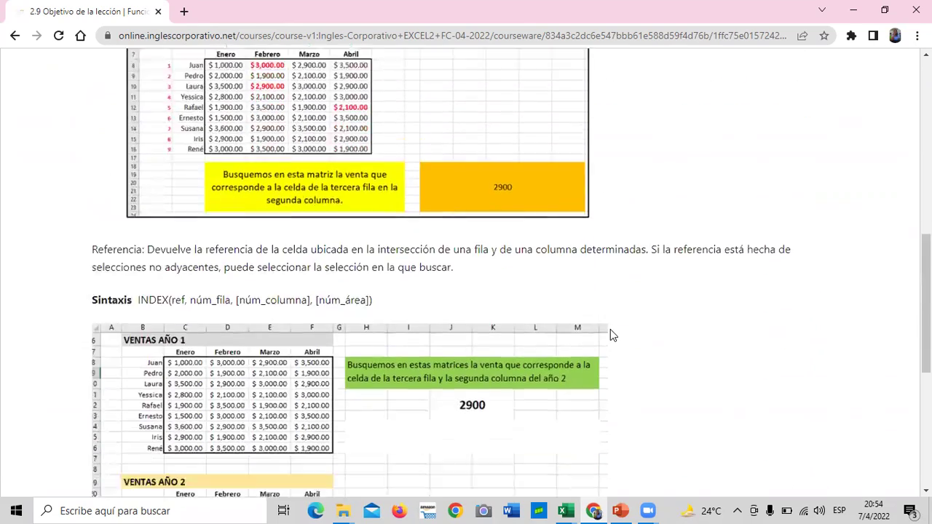
{"action": "scroll", "coordinate": [611, 335], "scroll_direction": "down", "scroll_amount": 1}
{"action": "scroll", "coordinate": [611, 332], "scroll_direction": "up", "scroll_amount": 10}
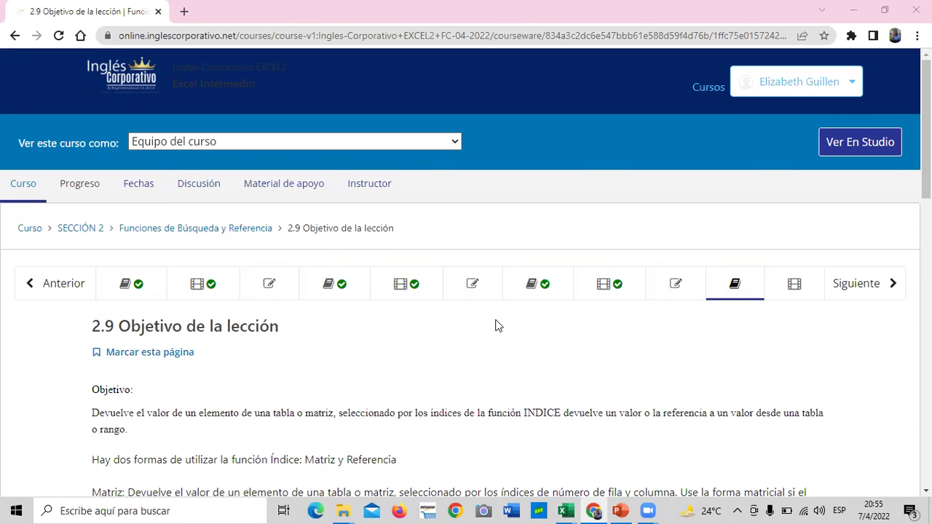
Step: Skip past the 2.10 Función Indice video and scroll down the Examen de Medio Curso
{"action": "left_click", "coordinate": [860, 291]}
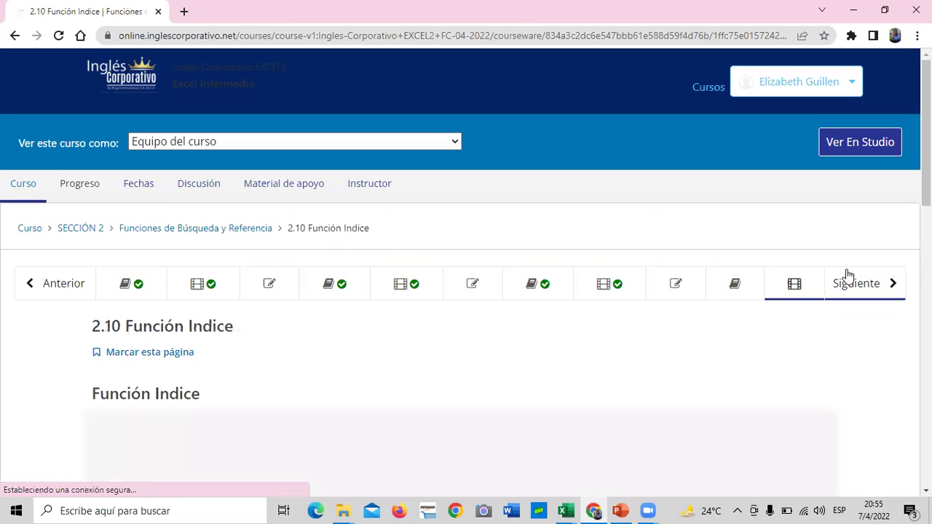
{"action": "left_click", "coordinate": [867, 288]}
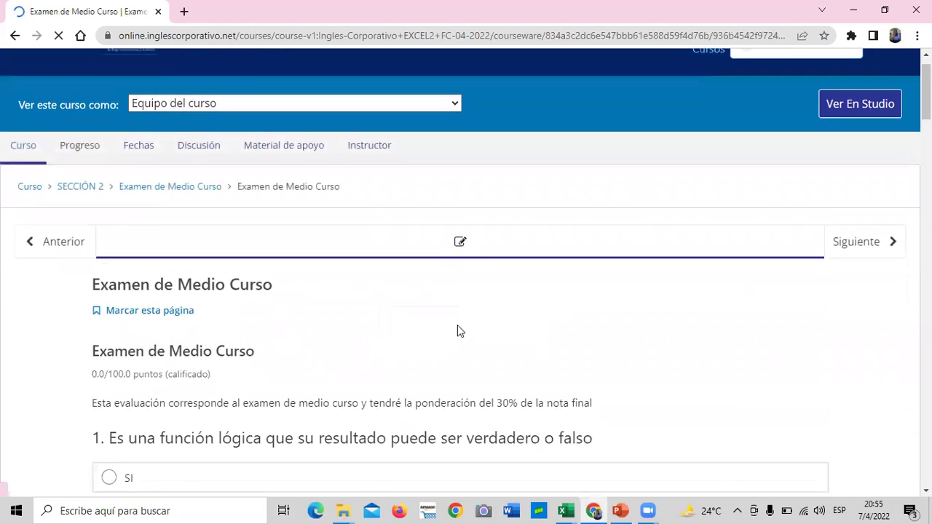
{"action": "scroll", "coordinate": [455, 332], "scroll_direction": "down", "scroll_amount": 6}
{"action": "scroll", "coordinate": [455, 332], "scroll_direction": "down", "scroll_amount": 5}
{"action": "scroll", "coordinate": [455, 333], "scroll_direction": "down", "scroll_amount": 4}
{"action": "scroll", "coordinate": [455, 332], "scroll_direction": "down", "scroll_amount": 8}
{"action": "scroll", "coordinate": [455, 332], "scroll_direction": "down", "scroll_amount": 7}
{"action": "scroll", "coordinate": [455, 332], "scroll_direction": "down", "scroll_amount": 4}
{"action": "scroll", "coordinate": [453, 325], "scroll_direction": "down", "scroll_amount": 3}
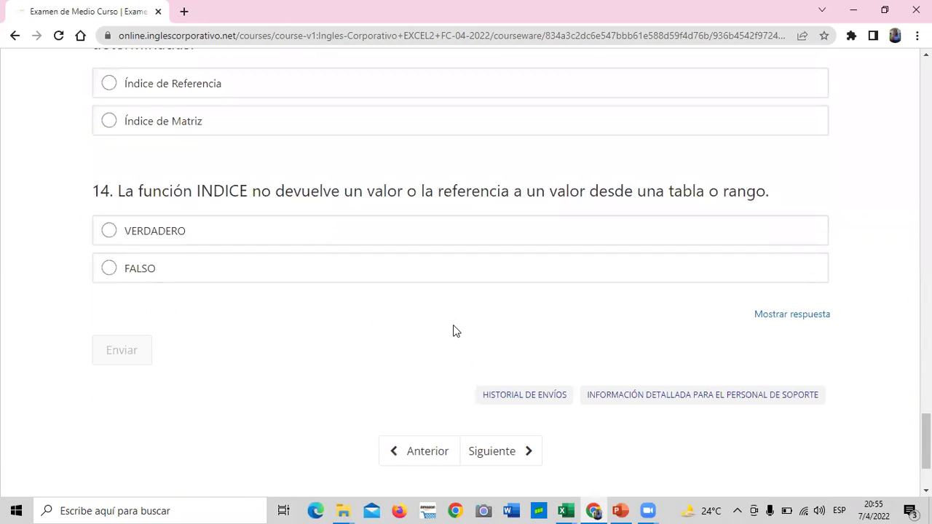
Step: Scroll back up to the top of the 14-question exam page
{"action": "scroll", "coordinate": [446, 339], "scroll_direction": "up", "scroll_amount": 6}
{"action": "scroll", "coordinate": [447, 339], "scroll_direction": "up", "scroll_amount": 9}
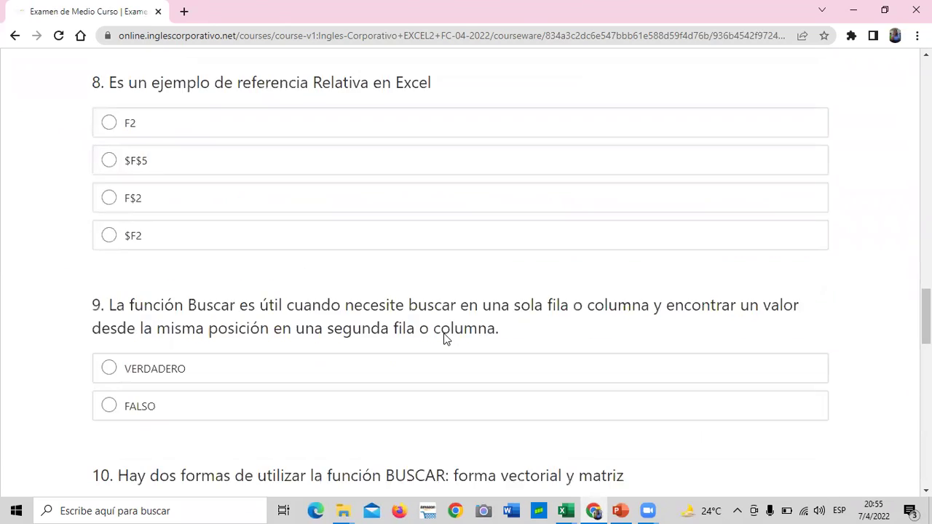
{"action": "scroll", "coordinate": [446, 340], "scroll_direction": "up", "scroll_amount": 6}
{"action": "scroll", "coordinate": [446, 339], "scroll_direction": "up", "scroll_amount": 5}
{"action": "scroll", "coordinate": [446, 339], "scroll_direction": "up", "scroll_amount": 4}
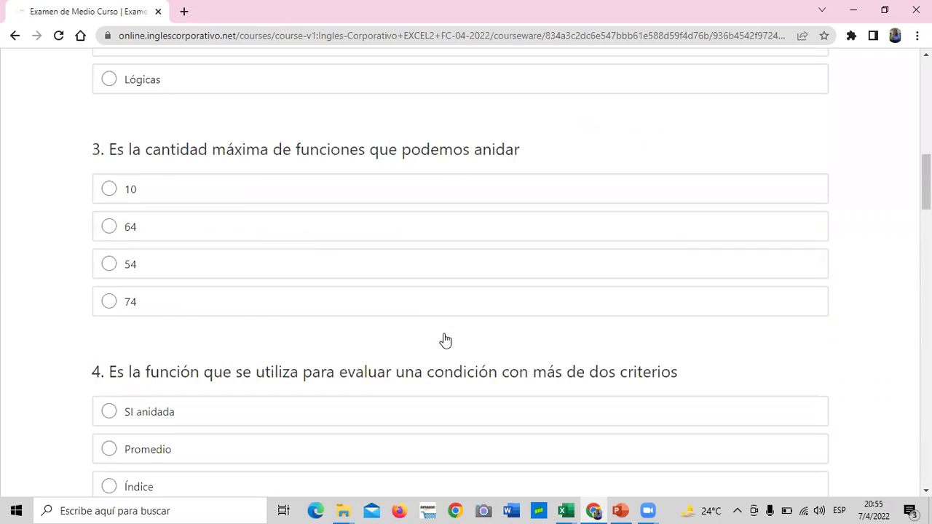
{"action": "scroll", "coordinate": [446, 340], "scroll_direction": "up", "scroll_amount": 5}
{"action": "scroll", "coordinate": [444, 333], "scroll_direction": "up", "scroll_amount": 5}
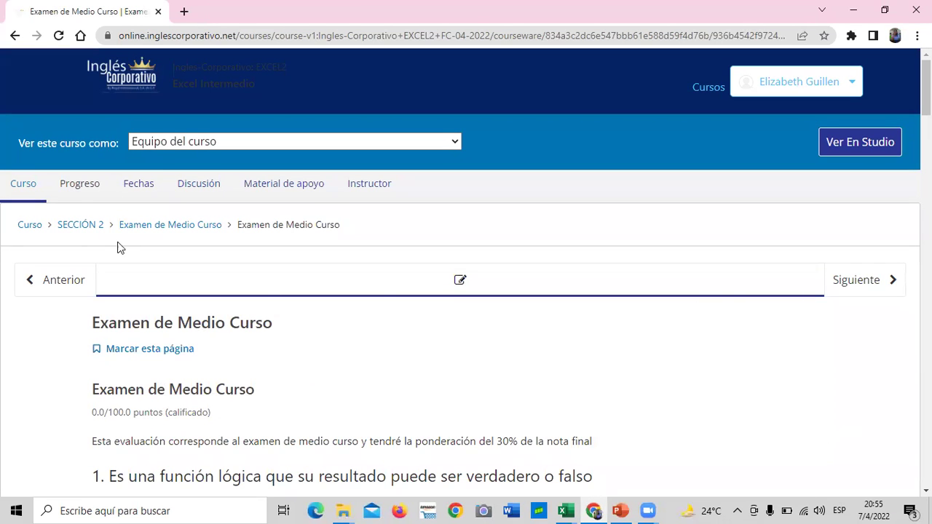
Step: Open the Progreso page and check the 0% total grade against the 80% pass line
{"action": "left_click", "coordinate": [84, 187]}
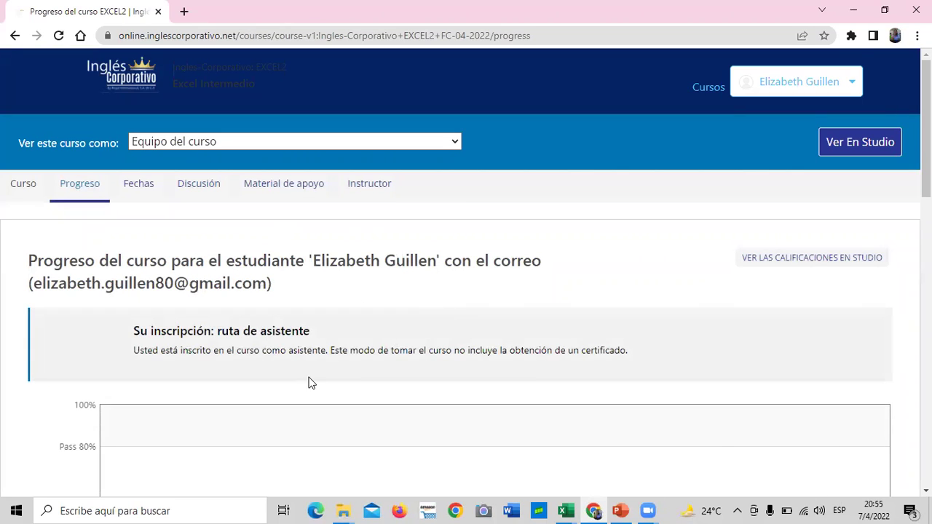
{"action": "scroll", "coordinate": [308, 381], "scroll_direction": "down", "scroll_amount": 2}
{"action": "scroll", "coordinate": [308, 383], "scroll_direction": "up", "scroll_amount": 2}
{"action": "scroll", "coordinate": [308, 383], "scroll_direction": "down", "scroll_amount": 2}
{"action": "scroll", "coordinate": [311, 383], "scroll_direction": "down", "scroll_amount": 1}
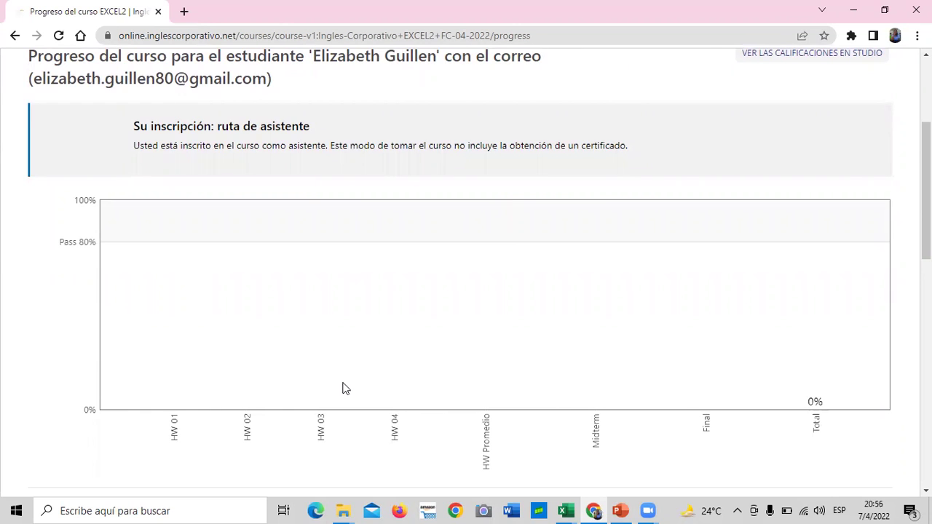
{"action": "scroll", "coordinate": [329, 391], "scroll_direction": "up", "scroll_amount": 2}
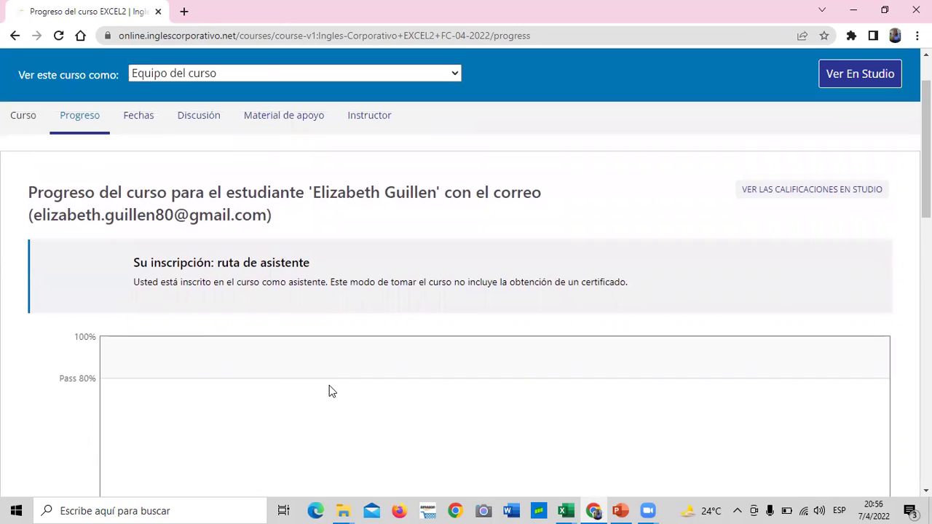
Step: Return to the Curso outline and bring up the 2.10 Función Indice unit
{"action": "left_click", "coordinate": [38, 123]}
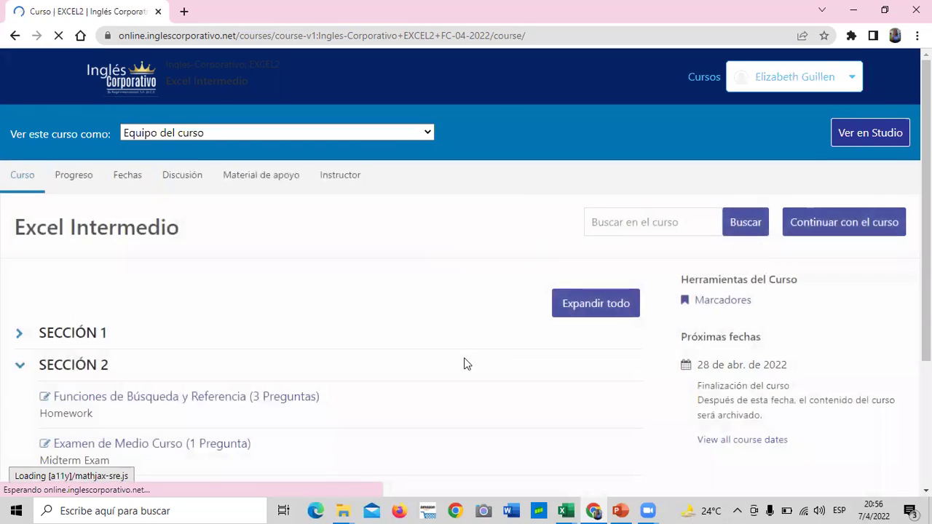
{"action": "scroll", "coordinate": [270, 315], "scroll_direction": "down", "scroll_amount": 2}
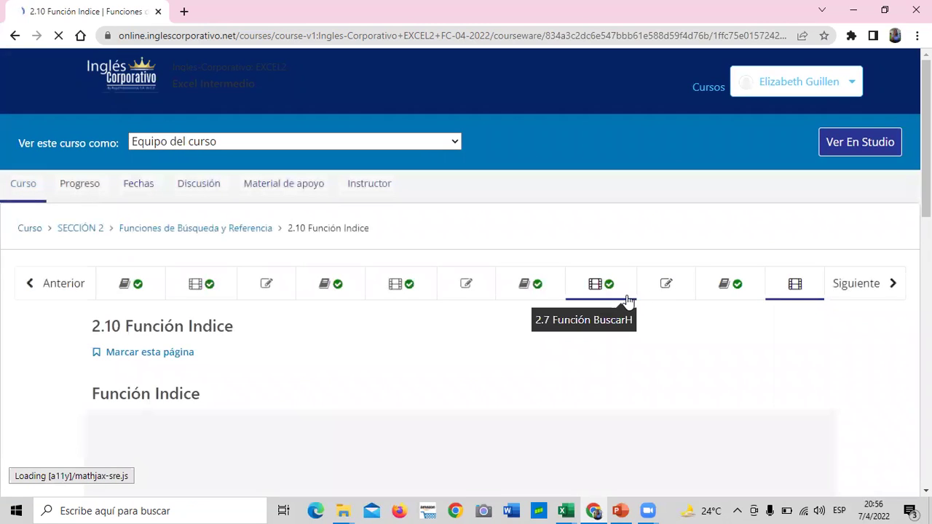
Step: Open the 2.8 Laboratorio 3 quiz (0.0/34.0 points) and read questions 1 through 4
{"action": "left_click", "coordinate": [679, 286]}
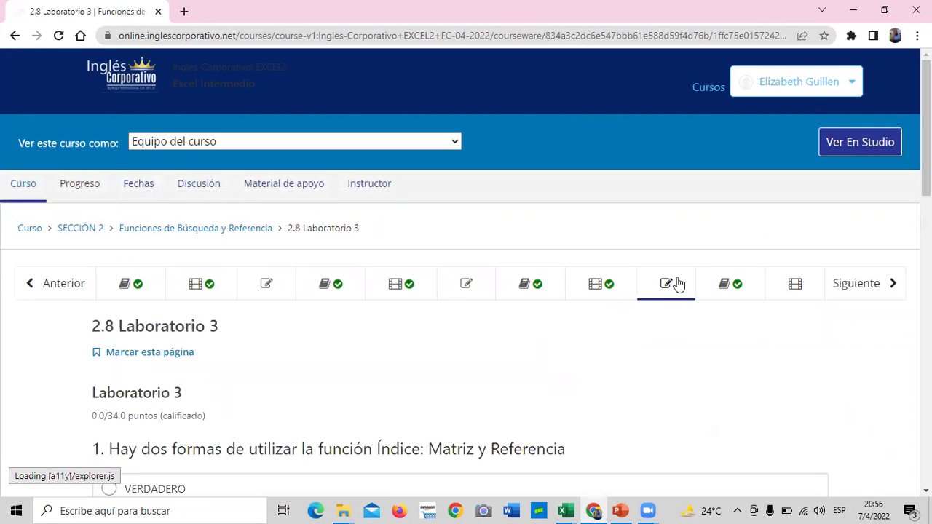
{"action": "scroll", "coordinate": [678, 284], "scroll_direction": "down", "scroll_amount": 1}
{"action": "scroll", "coordinate": [677, 284], "scroll_direction": "down", "scroll_amount": 1}
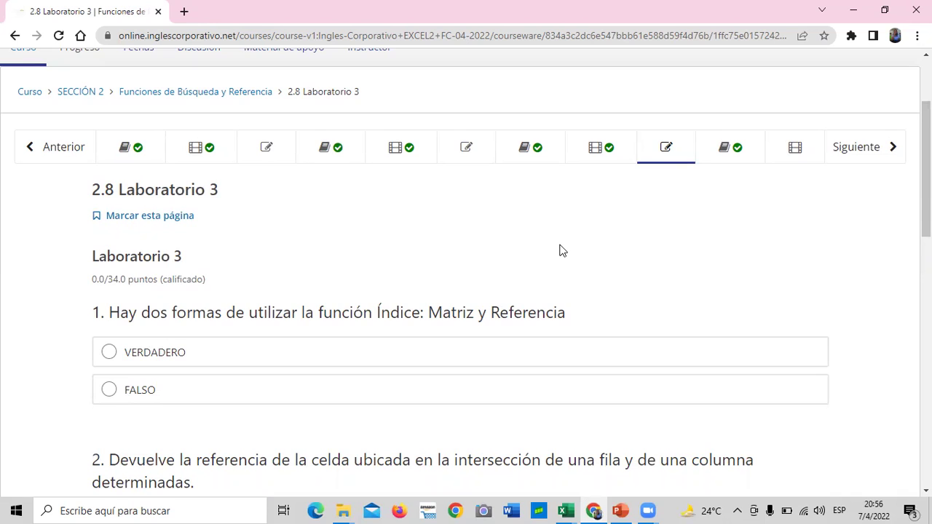
{"action": "scroll", "coordinate": [561, 251], "scroll_direction": "down", "scroll_amount": 1}
{"action": "scroll", "coordinate": [562, 243], "scroll_direction": "down", "scroll_amount": 1}
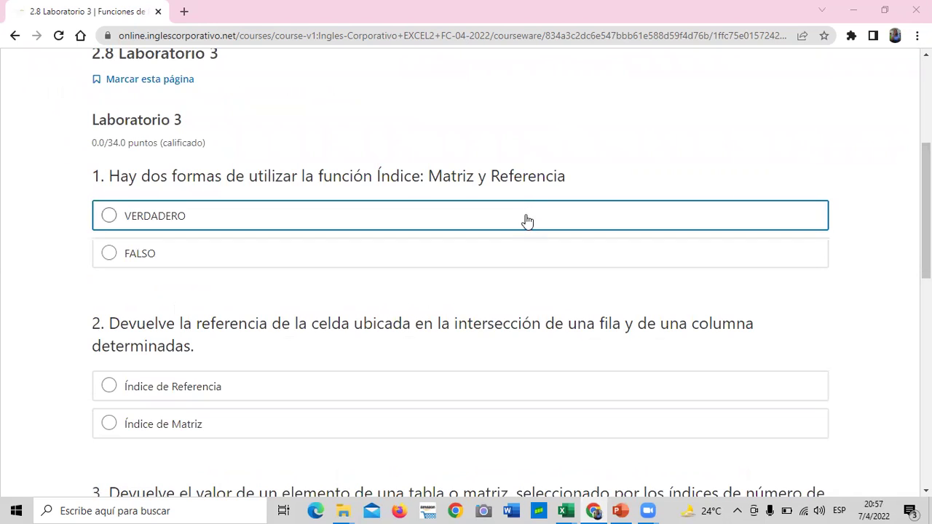
{"action": "scroll", "coordinate": [527, 221], "scroll_direction": "down", "scroll_amount": 1}
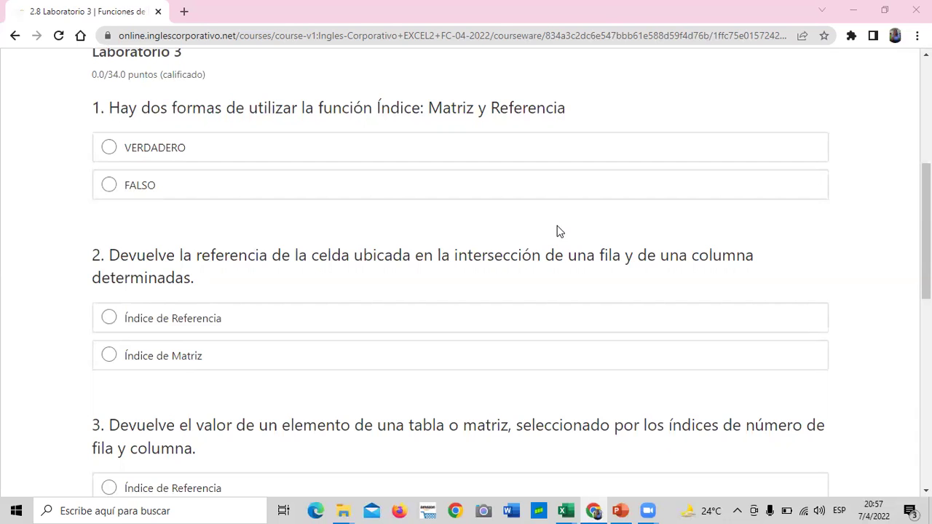
{"action": "scroll", "coordinate": [581, 150], "scroll_direction": "down", "scroll_amount": 1}
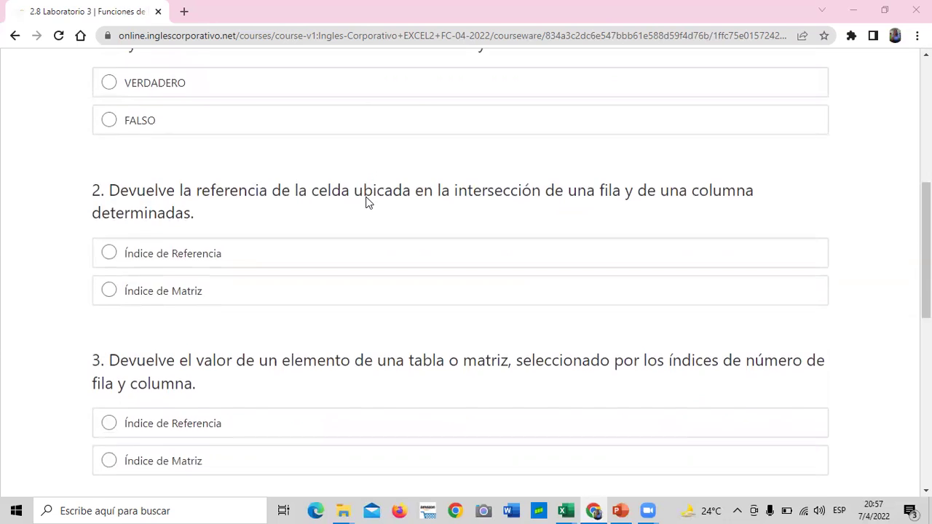
{"action": "scroll", "coordinate": [367, 201], "scroll_direction": "up", "scroll_amount": 1}
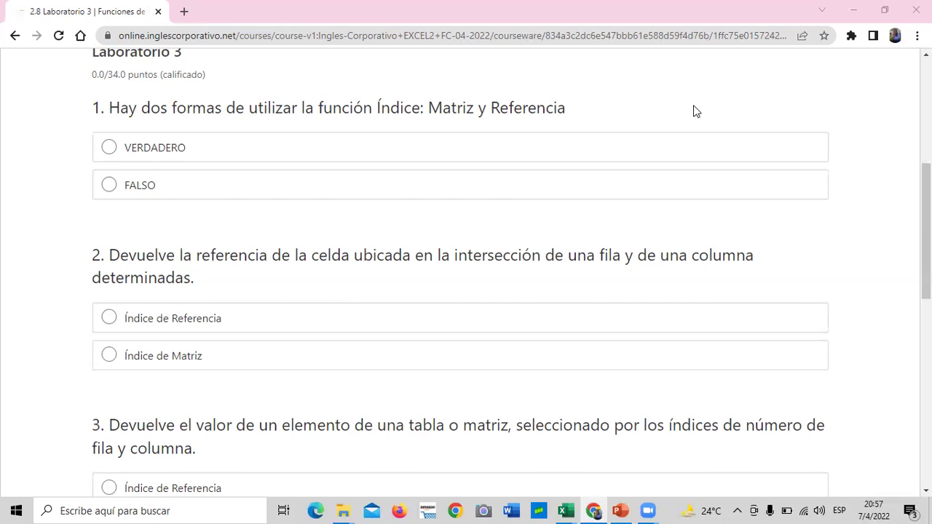
{"action": "scroll", "coordinate": [459, 270], "scroll_direction": "down", "scroll_amount": 3}
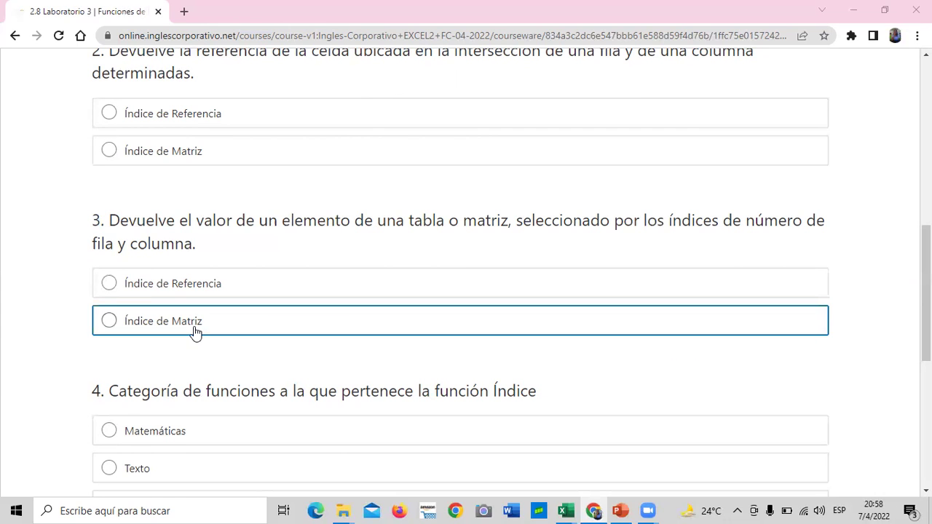
{"action": "scroll", "coordinate": [324, 332], "scroll_direction": "down", "scroll_amount": 2}
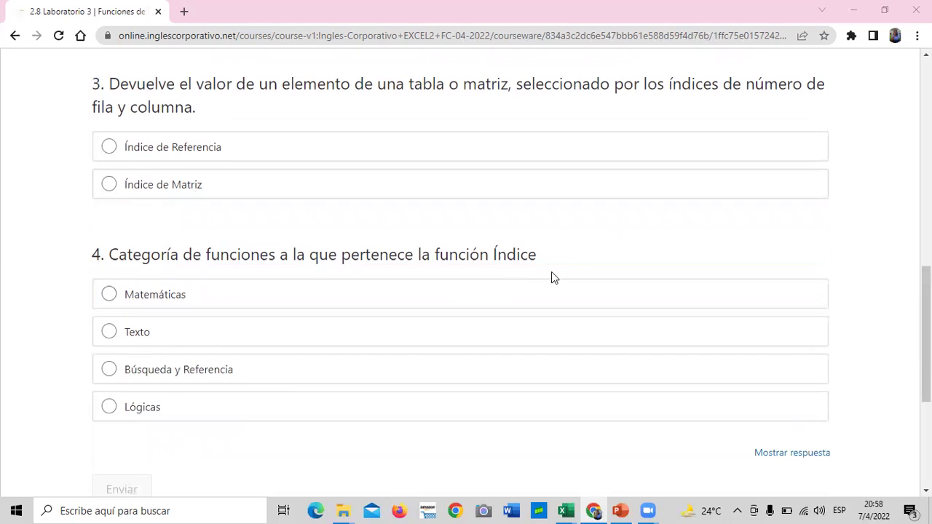
{"action": "scroll", "coordinate": [620, 252], "scroll_direction": "up", "scroll_amount": 2}
{"action": "scroll", "coordinate": [615, 250], "scroll_direction": "up", "scroll_amount": 1}
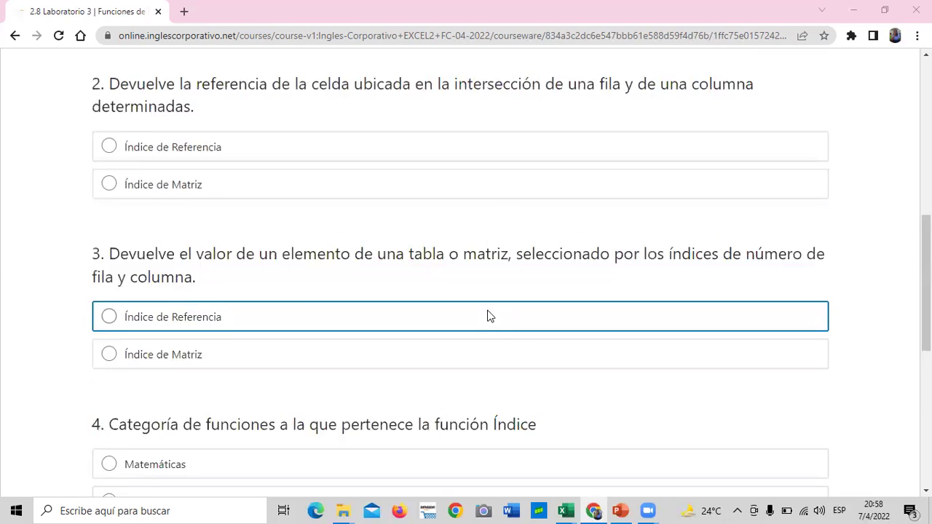
{"action": "scroll", "coordinate": [489, 316], "scroll_direction": "up", "scroll_amount": 2}
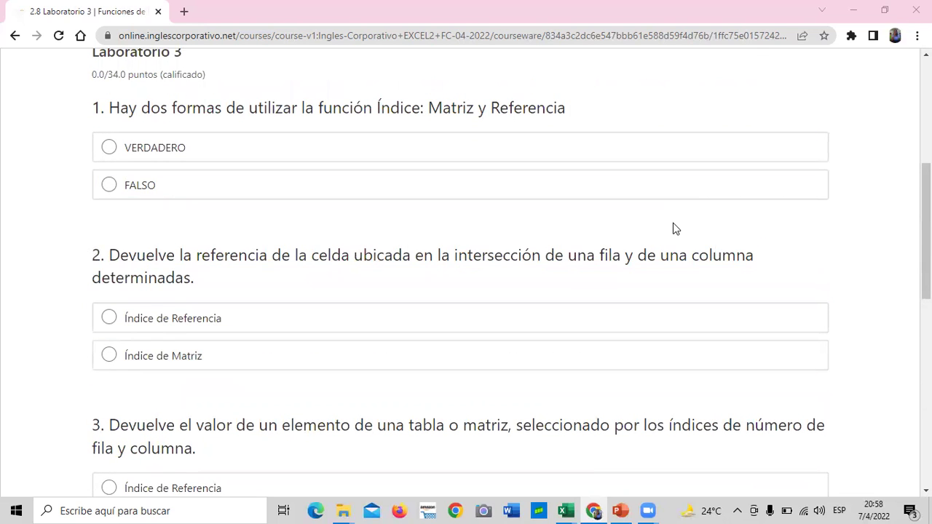
{"action": "scroll", "coordinate": [666, 223], "scroll_direction": "down", "scroll_amount": 2}
{"action": "scroll", "coordinate": [666, 223], "scroll_direction": "down", "scroll_amount": 3}
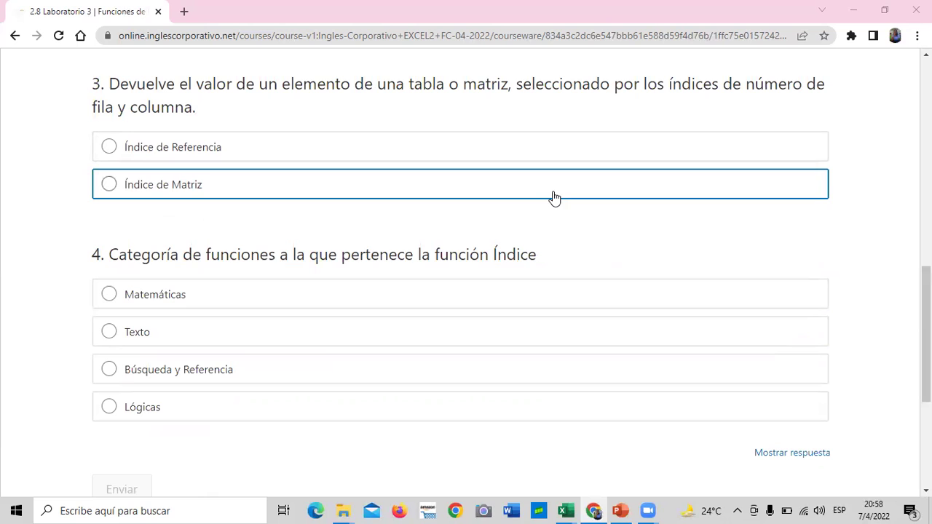
{"action": "scroll", "coordinate": [553, 196], "scroll_direction": "down", "scroll_amount": 1}
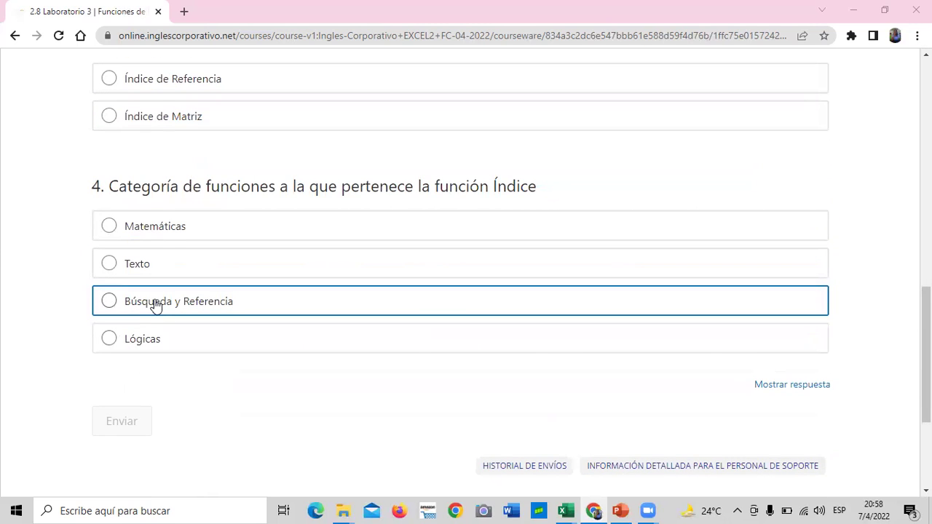
Step: Show the correct answers for all four questions, review them, then continue to lesson 2.9
{"action": "left_click", "coordinate": [780, 384]}
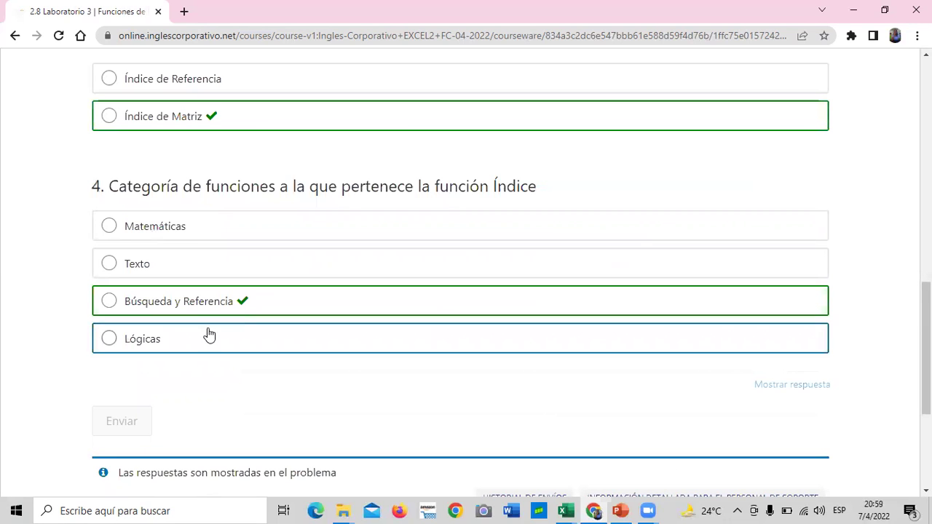
{"action": "scroll", "coordinate": [369, 243], "scroll_direction": "up", "scroll_amount": 4}
{"action": "scroll", "coordinate": [369, 247], "scroll_direction": "up", "scroll_amount": 5}
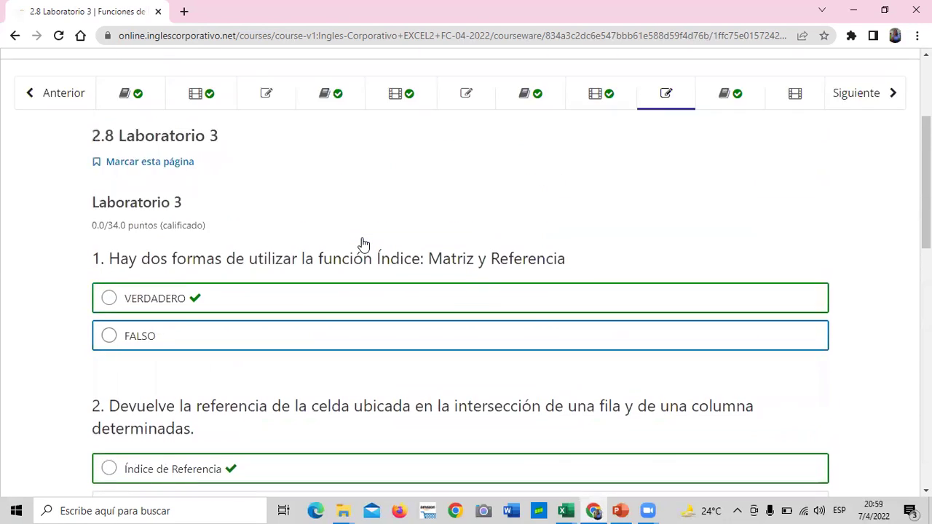
{"action": "scroll", "coordinate": [365, 244], "scroll_direction": "down", "scroll_amount": 1}
{"action": "scroll", "coordinate": [361, 244], "scroll_direction": "down", "scroll_amount": 1}
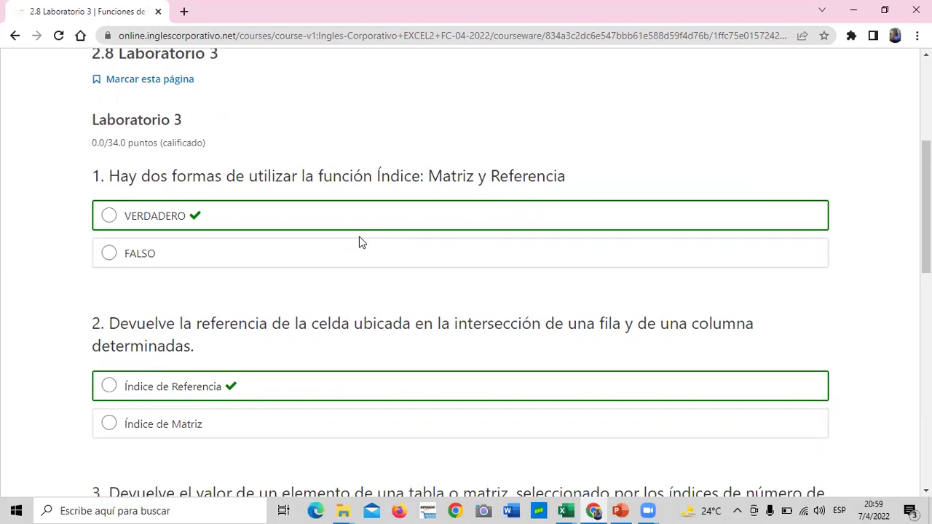
{"action": "scroll", "coordinate": [362, 242], "scroll_direction": "down", "scroll_amount": 1}
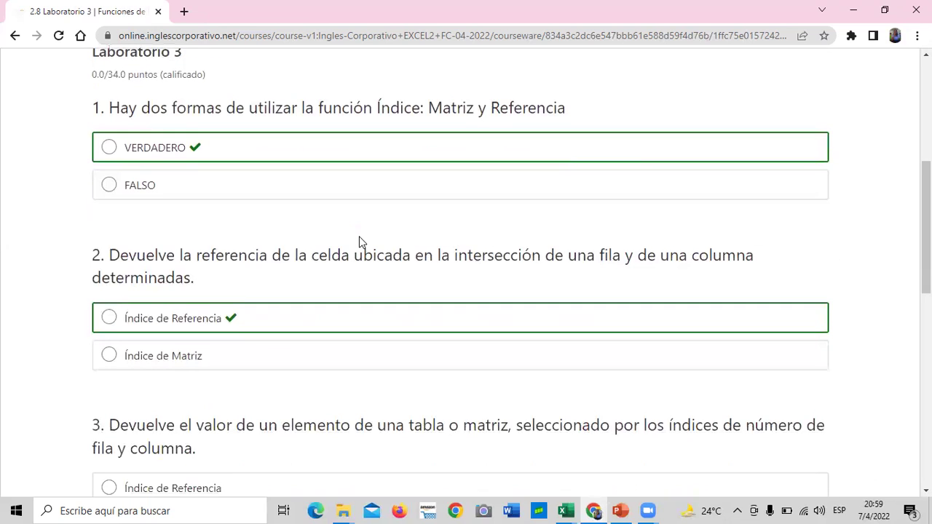
{"action": "scroll", "coordinate": [363, 234], "scroll_direction": "down", "scroll_amount": 2}
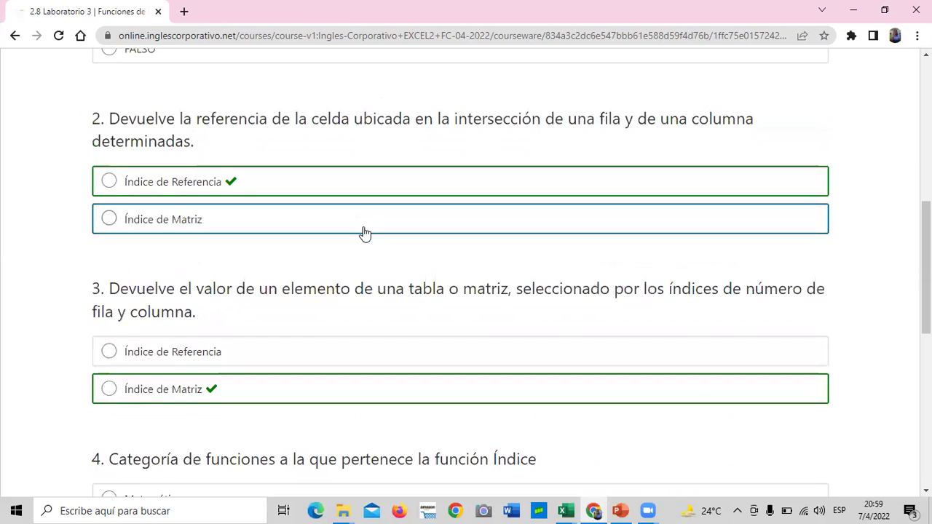
{"action": "scroll", "coordinate": [365, 233], "scroll_direction": "down", "scroll_amount": 2}
{"action": "scroll", "coordinate": [364, 233], "scroll_direction": "down", "scroll_amount": 1}
{"action": "scroll", "coordinate": [365, 233], "scroll_direction": "down", "scroll_amount": 1}
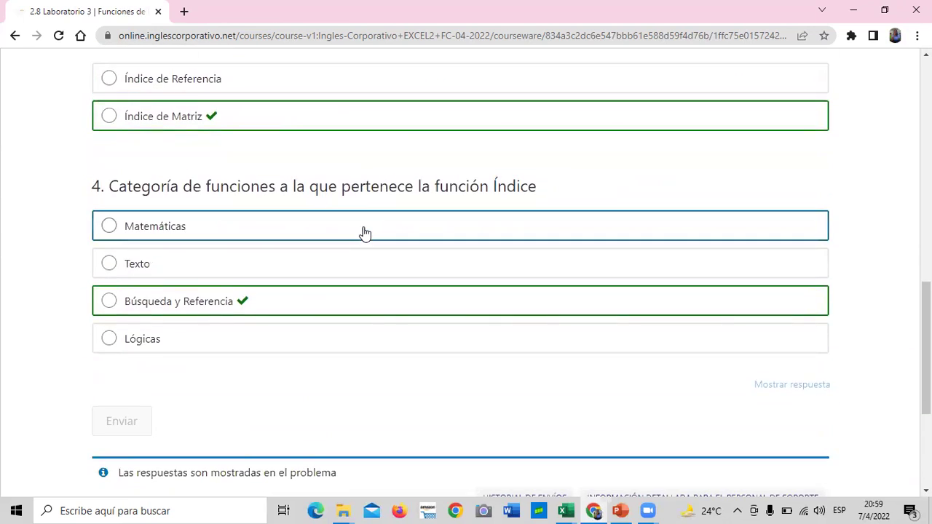
{"action": "scroll", "coordinate": [364, 233], "scroll_direction": "down", "scroll_amount": 2}
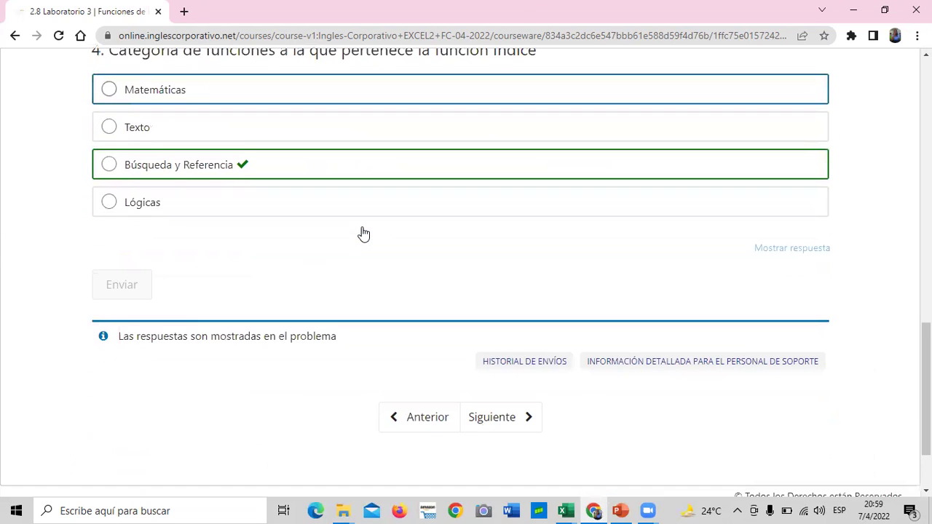
{"action": "scroll", "coordinate": [364, 232], "scroll_direction": "down", "scroll_amount": 1}
{"action": "left_click", "coordinate": [489, 351]}
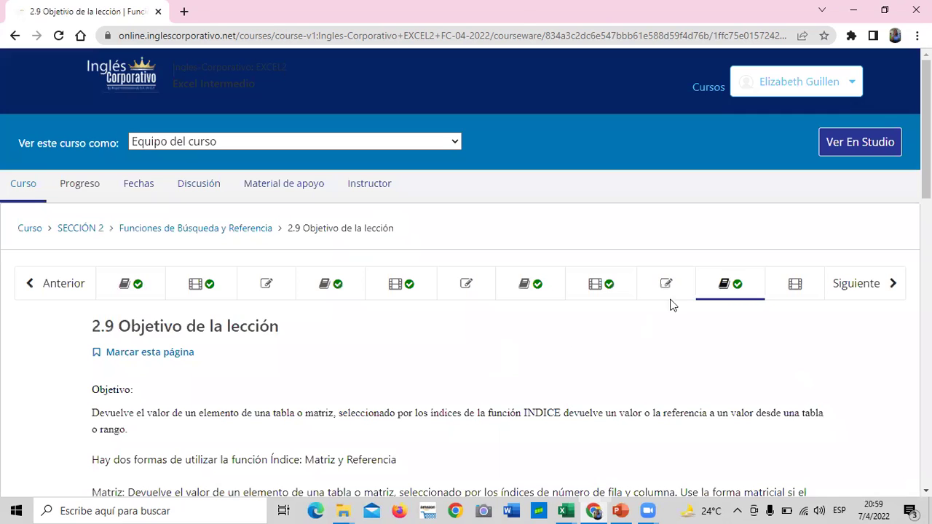